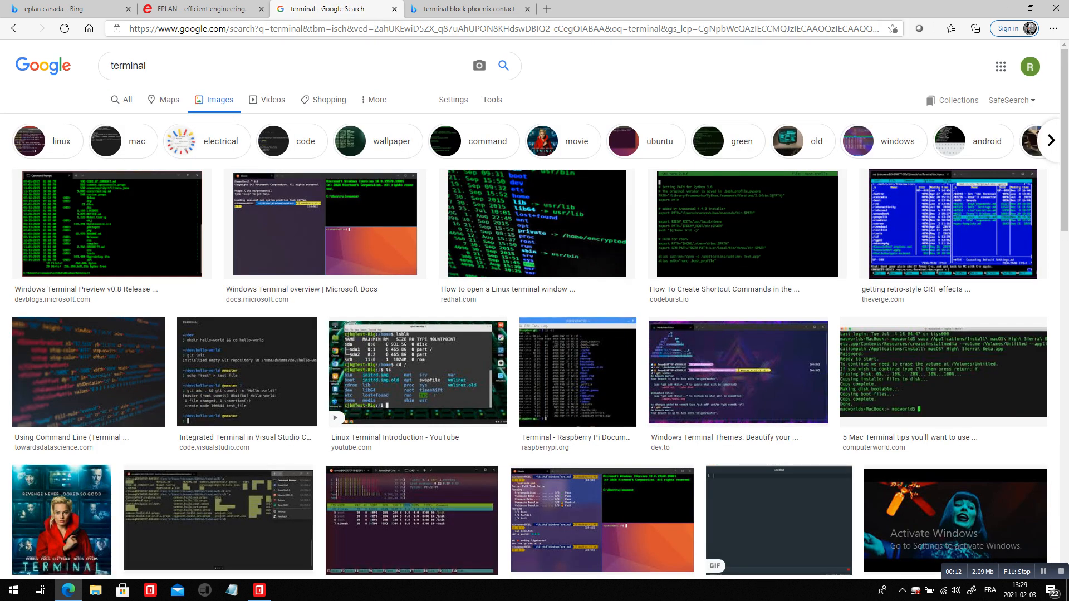
# View the Phoenix Contact terminal block images, and in EPLAN review terminal TB24:1's designation, device position and part data
pyautogui.click(467, 9)
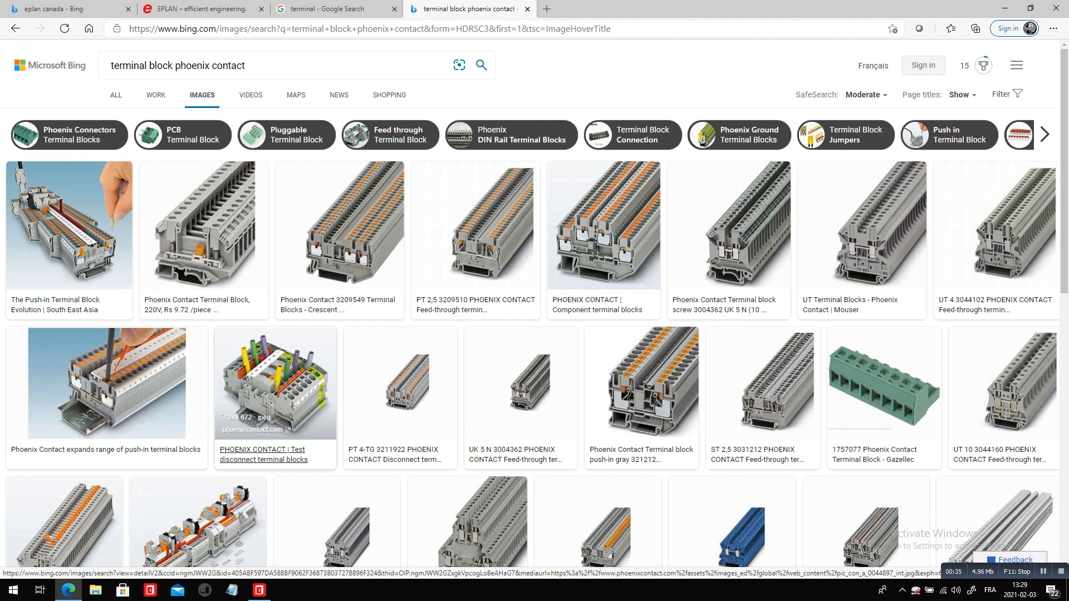
pyautogui.hotkey('alt', 'Tab')
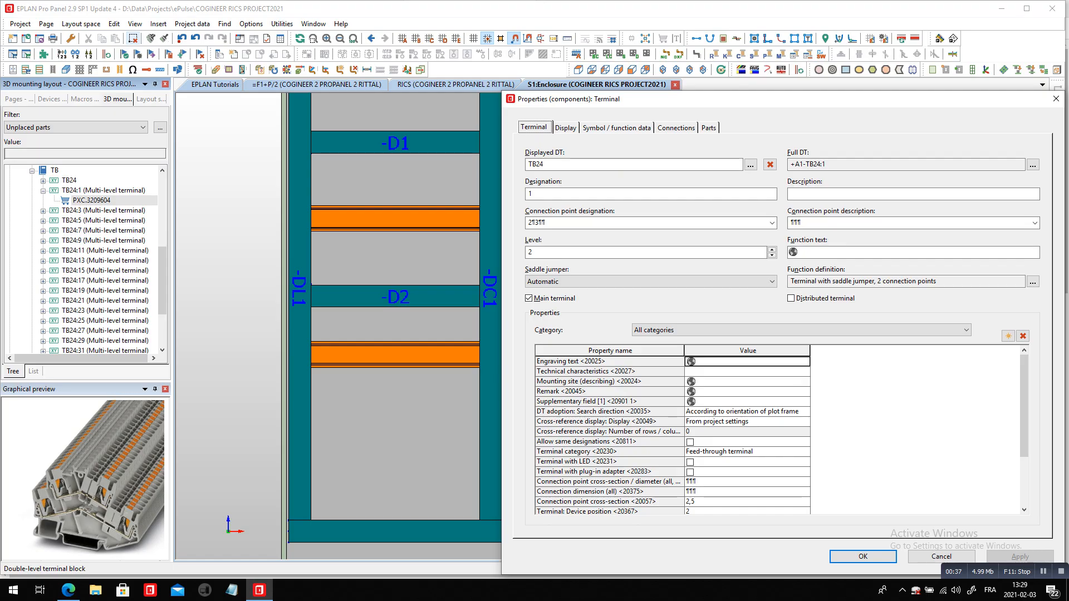
pyautogui.press('Tab')
pyautogui.click(534, 194)
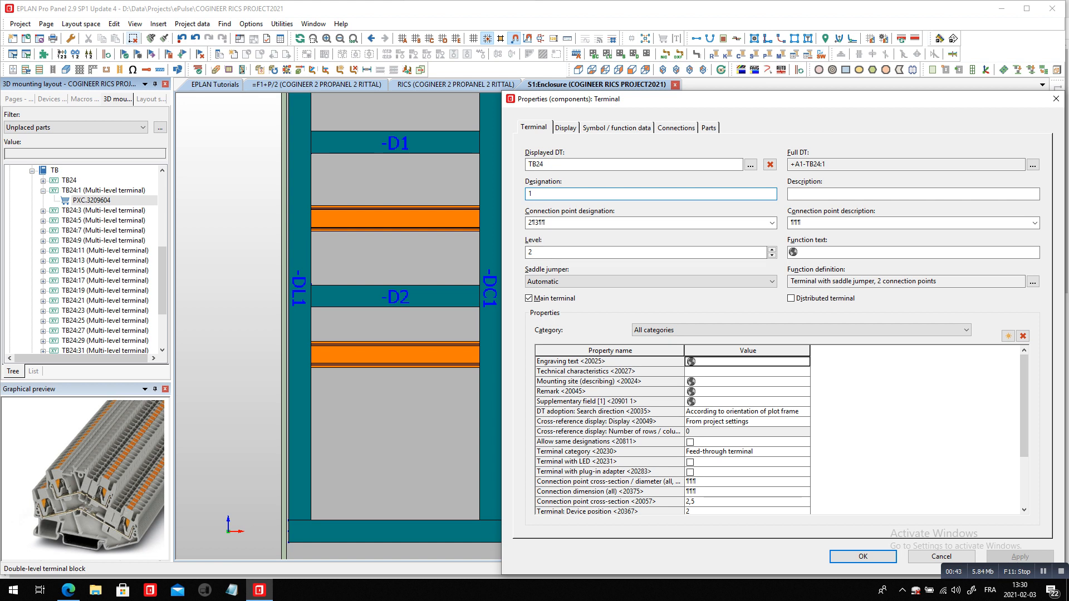
pyautogui.click(724, 511)
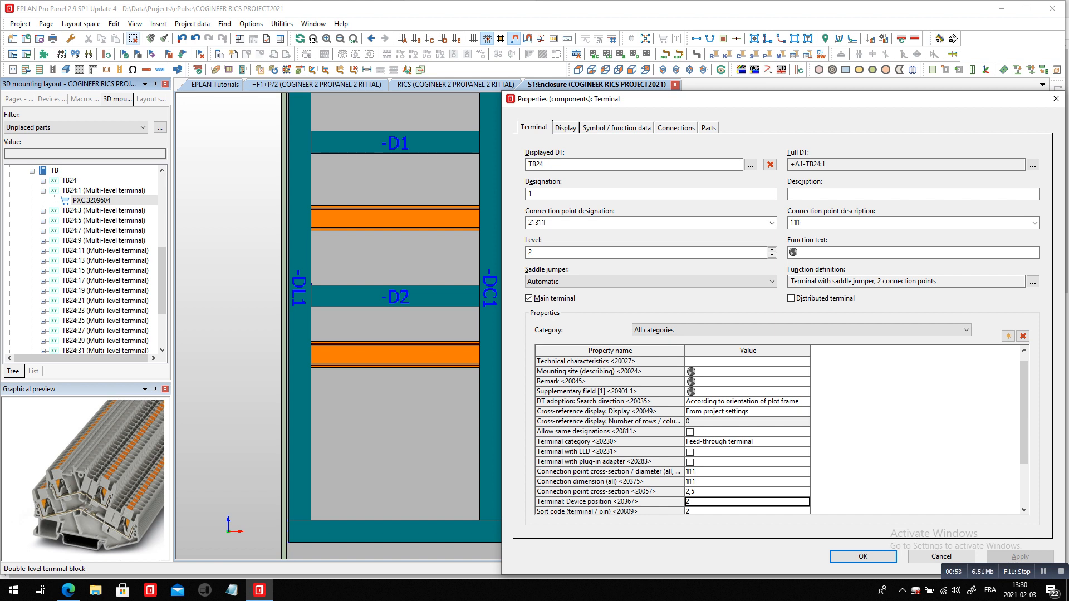
pyautogui.click(708, 128)
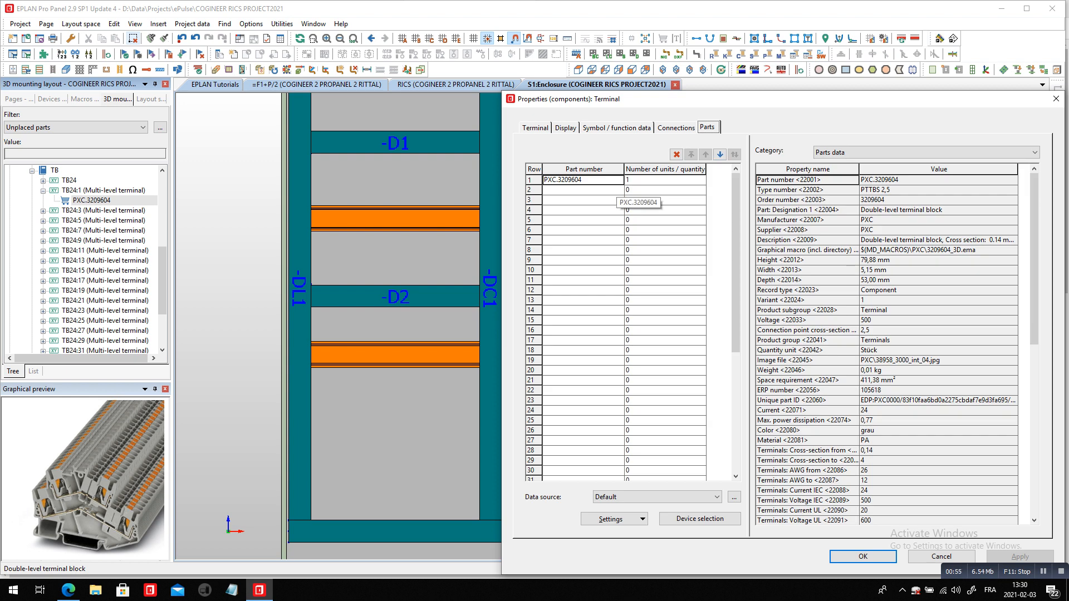
pyautogui.press('Escape')
# Place the complete TB24 terminal strip on the mounting rail between wire ducts D1 and D2
pyautogui.moveTo(54, 170); pyautogui.dragTo(345, 190)
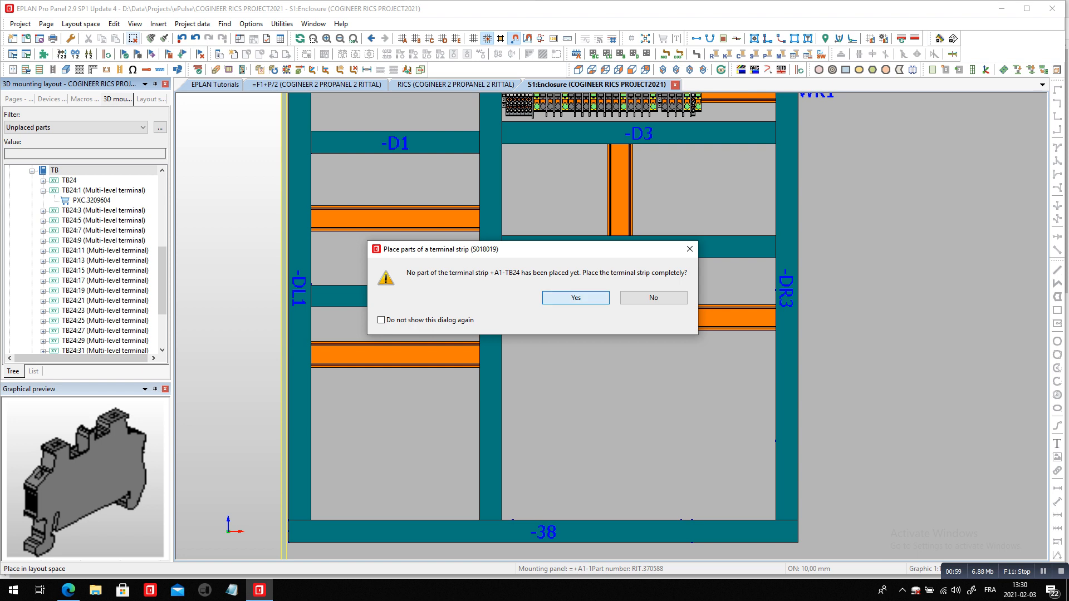
pyautogui.click(576, 298)
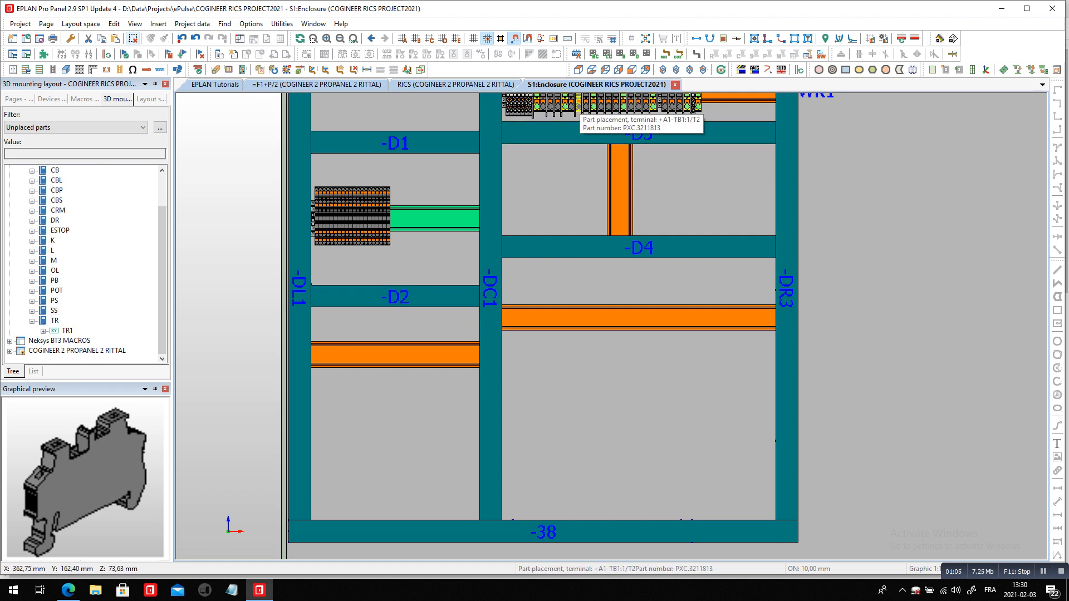
# Examine the placed multi-level terminals and the other strip above duct D3 from a rotated 3D viewing angle
pyautogui.click(721, 69)
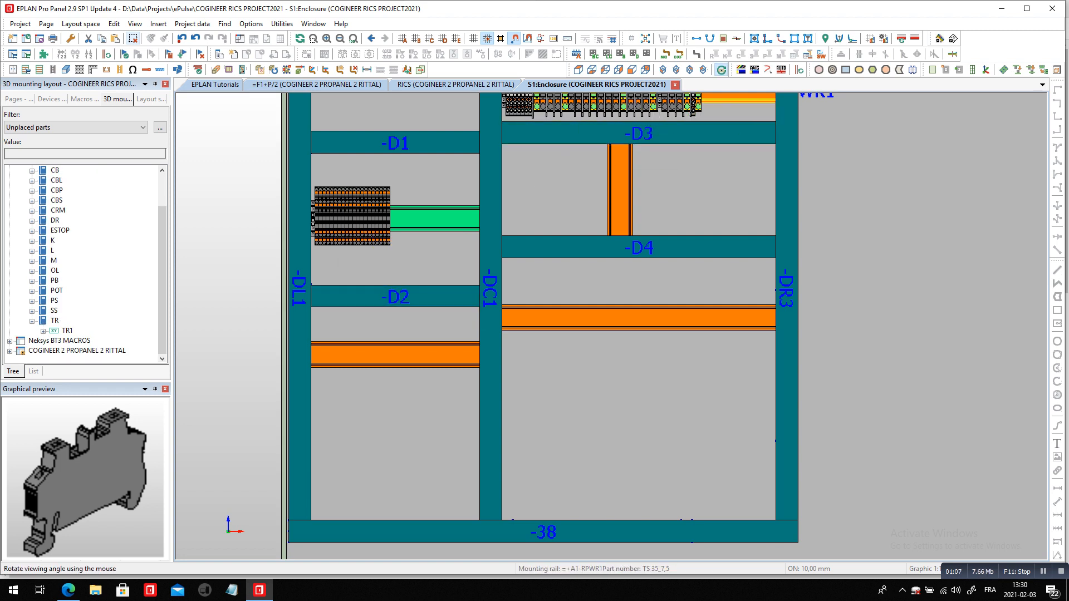
pyautogui.moveTo(612, 356); pyautogui.dragTo(573, 328)
pyautogui.scroll(5, 365, 218)
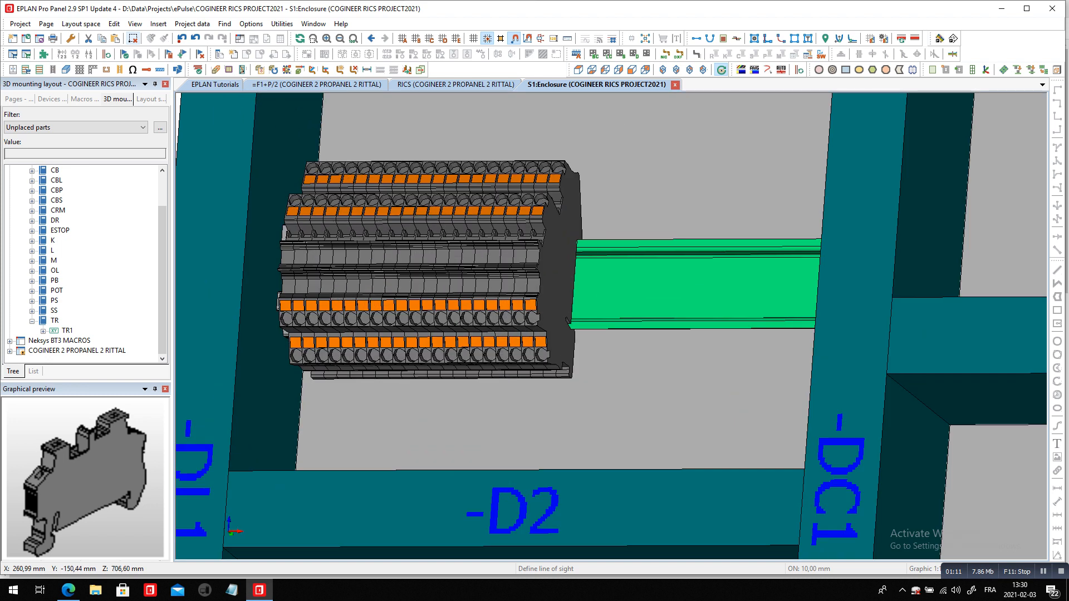
pyautogui.scroll(-2, 611, 326)
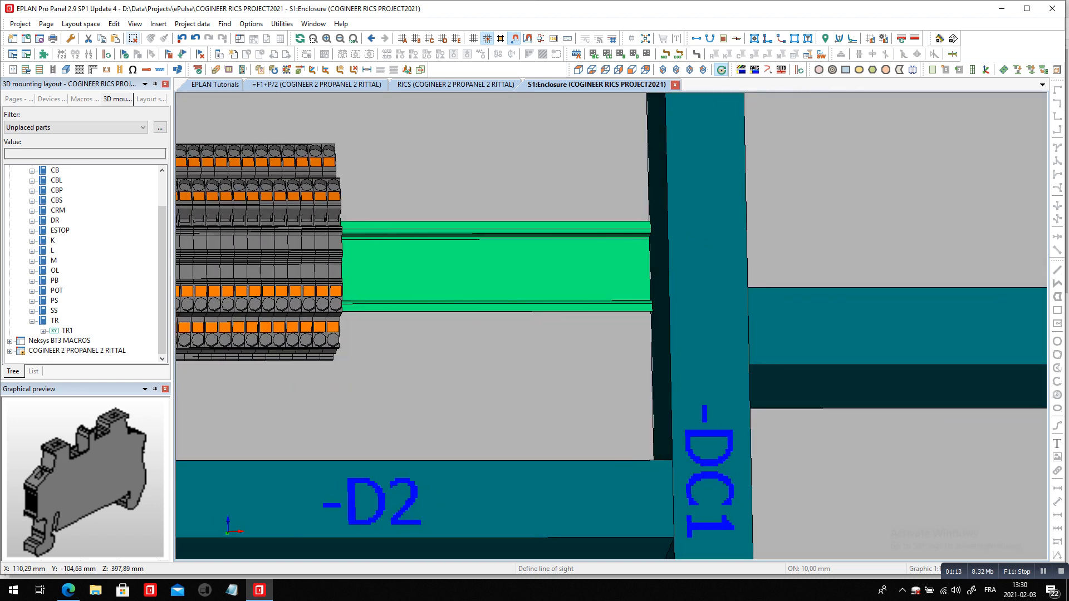
pyautogui.scroll(-2, 611, 326)
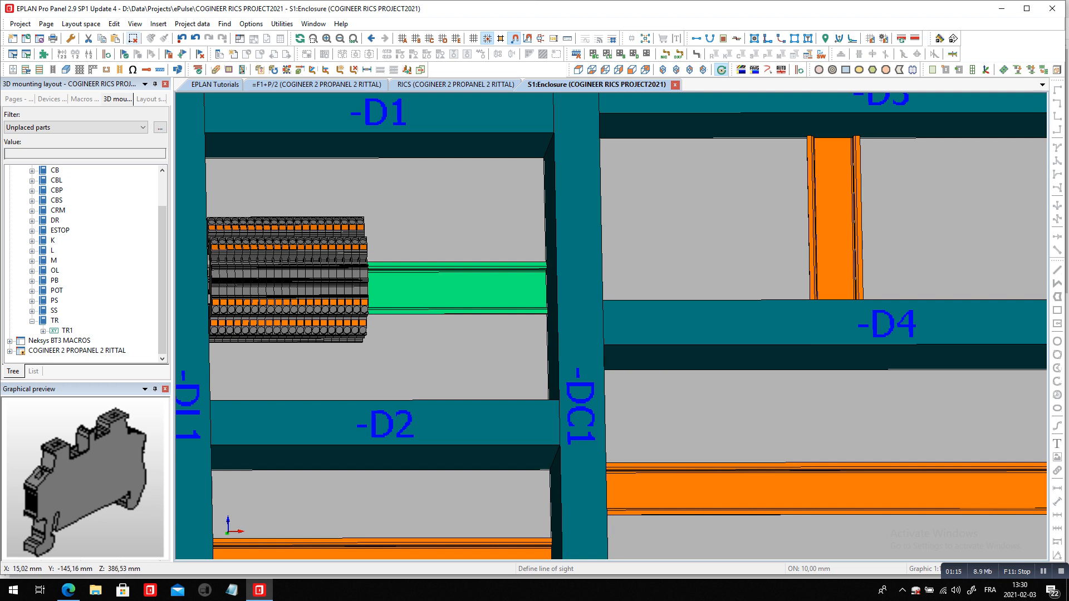
pyautogui.scroll(-2, 273, 375)
pyautogui.scroll(2, 611, 179)
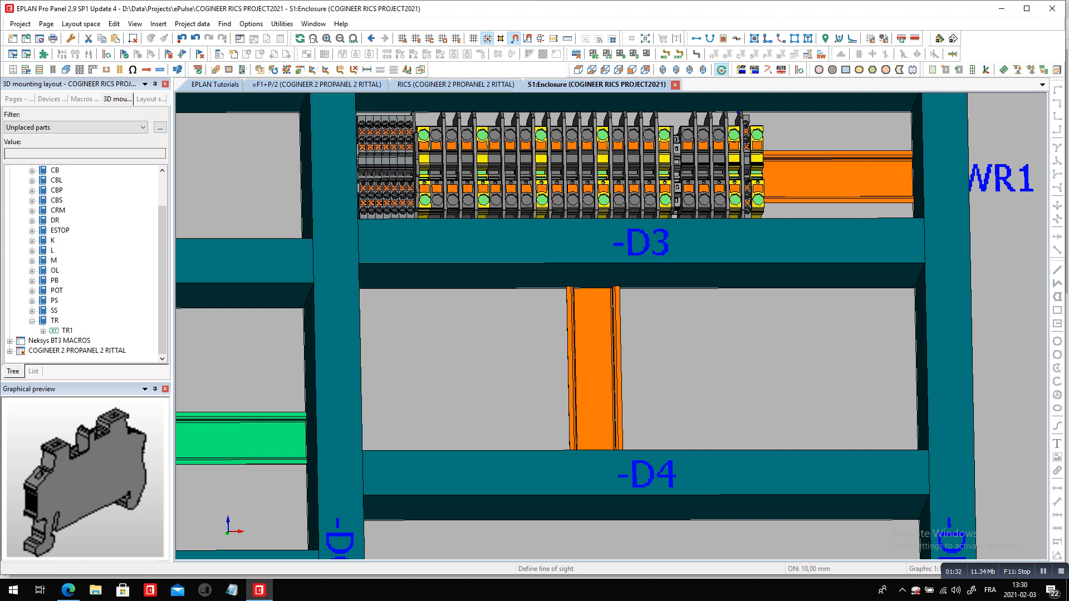
# Open the 04 POWER DIAGRAM page of 600VAC, A1, in COGINEER 2 PROPANEL 2 RITTAL at the TB24 emergency-stop circuit
pyautogui.click(19, 99)
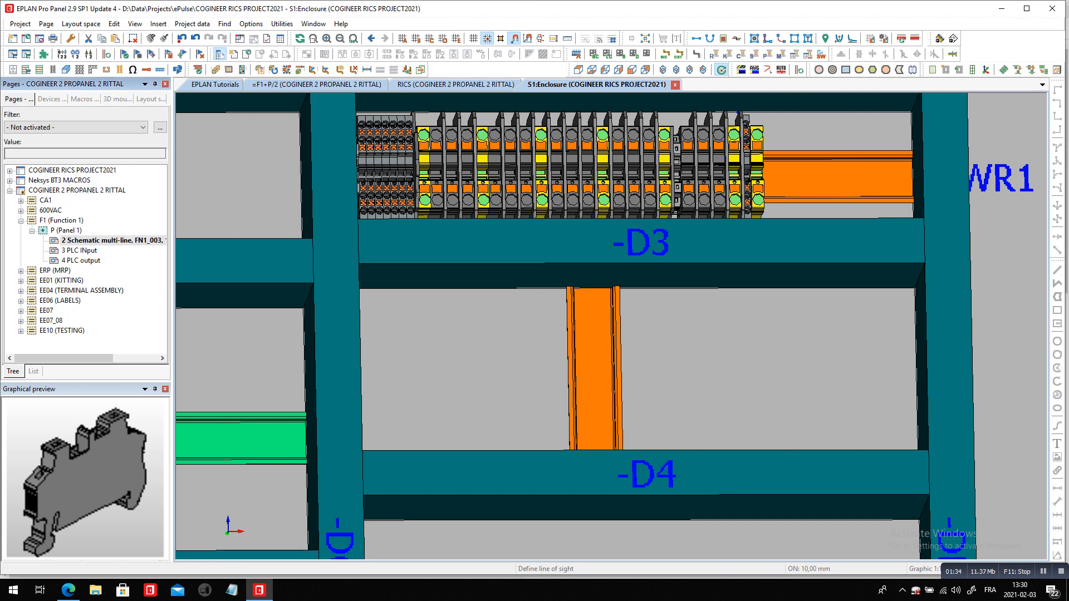
pyautogui.doubleClick(50, 210)
pyautogui.doubleClick(44, 439)
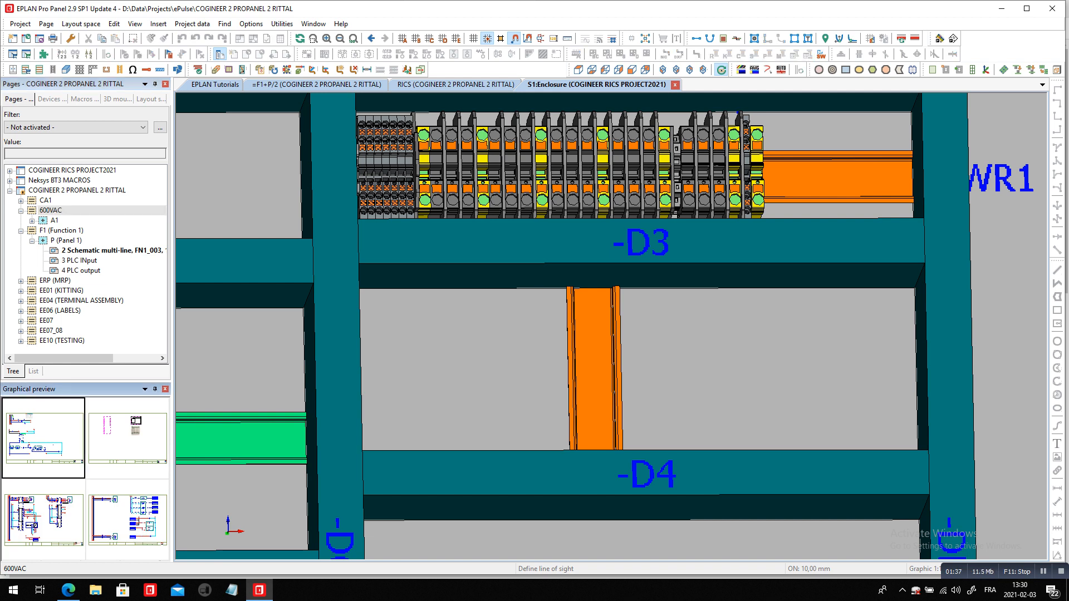
pyautogui.scroll(5, 372, 508)
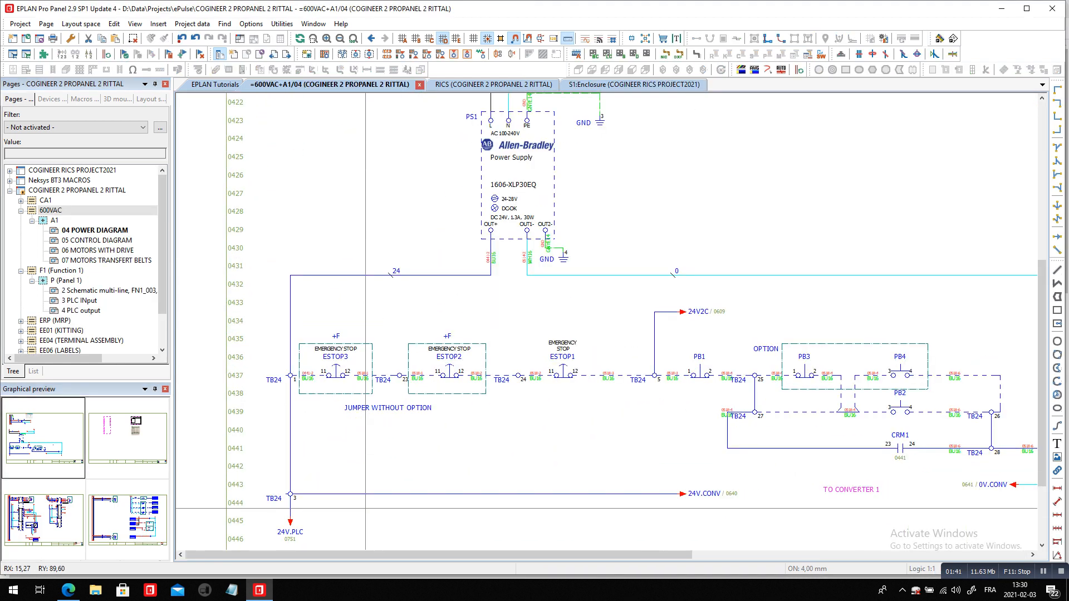
pyautogui.scroll(-1, 365, 508)
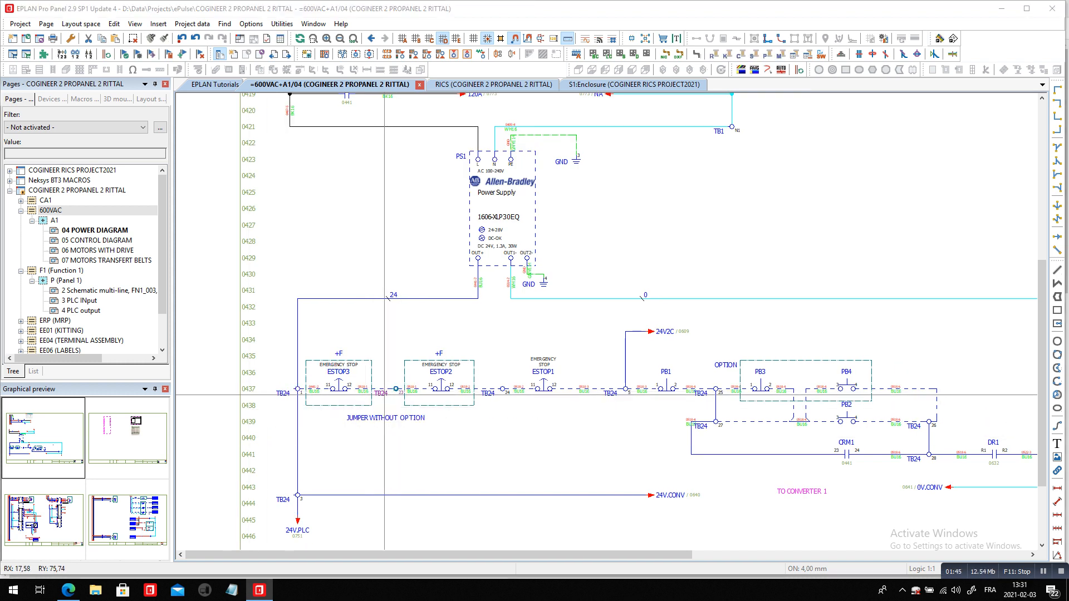
# Check the designation, level and device position of the TB24 terminal between ESTOP3 and ESTOP2
pyautogui.doubleClick(384, 396)
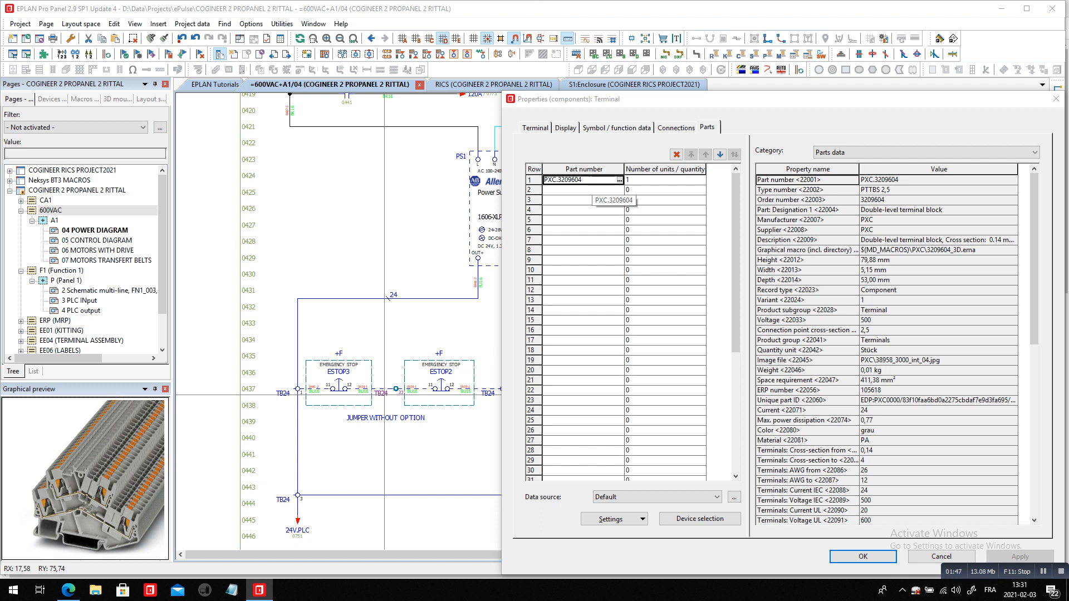
pyautogui.click(535, 128)
pyautogui.doubleClick(536, 165)
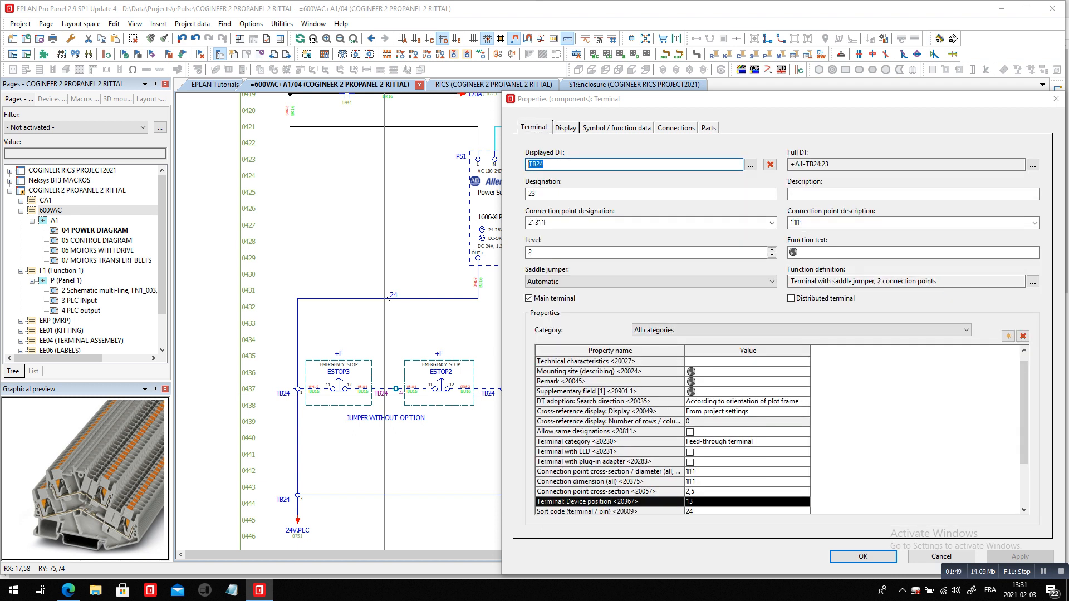
pyautogui.click(537, 194)
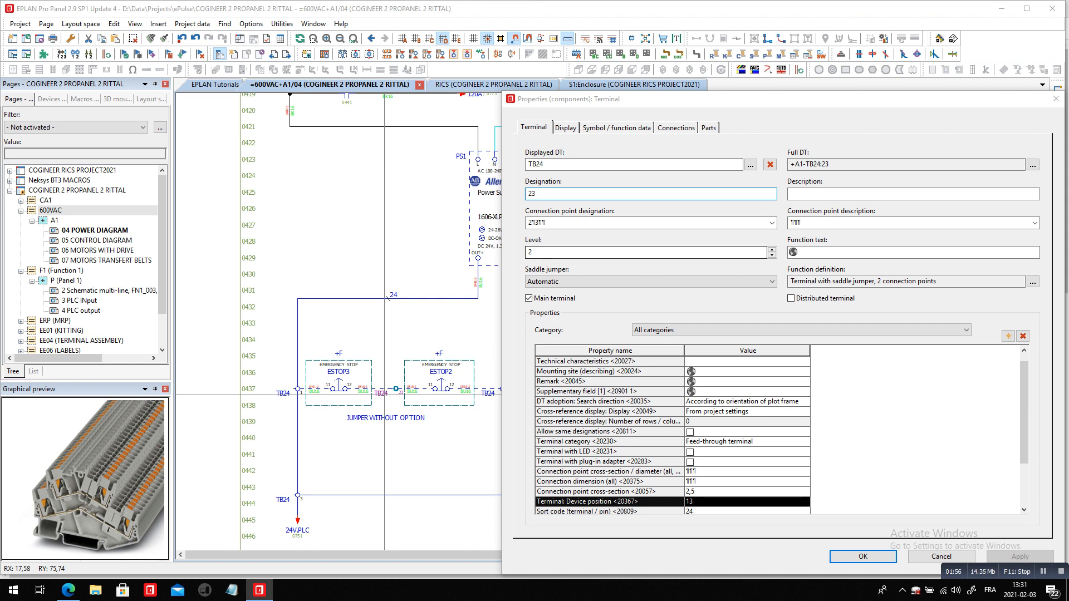
pyautogui.press('Return')
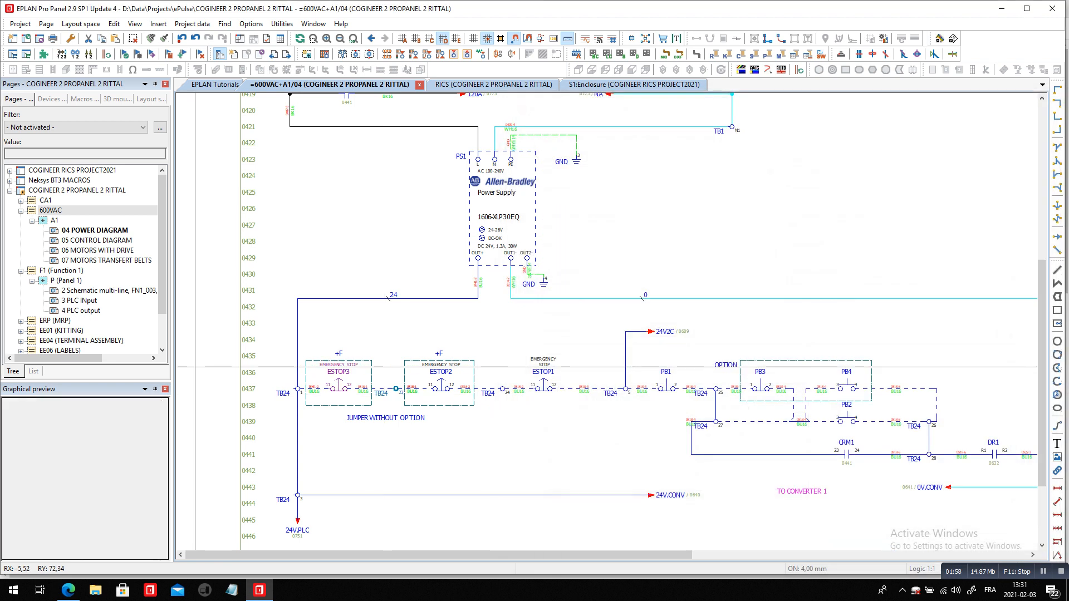
# Copy power supply PS1 with its output corners and ground symbol from the 04 POWER DIAGRAM page
pyautogui.doubleClick(106, 290)
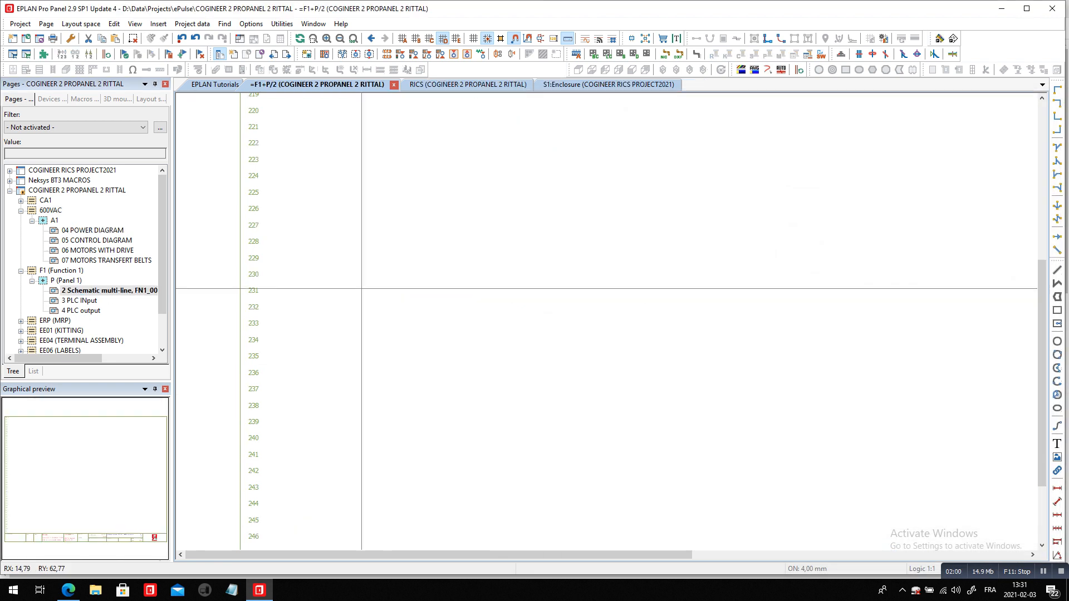
pyautogui.scroll(-1, 321, 350)
pyautogui.doubleClick(93, 230)
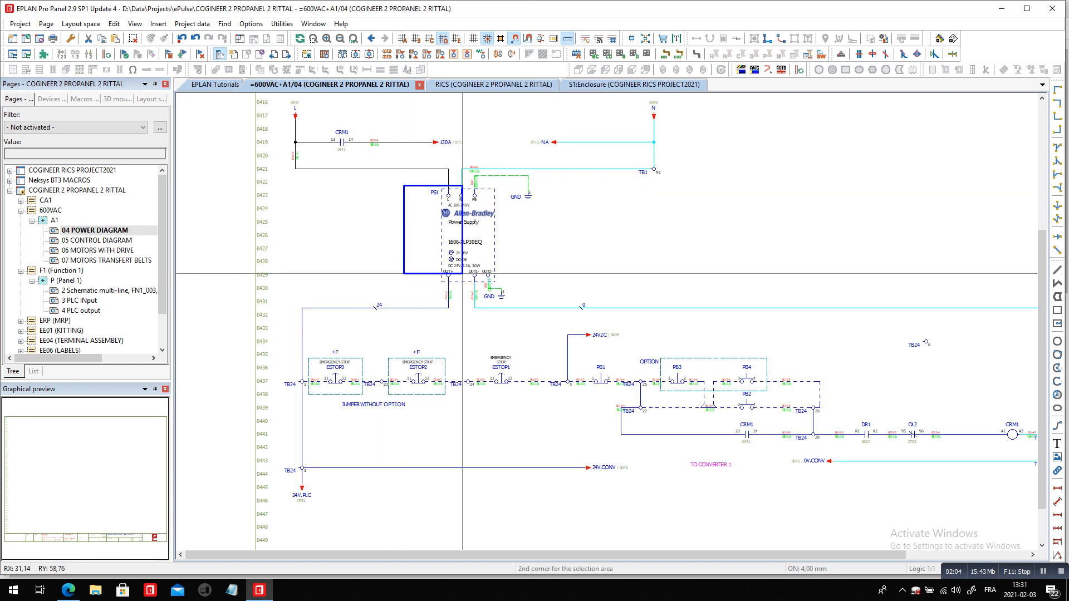
pyautogui.moveTo(500, 293); pyautogui.dragTo(514, 317)
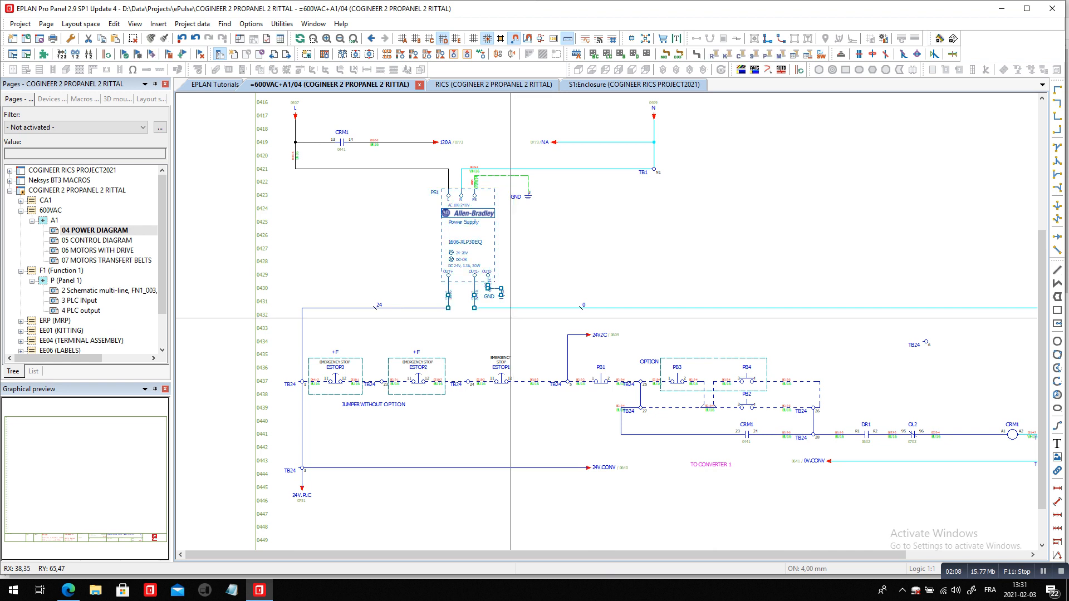
pyautogui.hotkey('ctrl', 'c')
# Paste the power supply near row 202 of schematic page 2 under F1, Panel 1, using the Number insertion mode
pyautogui.doubleClick(102, 290)
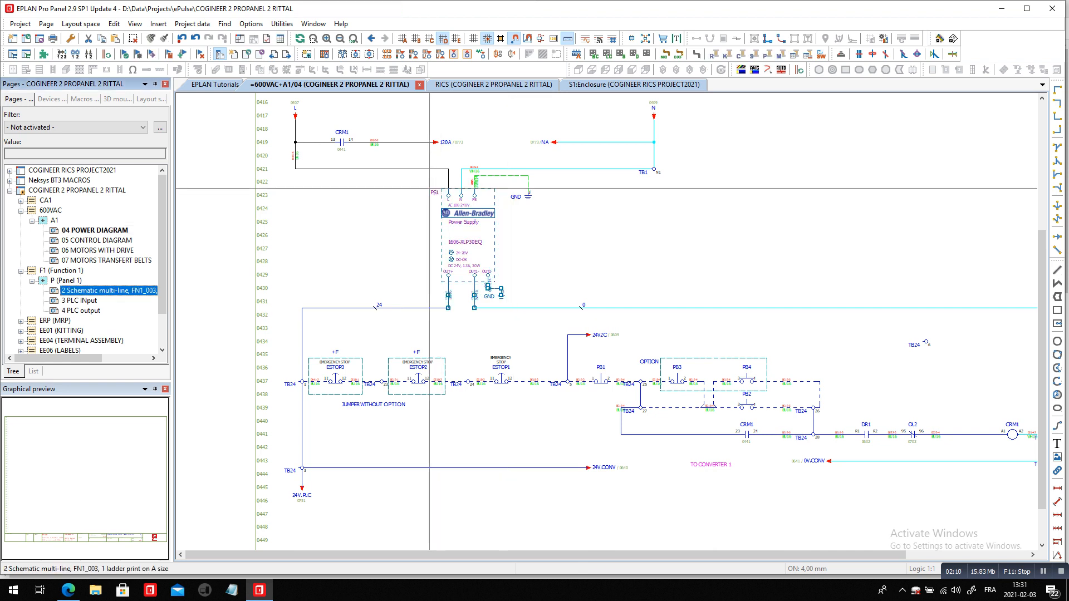
pyautogui.scroll(-2, 379, 248)
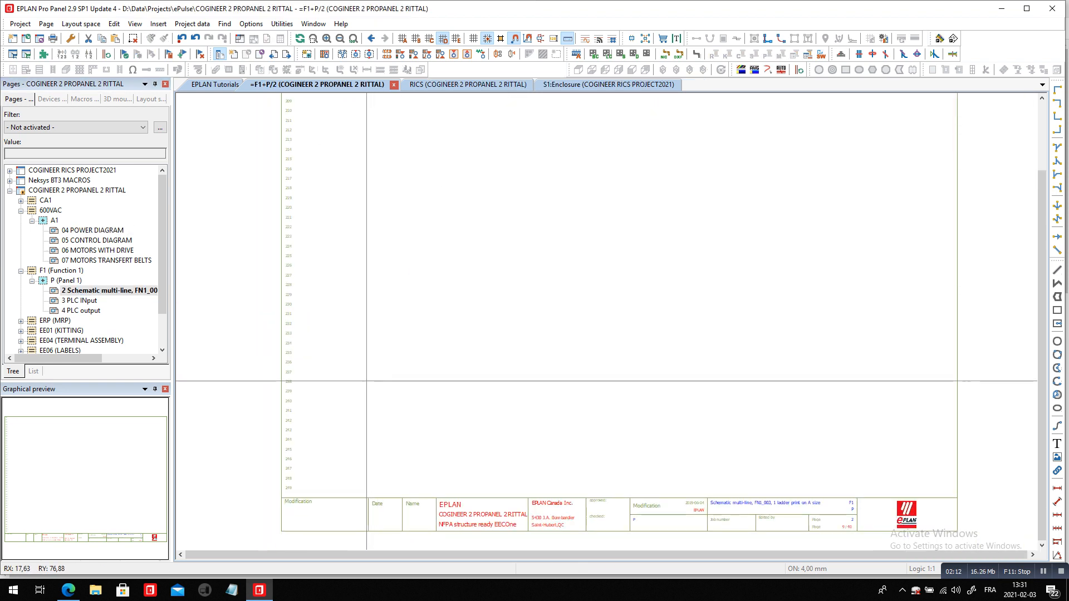
pyautogui.scroll(-2, 365, 379)
pyautogui.scroll(3, 369, 172)
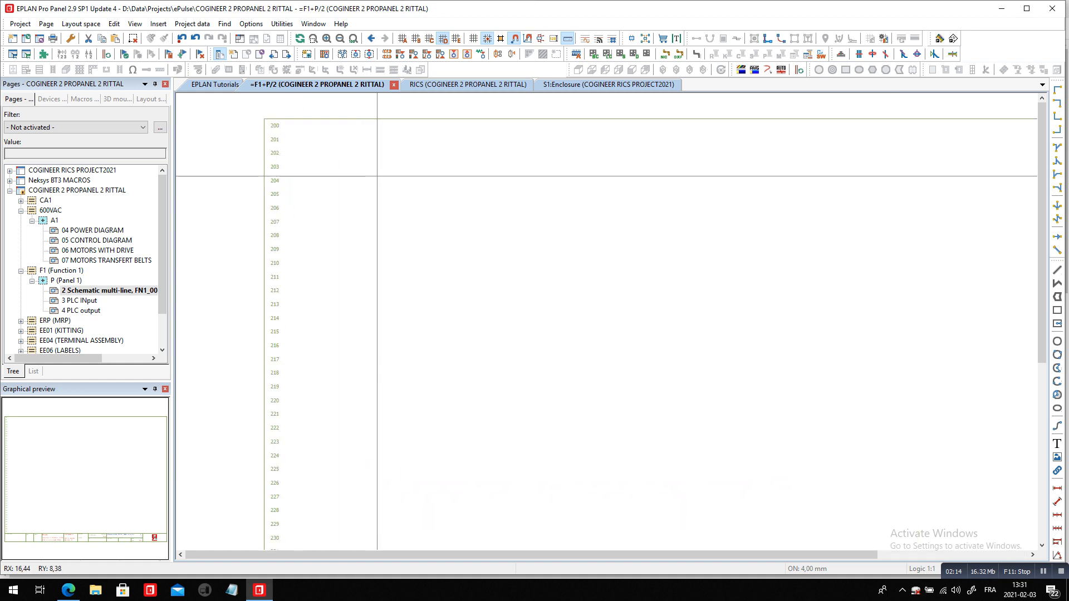
pyautogui.hotkey('ctrl', 'v')
pyautogui.click(381, 152)
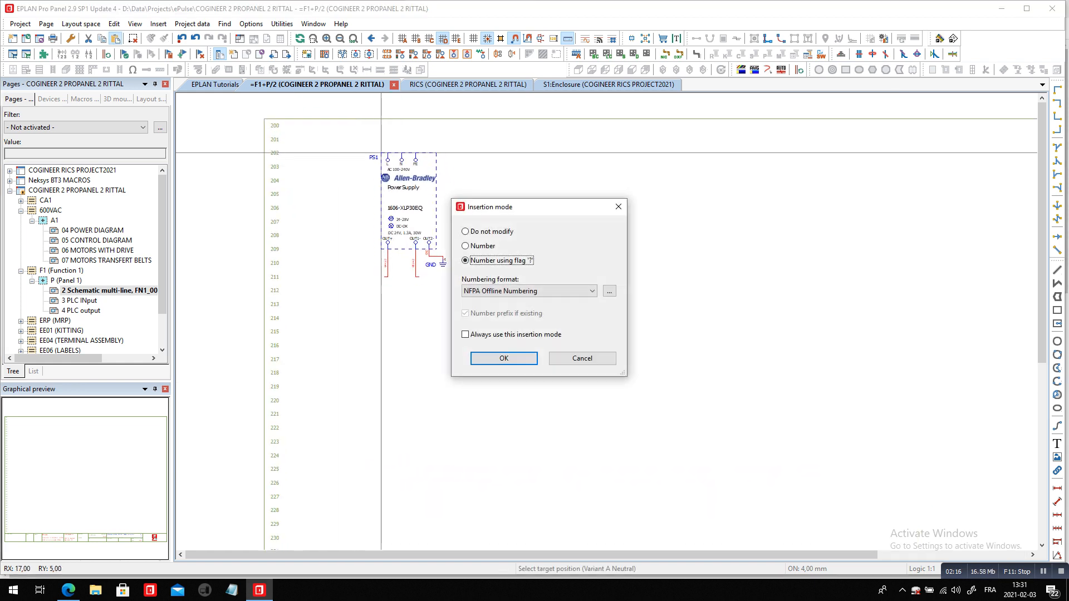
pyautogui.click(465, 245)
pyautogui.click(504, 358)
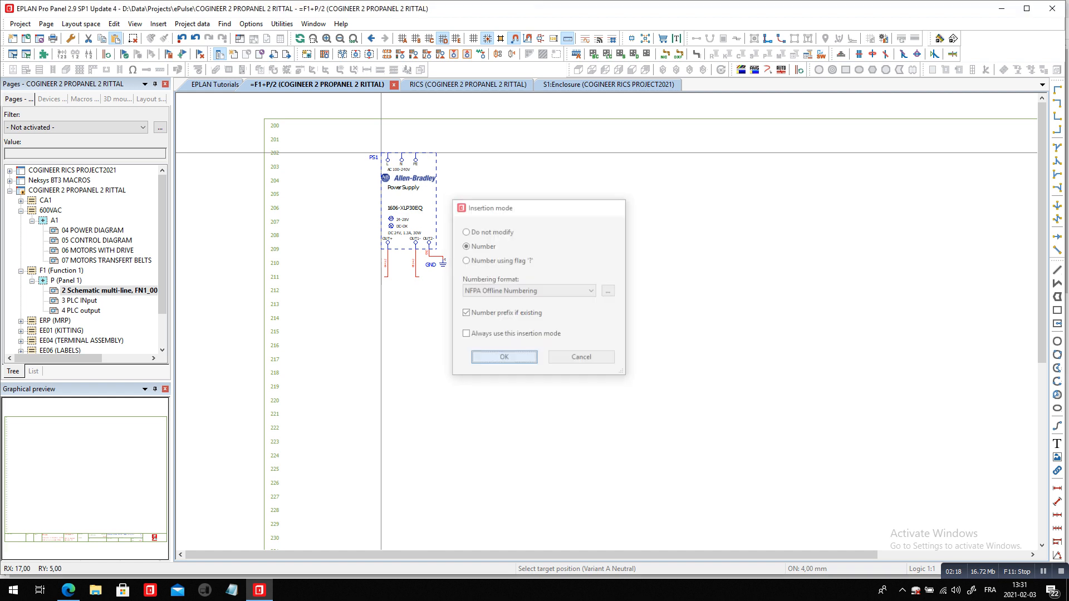
pyautogui.press('Escape')
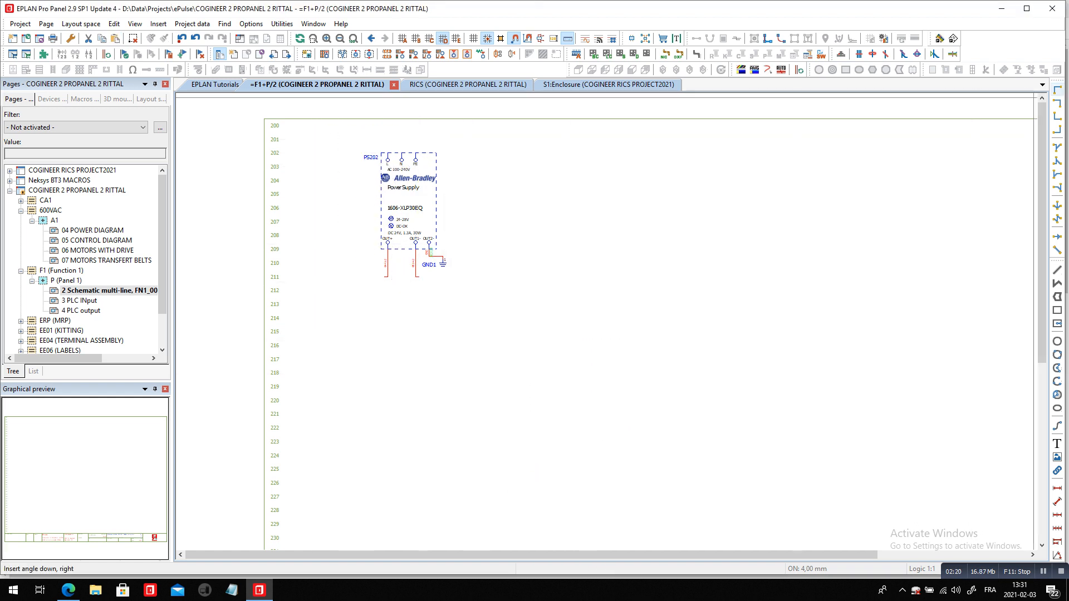
# Place downward angles at row 211 to run the OUT+ line to the left and the OUT1- line to the right
pyautogui.press('F3')
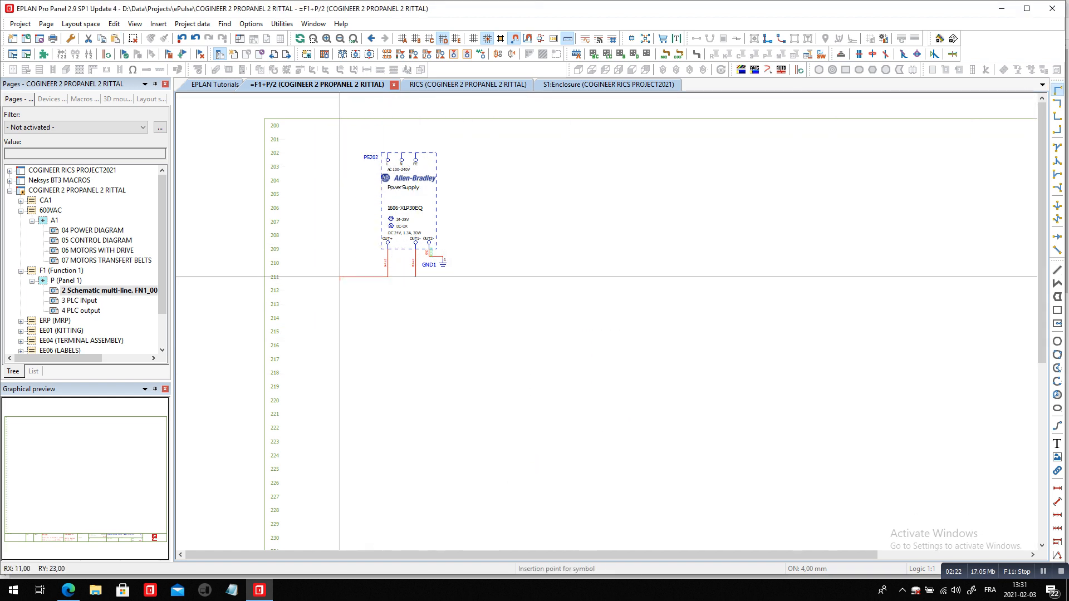
pyautogui.click(339, 277)
pyautogui.scroll(3, 477, 284)
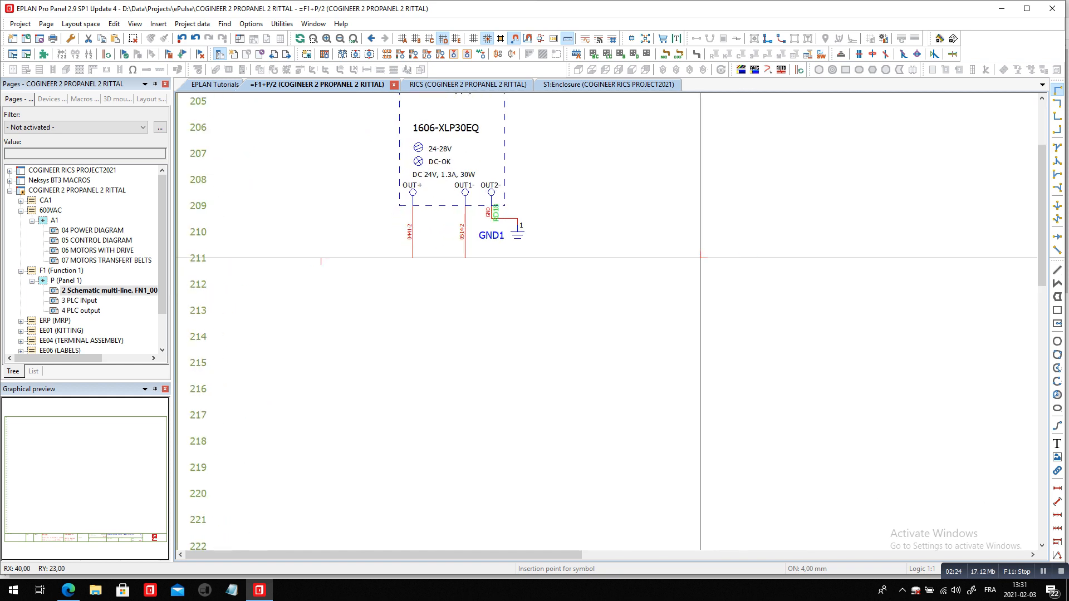
pyautogui.scroll(3, 701, 258)
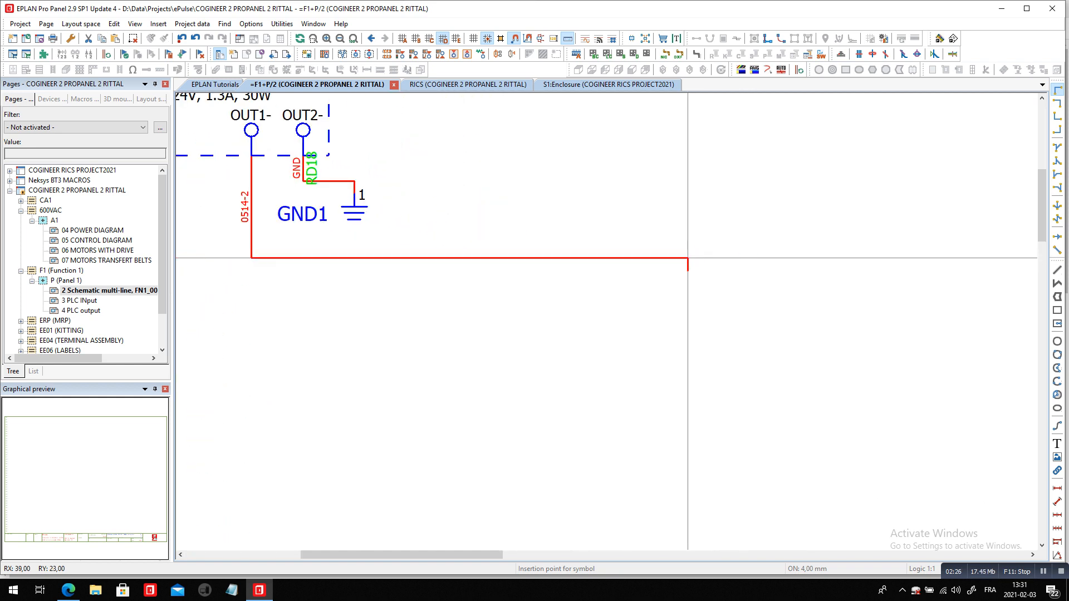
pyautogui.scroll(-2, 688, 258)
pyautogui.click(672, 258)
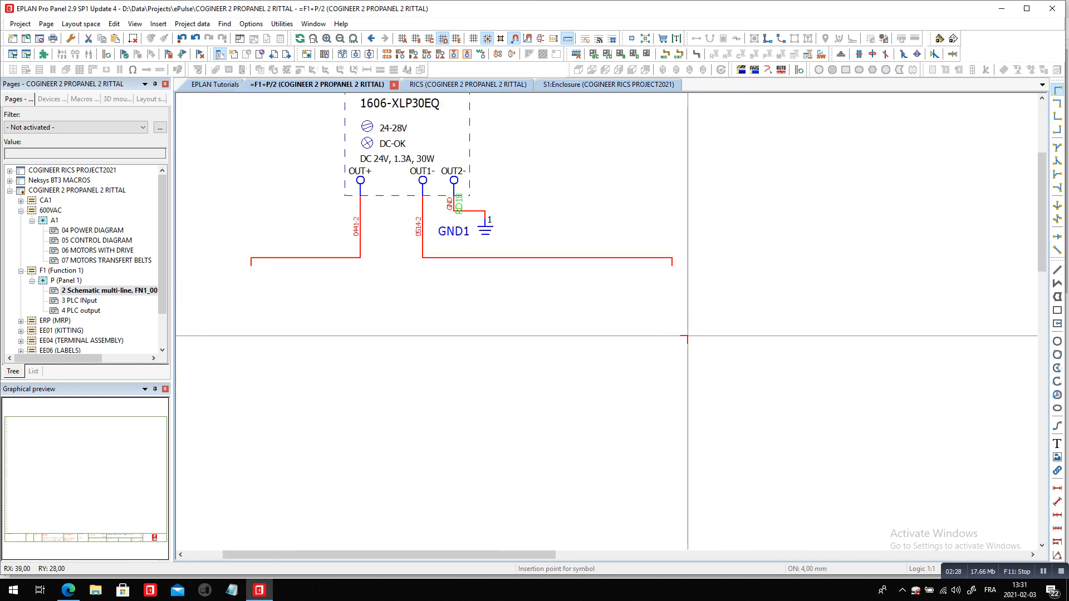
pyautogui.press('Escape')
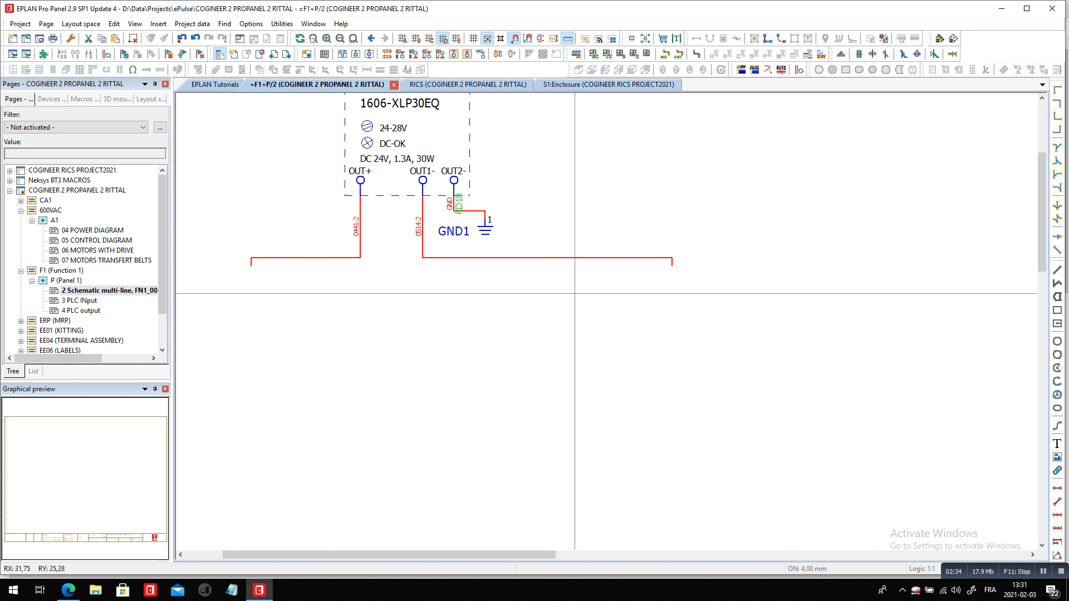
# Choose the two-connection-point Terminal symbol from the NFPA_symbol library's electrical engineering terminals and plugs for insertion
pyautogui.rightClick(743, 180)
pyautogui.click(782, 245)
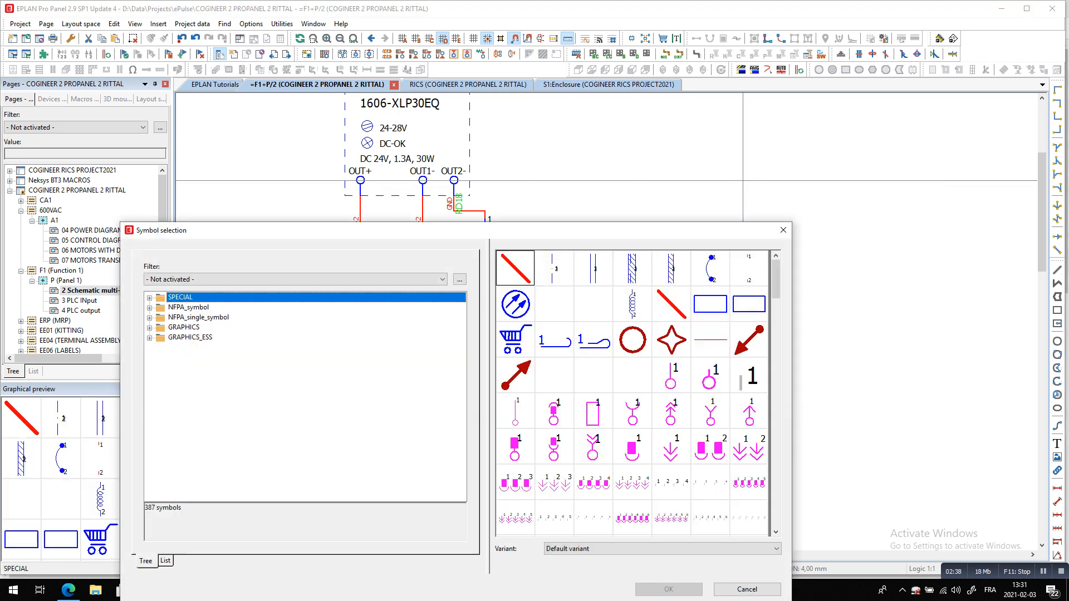
pyautogui.press('Down')
pyautogui.press('Right')
pyautogui.press('Down')
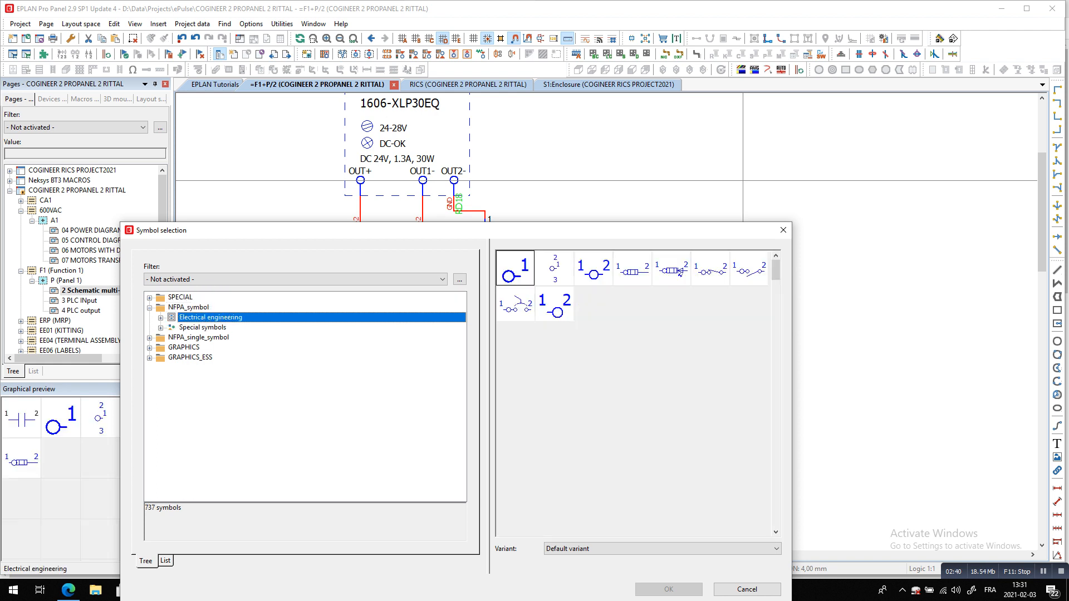
pyautogui.press('Right')
pyautogui.press('Down')
pyautogui.press('Right')
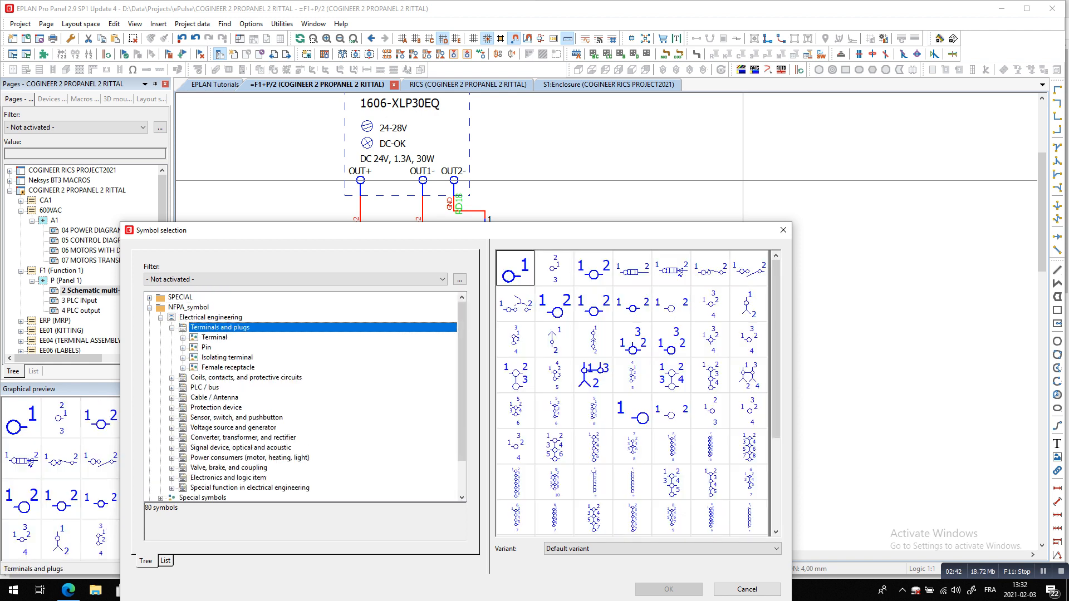
pyautogui.press('Down')
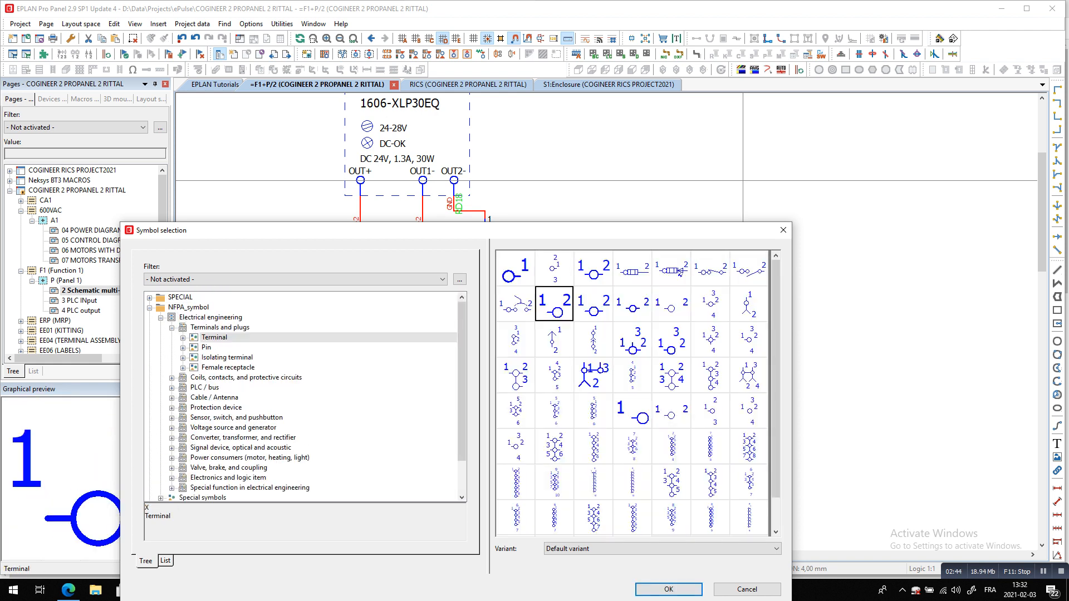
pyautogui.moveTo(612, 230); pyautogui.dragTo(753, 189)
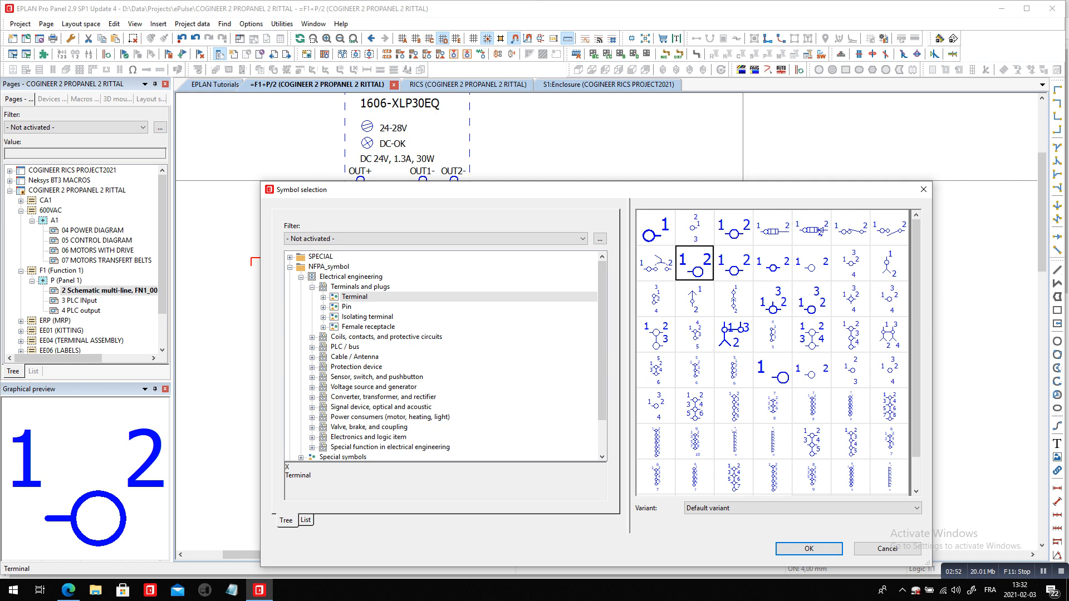
pyautogui.doubleClick(694, 263)
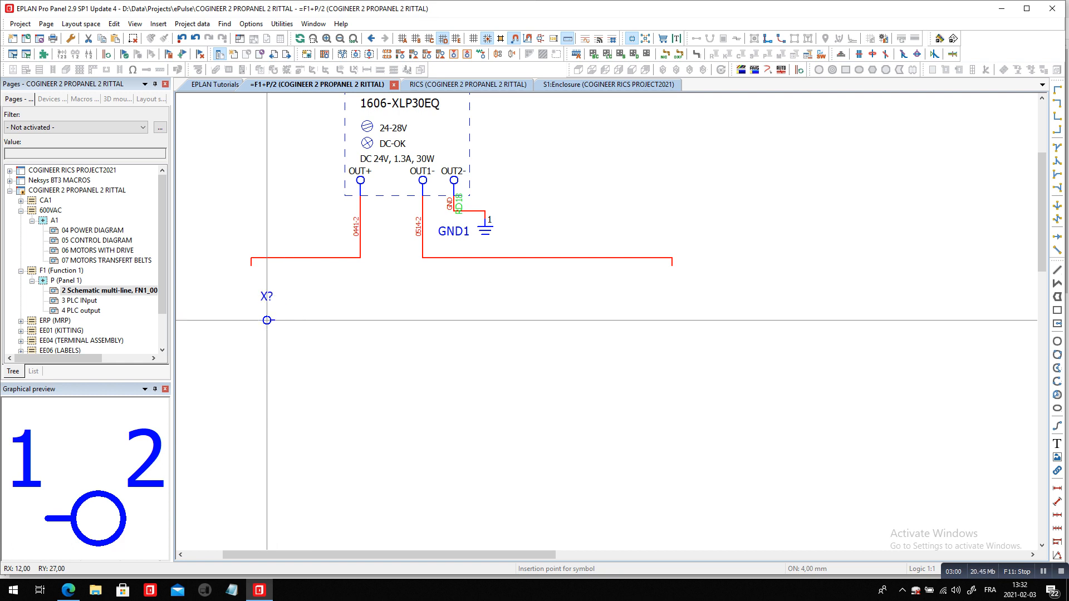
# Place the terminal just below the OUT+ line with its connection stub facing left
pyautogui.scroll(1, 283, 305)
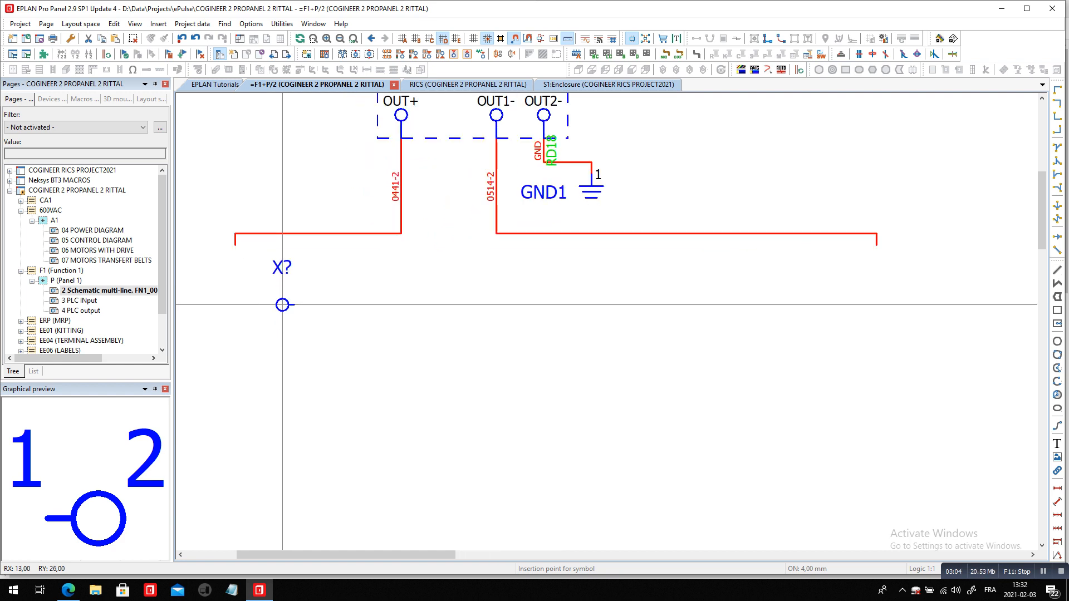
pyautogui.press('Tab')
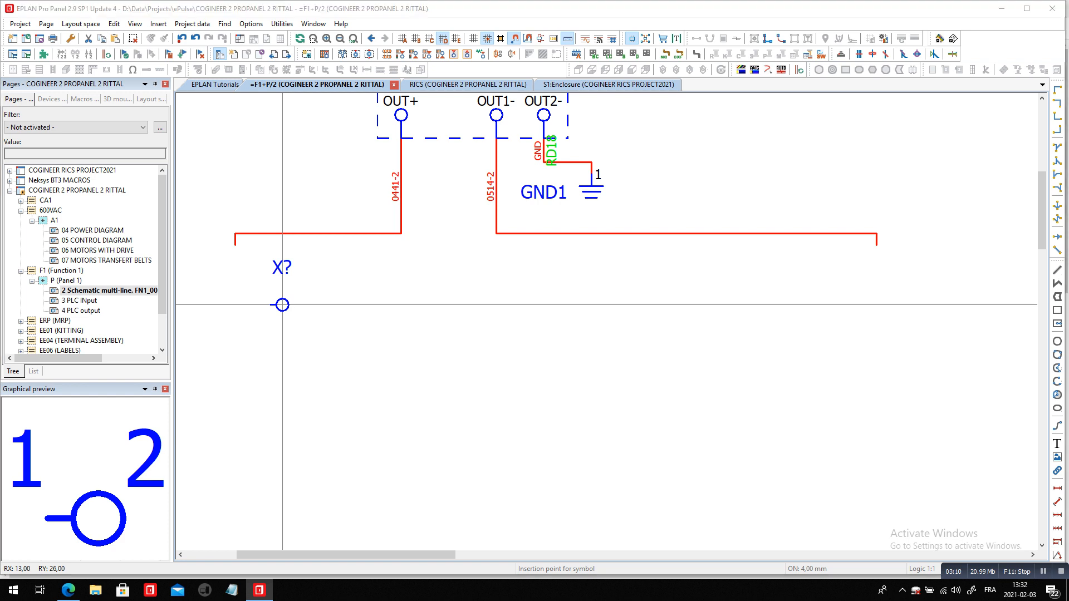
pyautogui.click(283, 305)
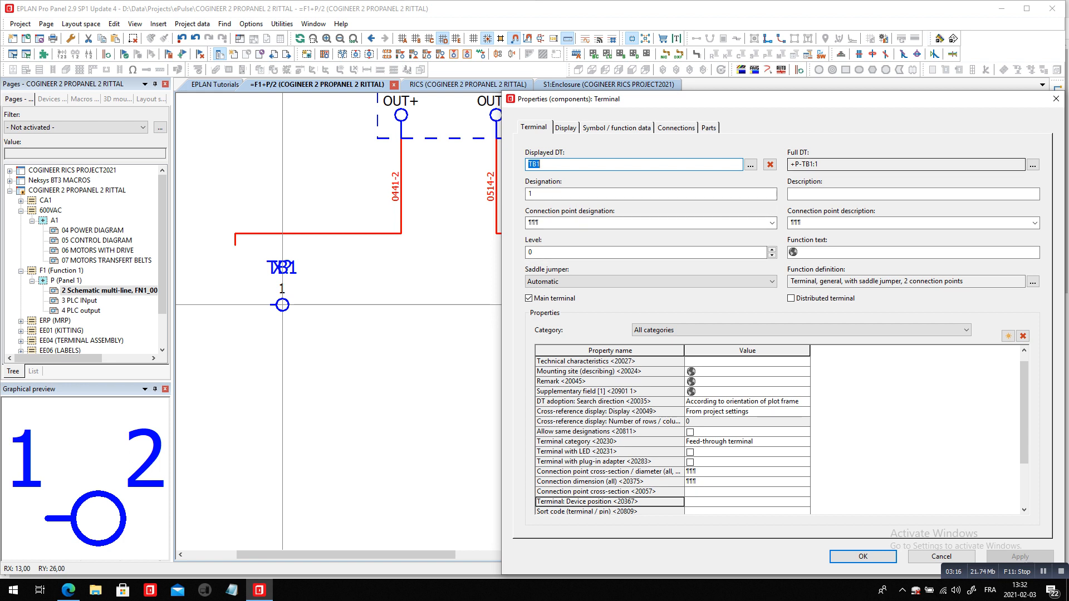
# Set the mounting location in the new terminal's full DT to A1 and finish inserting symbols
pyautogui.doubleClick(805, 164)
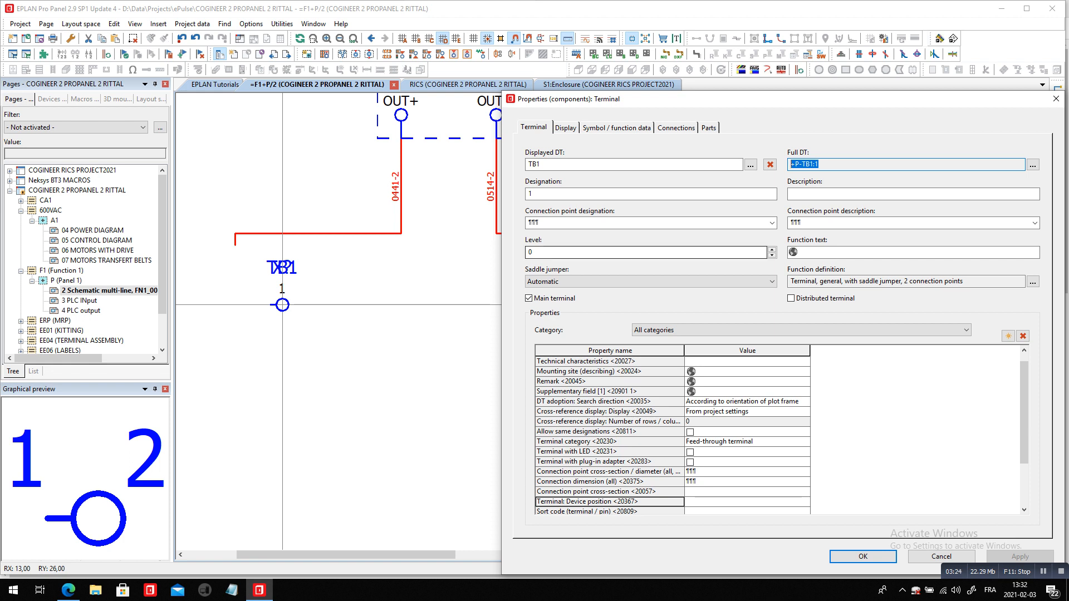
pyautogui.click(1033, 165)
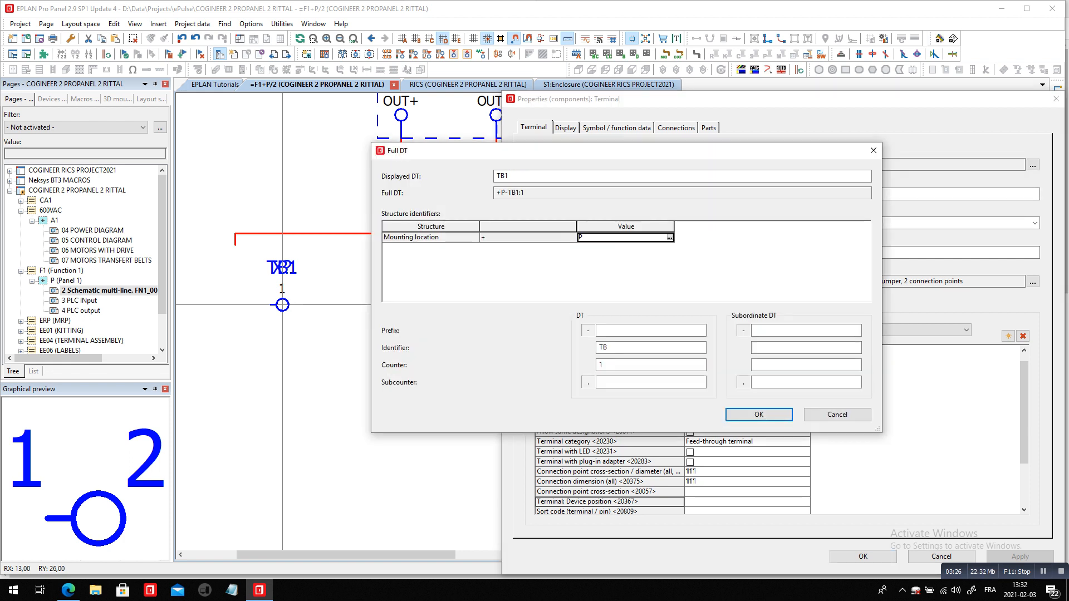
pyautogui.click(669, 237)
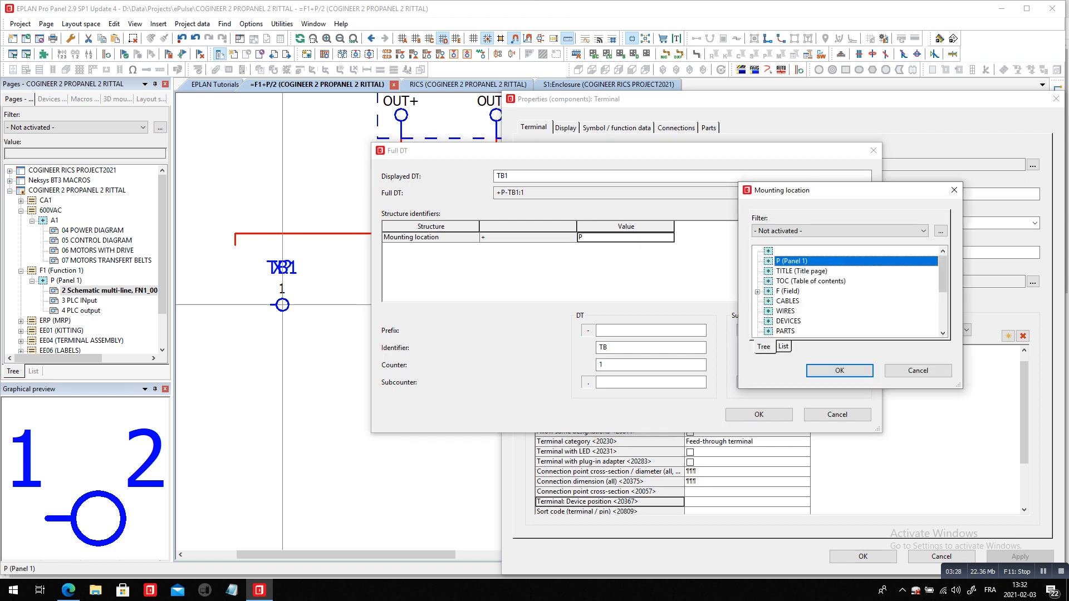
pyautogui.scroll(-2, 849, 291)
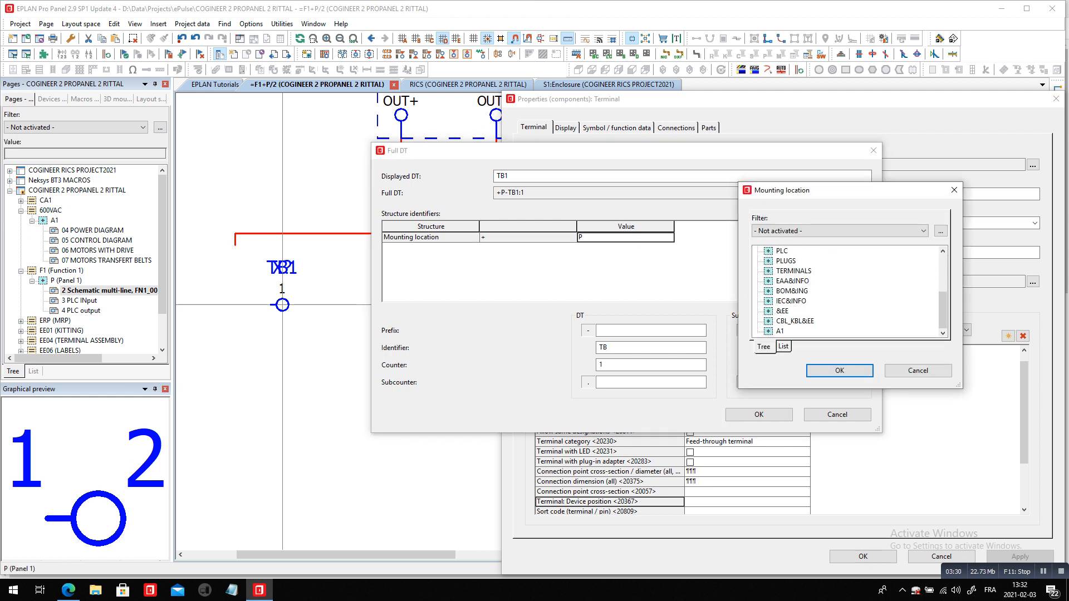
pyautogui.click(780, 331)
pyautogui.click(840, 370)
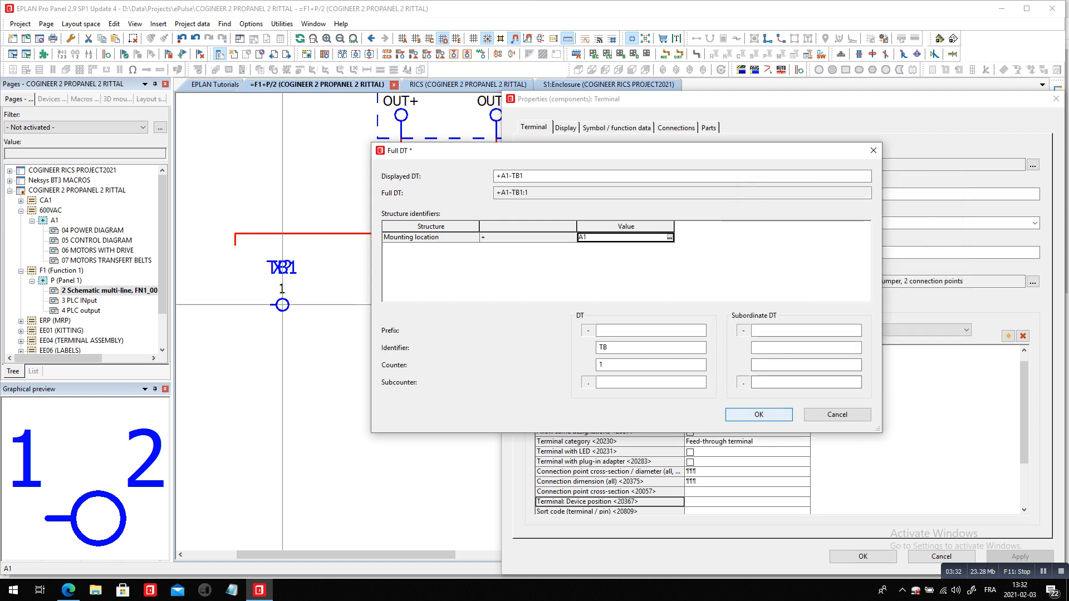
pyautogui.click(759, 414)
pyautogui.click(862, 556)
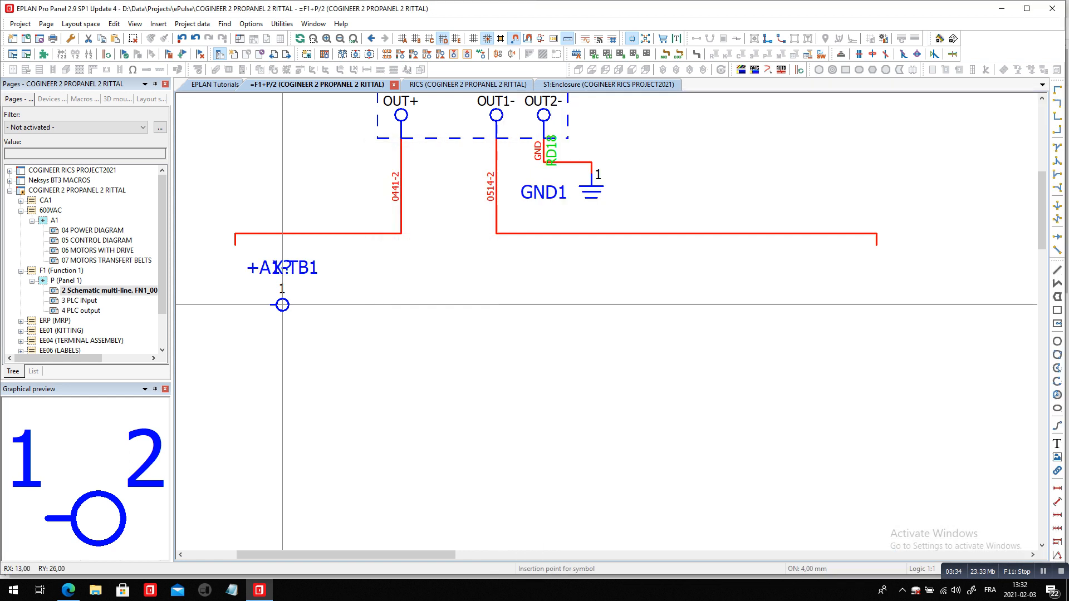
pyautogui.press('Escape')
# Change the mounting location of the F1 pages from P (Panel 1) to A1
pyautogui.rightClick(75, 280)
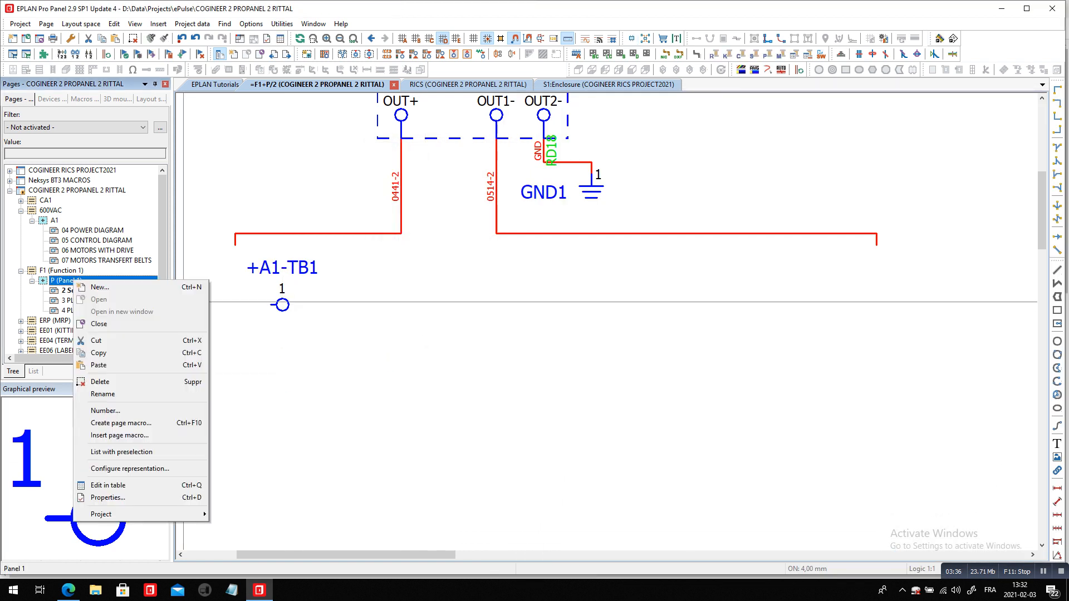
pyautogui.click(109, 498)
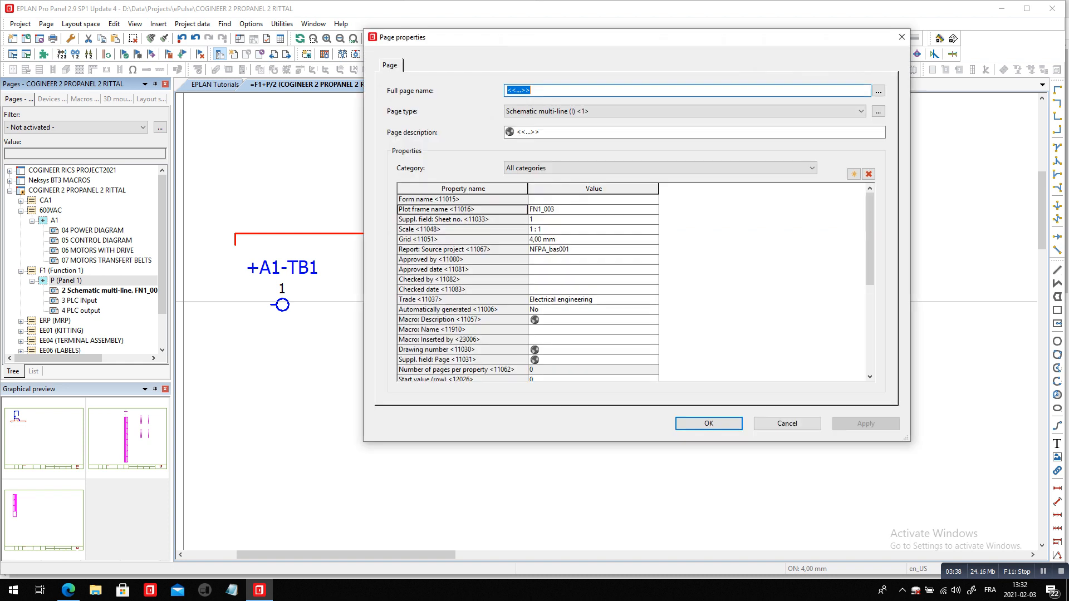
pyautogui.click(879, 91)
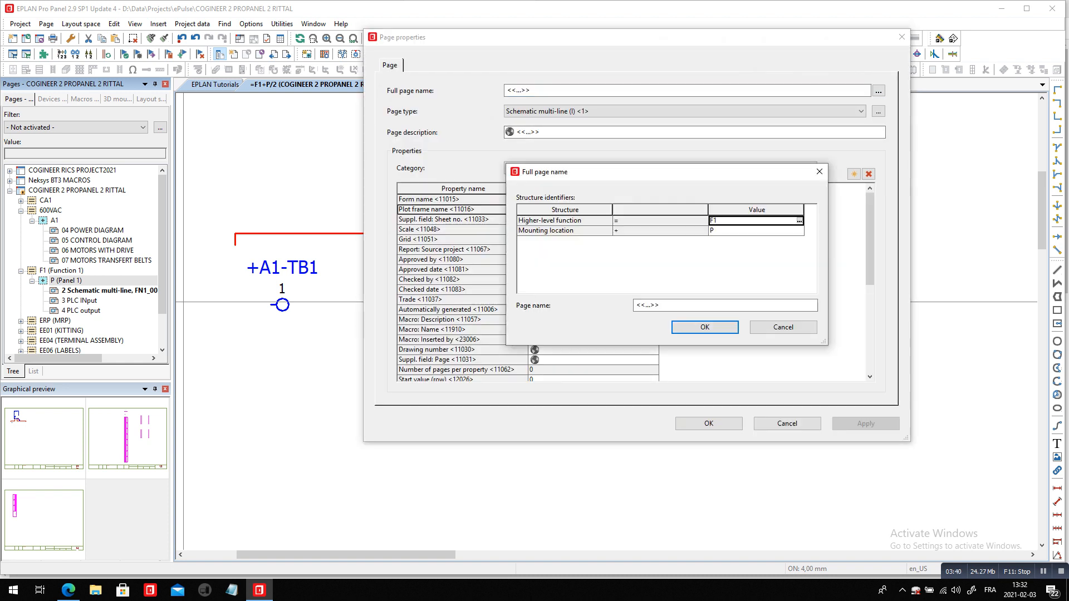
pyautogui.click(800, 231)
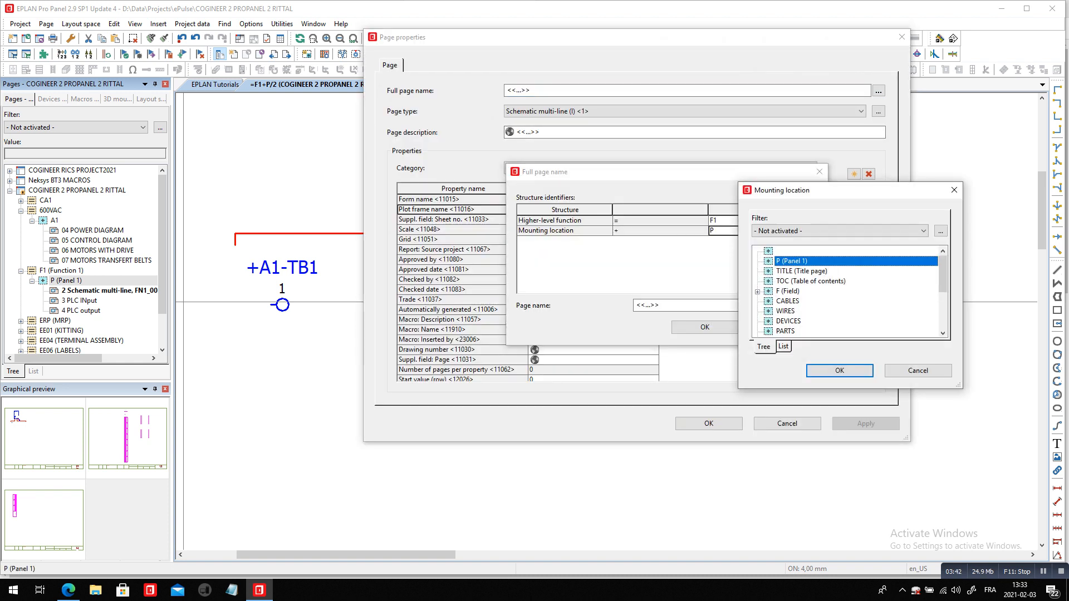
pyautogui.scroll(-4, 835, 290)
pyautogui.click(779, 331)
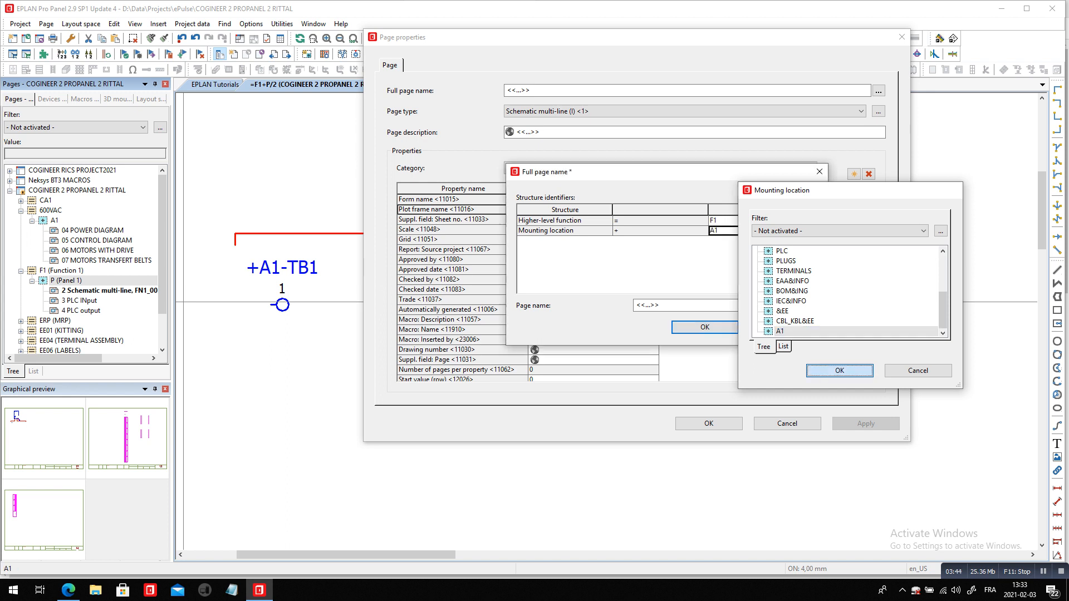
pyautogui.click(839, 371)
pyautogui.click(705, 328)
pyautogui.click(709, 424)
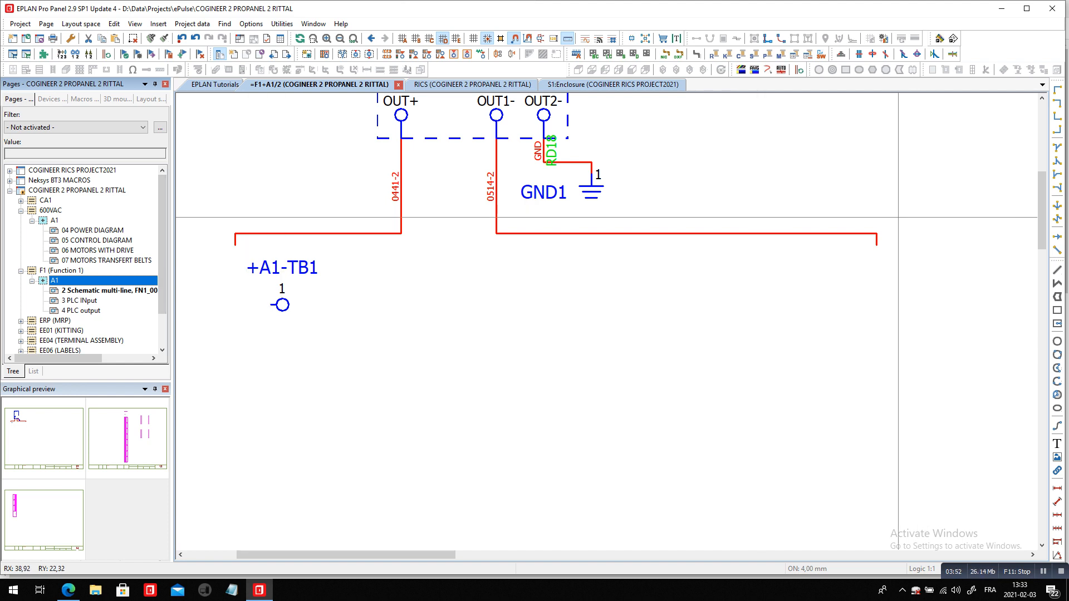
# Open the terminal strips navigator and expand COGINEER 2 PROPANEL 2 RITTAL down to the terminals of strip TB1 in A1
pyautogui.doubleClick(281, 309)
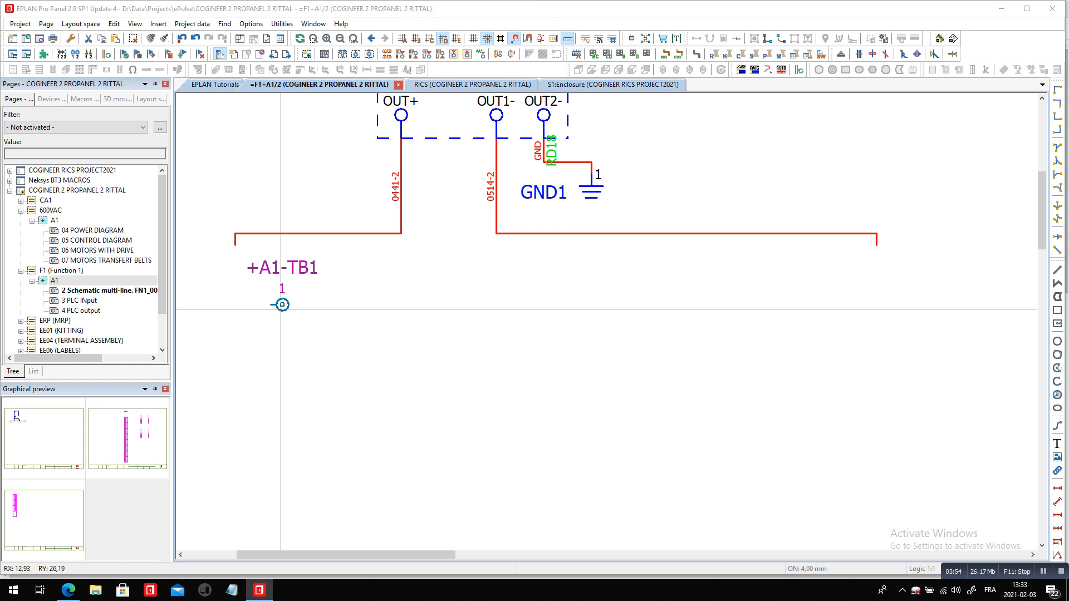
pyautogui.press('Return')
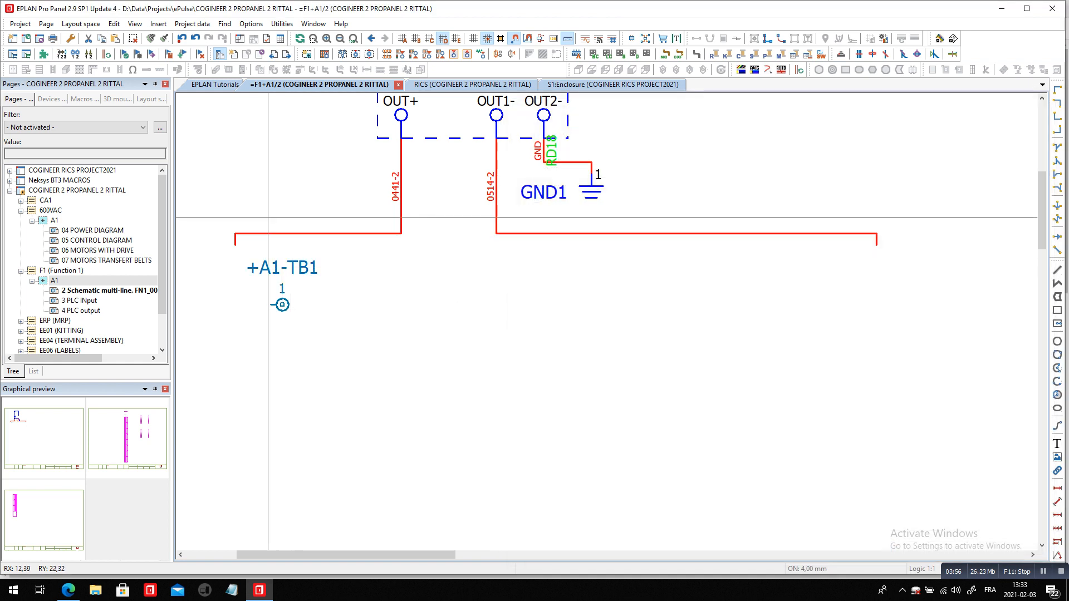
pyautogui.click(192, 23)
pyautogui.moveTo(245, 114)
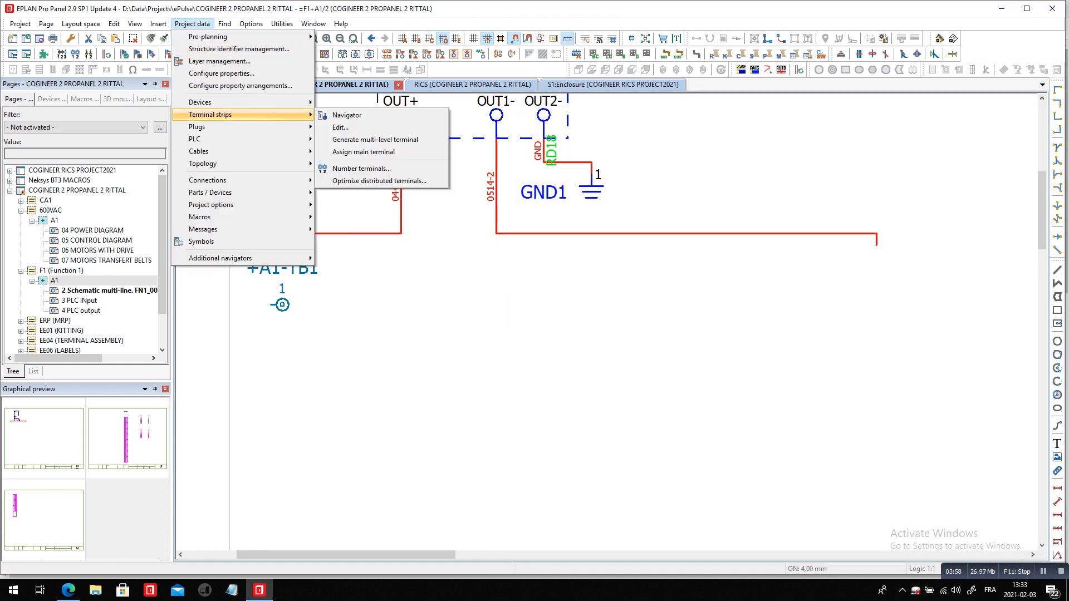
pyautogui.click(340, 115)
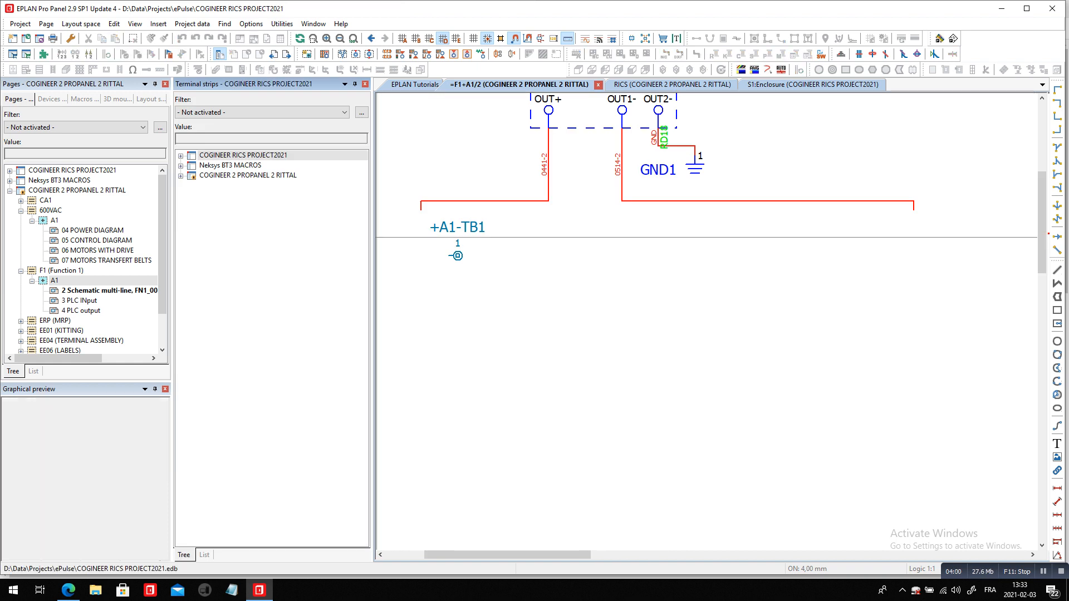
pyautogui.doubleClick(248, 175)
pyautogui.click(214, 185)
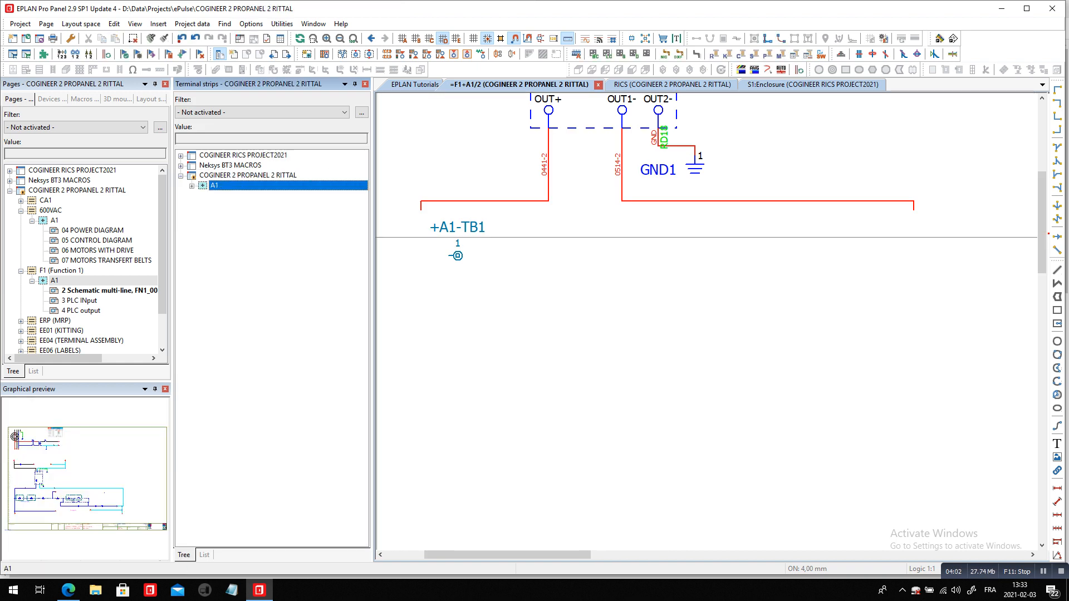
pyautogui.doubleClick(215, 185)
pyautogui.doubleClick(227, 195)
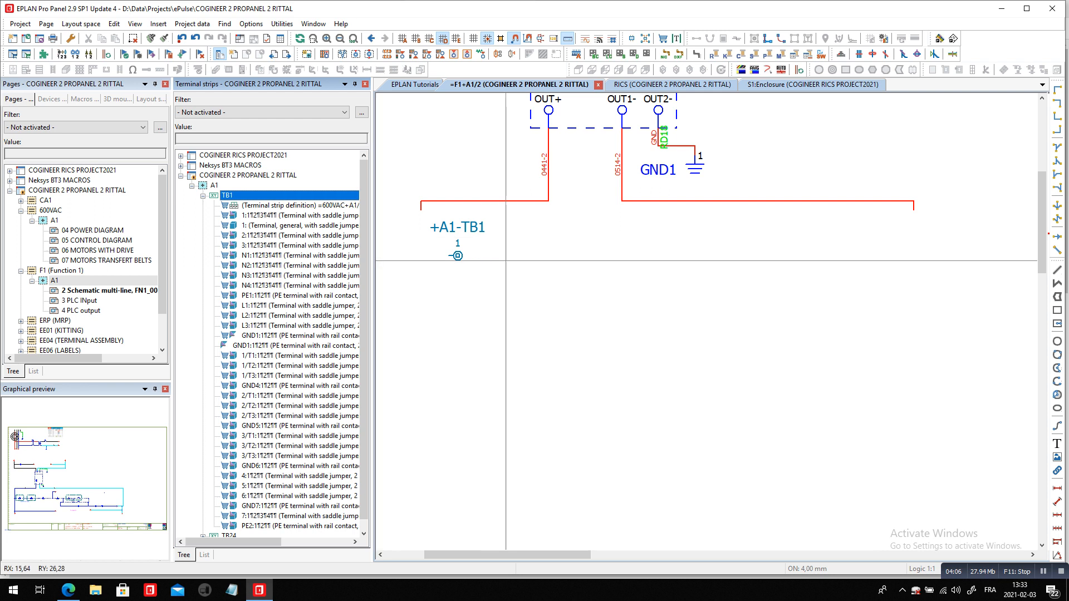
# Set the new terminal's displayed DT to +A1-TB10
pyautogui.click(471, 228)
pyautogui.doubleClick(471, 227)
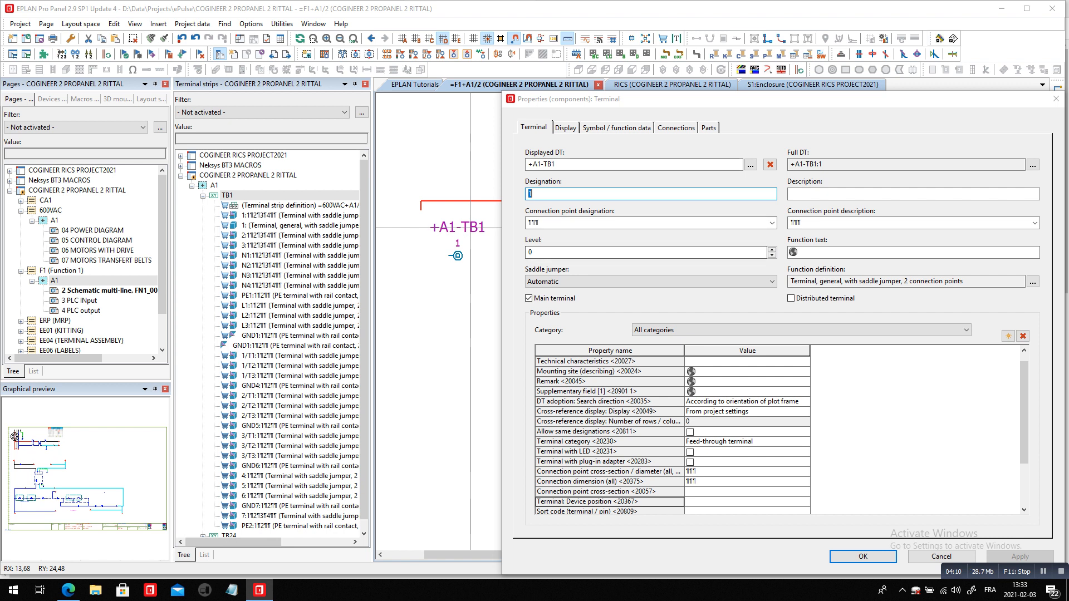
pyautogui.write('0')
pyautogui.press('Return')
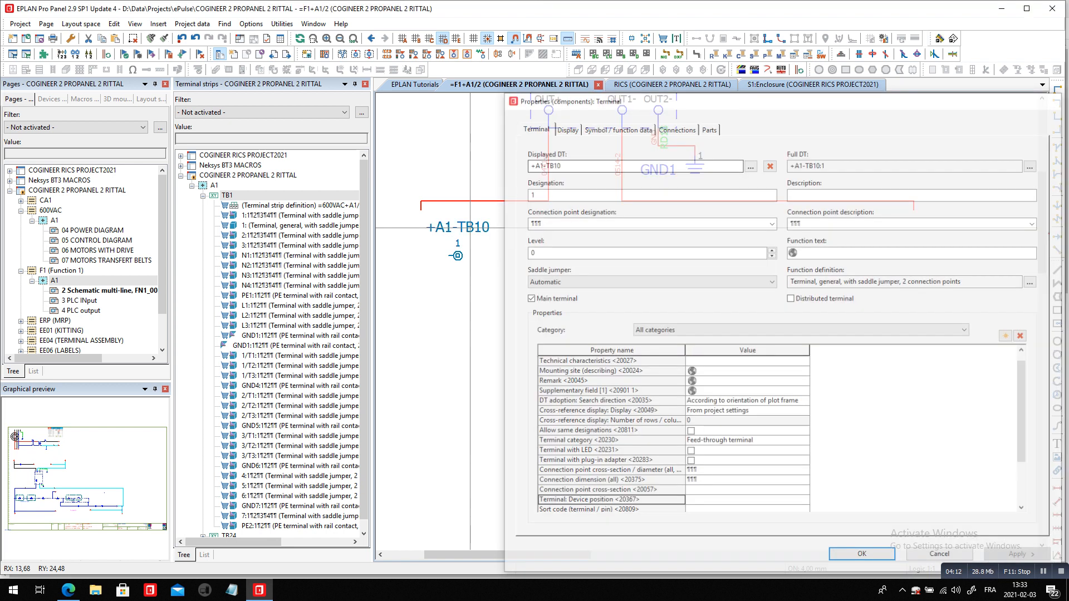
# Open the part selection for the first part row of terminal 1 in strip TB10
pyautogui.click(229, 206)
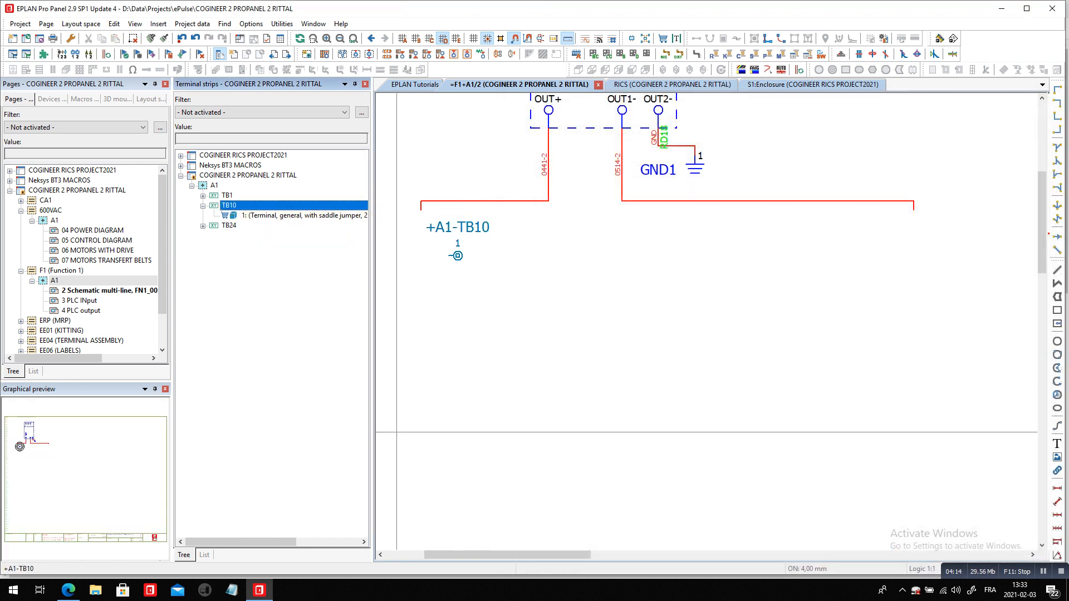
pyautogui.click(278, 215)
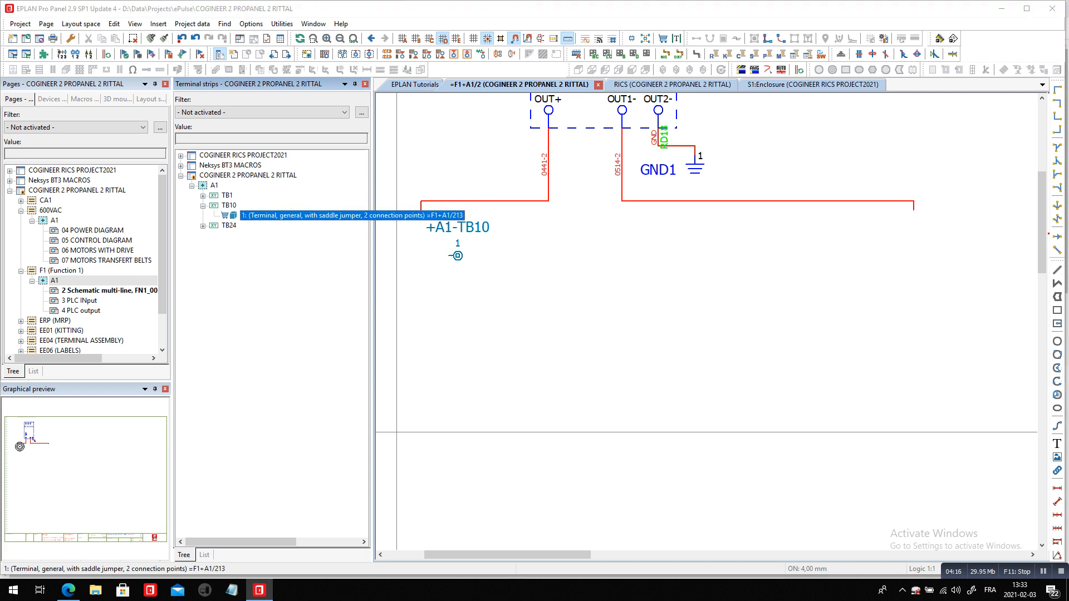
pyautogui.doubleClick(279, 215)
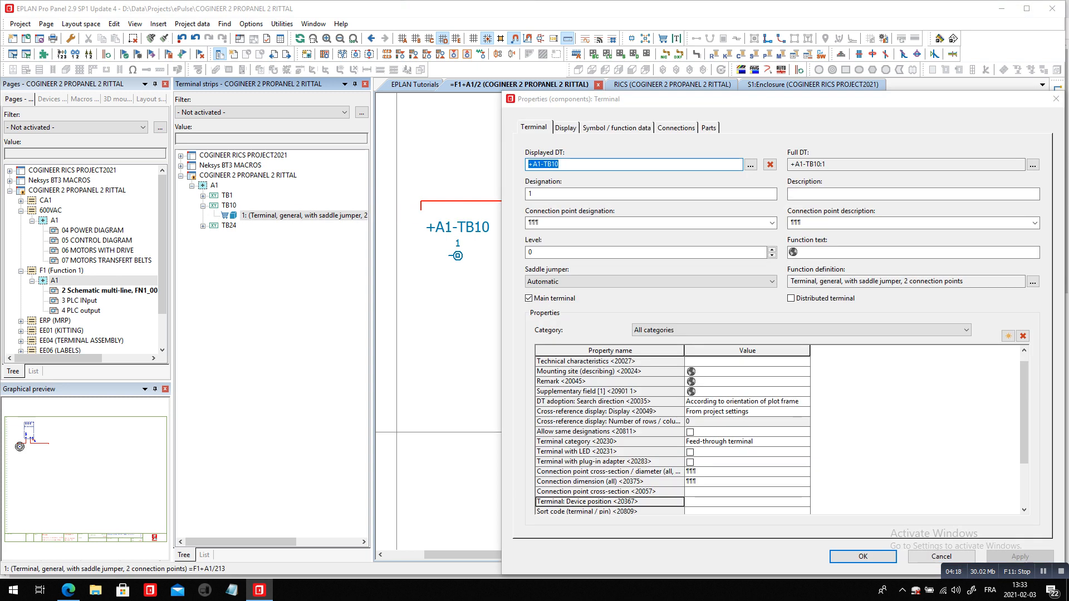
pyautogui.click(709, 128)
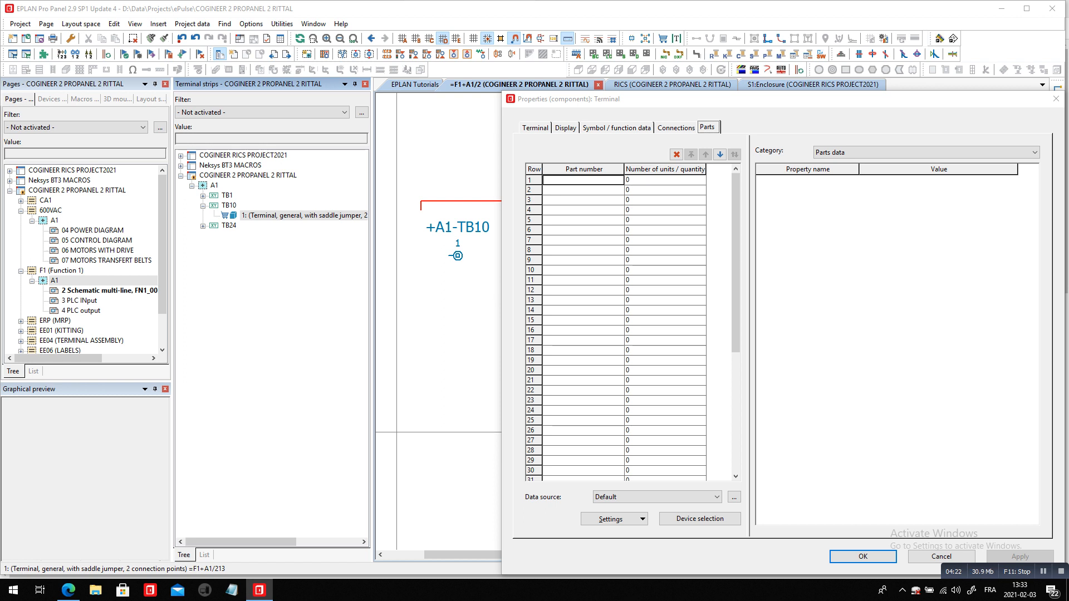
pyautogui.click(590, 180)
pyautogui.click(619, 180)
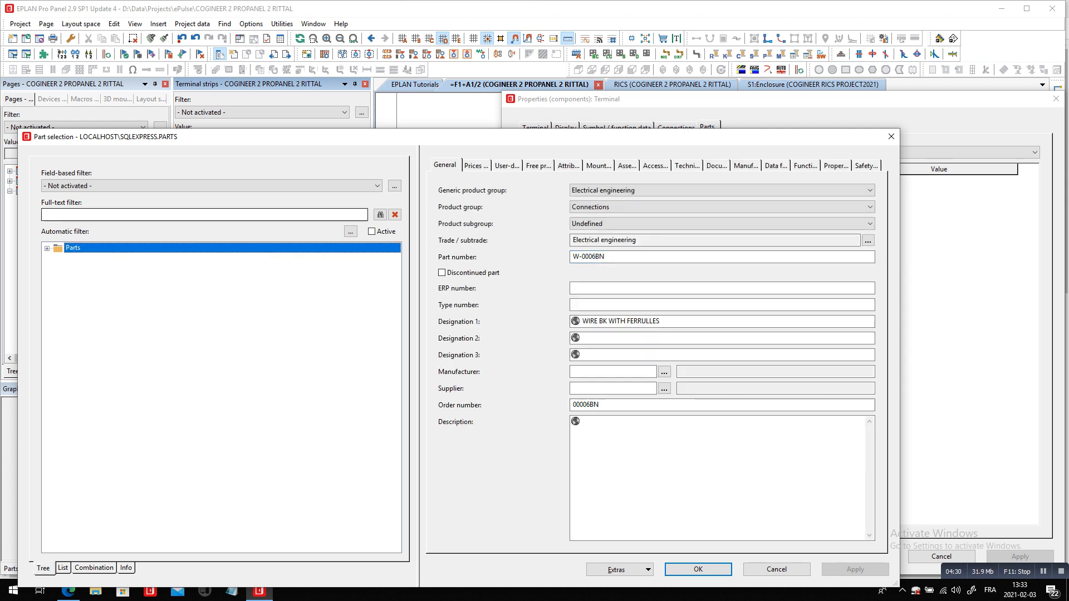
# Search the parts for 3209578, check the part's function template, and assign PXC.3209578 to the terminal
pyautogui.click(204, 215)
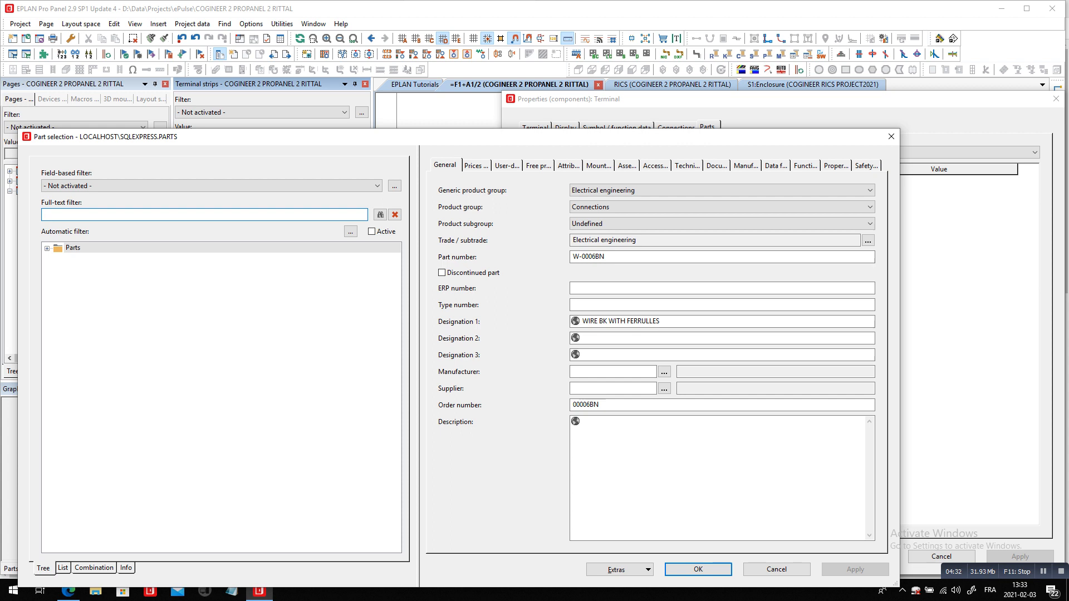
pyautogui.write('3209578')
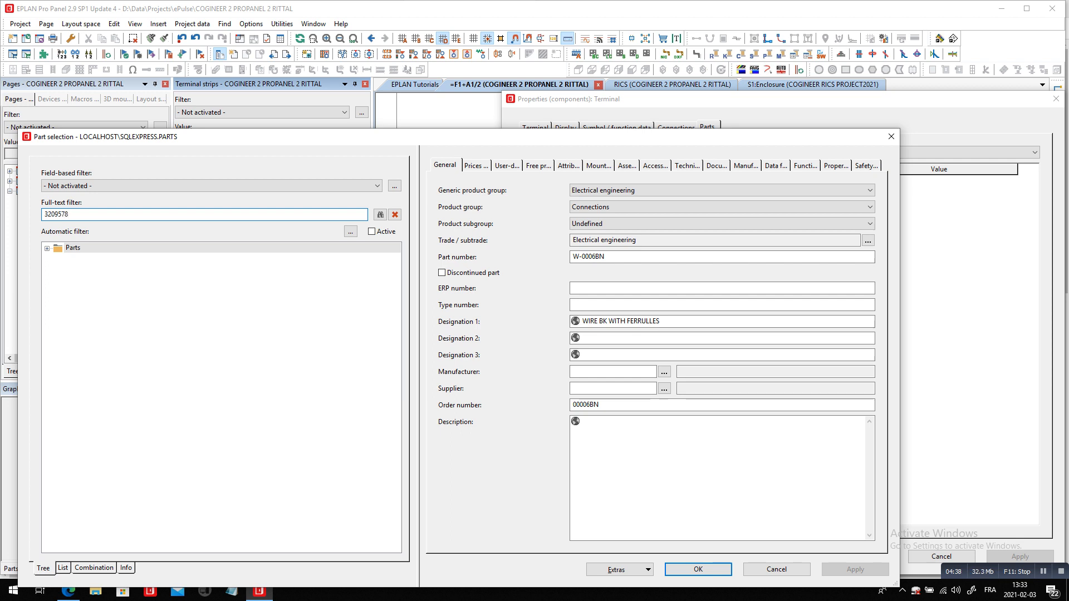
pyautogui.click(381, 215)
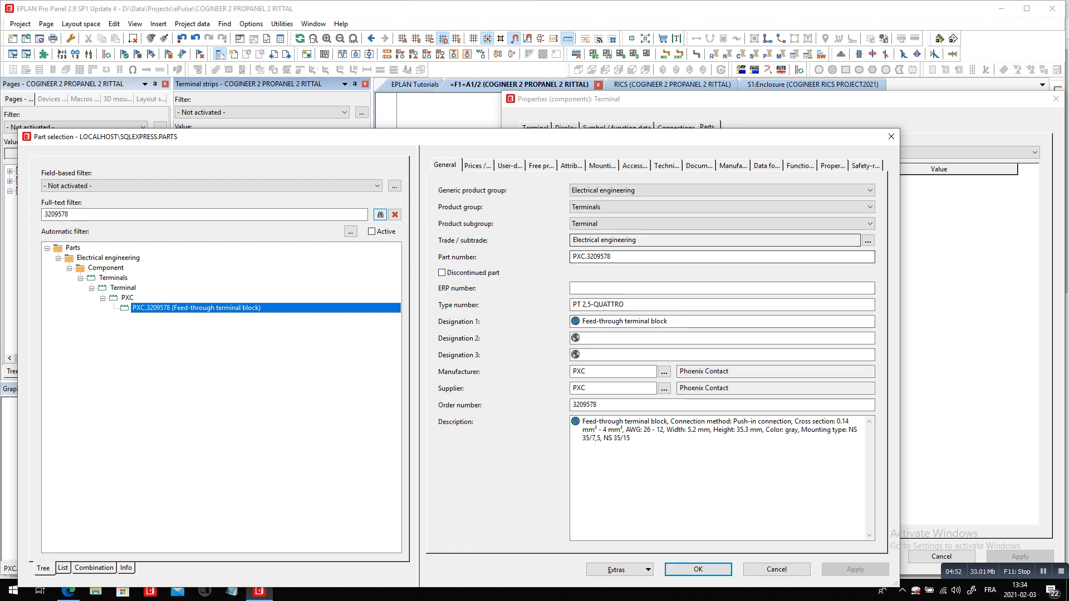
pyautogui.click(800, 165)
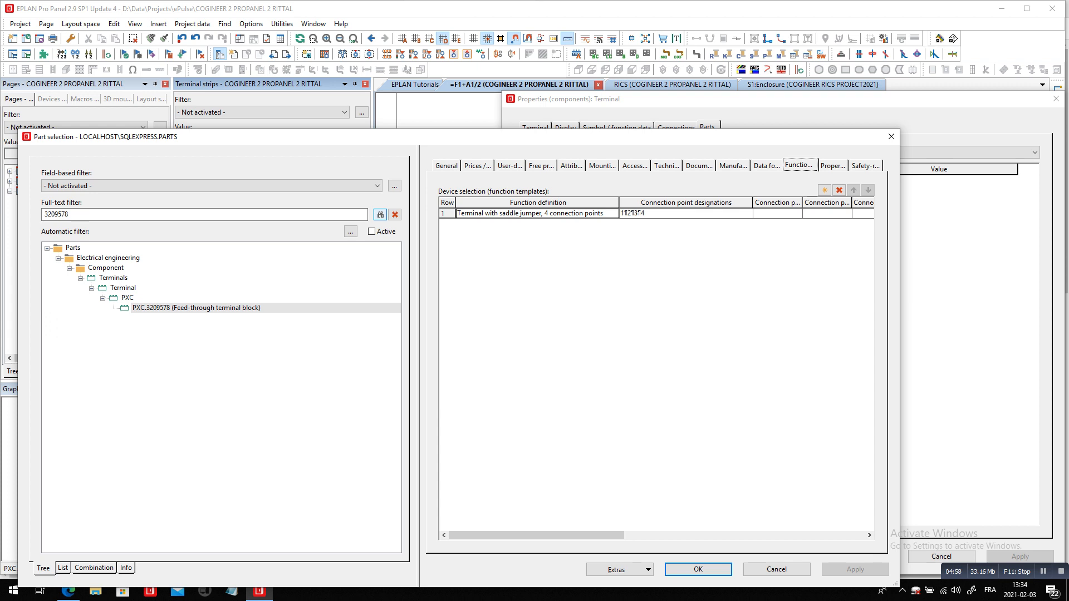
pyautogui.click(698, 569)
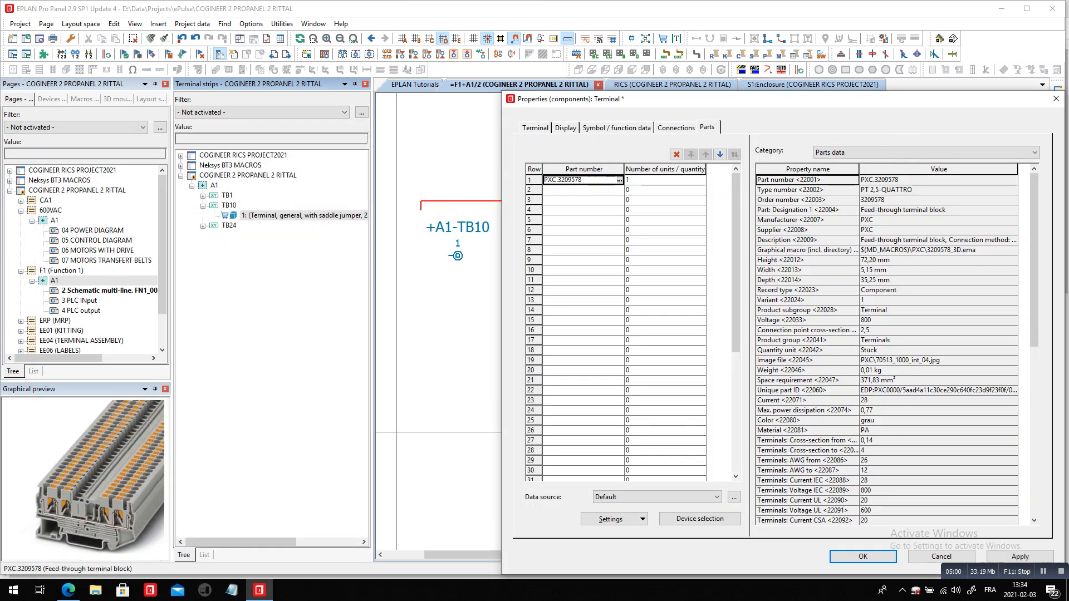
pyautogui.click(1020, 556)
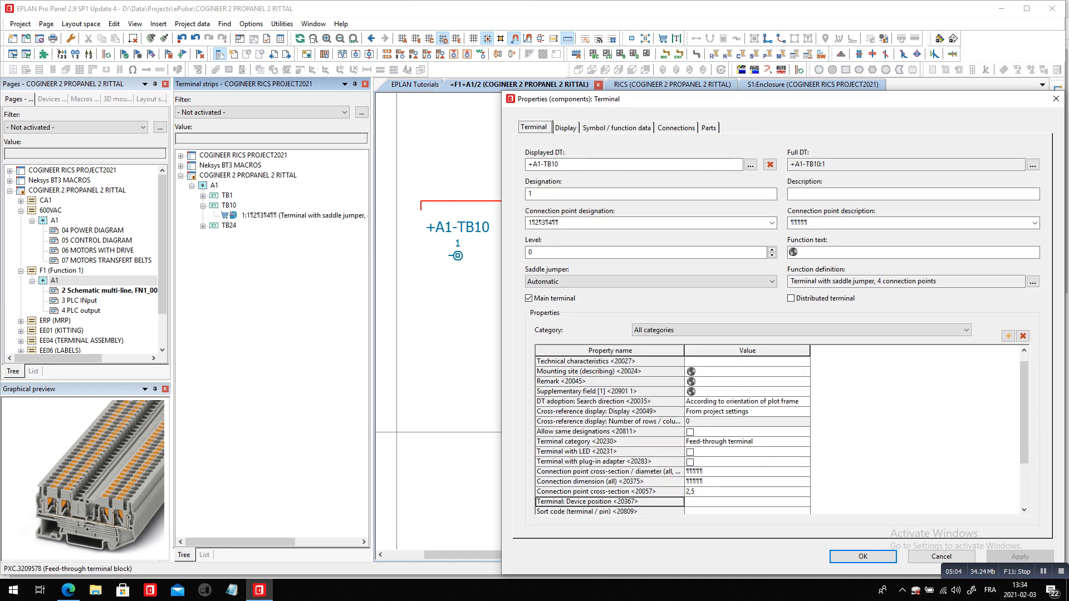
# Check the terminal's function definition and device position property, and close its properties
pyautogui.click(864, 281)
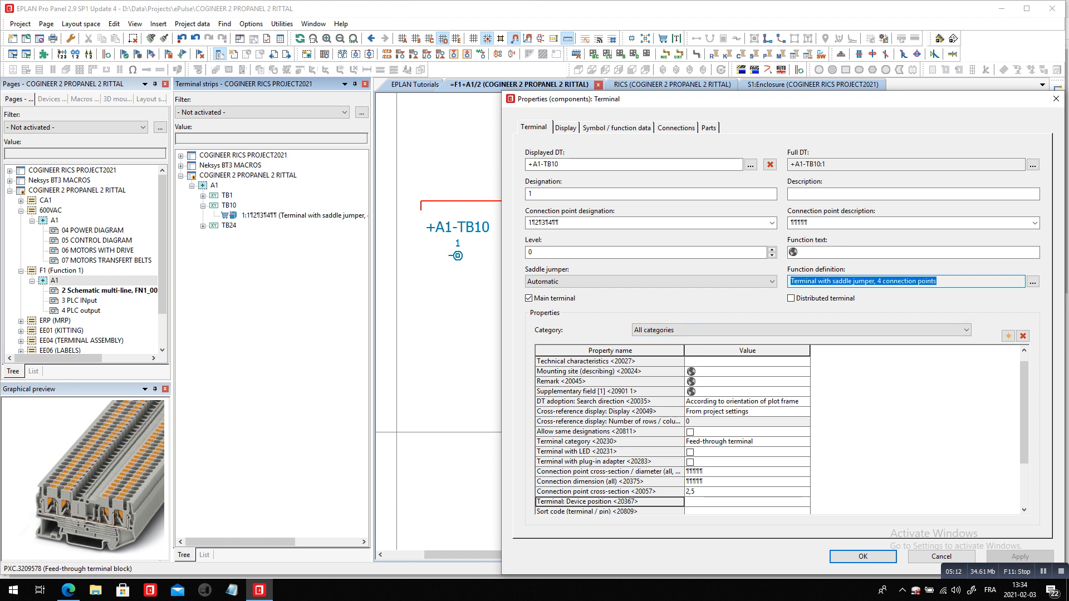
pyautogui.click(563, 501)
pyautogui.click(747, 502)
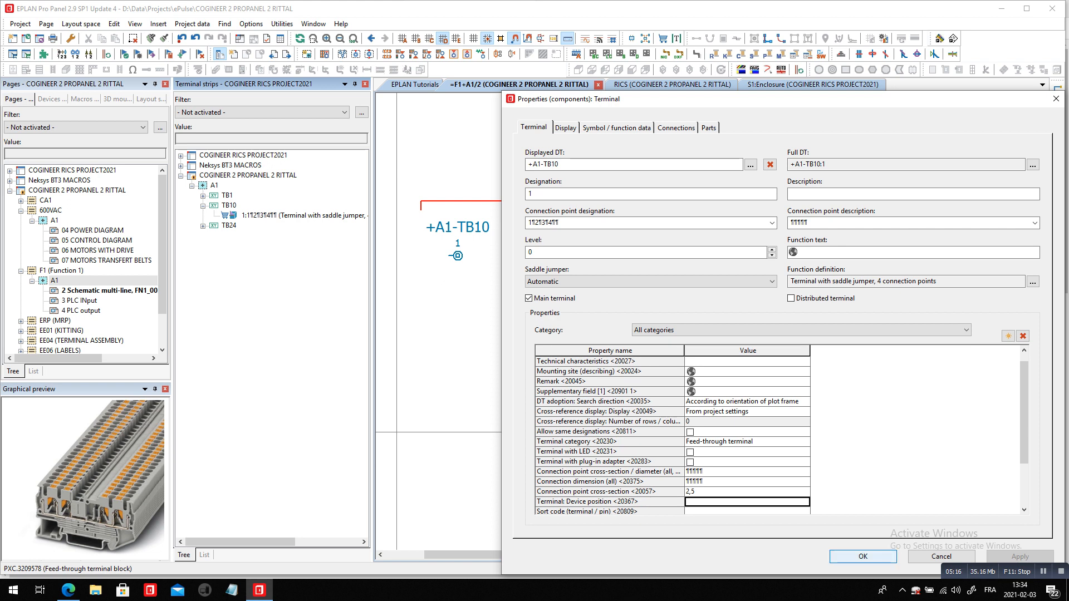
pyautogui.click(863, 556)
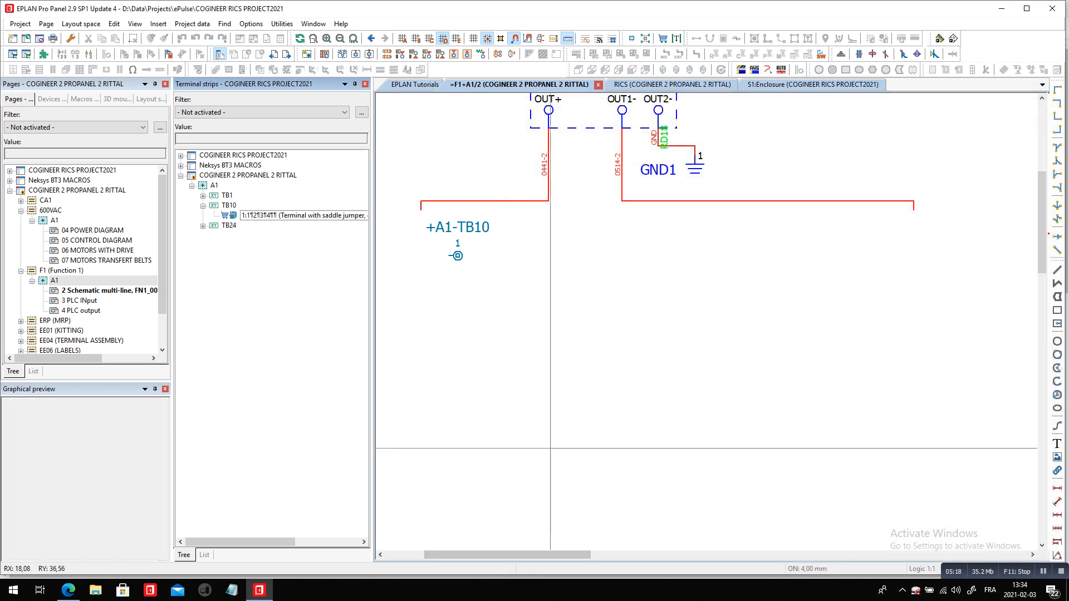
# Review terminal strip TB10 in the terminal strip editor and close it
pyautogui.rightClick(285, 215)
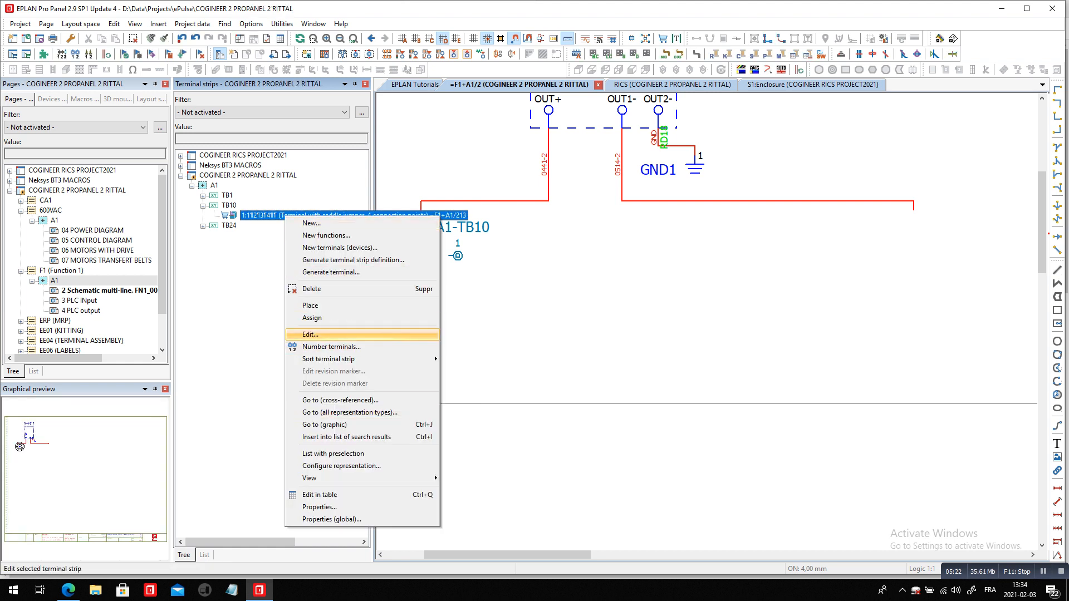
pyautogui.click(310, 334)
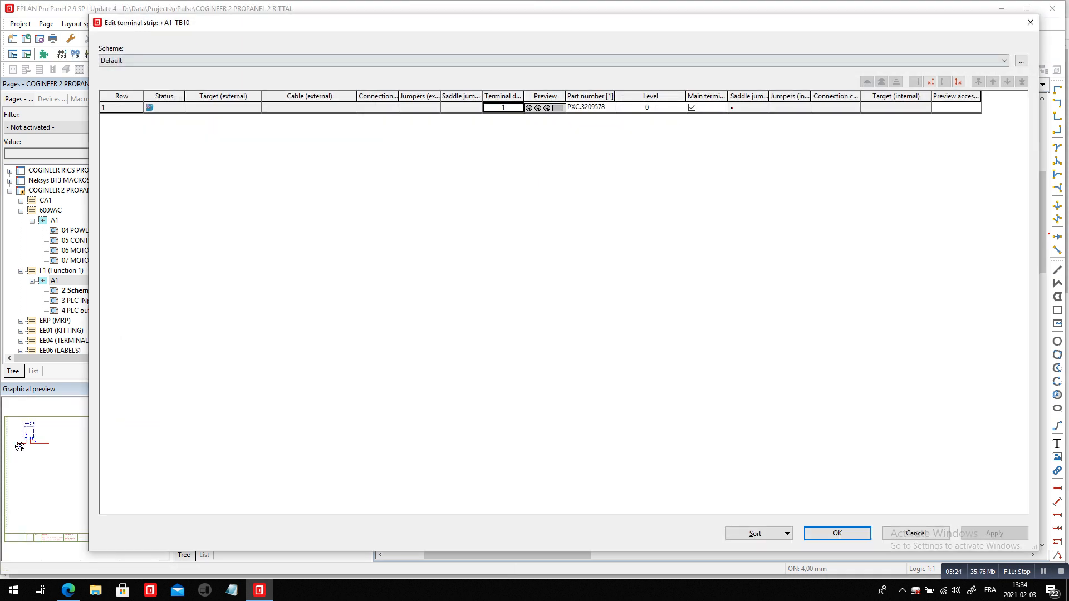
pyautogui.click(838, 533)
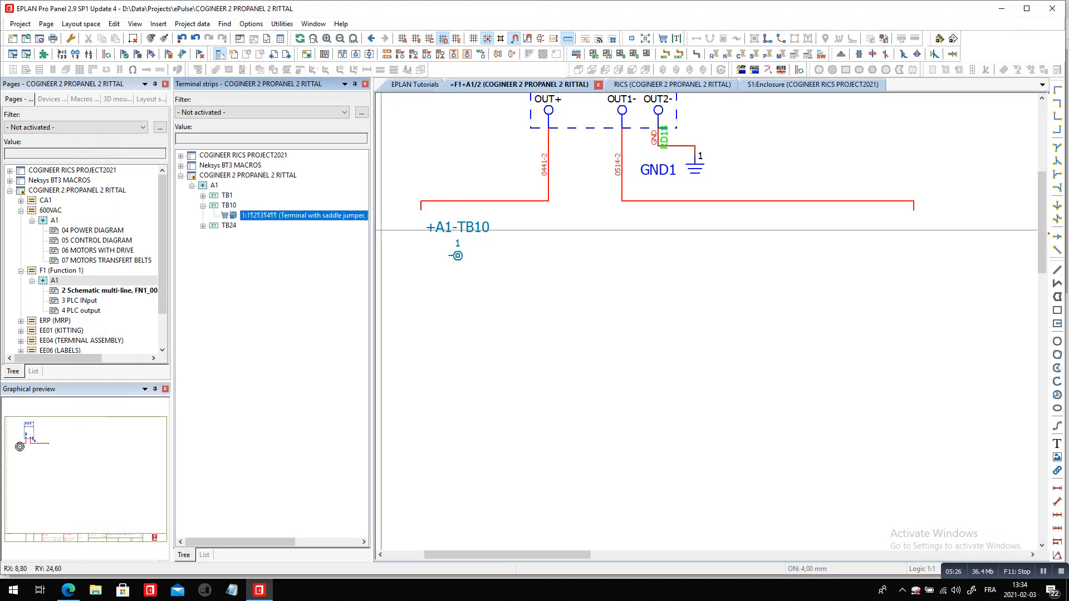
# Examine the levels and external targets of strip TB24 in the terminal strip editor, and close it
pyautogui.rightClick(229, 225)
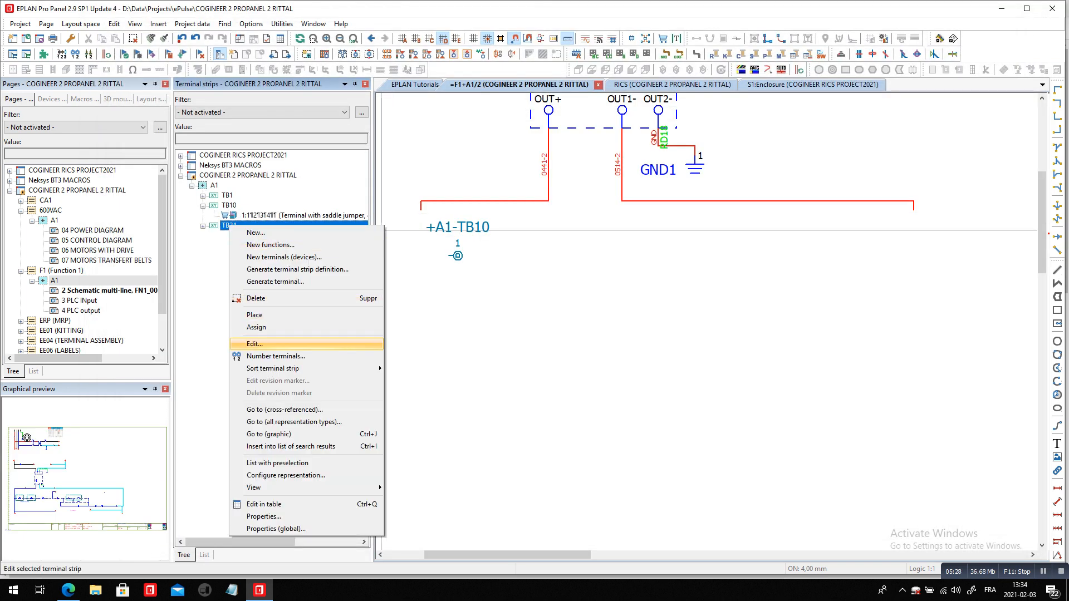
pyautogui.click(255, 344)
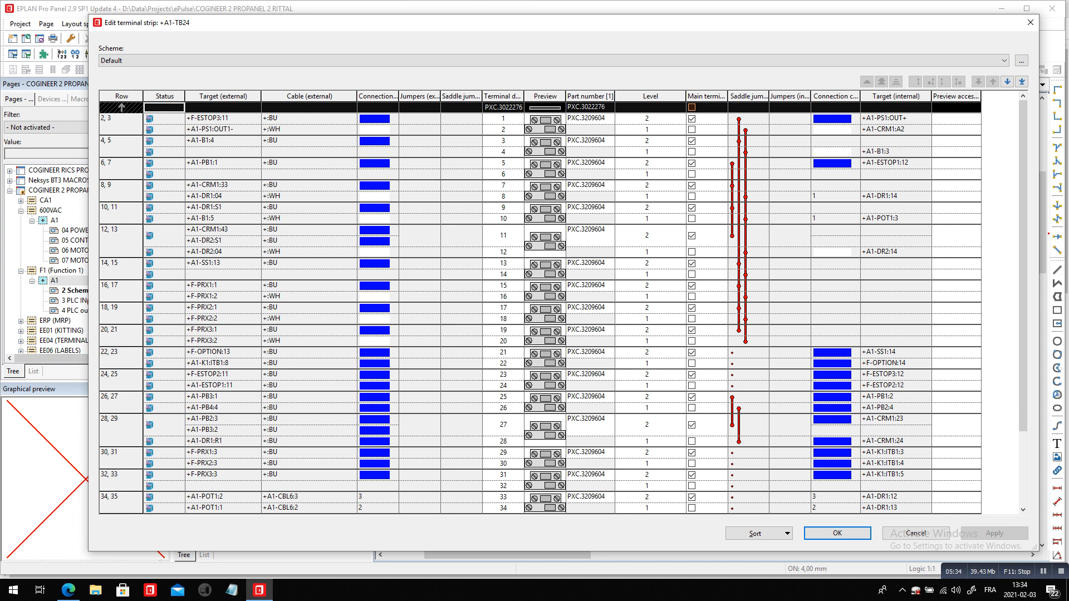
pyautogui.click(222, 230)
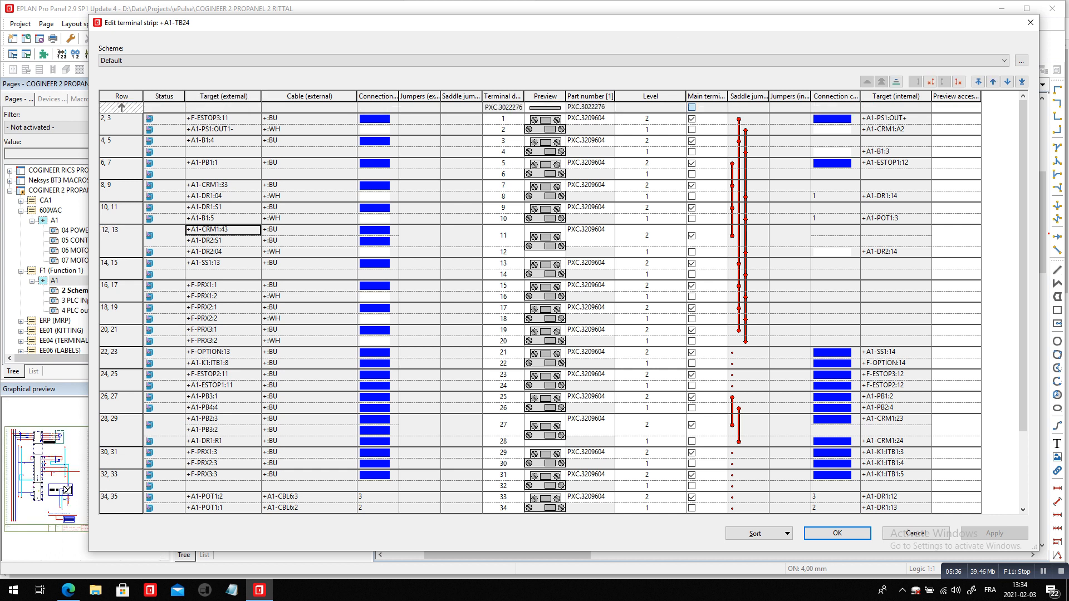
pyautogui.click(223, 241)
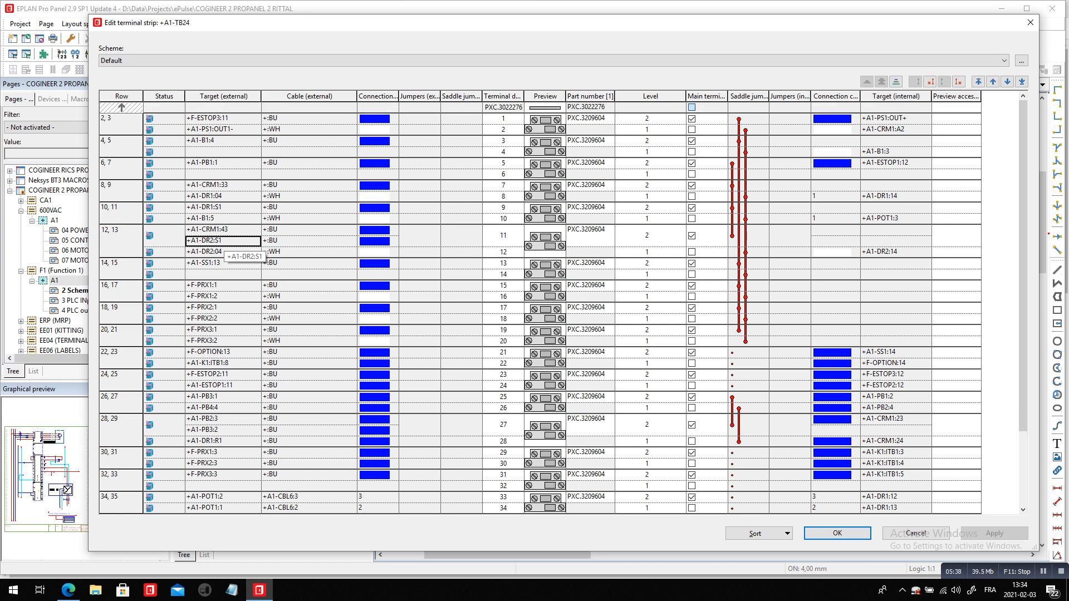
pyautogui.press('Escape')
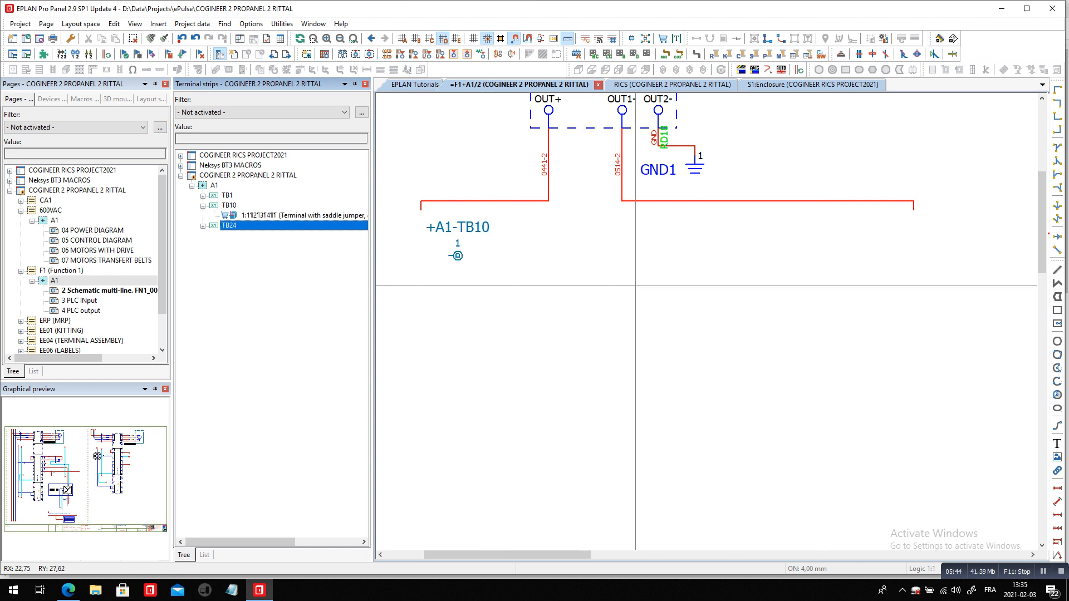
# Duplicate TB10 terminal 1 four times in a column below it, using the Number insertion mode with NFPA Offline Numbering
pyautogui.doubleClick(471, 234)
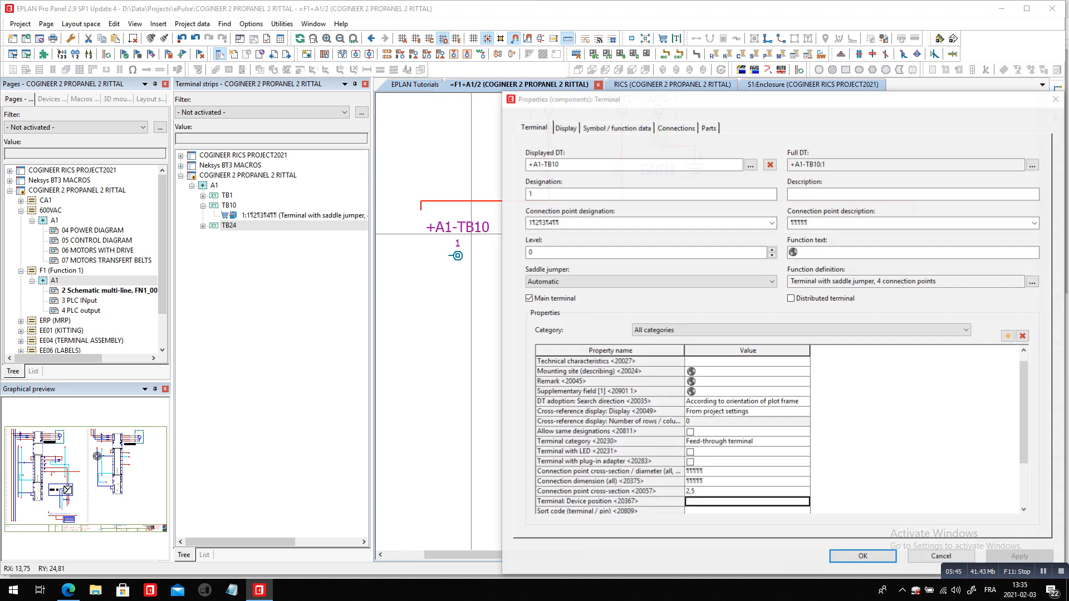
pyautogui.press('Escape')
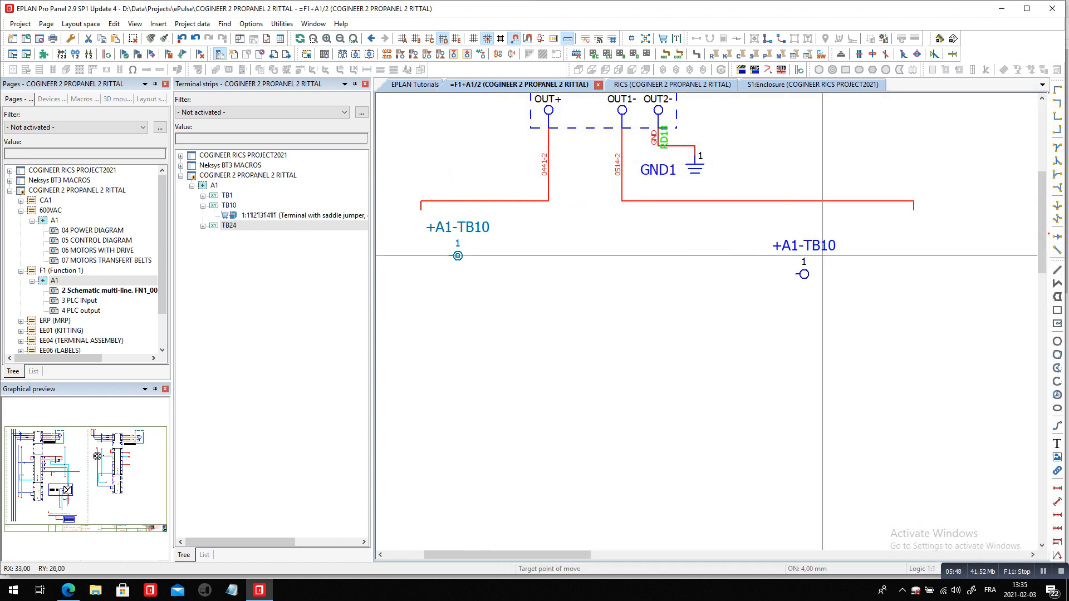
pyautogui.click(457, 256)
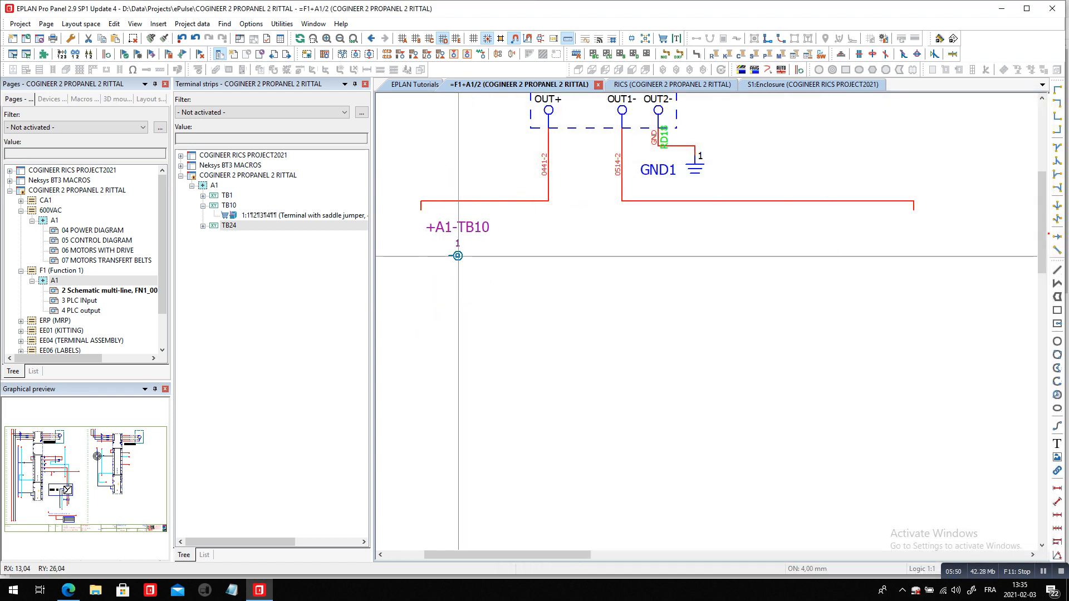
pyautogui.press('d')
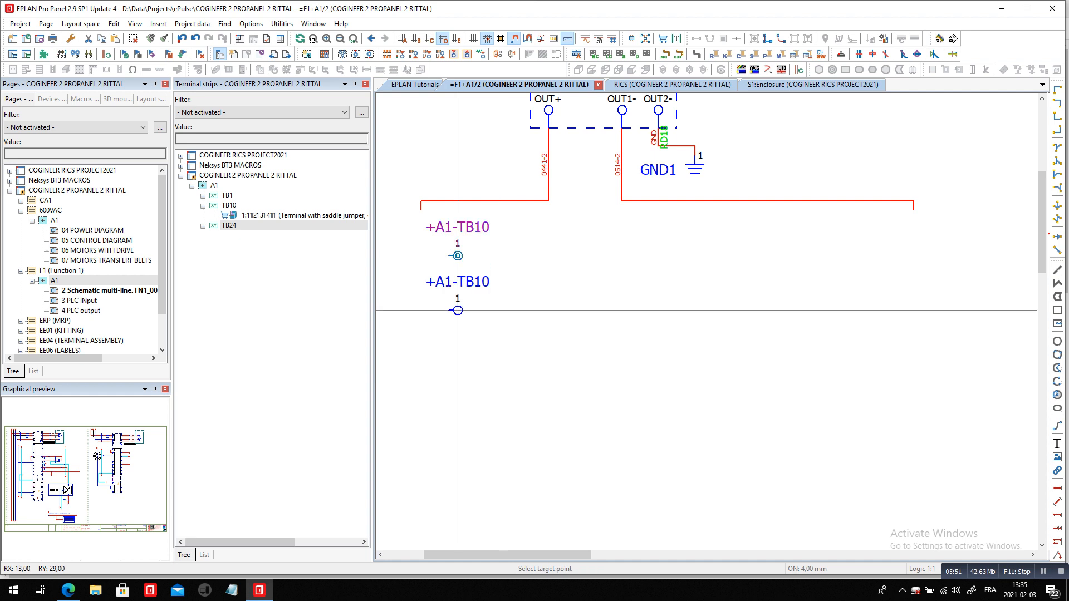
pyautogui.click(458, 310)
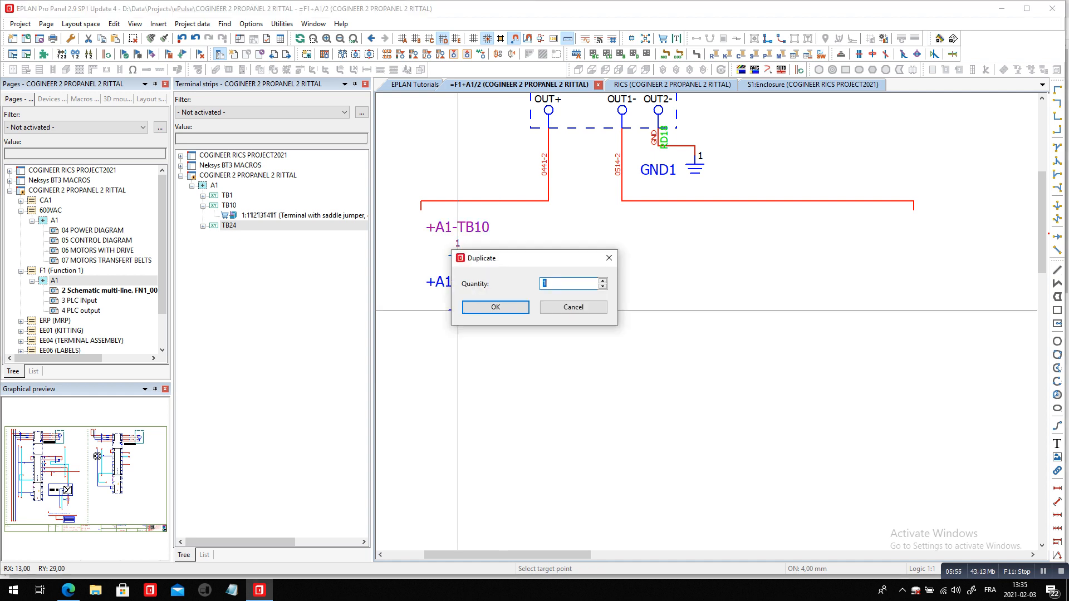
pyautogui.press('Return')
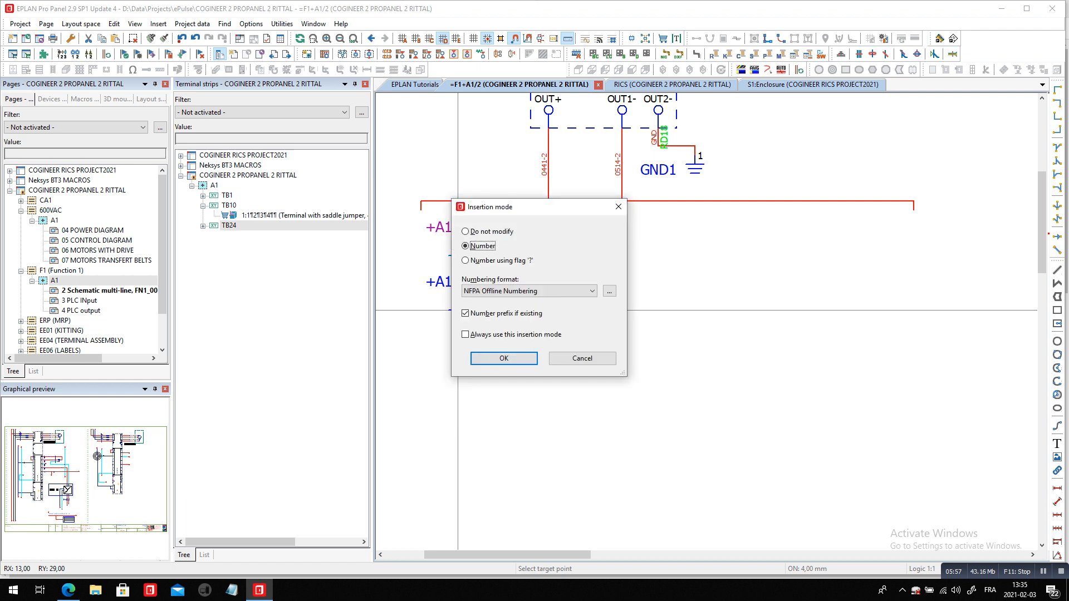
pyautogui.press('Return')
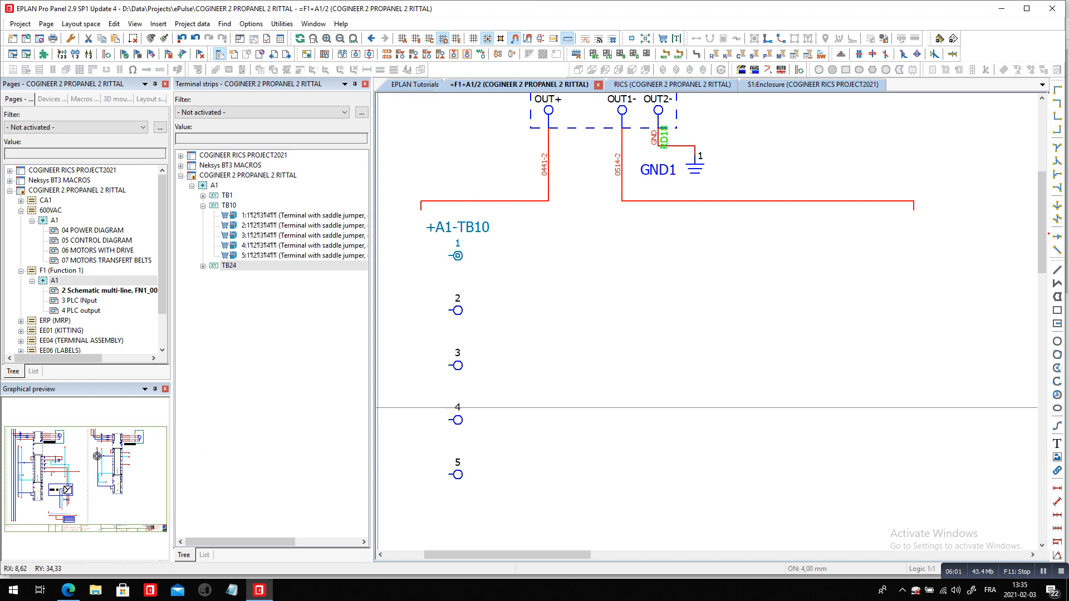
# Review the part numbers and levels of TB10's five terminals in the terminal strip editor
pyautogui.rightClick(243, 205)
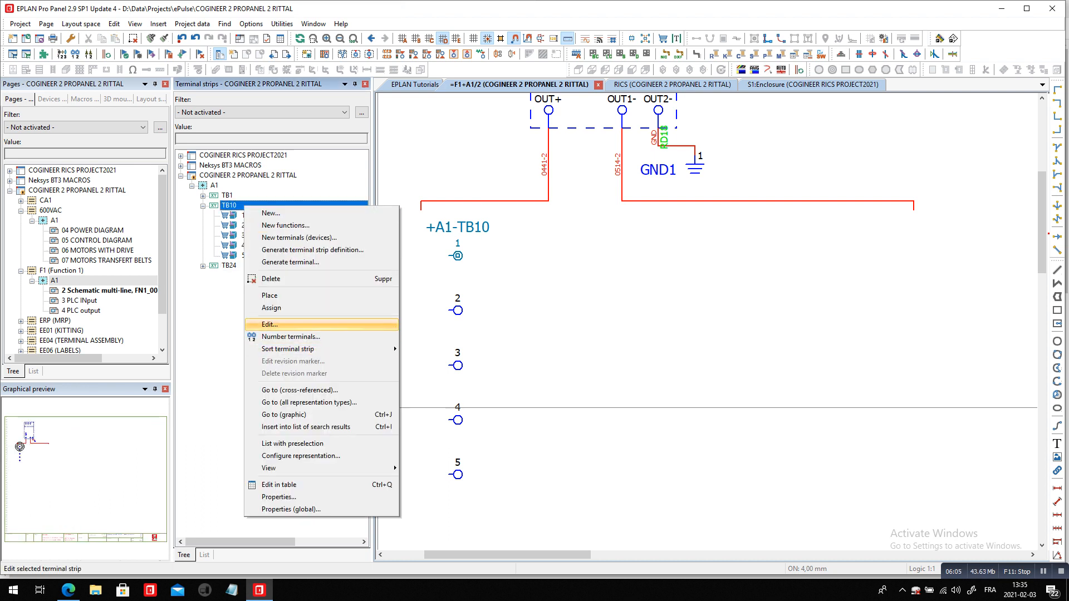
pyautogui.click(270, 325)
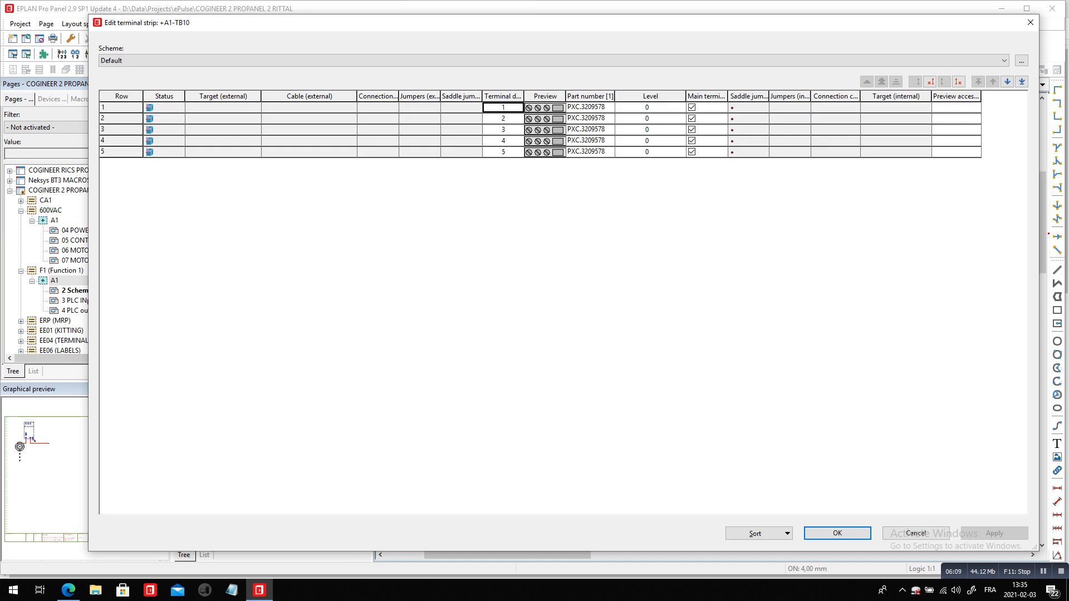
pyautogui.press('Escape')
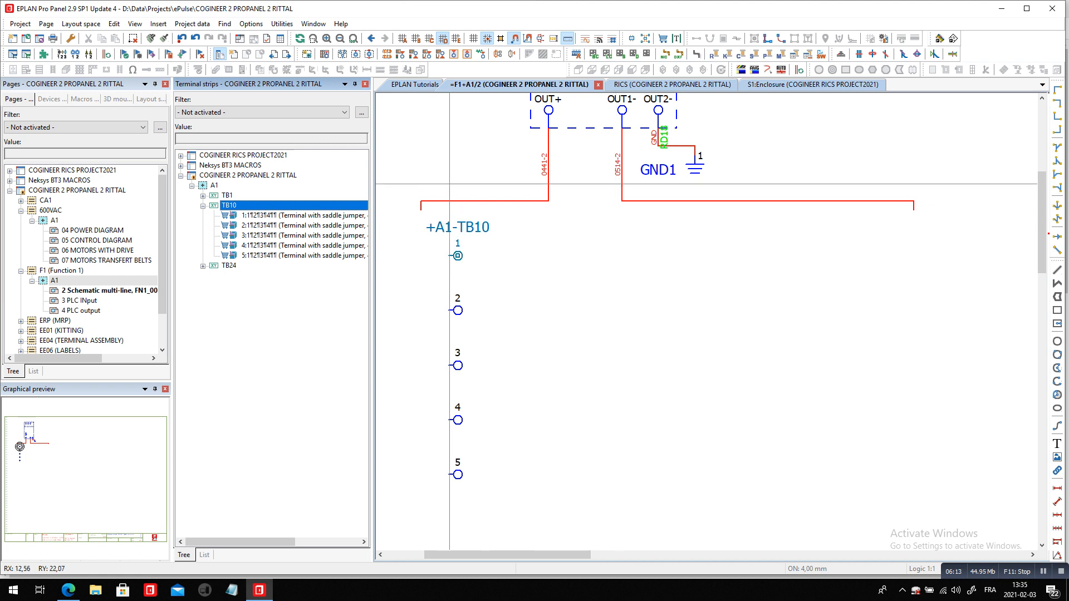
# Copy the five TB10 terminals below the far end of the OUT1- line, numbering them with NFPA Offline Numbering
pyautogui.moveTo(449, 183); pyautogui.dragTo(485, 501)
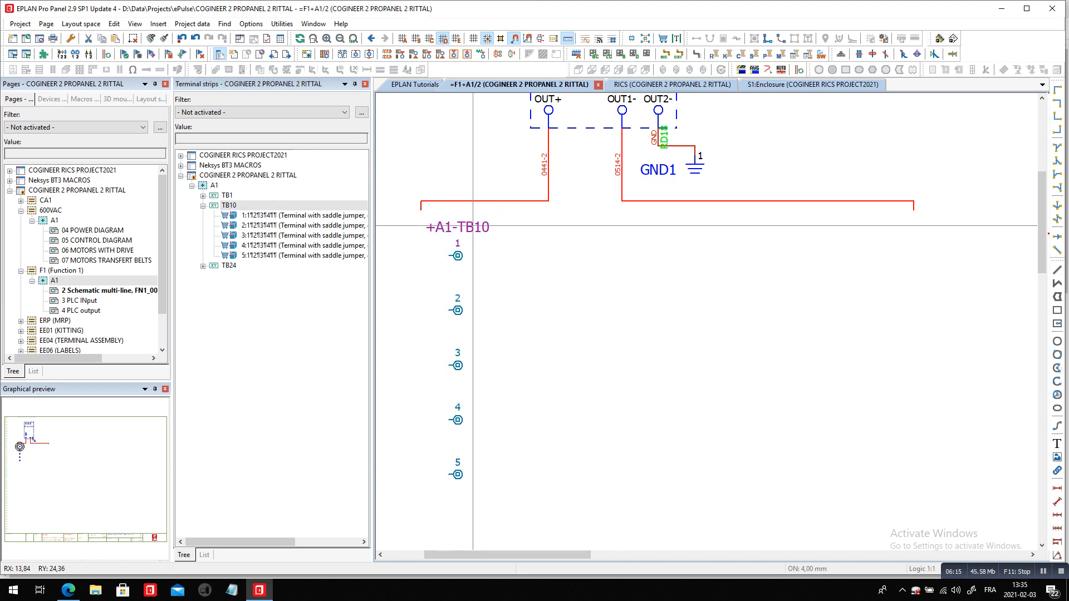
pyautogui.keyDown('ctrl'); pyautogui.moveTo(474, 223); pyautogui.dragTo(876, 237); pyautogui.keyUp('ctrl')
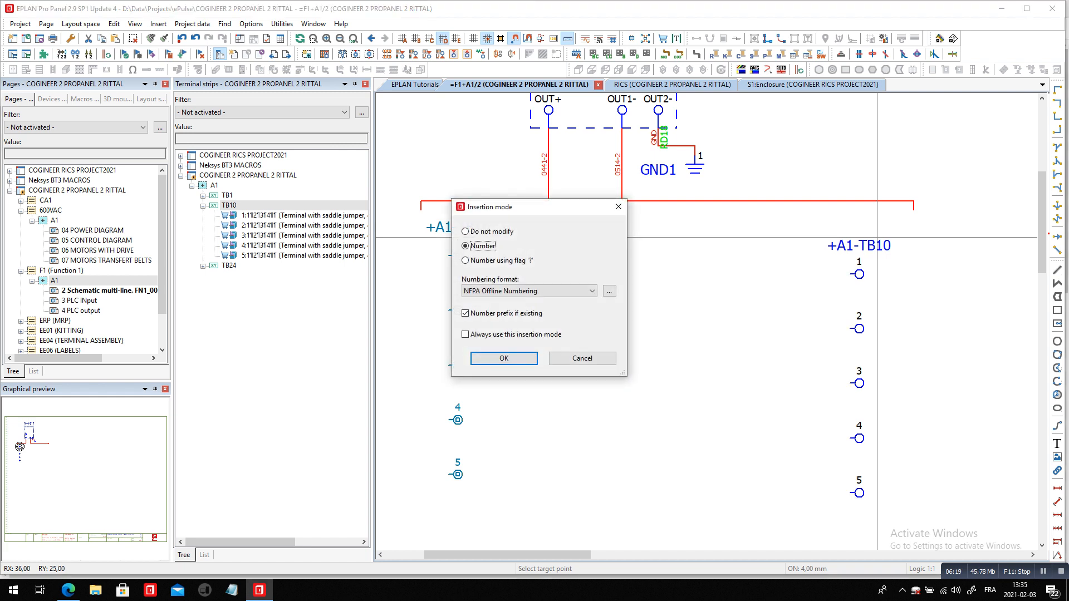
pyautogui.click(504, 359)
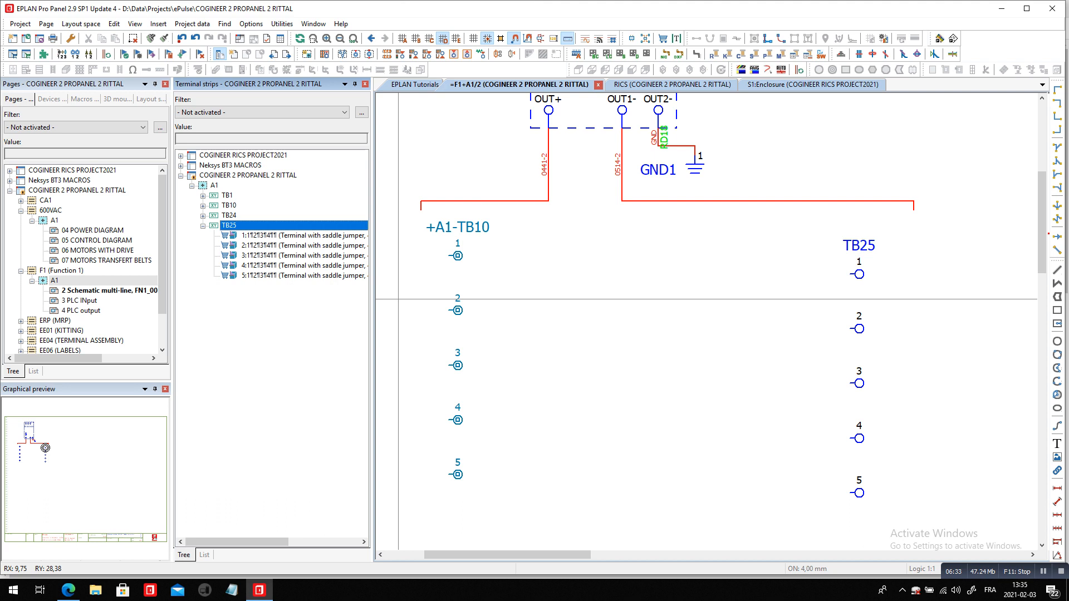
# Set the displayed DT of the copied terminal column's first terminal, below the OUT1- line, to TB10
pyautogui.doubleClick(854, 251)
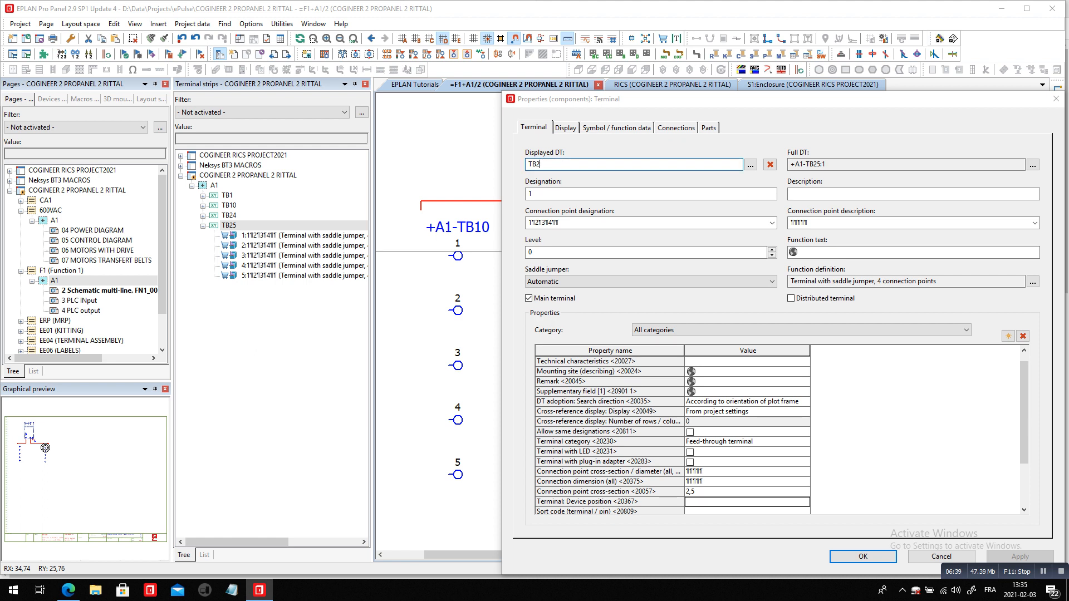
pyautogui.write('4')
pyautogui.press('Return')
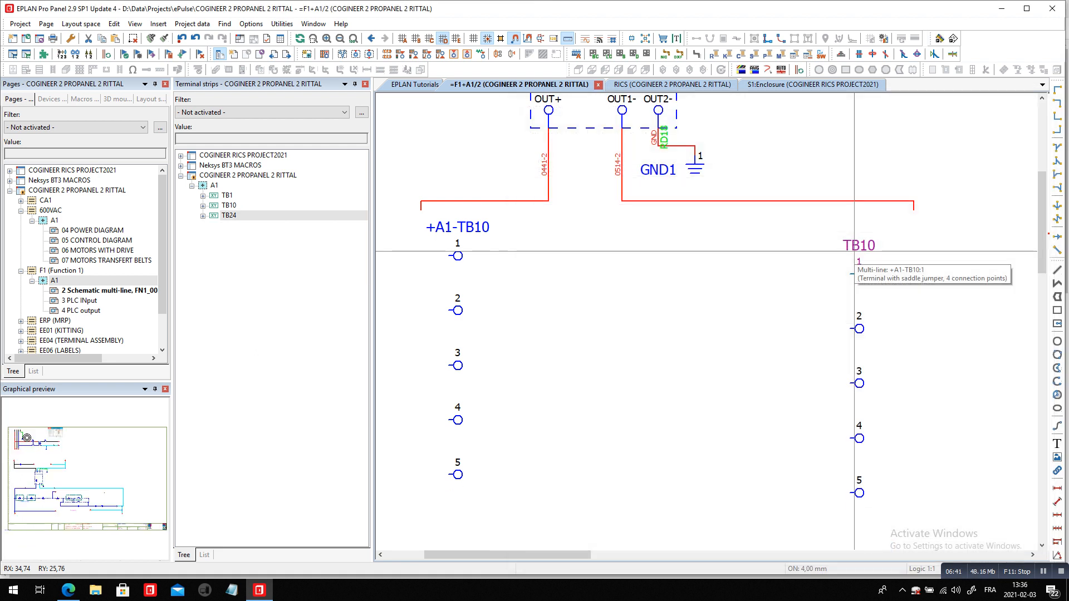
pyautogui.click(855, 251)
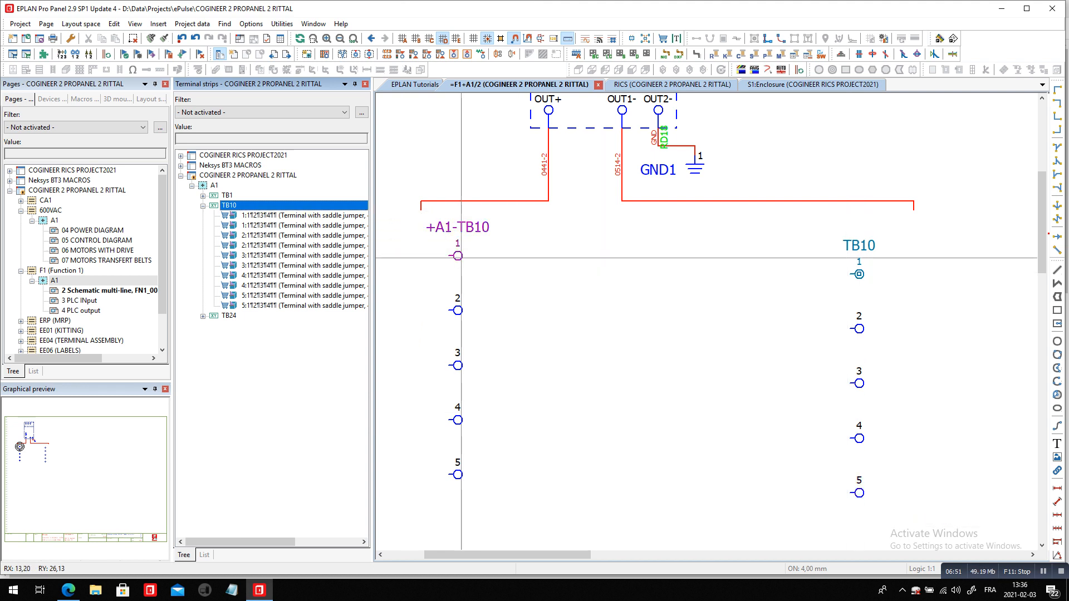
# Renumber all terminals of strip TB10 with the Numeric scheme, sequence Like sorting, start value 1 and increment 1, and apply the changes
pyautogui.rightClick(245, 206)
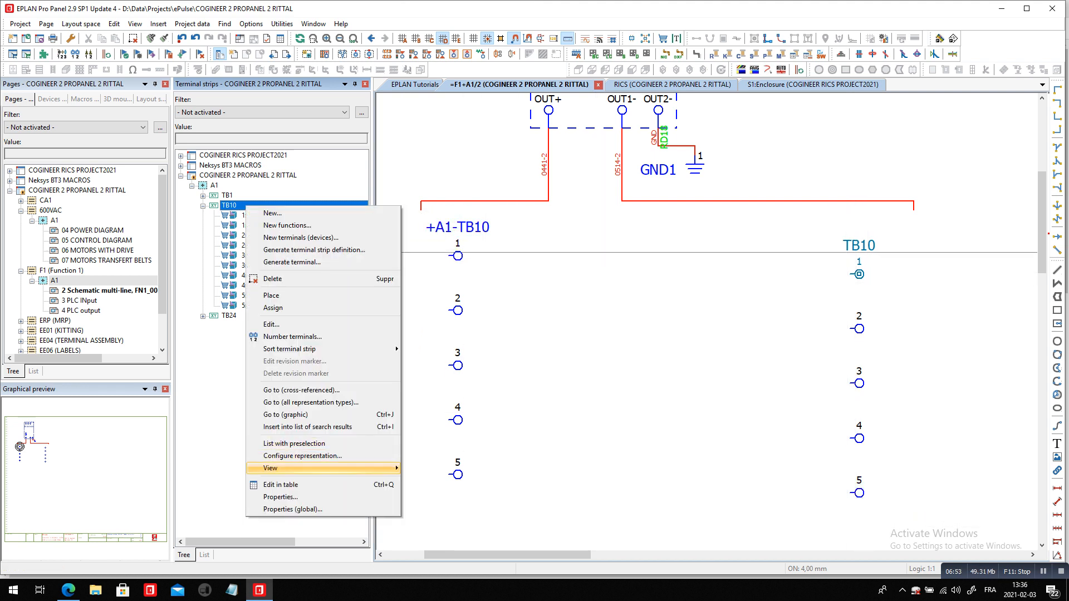
pyautogui.click(278, 324)
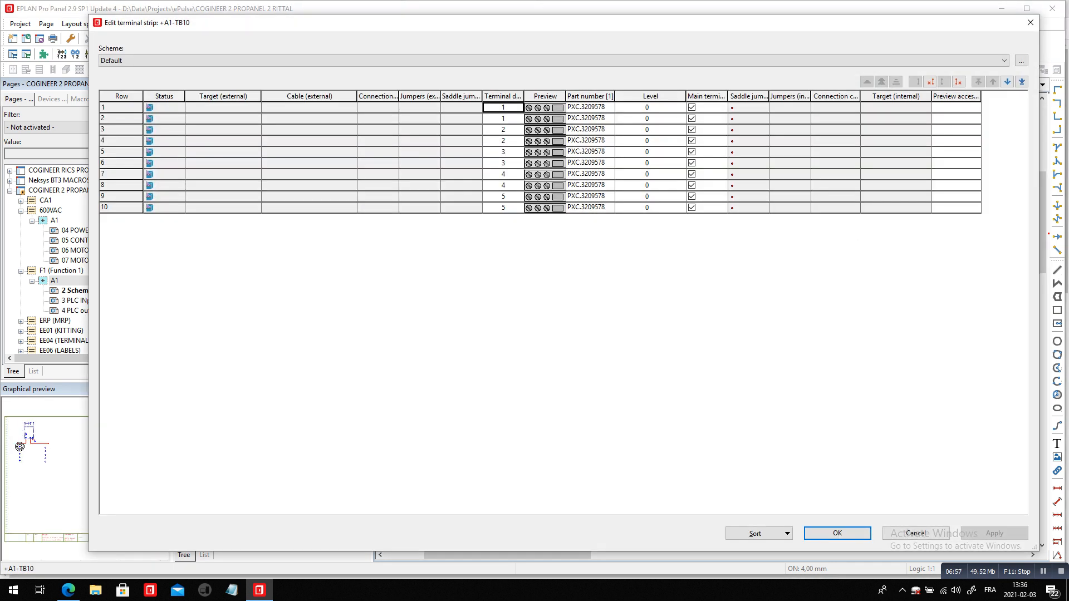
pyautogui.click(503, 96)
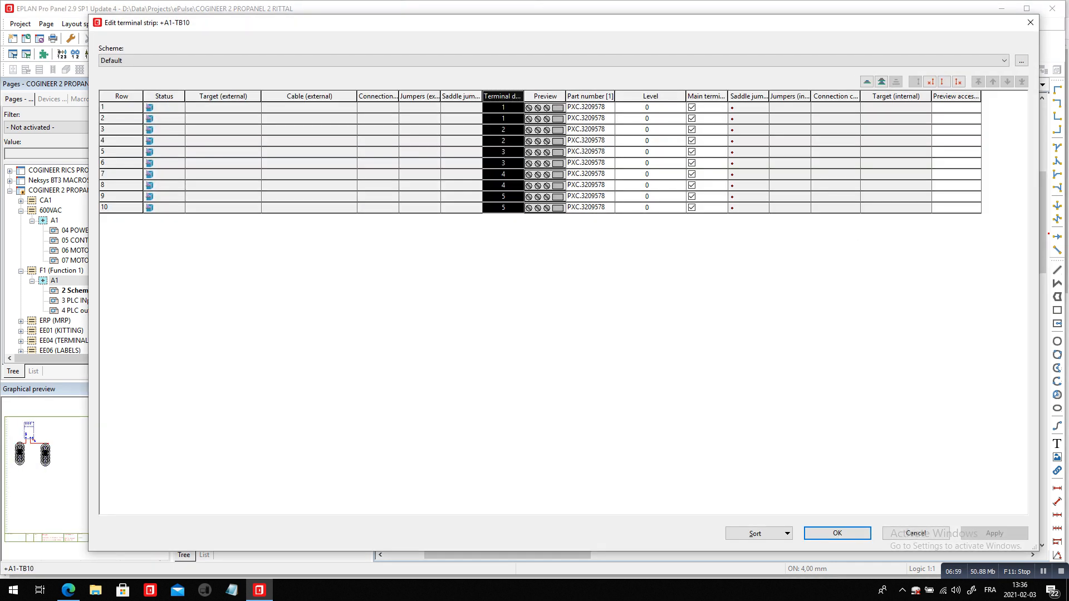
pyautogui.rightClick(505, 96)
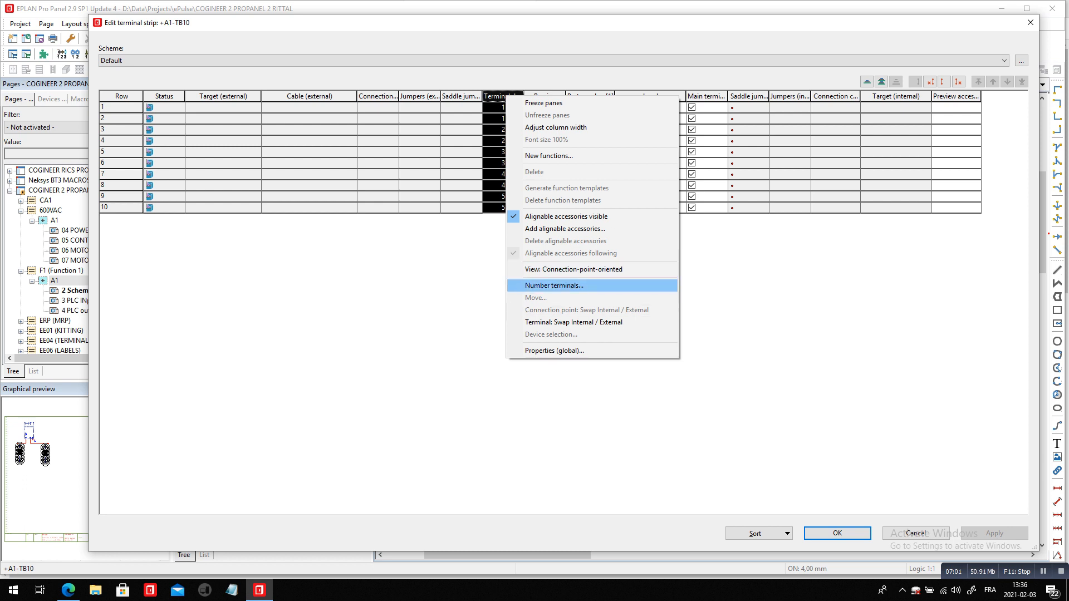
pyautogui.click(554, 285)
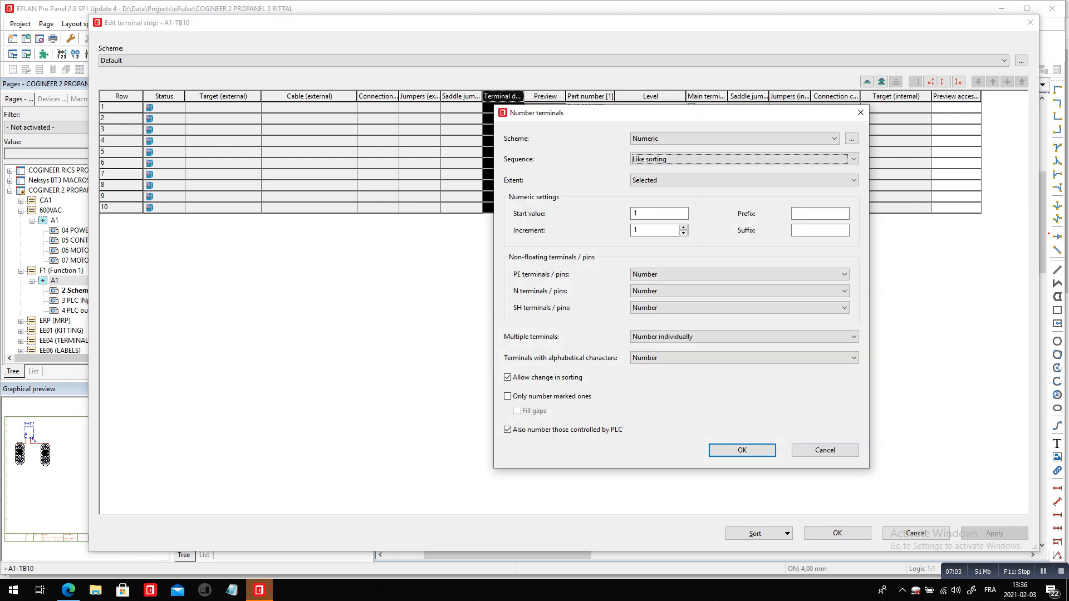
pyautogui.moveTo(629, 113); pyautogui.dragTo(675, 108)
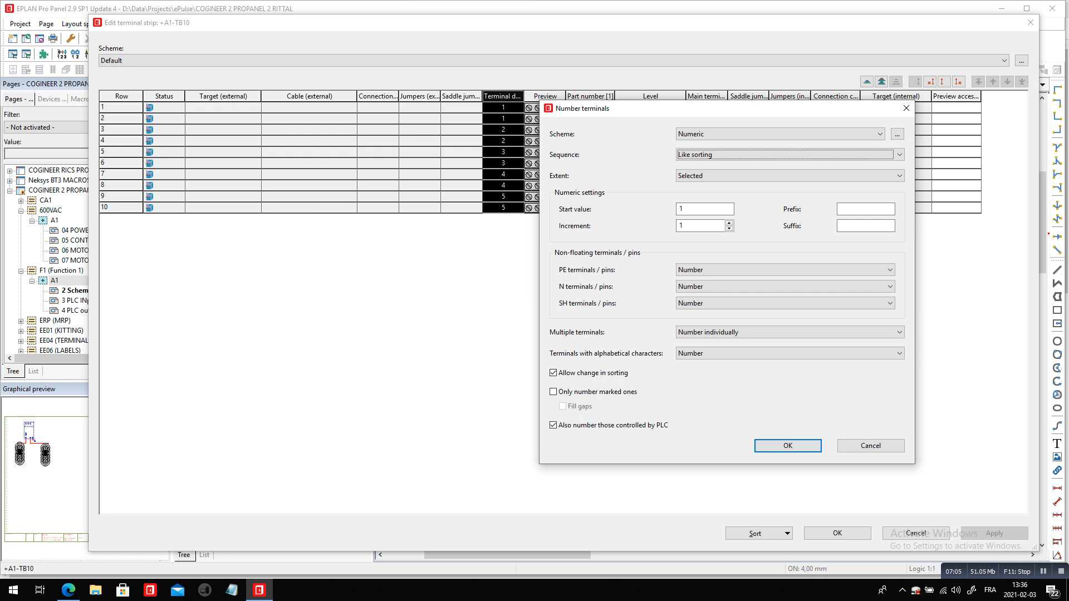
pyautogui.click(731, 155)
pyautogui.click(731, 155)
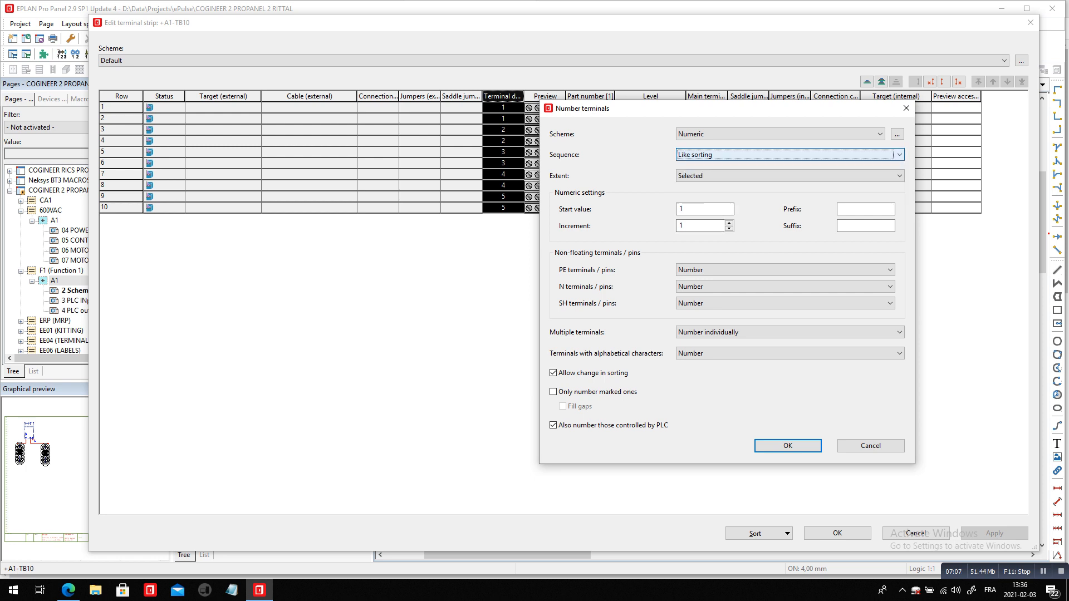
pyautogui.click(703, 210)
pyautogui.click(700, 226)
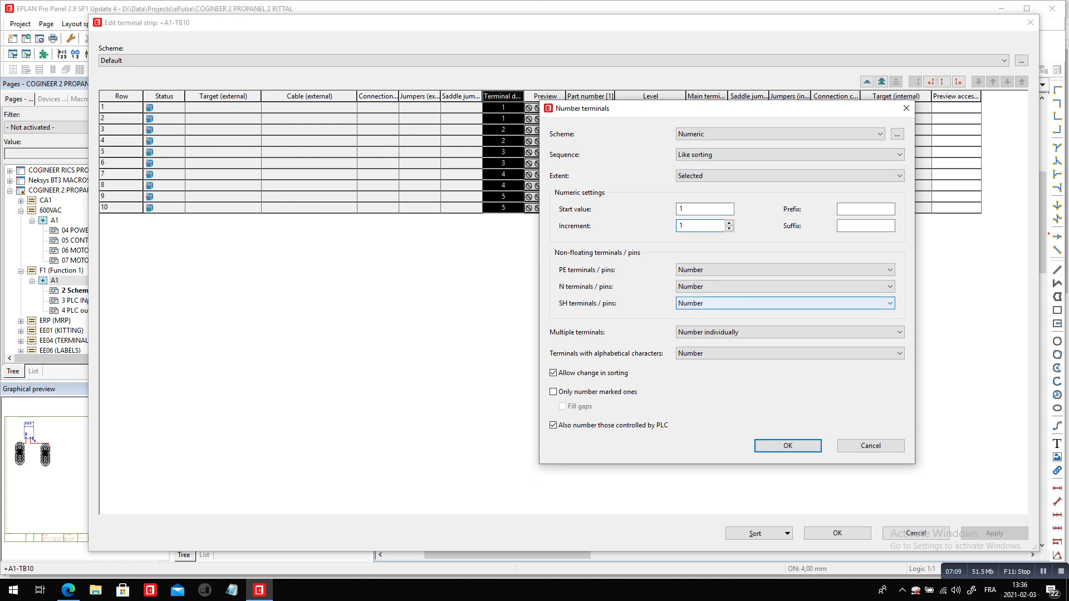
pyautogui.click(788, 445)
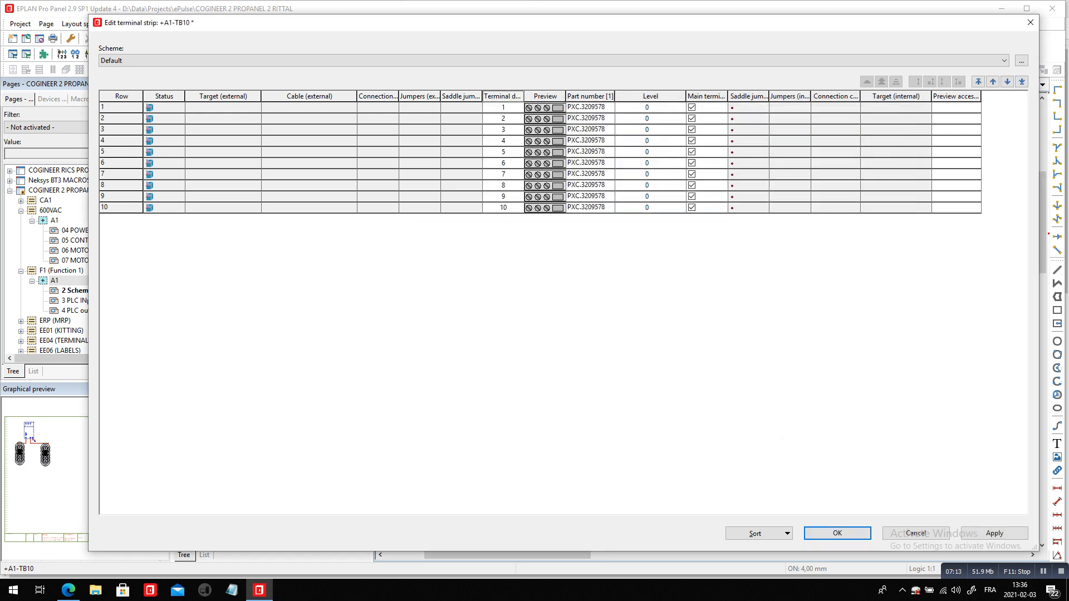
pyautogui.press('Return')
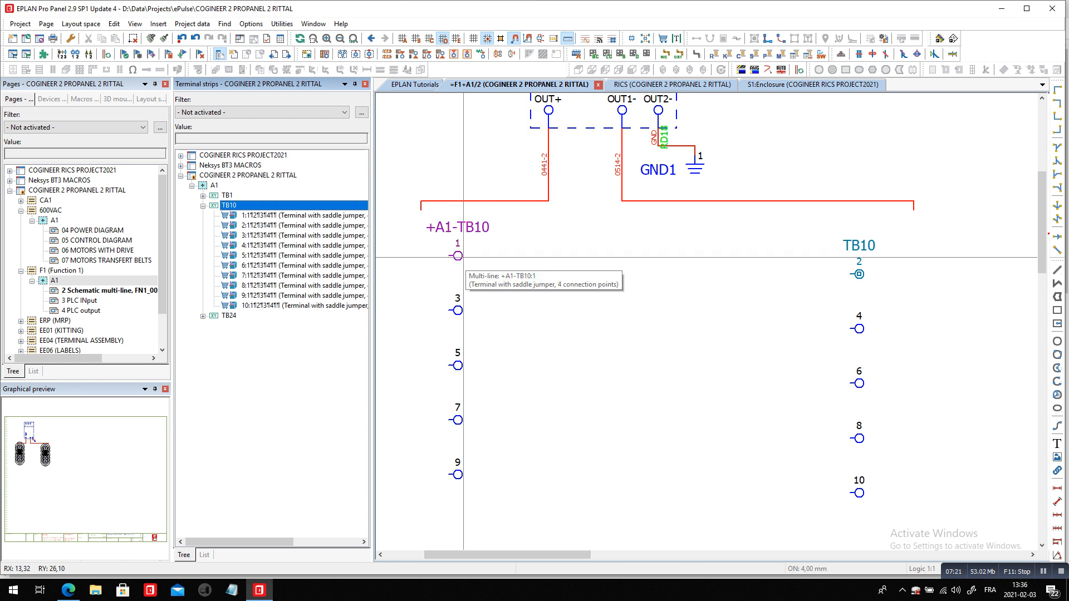
# Review the designation and device position in the properties of TB10 terminal 3 in the schematic
pyautogui.click(456, 314)
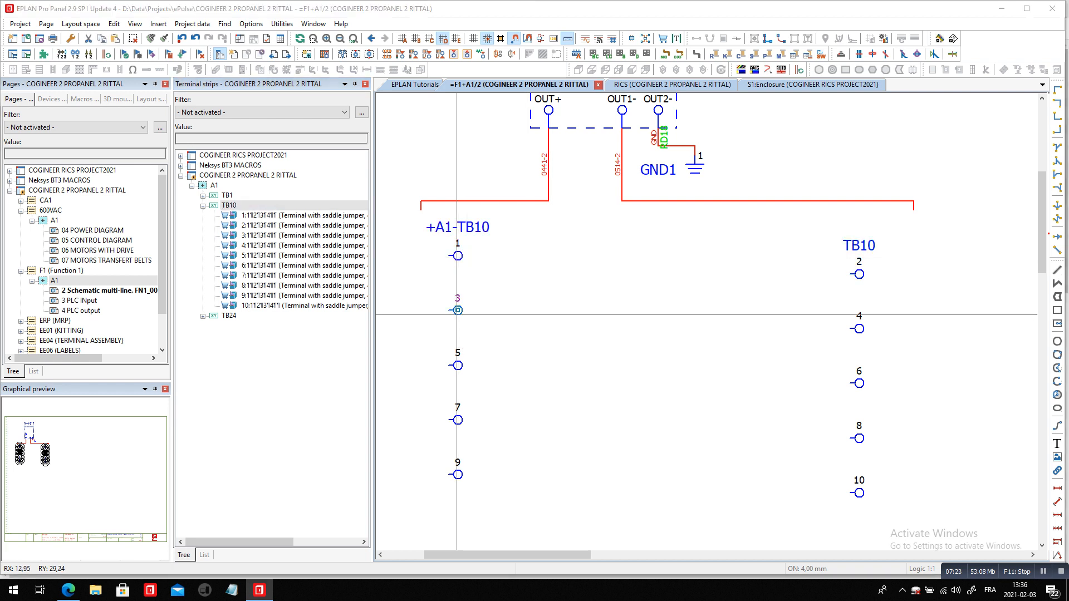
pyautogui.doubleClick(456, 313)
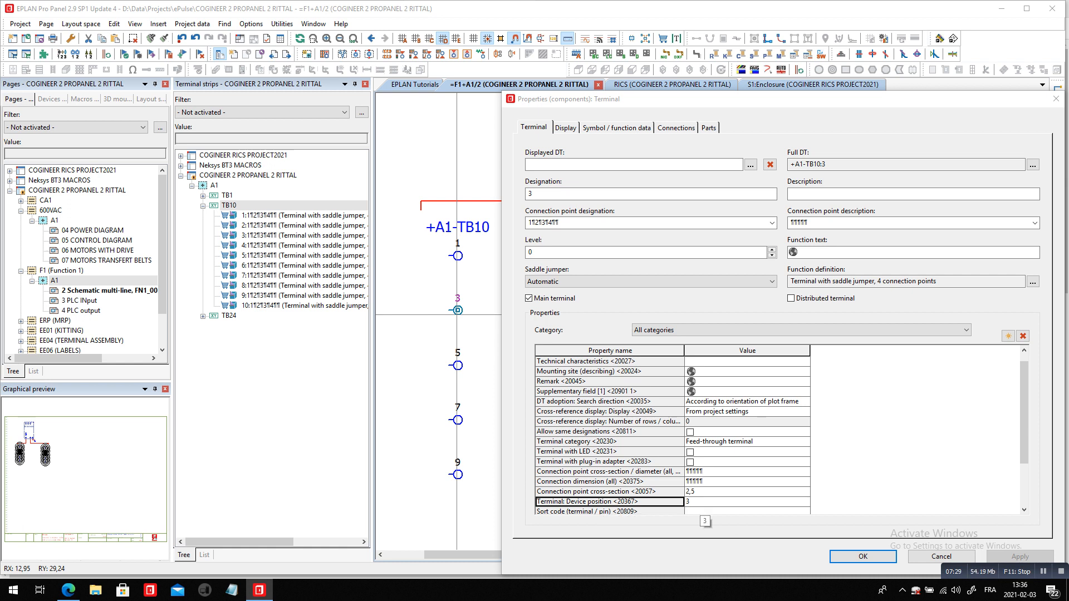
pyautogui.click(533, 194)
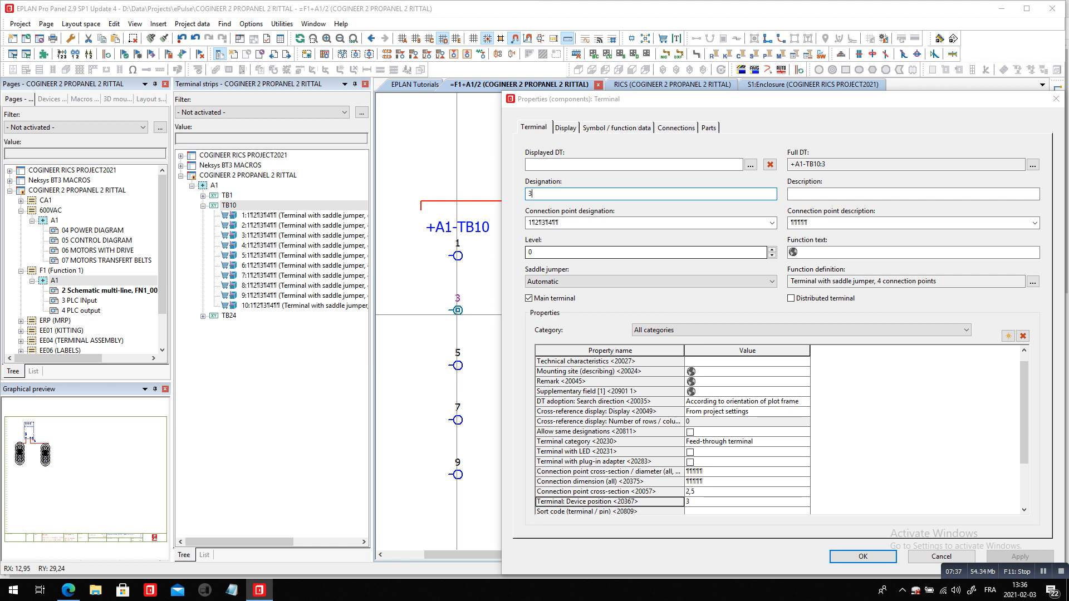
pyautogui.press('Return')
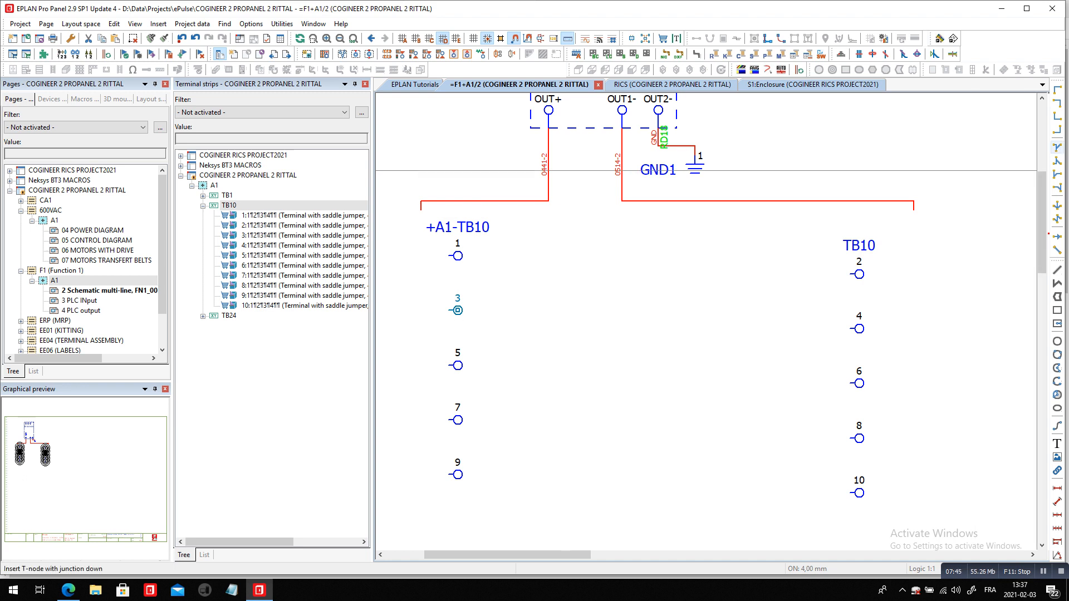
# Connect TB10 terminals 2 and 4 to the OUT1- line with a T-node, duplicating it once for terminal 4
pyautogui.click(1057, 187)
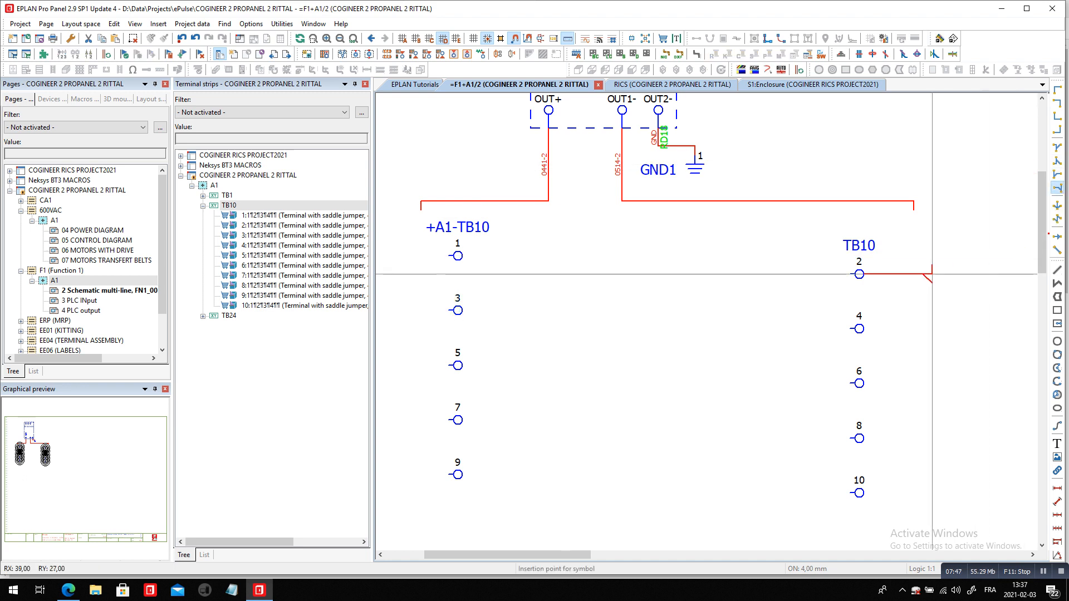
pyautogui.moveTo(914, 274)
pyautogui.mouseDown()
pyautogui.moveTo(966, 432)
pyautogui.moveTo(914, 493)
pyautogui.moveTo(923, 272)
pyautogui.moveTo(914, 274)
pyautogui.mouseUp()
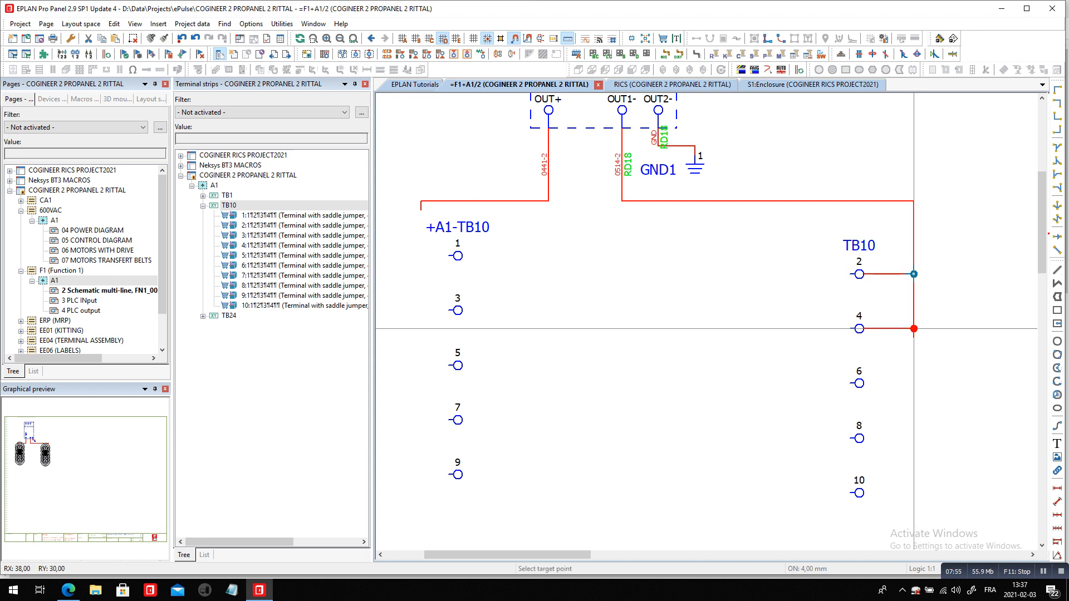
pyautogui.click(913, 328)
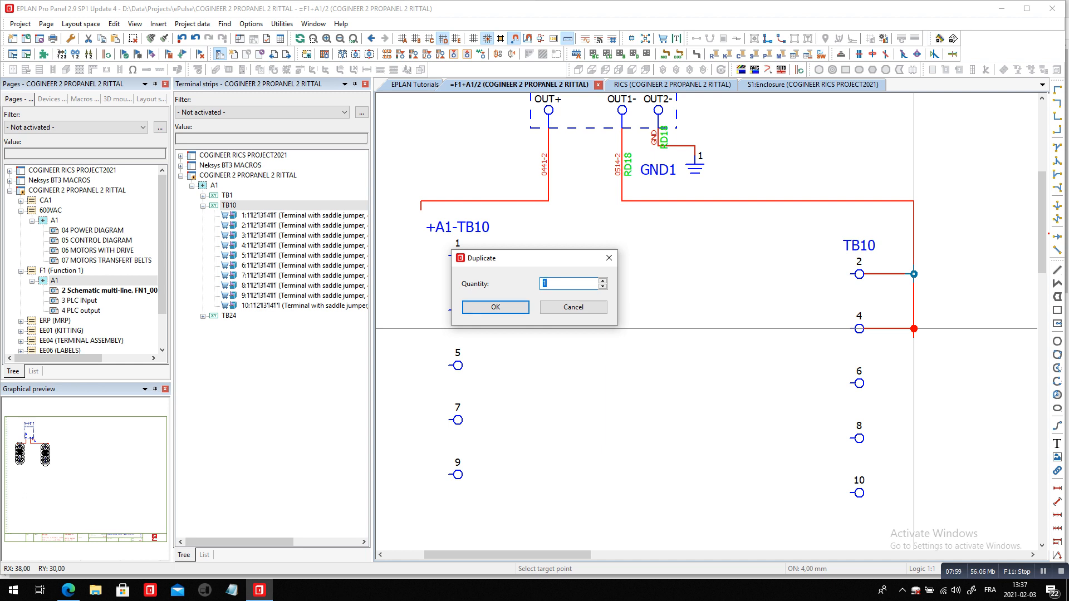
pyautogui.press('Return')
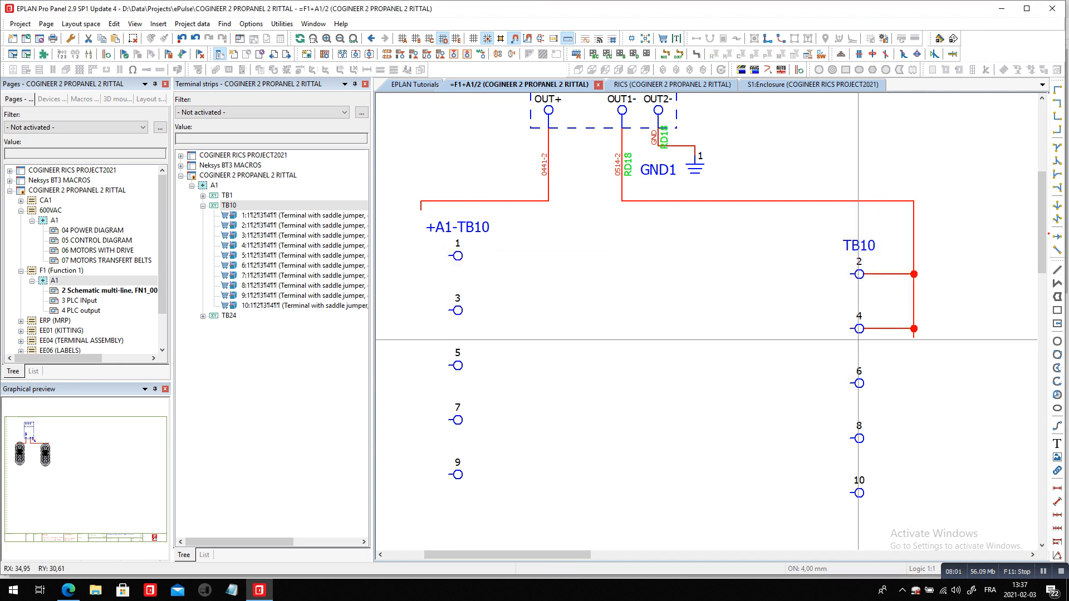
# Examine the external target and the jumper between terminals 2 and 4 in the TB10 terminal strip editor
pyautogui.rightClick(222, 205)
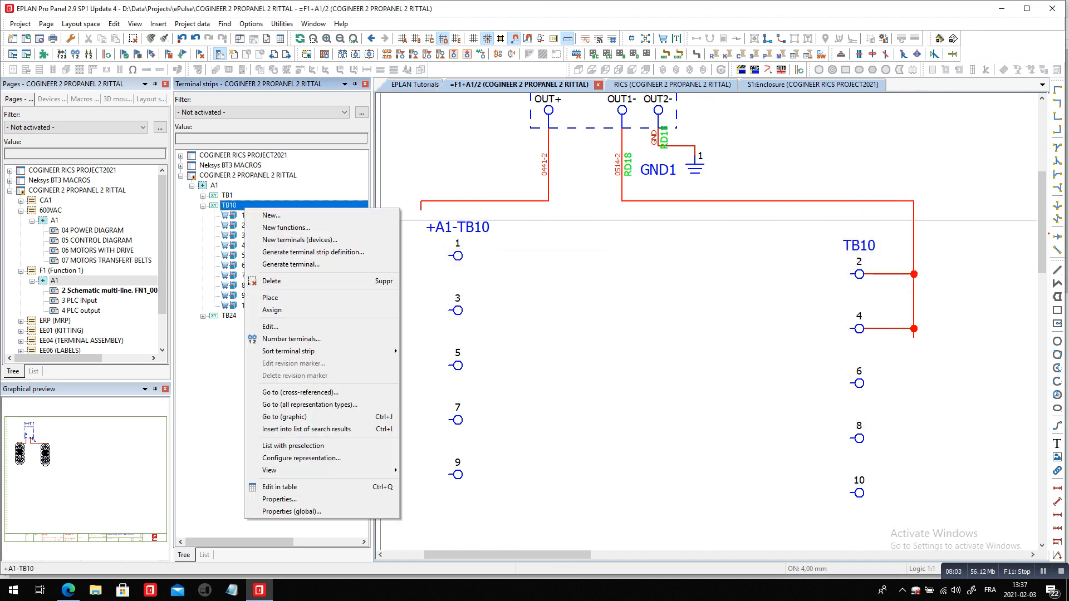
pyautogui.click(262, 328)
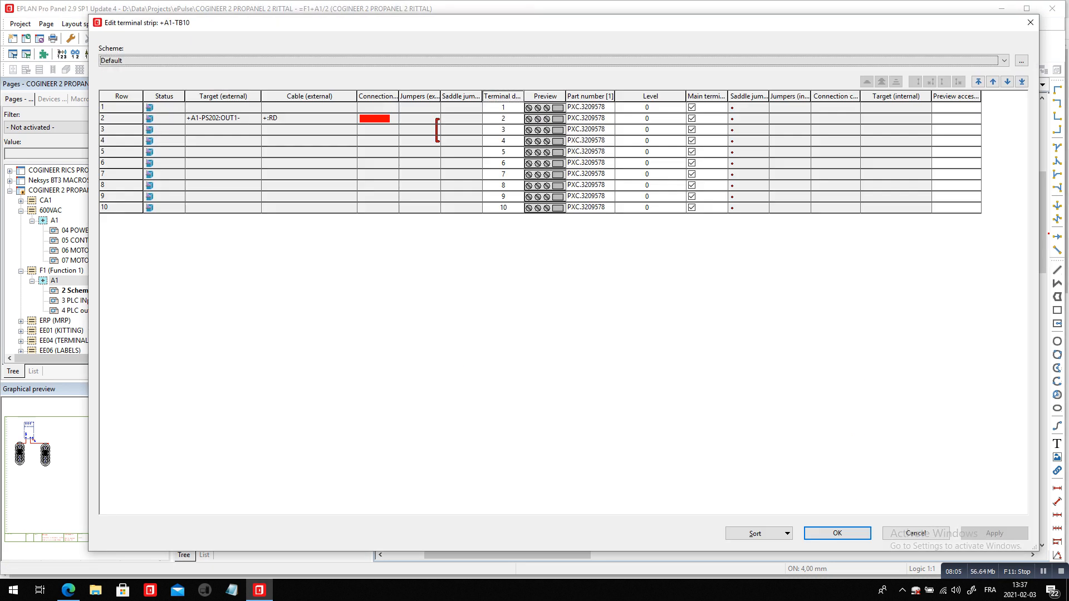
pyautogui.click(429, 119)
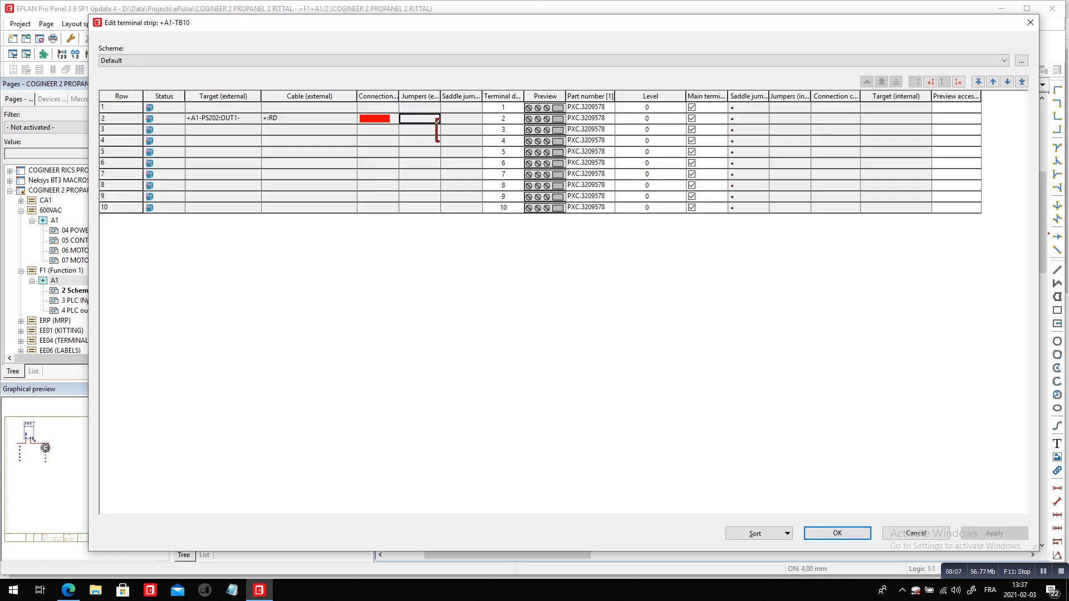
pyautogui.click(498, 130)
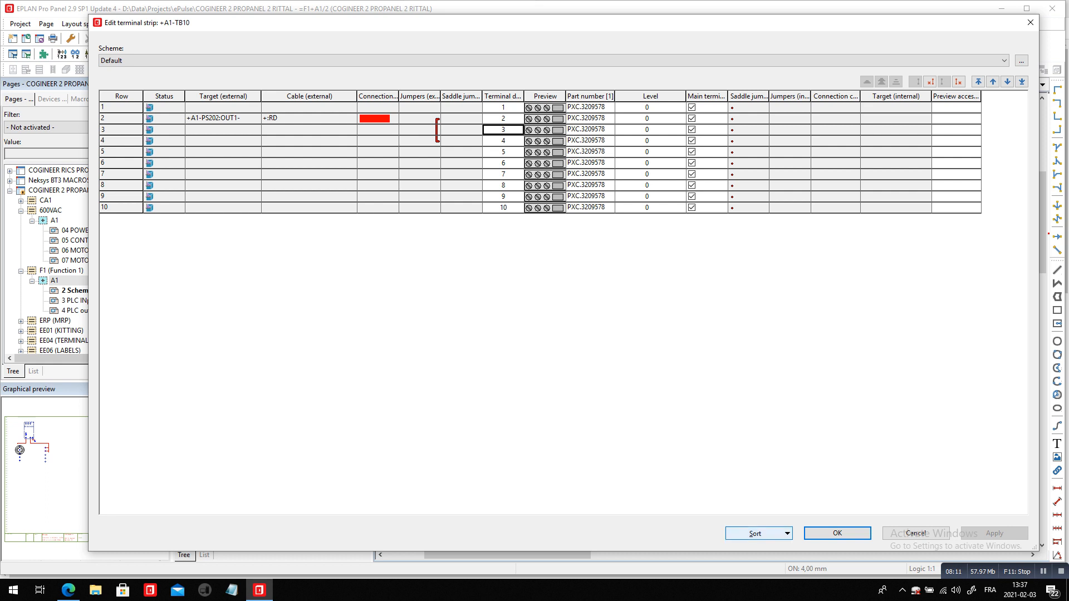
# Try sorting TB10 by jumpers, and move terminal 3 before and after terminal 4 to compare the resulting jumpers
pyautogui.click(758, 533)
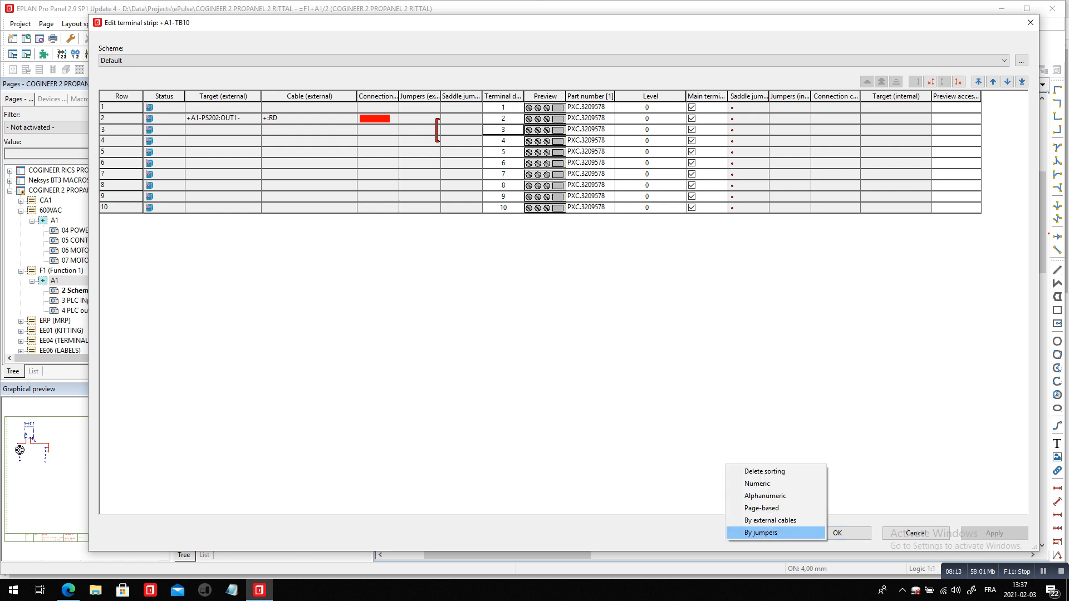
pyautogui.click(761, 532)
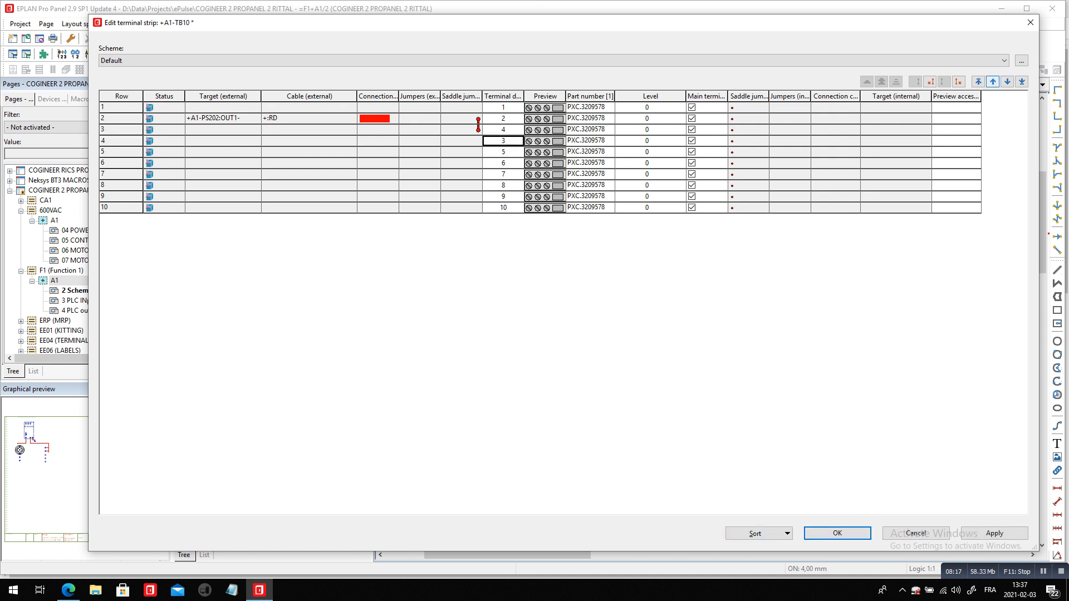
pyautogui.click(993, 81)
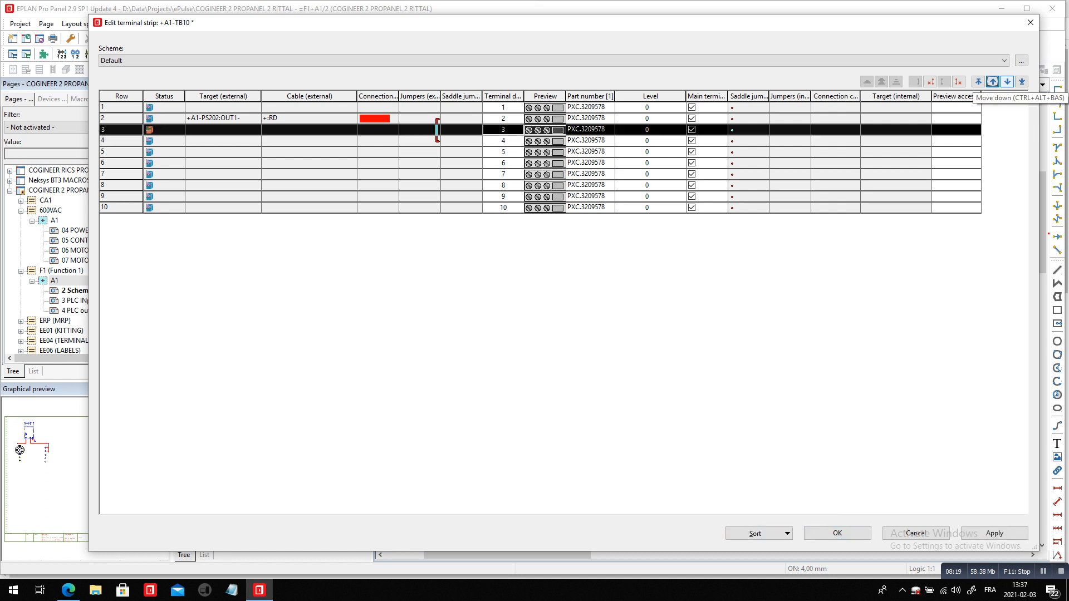
pyautogui.click(1008, 81)
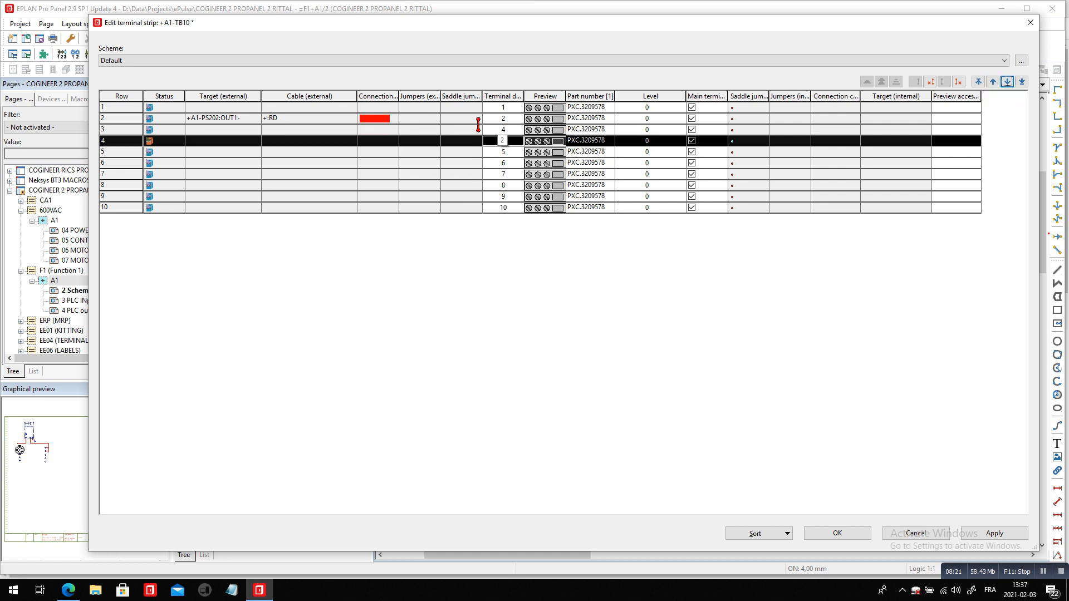
pyautogui.click(503, 119)
pyautogui.click(502, 130)
pyautogui.click(503, 141)
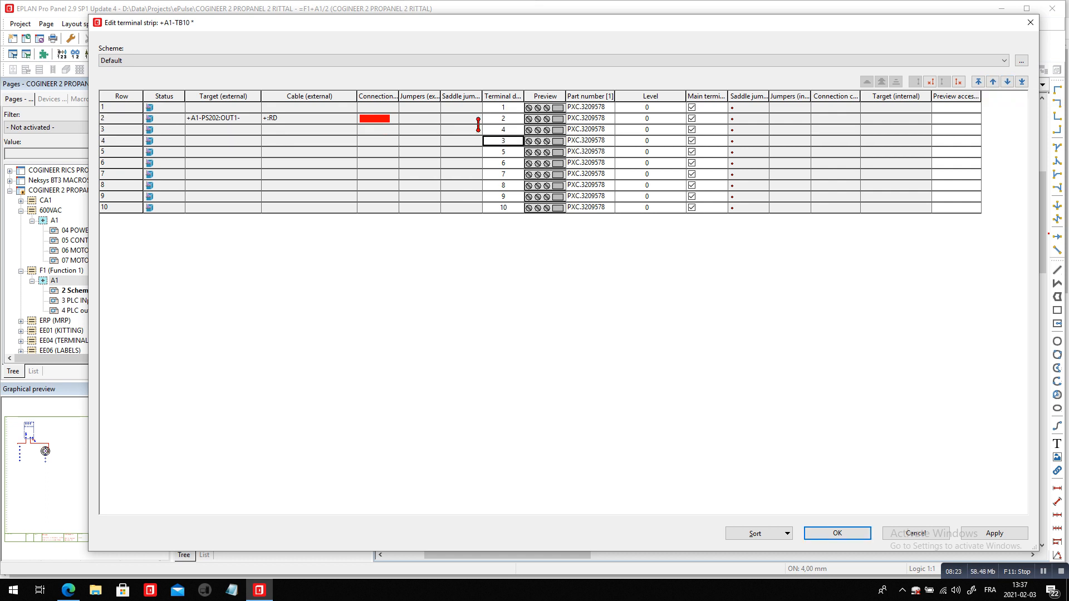
pyautogui.click(992, 81)
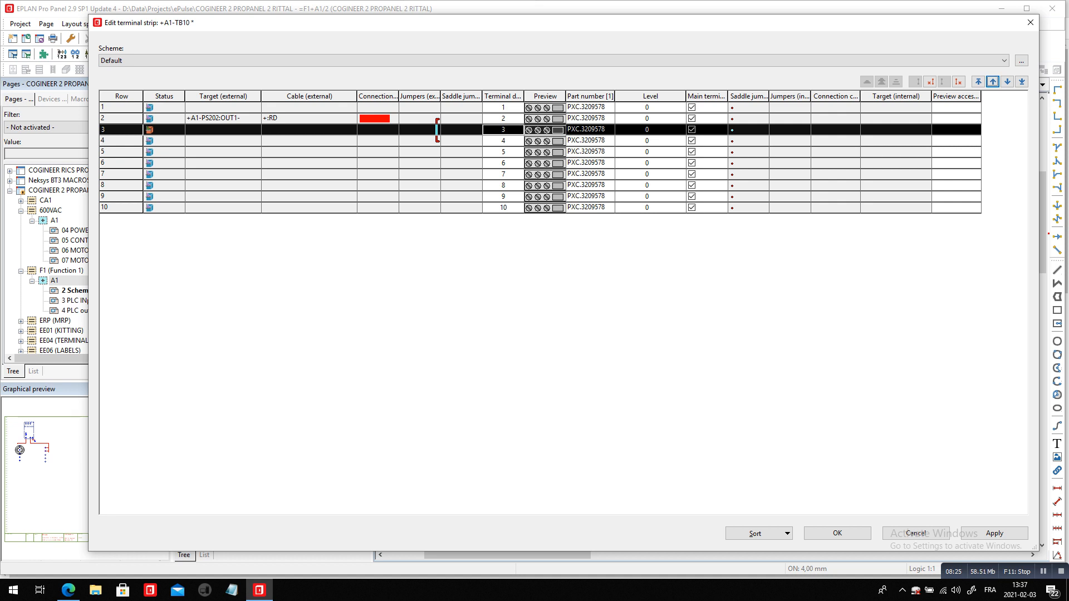
# Move terminal 2 below terminal 3 in the TB10 strip order so it sits beside terminal 4, and apply the changes
pyautogui.click(503, 119)
pyautogui.click(1008, 82)
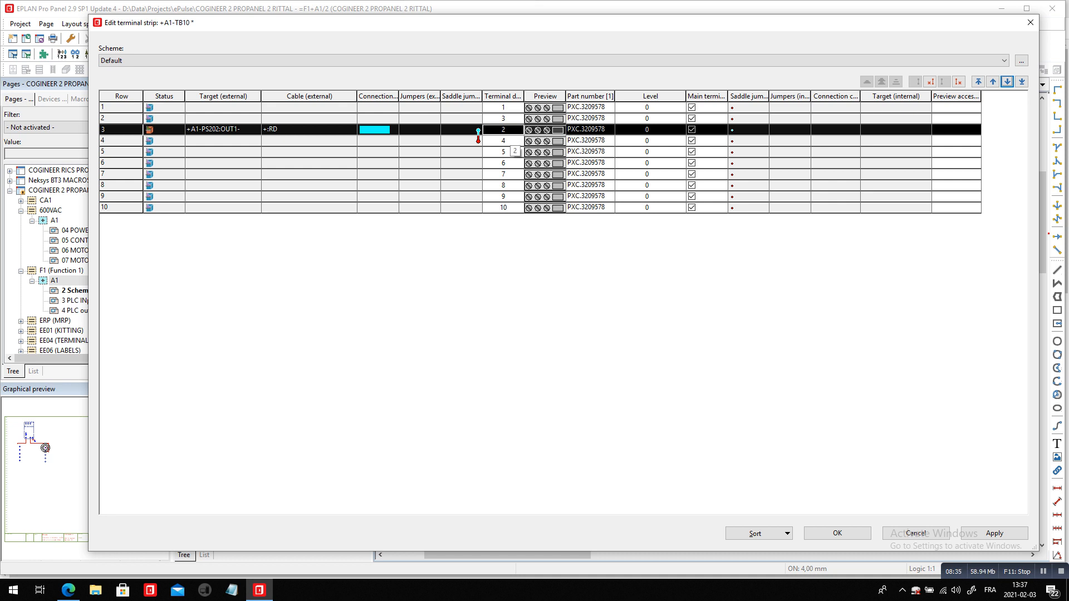
pyautogui.moveTo(461, 130); pyautogui.dragTo(462, 141)
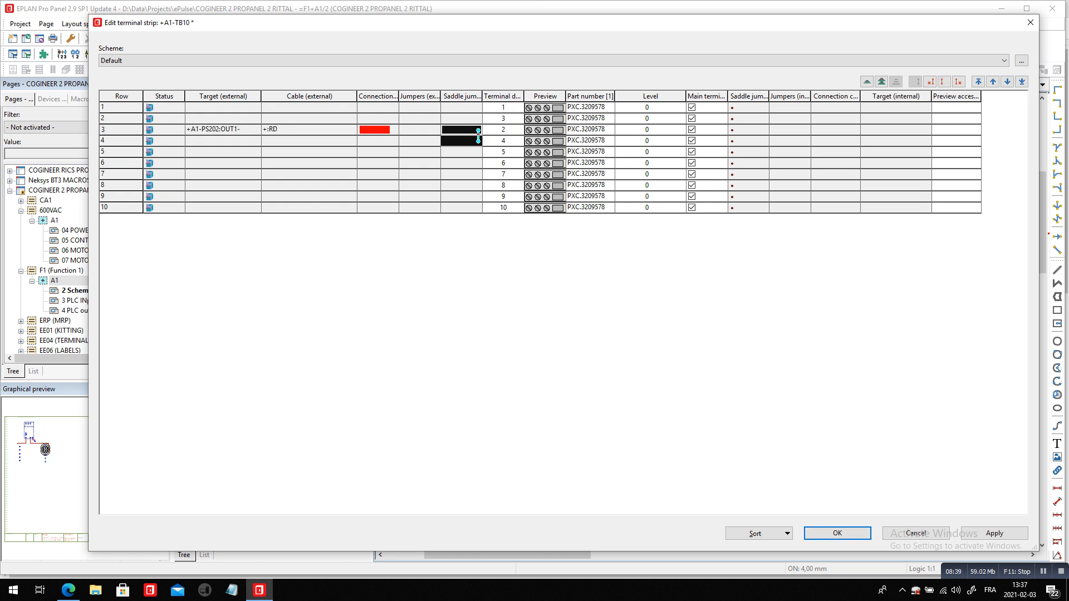
pyautogui.click(837, 533)
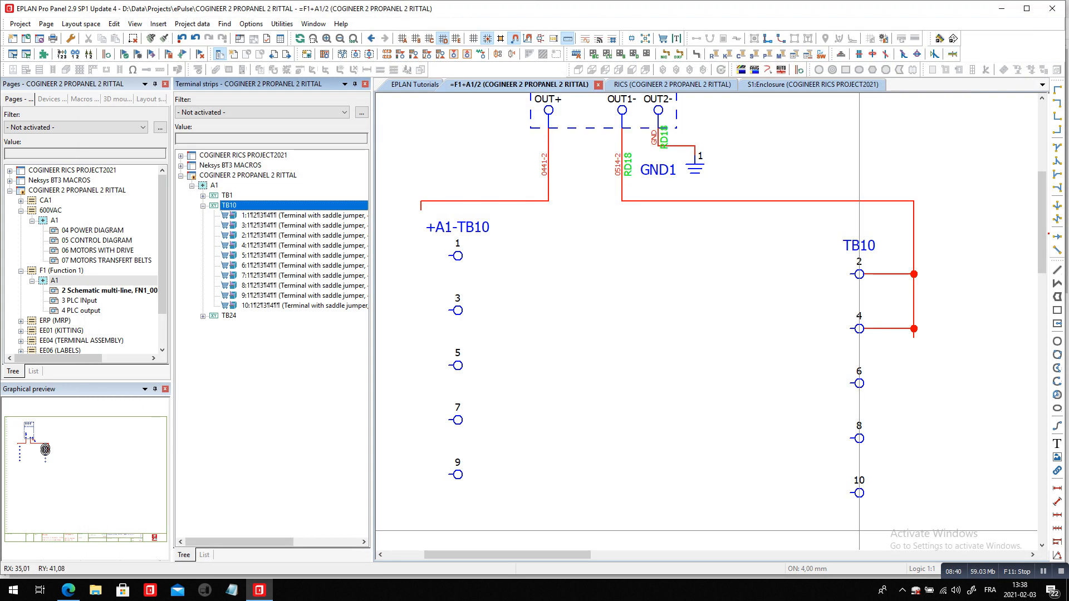
# Check the device position property of TB10 terminals 2 and 3 in their terminal properties
pyautogui.click(858, 274)
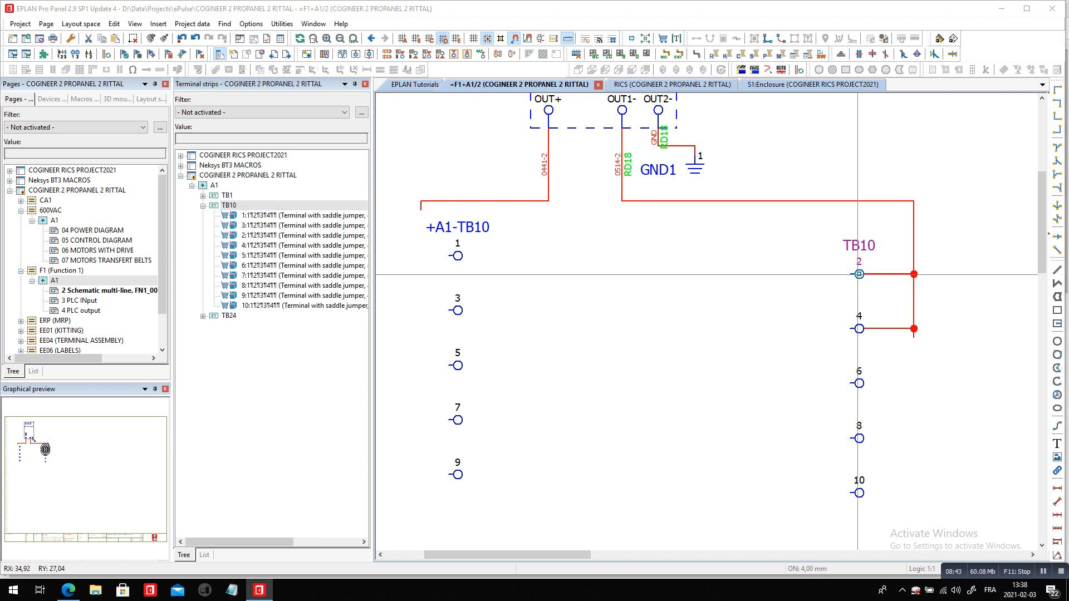
pyautogui.doubleClick(858, 274)
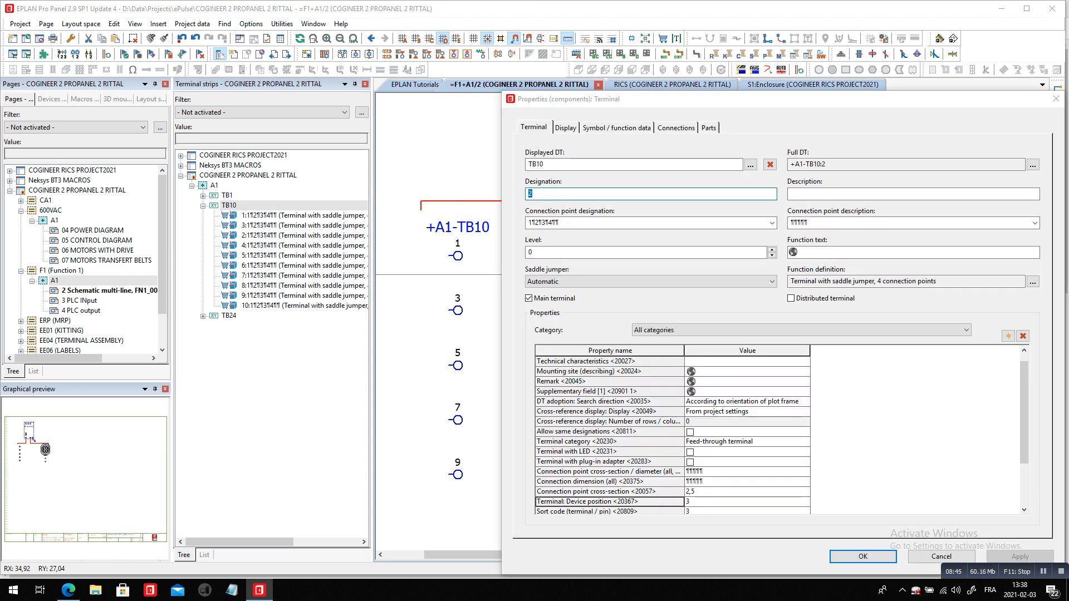
pyautogui.click(718, 502)
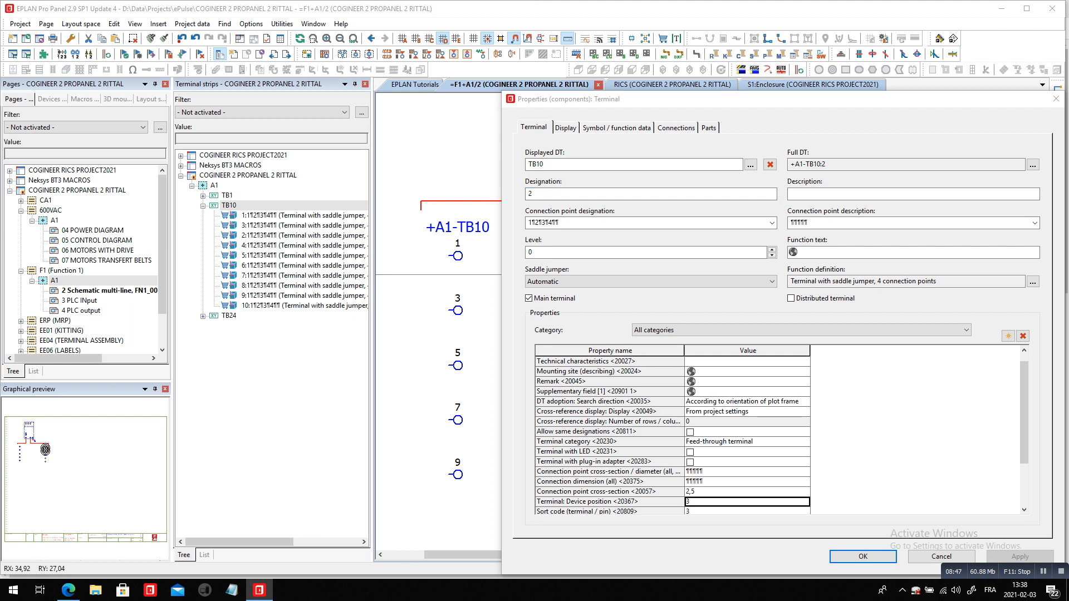
pyautogui.press('Return')
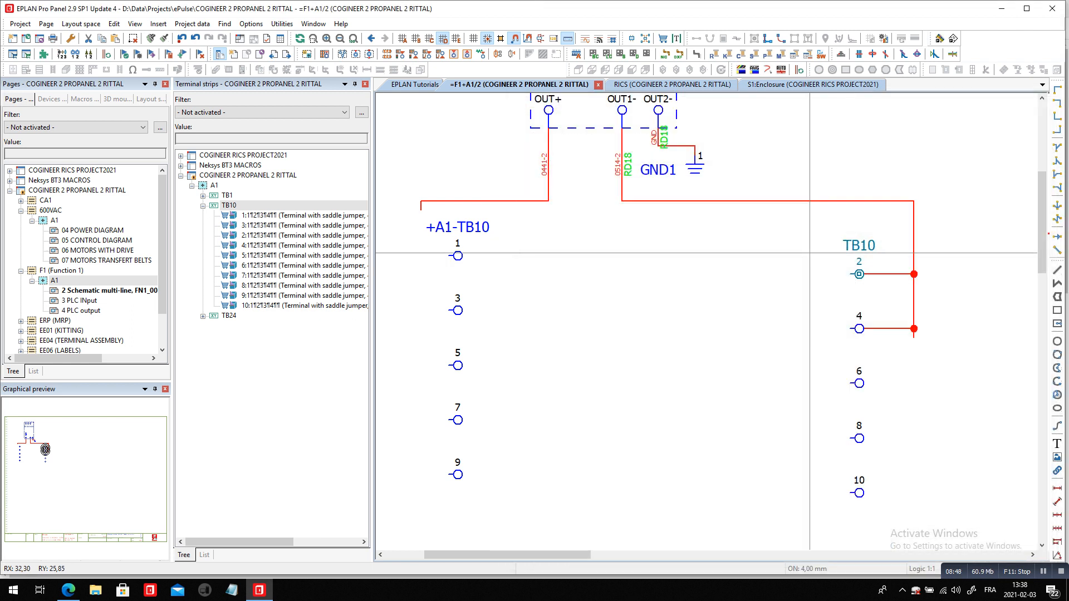
pyautogui.doubleClick(456, 309)
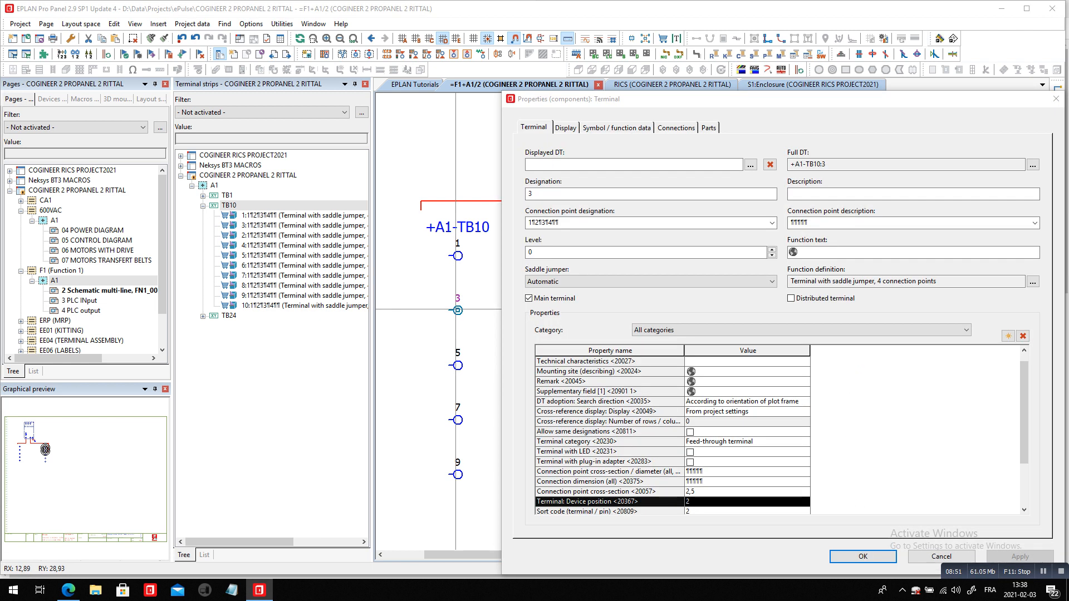
pyautogui.press('Return')
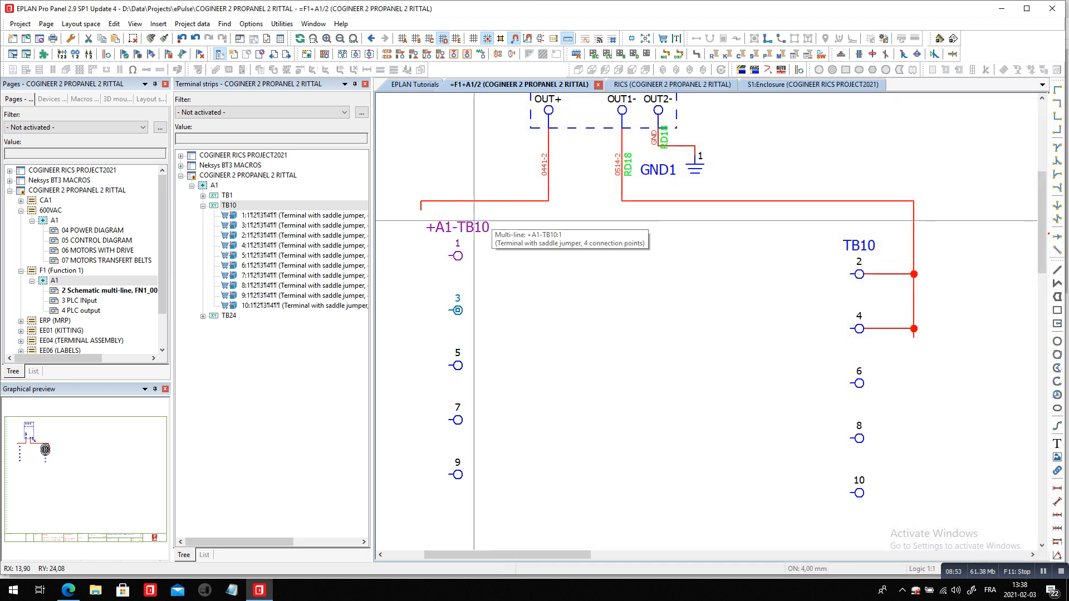
# Renumber all TB10 terminals in the strip editor with the Numeric scheme, start value 1 and increment 1, and accept the changes
pyautogui.rightClick(263, 206)
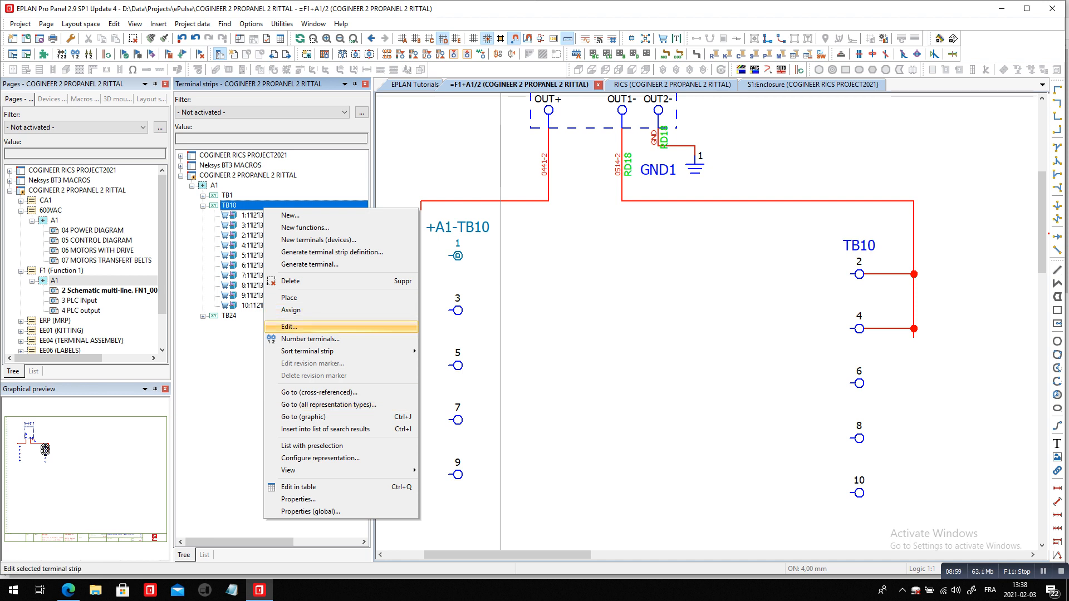
pyautogui.click(312, 327)
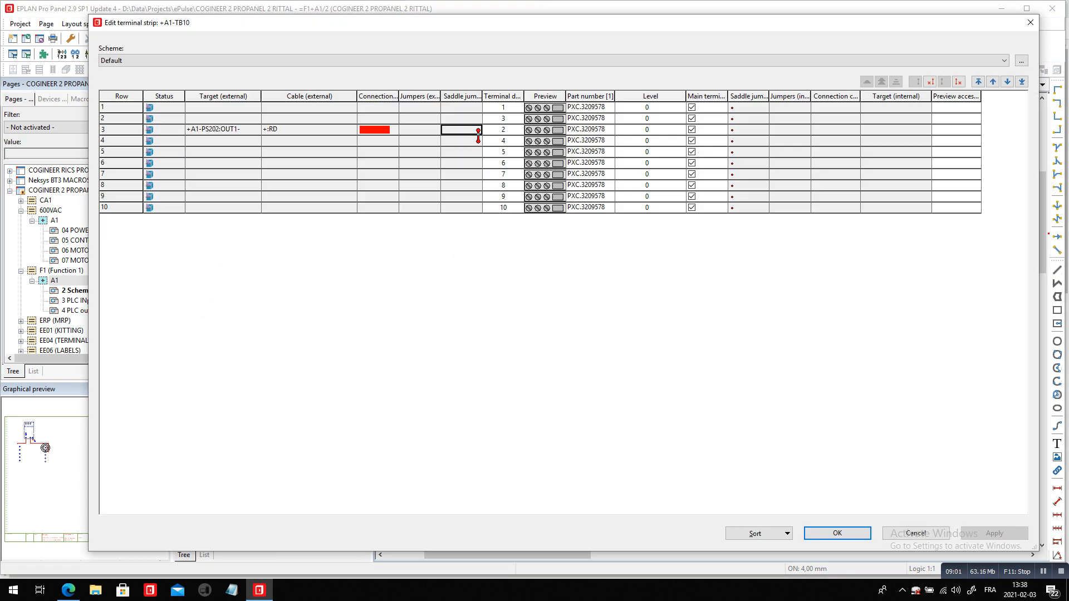
pyautogui.click(508, 98)
pyautogui.rightClick(510, 99)
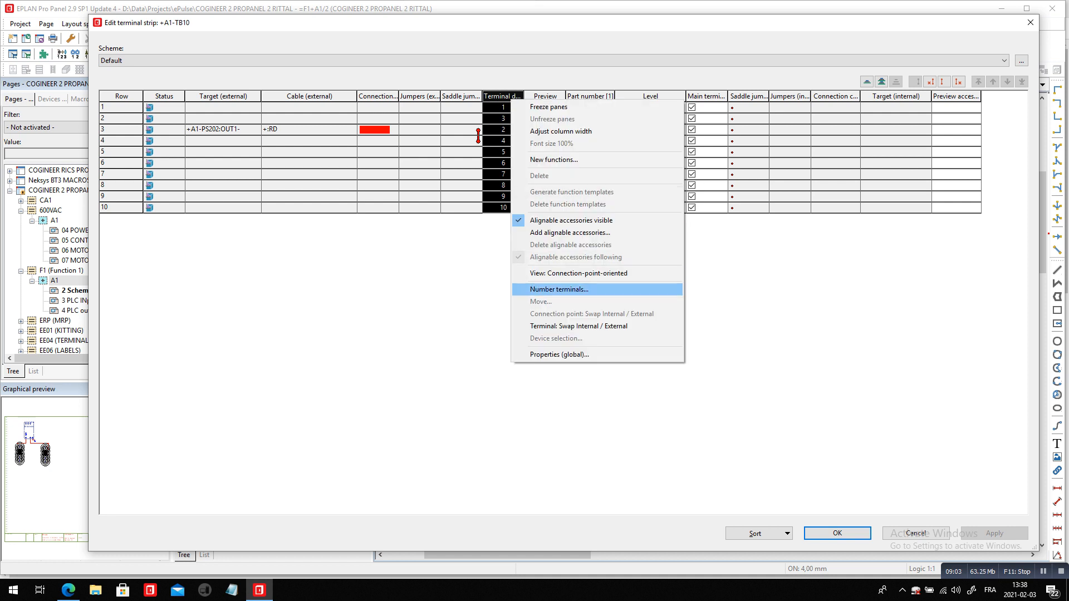
pyautogui.press('Return')
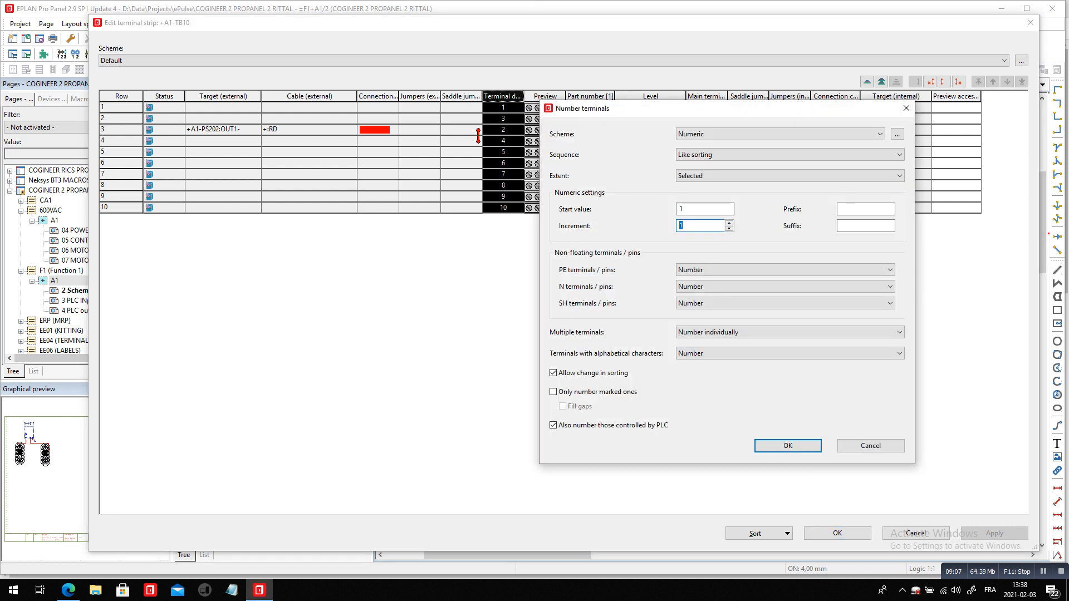
pyautogui.press('Return')
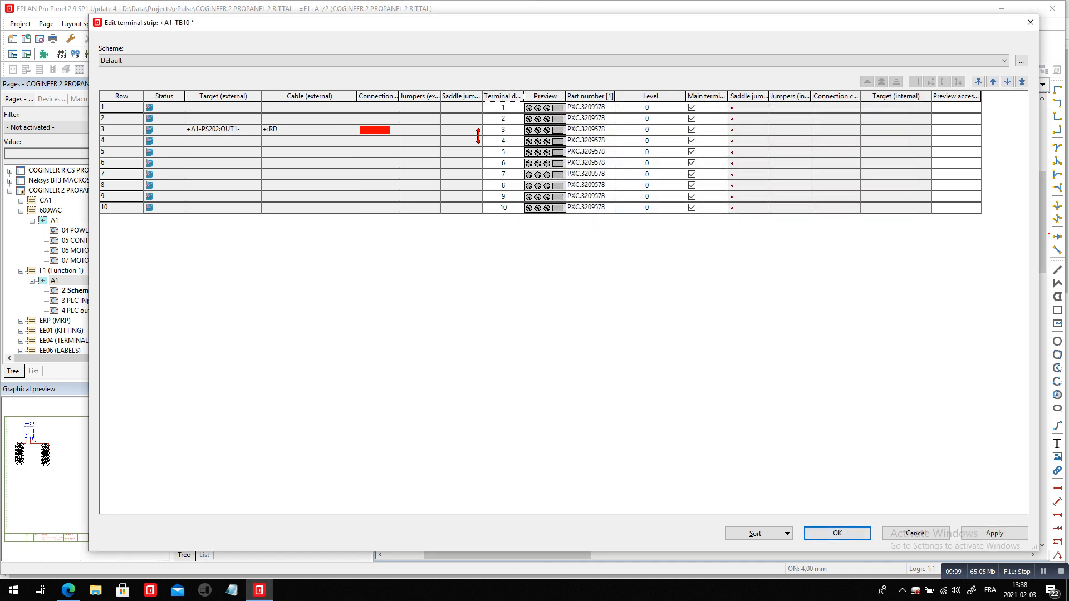
pyautogui.press('Return')
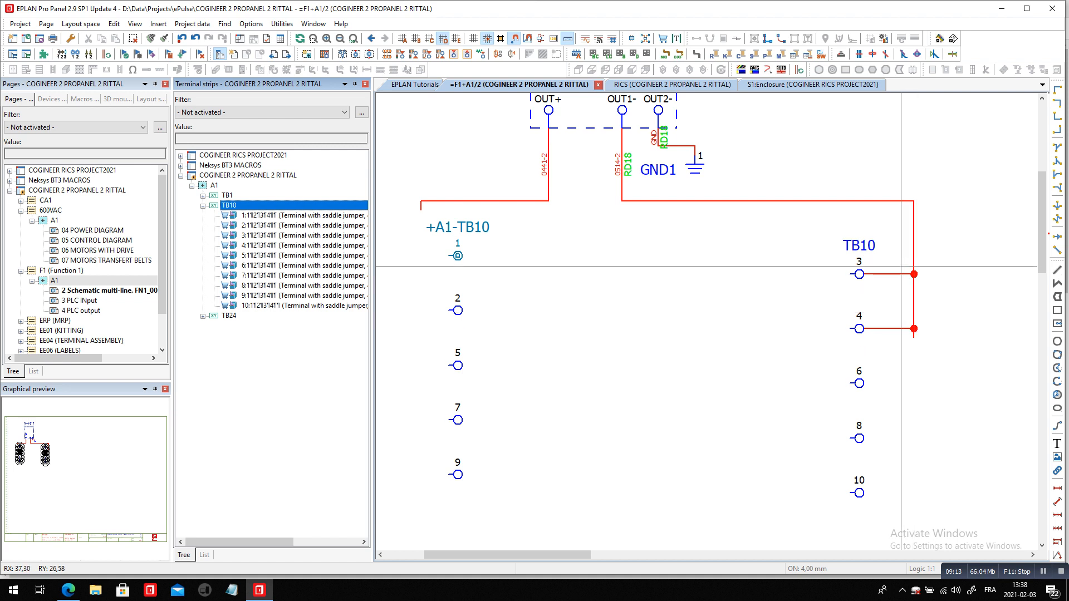
# Duplicate the two T-nodes of terminals 3 and 4 down the OUT1- line to connect terminals 8 and 10
pyautogui.moveTo(899, 258); pyautogui.dragTo(929, 364)
pyautogui.keyDown('ctrl'); pyautogui.moveTo(914, 328); pyautogui.dragTo(932, 456); pyautogui.keyUp('ctrl')
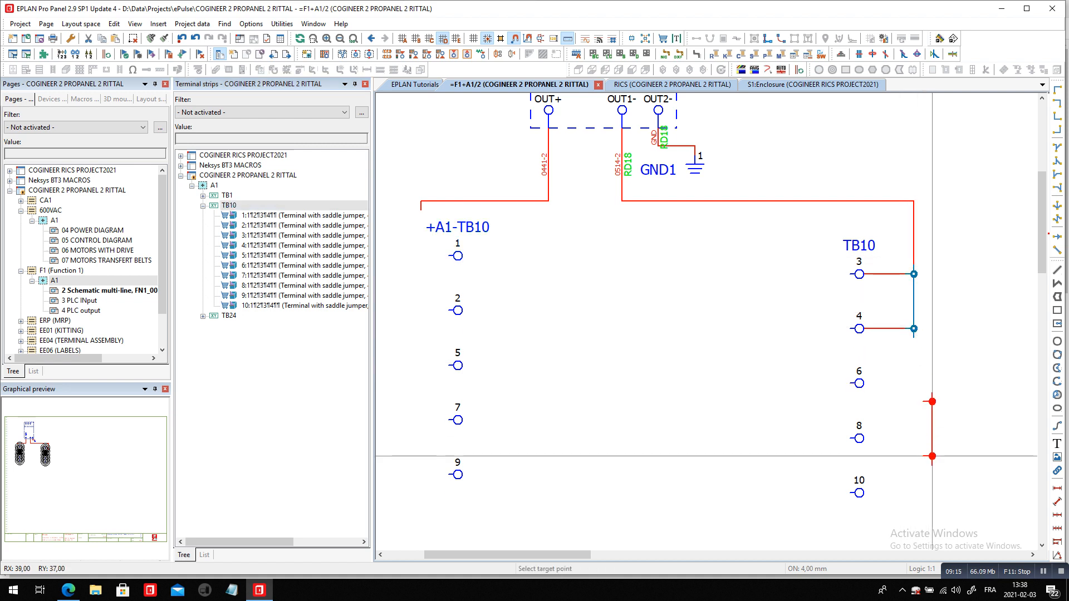
pyautogui.click(914, 493)
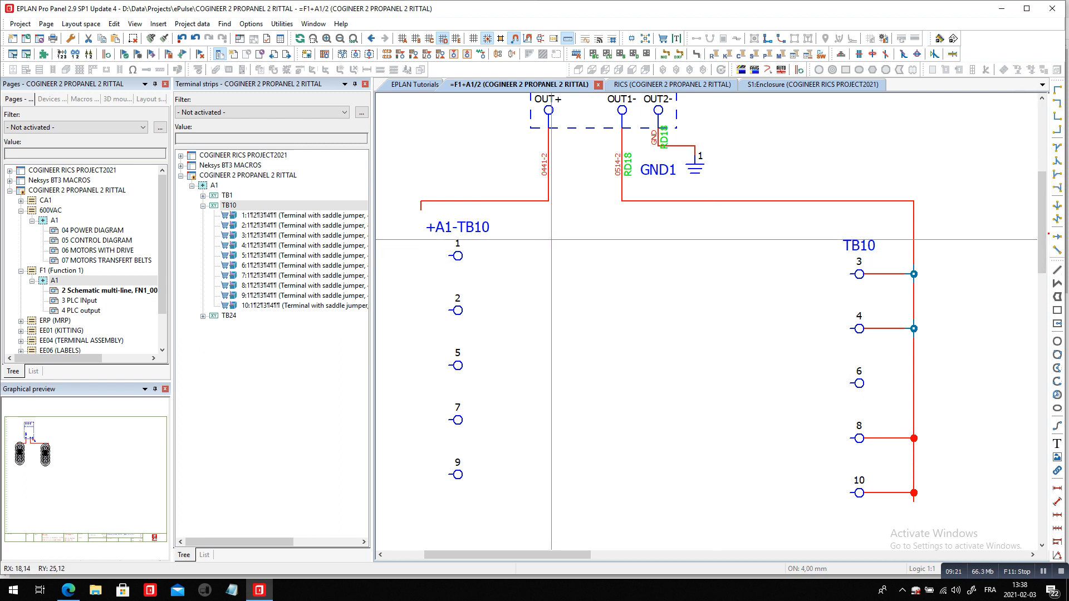
# Move the free corner of the OUT+ line outward to leave space in front of TB10 terminal 1
pyautogui.scroll(-3, 560, 214)
pyautogui.moveTo(515, 211); pyautogui.dragTo(448, 211)
pyautogui.click(448, 211)
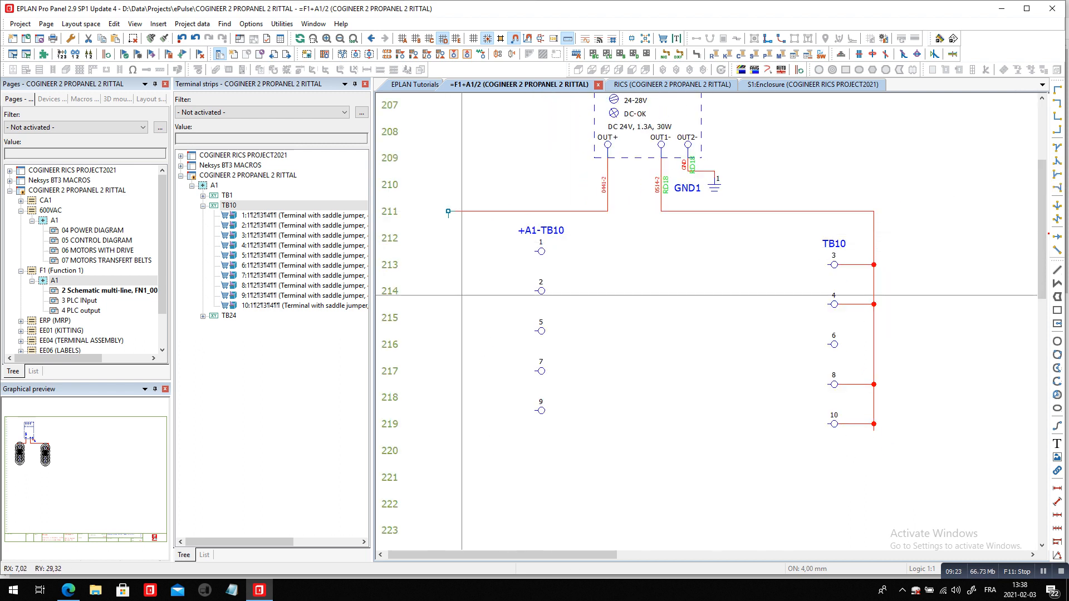
# Insert two single-pole circuit breaker symbols from the Protection device category, one in front of terminal 1 and one in front of terminal 7
pyautogui.rightClick(493, 146)
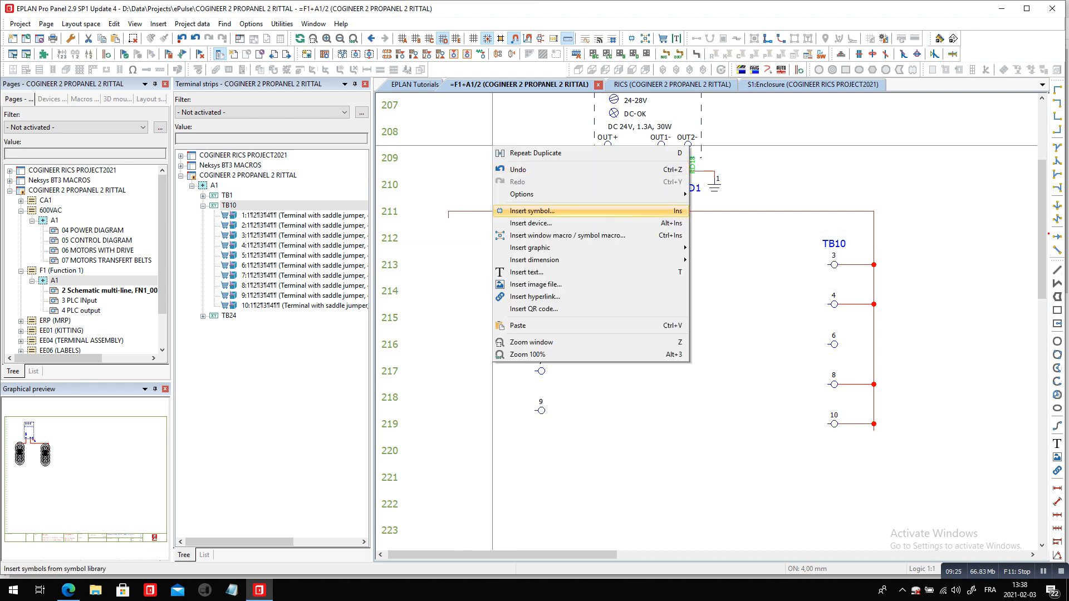
pyautogui.click(529, 211)
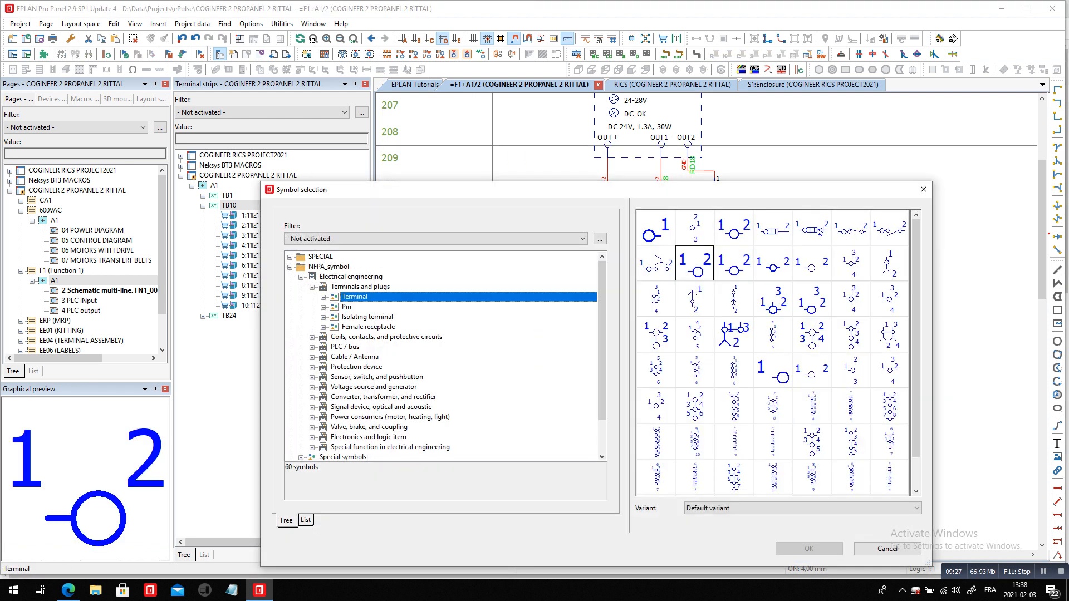
pyautogui.click(356, 367)
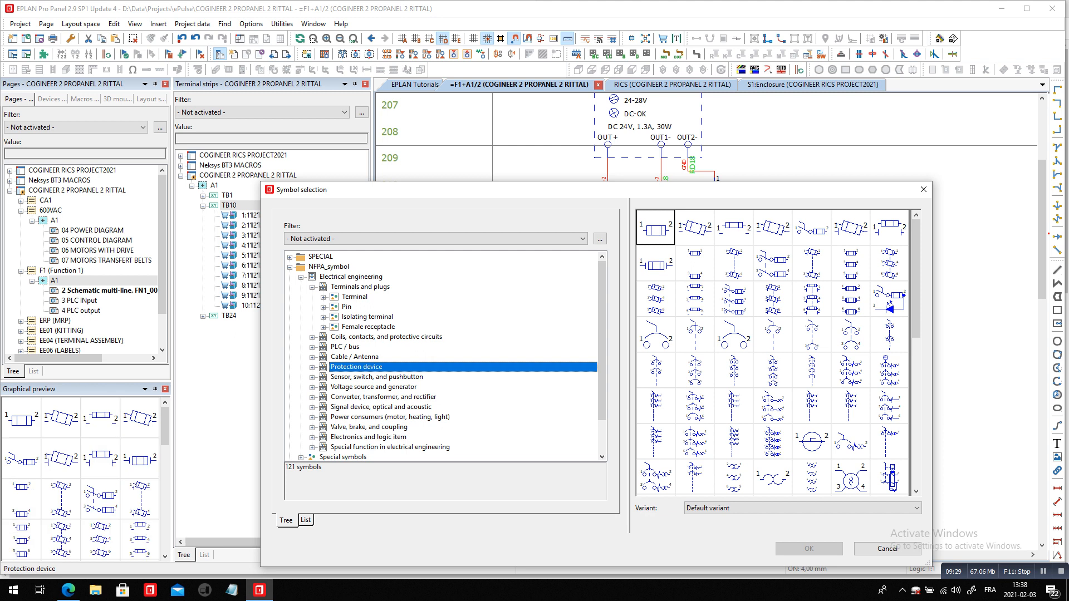
pyautogui.click(655, 228)
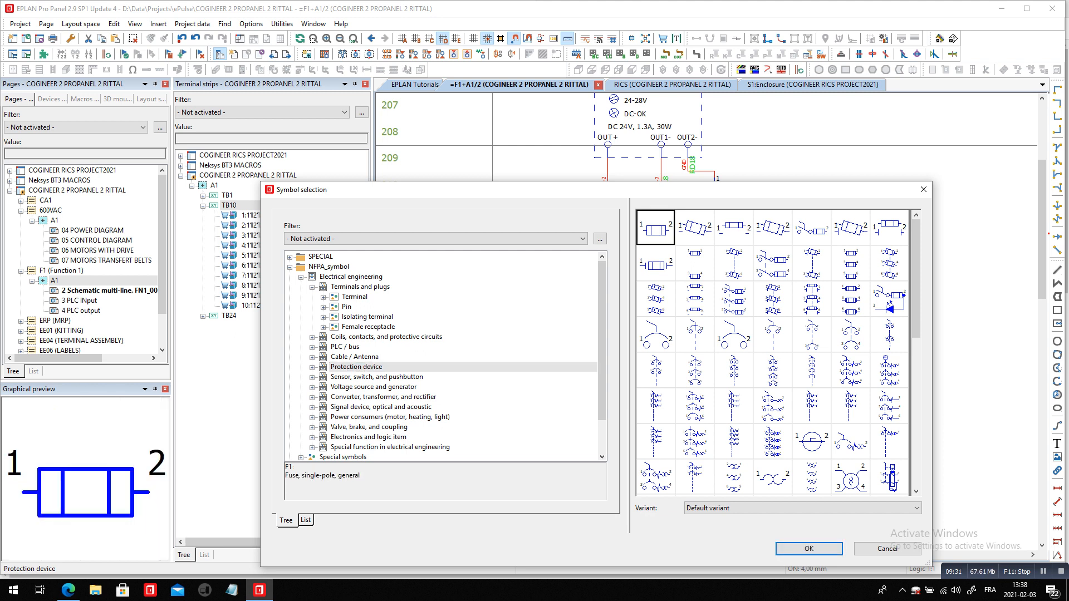
pyautogui.doubleClick(655, 334)
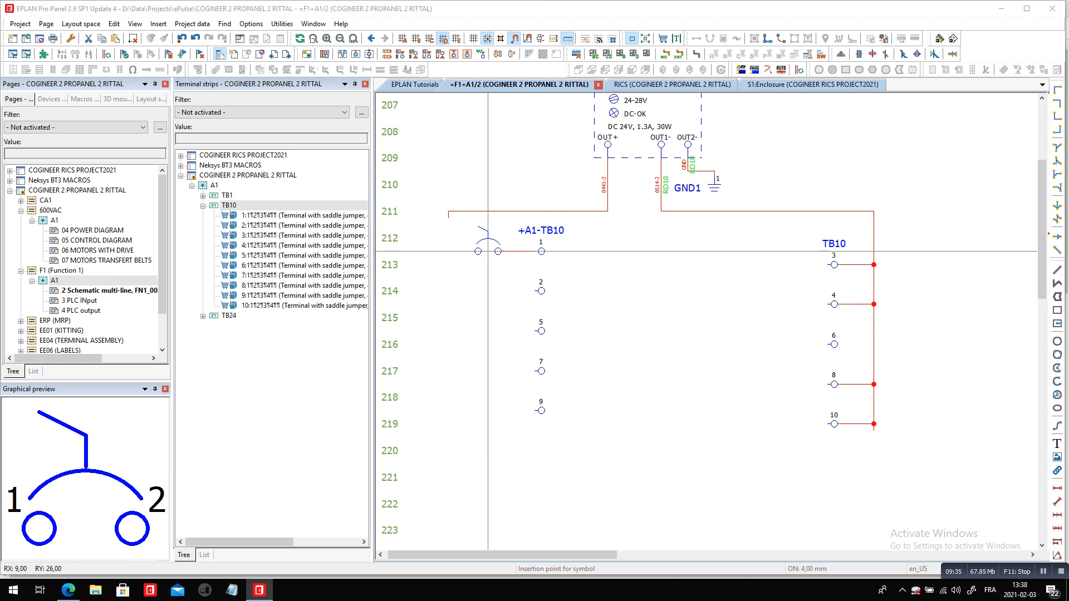
pyautogui.click(488, 251)
pyautogui.click(863, 556)
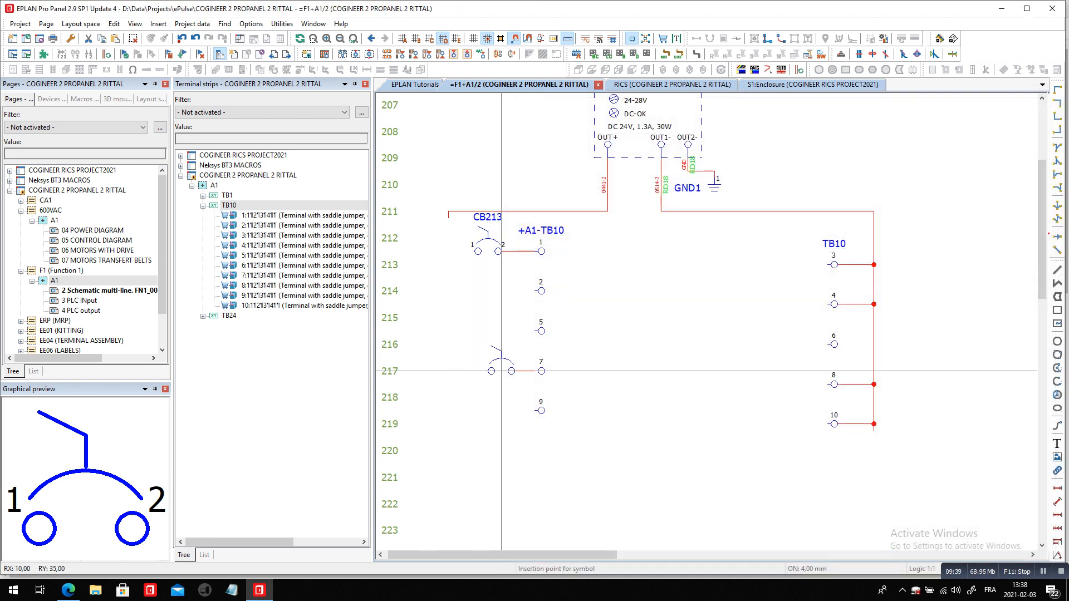
pyautogui.click(488, 371)
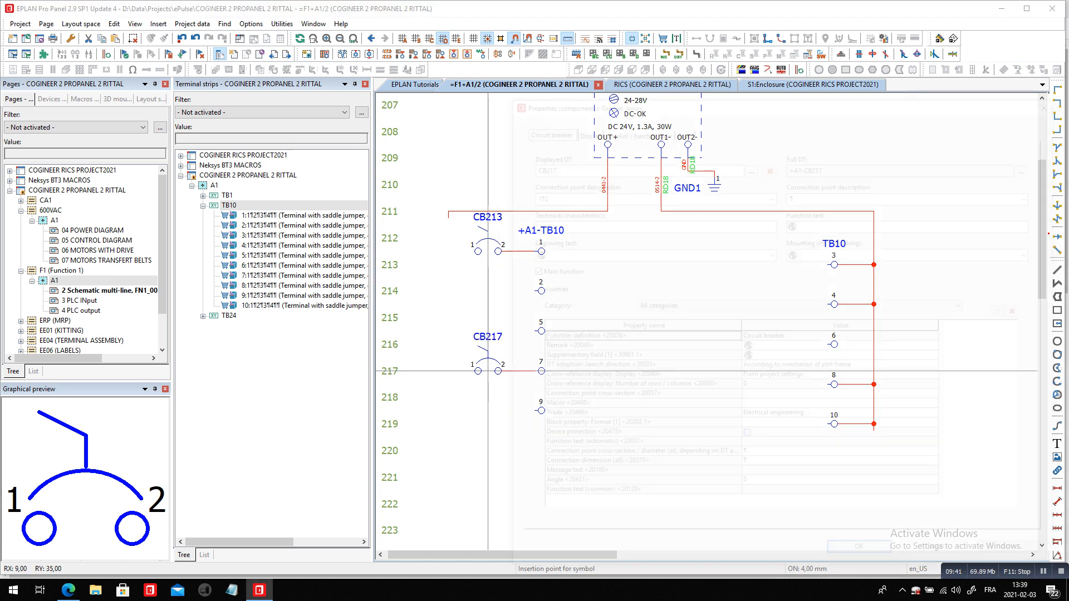
pyautogui.press('Return')
pyautogui.scroll(2, 488, 191)
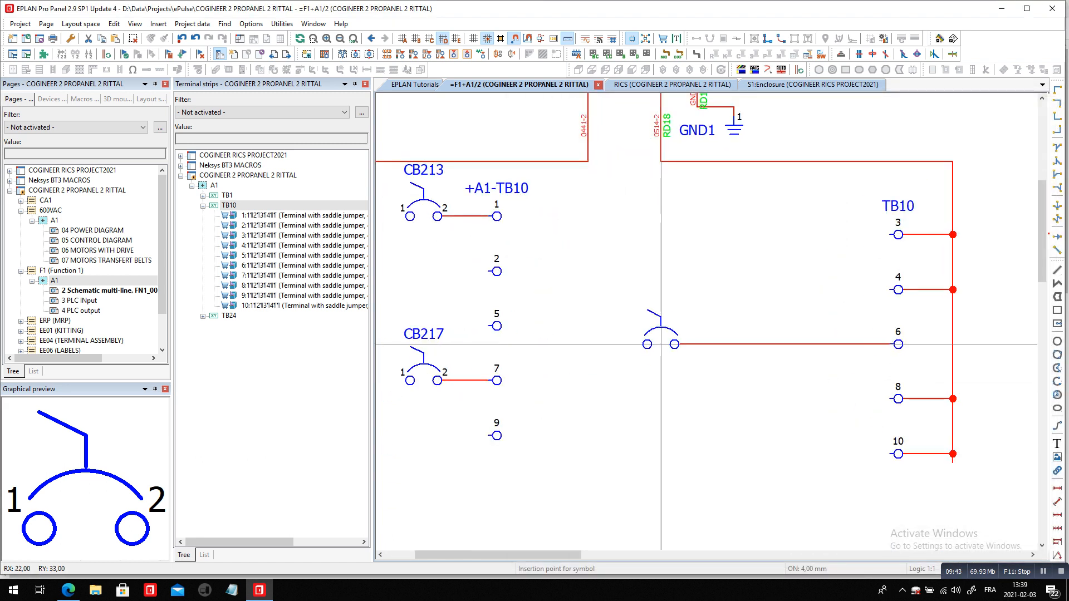
pyautogui.click(496, 214)
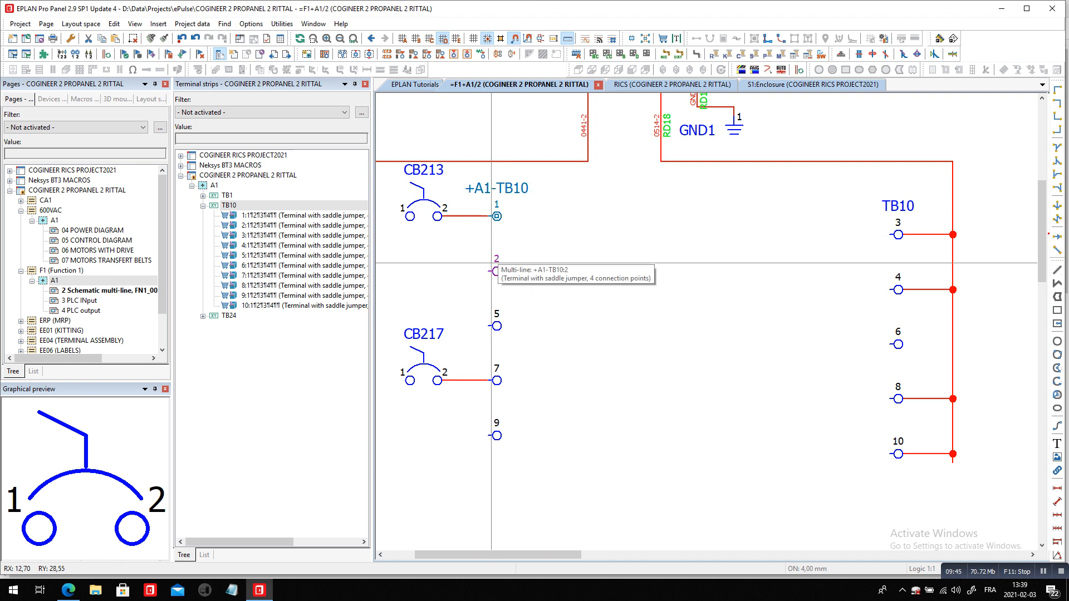
pyautogui.click(495, 264)
pyautogui.click(499, 324)
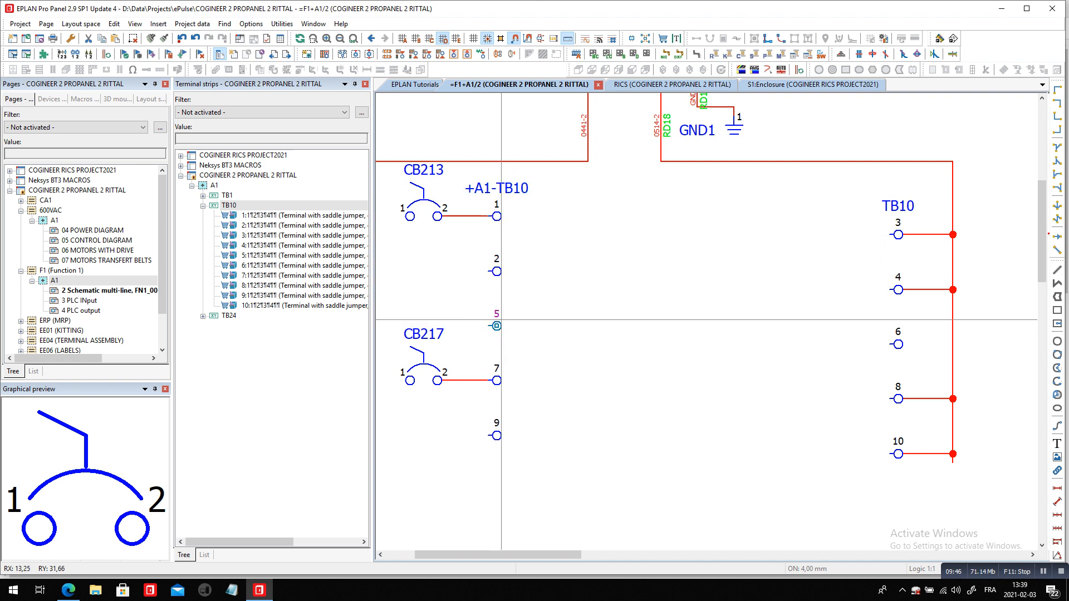
pyautogui.click(590, 289)
# Insert a downward T-node before terminal 1 with 1st target left, 2nd target below, and turn off drawing it as a point
pyautogui.click(1056, 147)
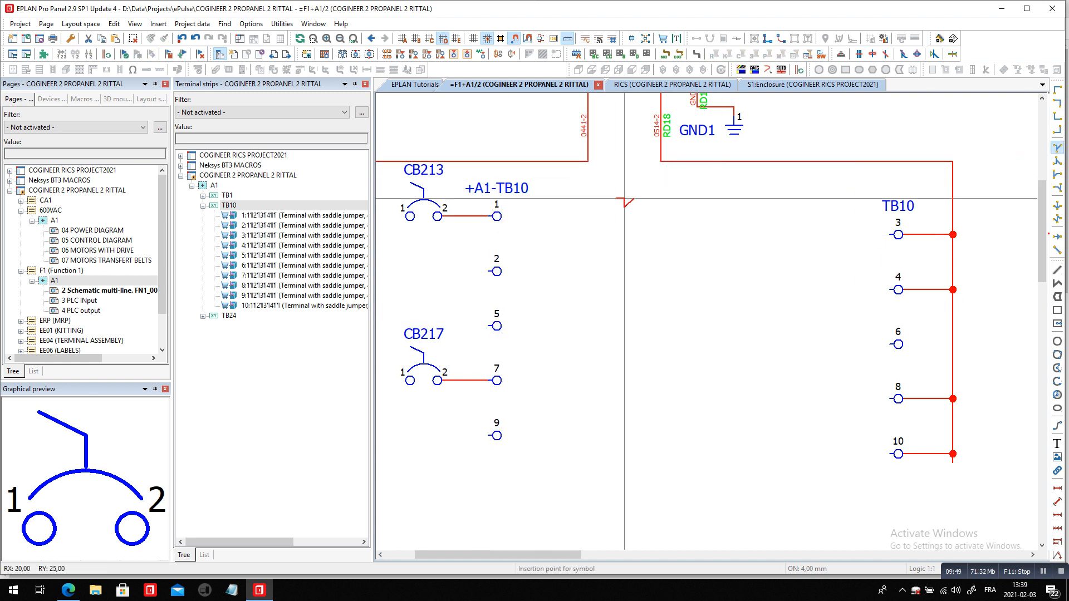
pyautogui.click(479, 216)
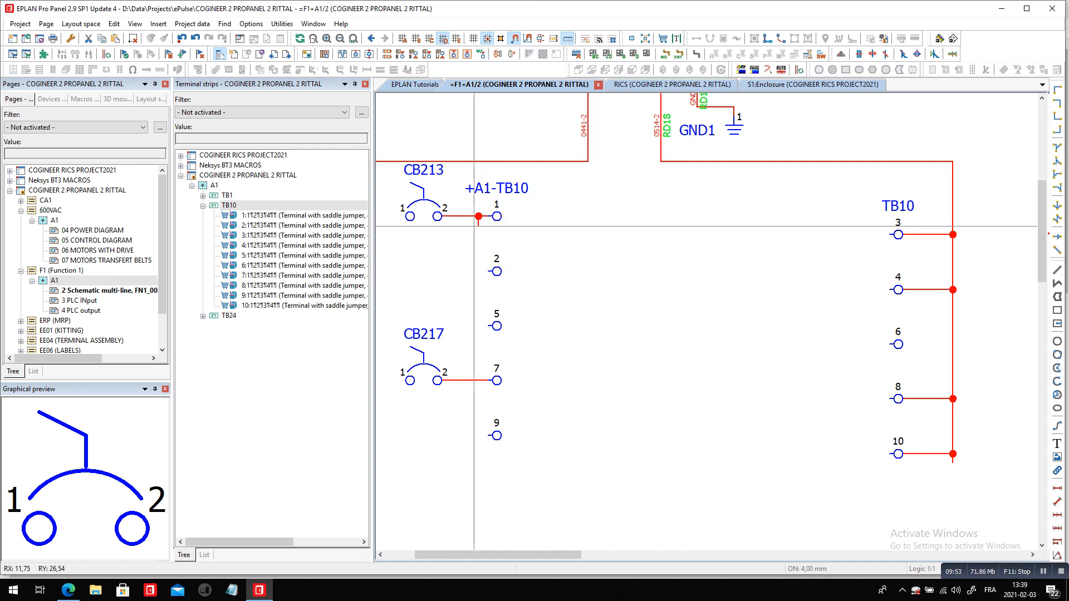
pyautogui.doubleClick(477, 222)
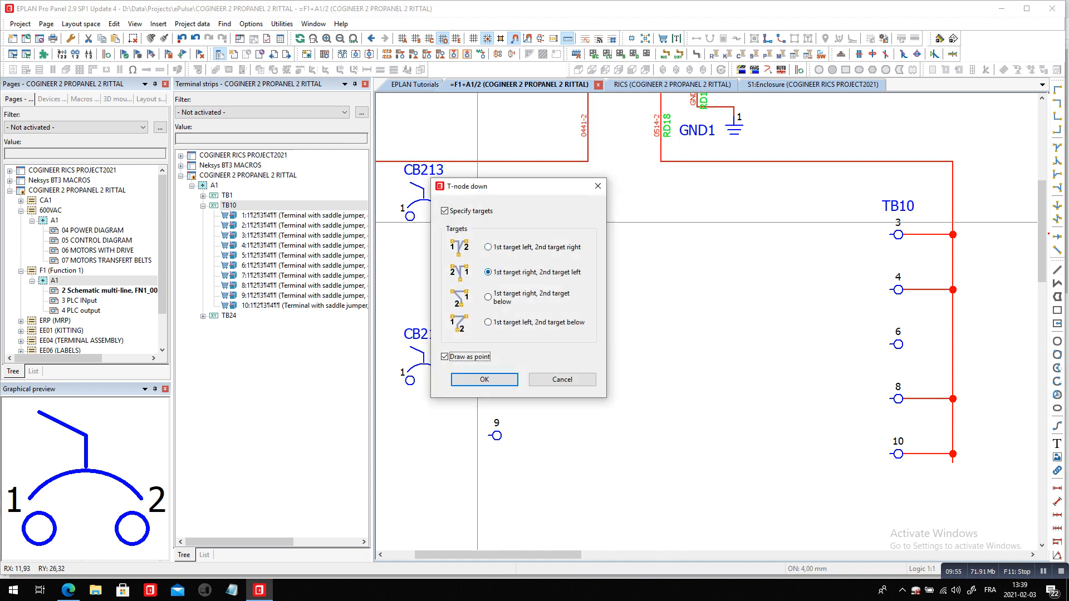
pyautogui.click(488, 322)
pyautogui.click(445, 357)
pyautogui.click(485, 380)
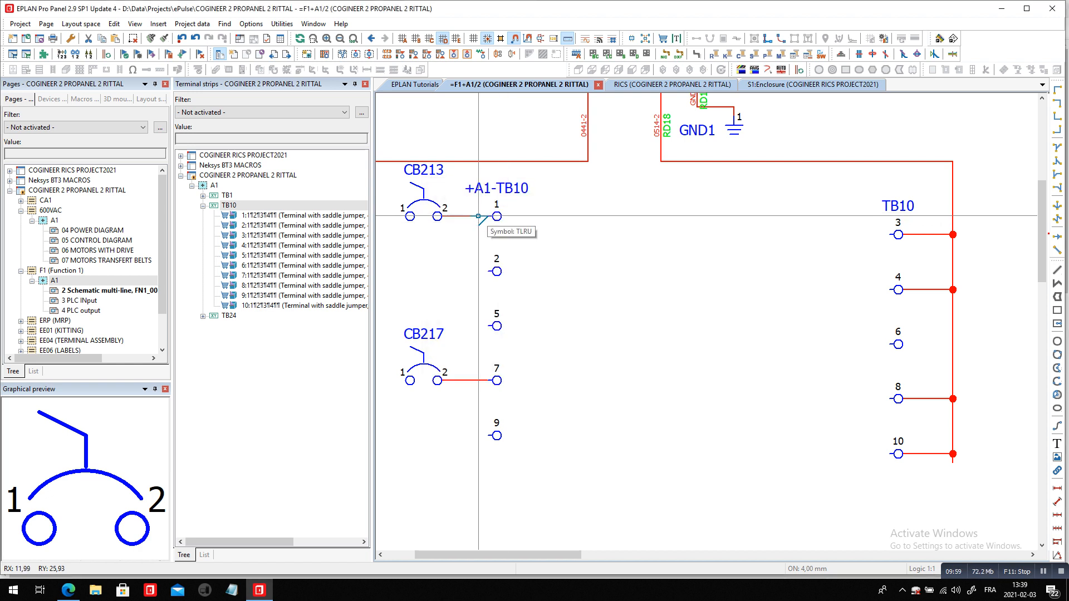
# Link terminals 2 and 5 to terminal 1 with a T-node at terminal 2 and an up-right angle at terminal 5
pyautogui.click(1057, 175)
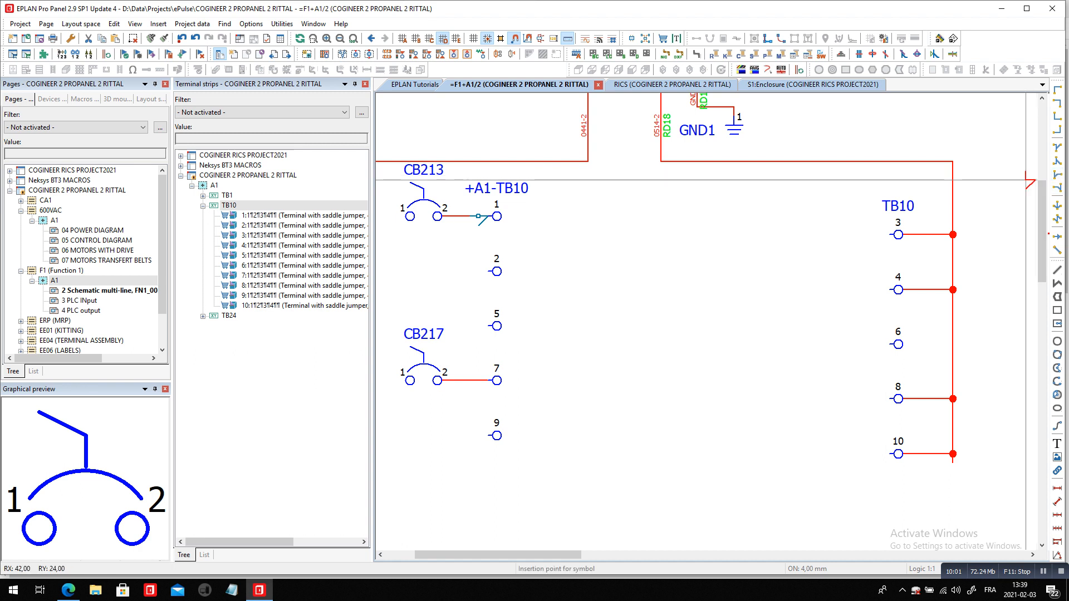
pyautogui.click(479, 271)
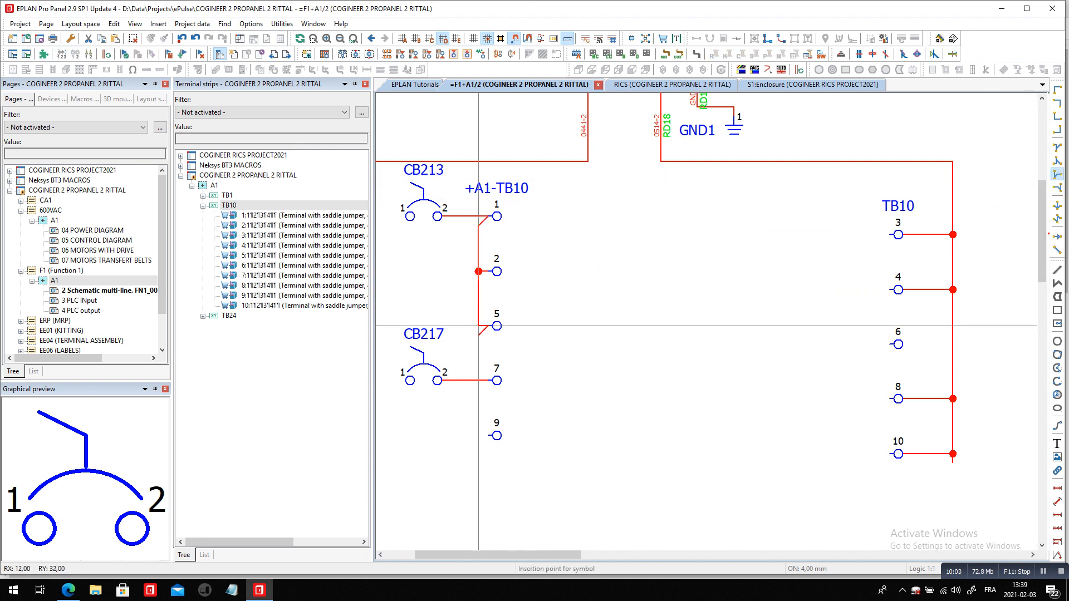
pyautogui.click(478, 325)
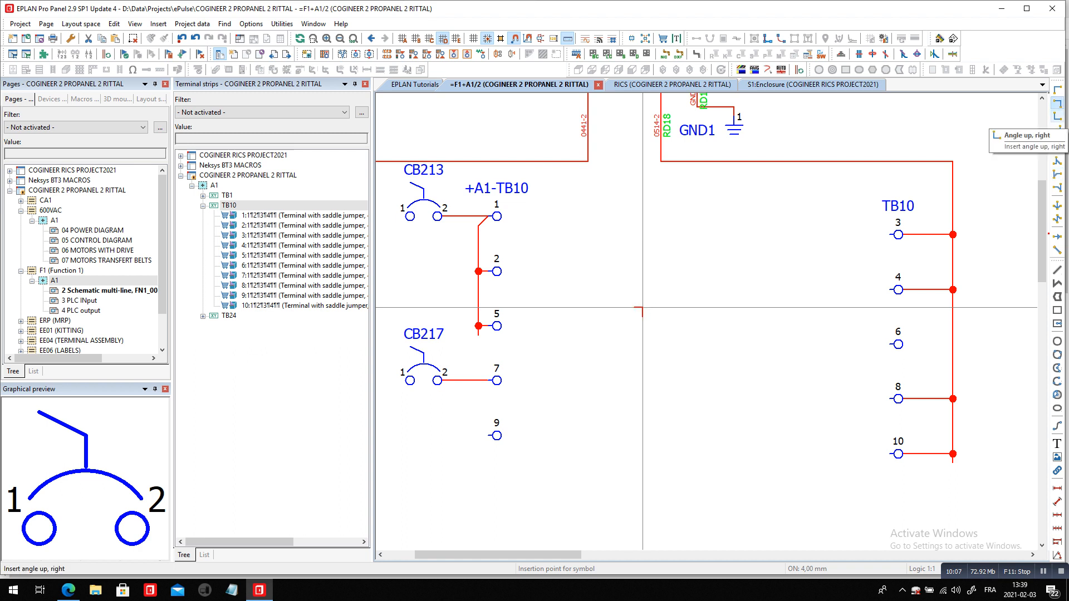
pyautogui.click(1056, 116)
pyautogui.press('Escape')
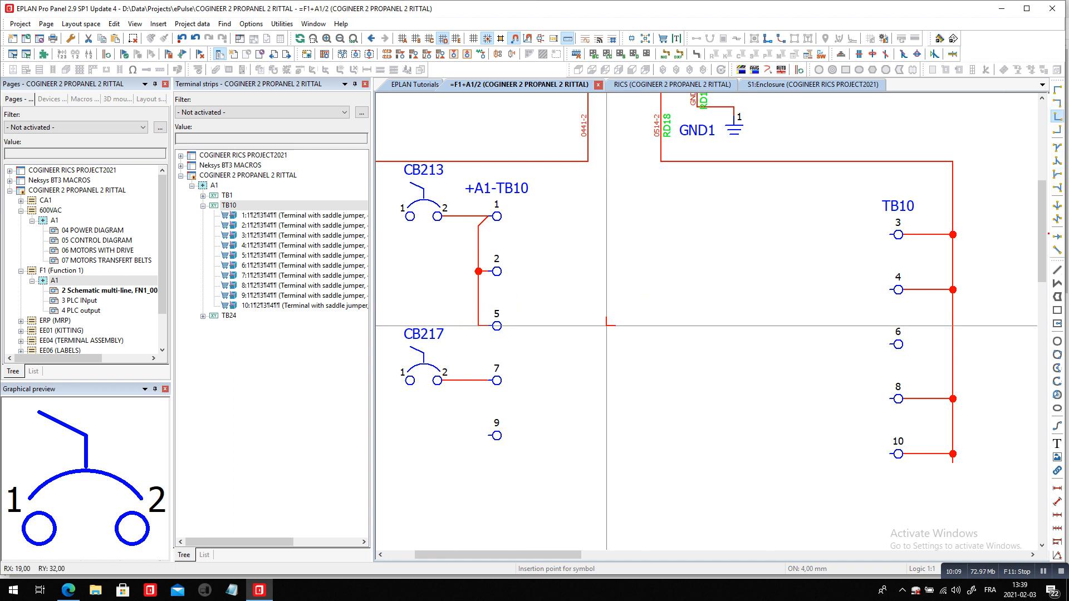
# Duplicate the T-nodes of terminals 1 and 2 onto terminals 7 and 9
pyautogui.moveTo(464, 205); pyautogui.dragTo(485, 285)
pyautogui.hotkey('ctrl', 'c')
pyautogui.hotkey('ctrl', 'v')
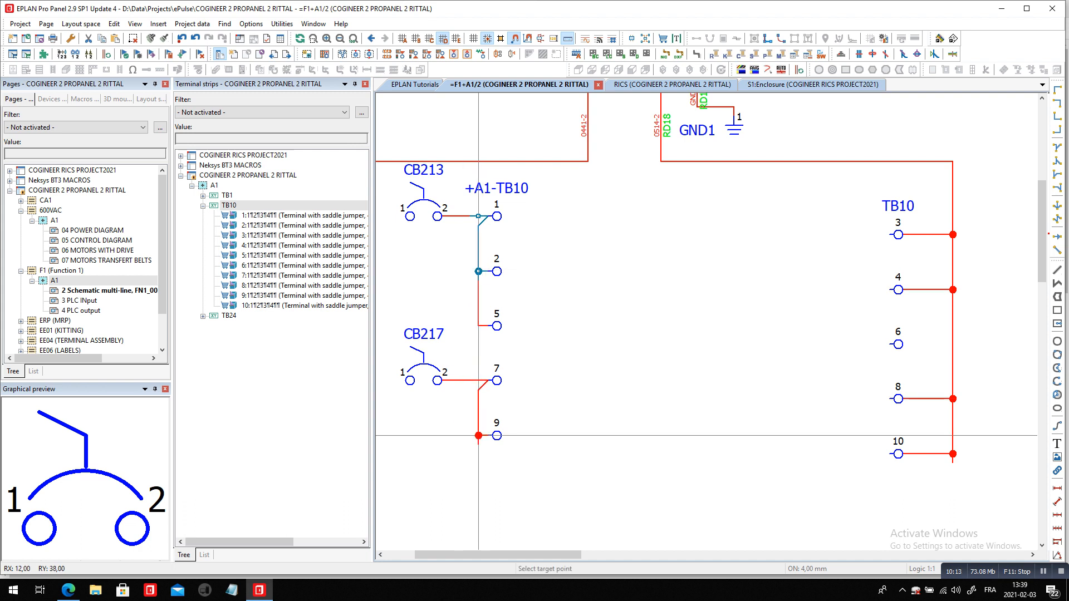
pyautogui.click(478, 435)
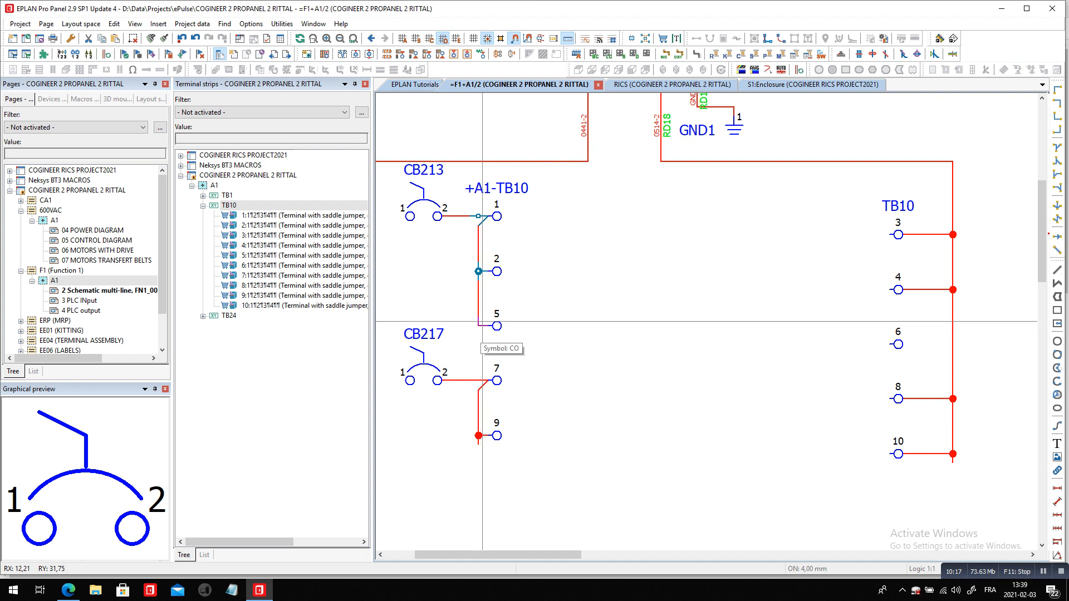
# Review the jumpers of terminal strip TB10 in the terminal strip editor and compare them with the terminals on the schematic
pyautogui.scroll(-1, 584, 215)
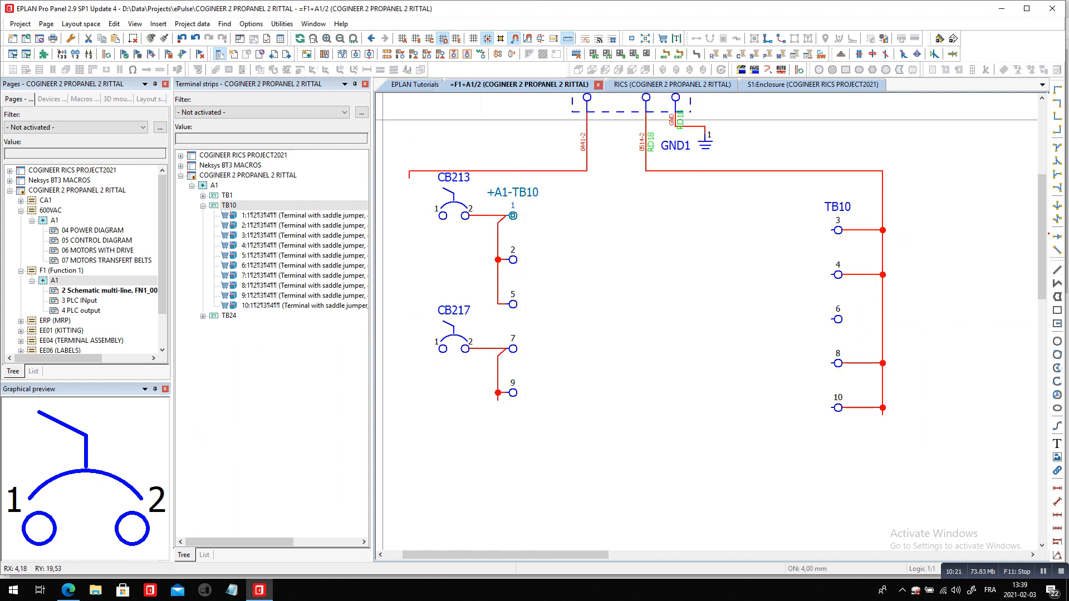
pyautogui.click(229, 206)
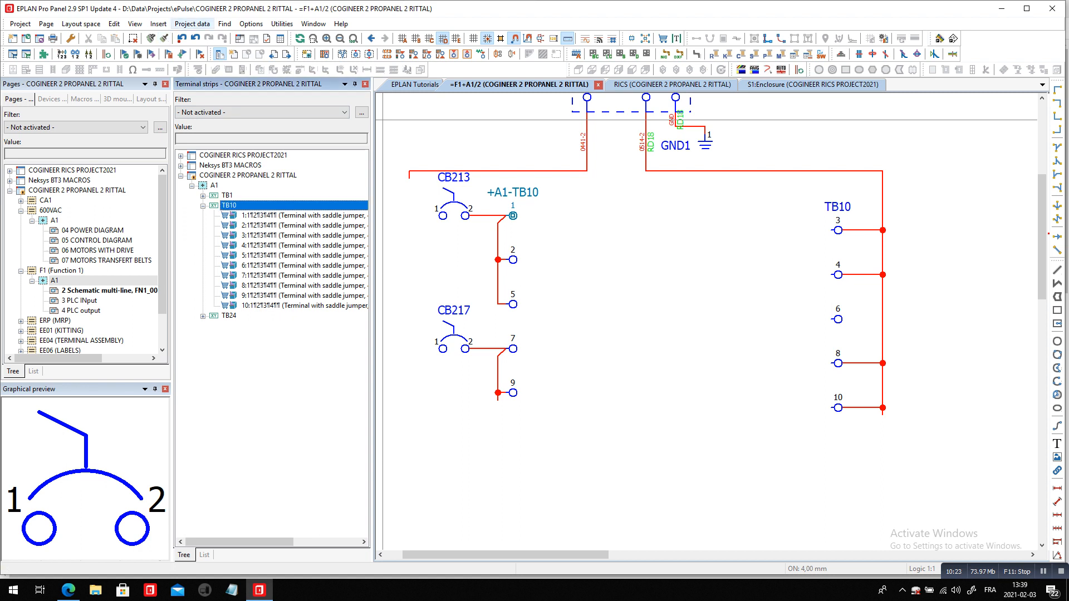
pyautogui.click(192, 24)
pyautogui.moveTo(222, 114)
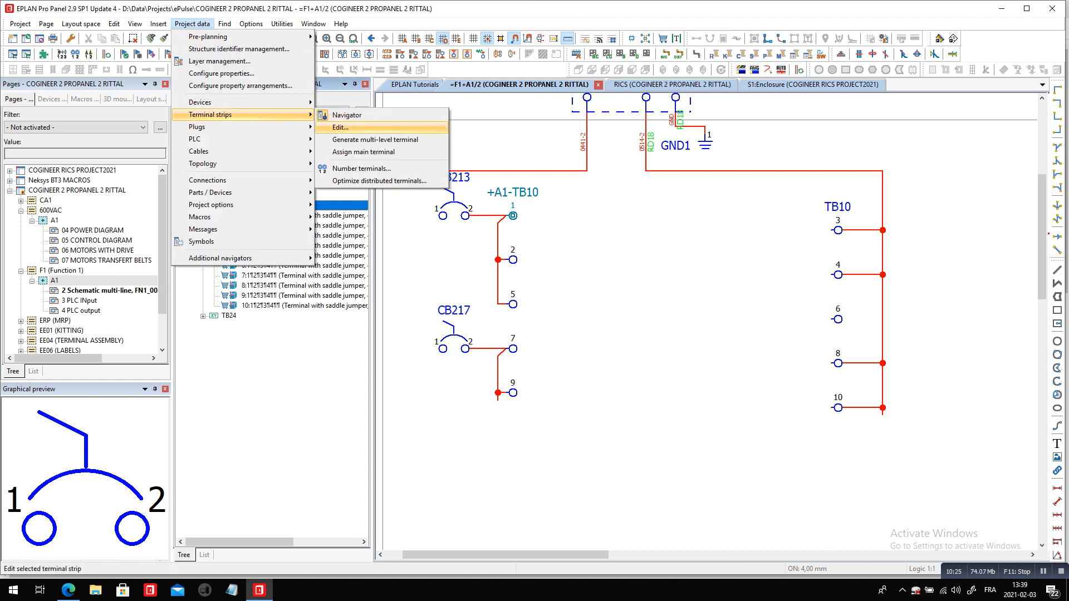
pyautogui.click(340, 128)
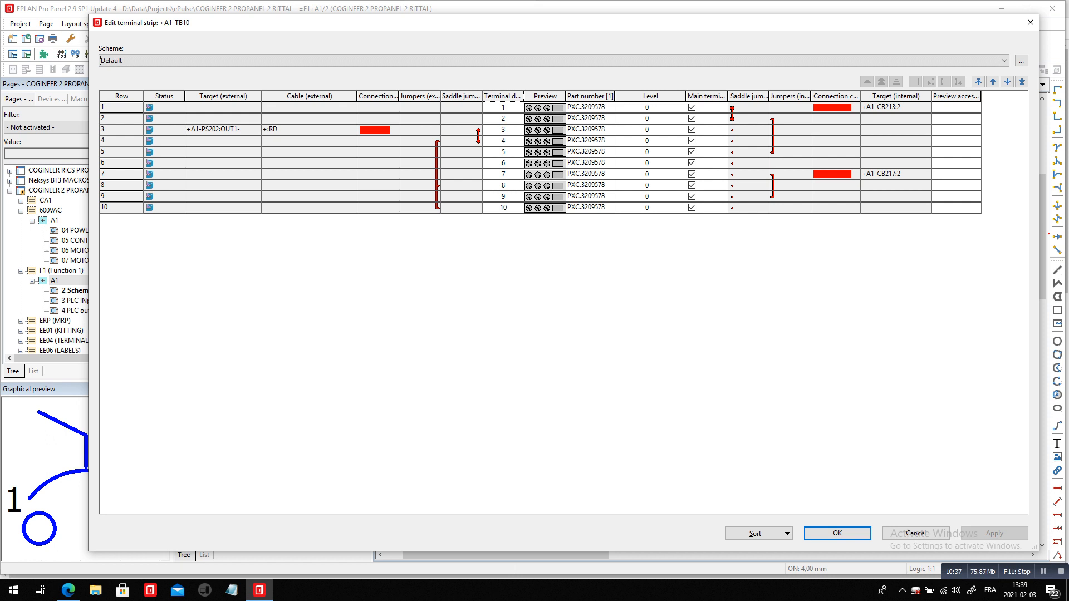
pyautogui.press('Return')
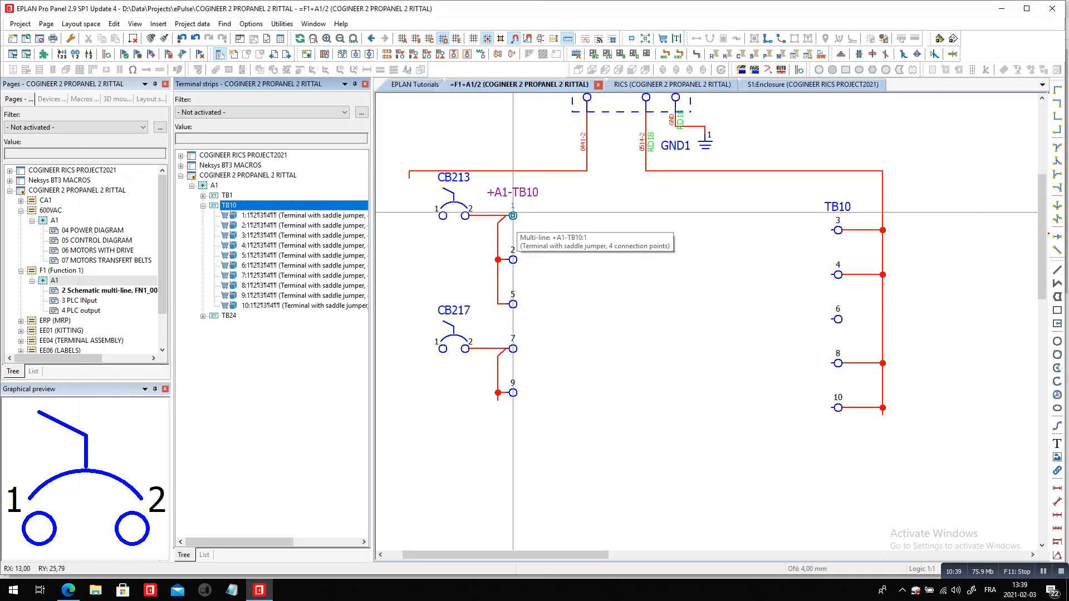
pyautogui.click(513, 259)
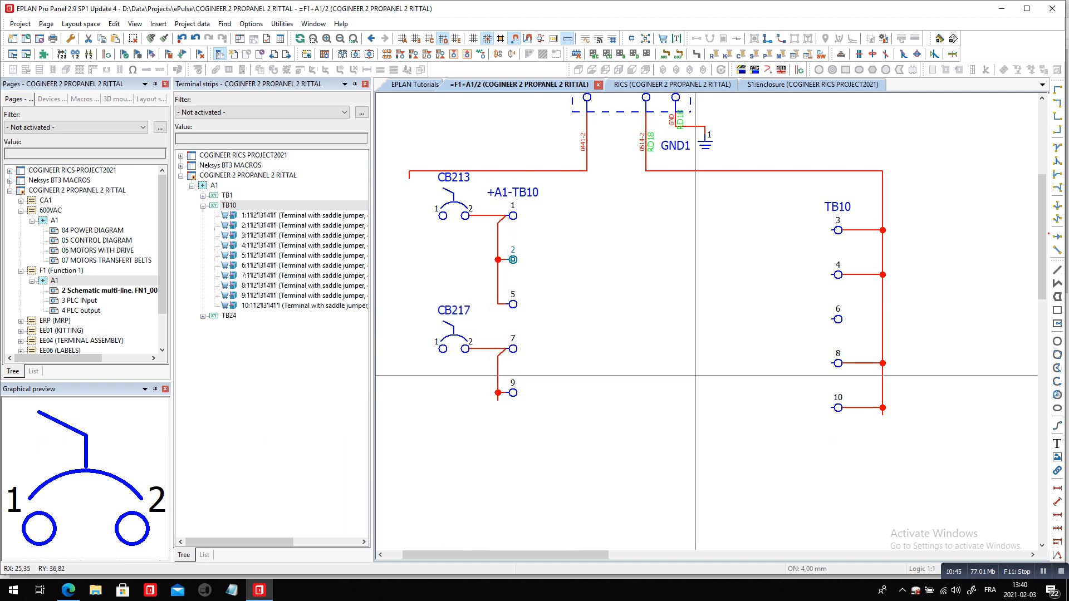
pyautogui.click(838, 407)
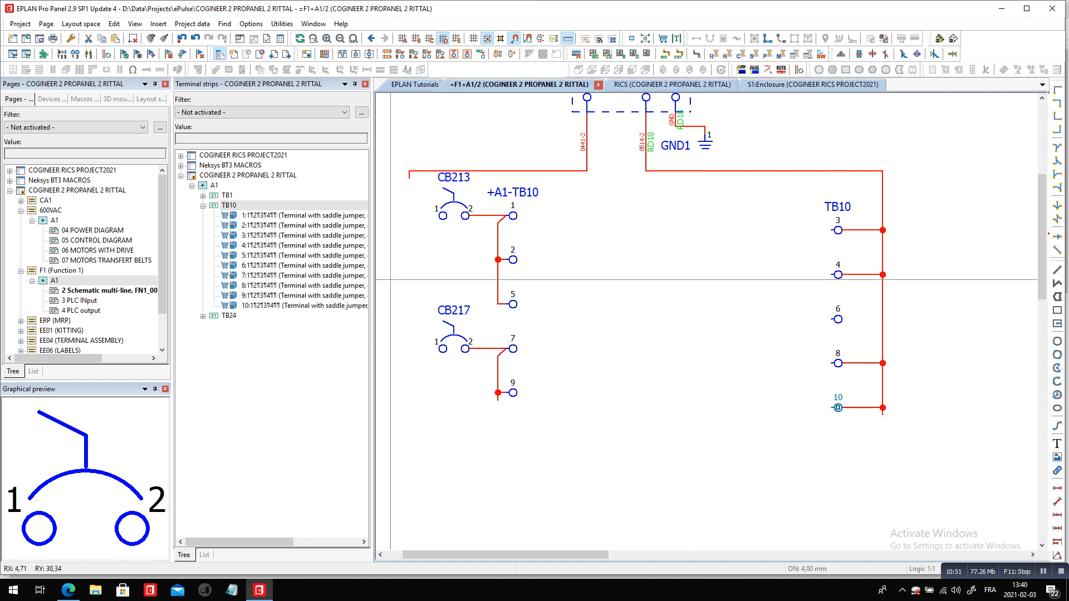
# Sort terminal strip TB10 in the terminal strip editor so that jumpered terminals are adjacent and joined by saddle jumpers
pyautogui.rightClick(241, 207)
pyautogui.click(268, 325)
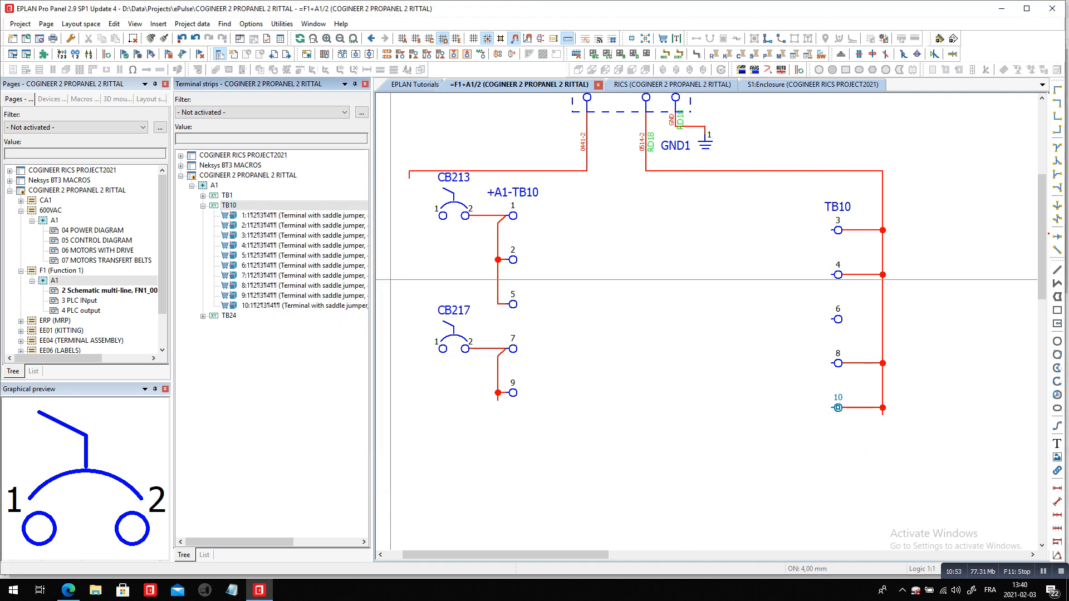
pyautogui.click(787, 534)
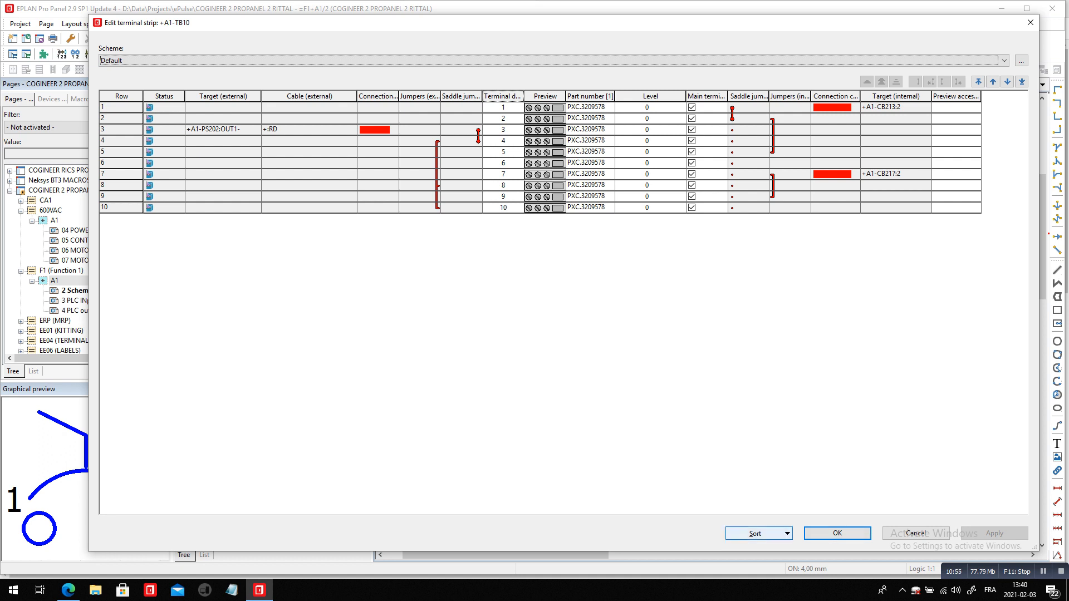
pyautogui.click(780, 532)
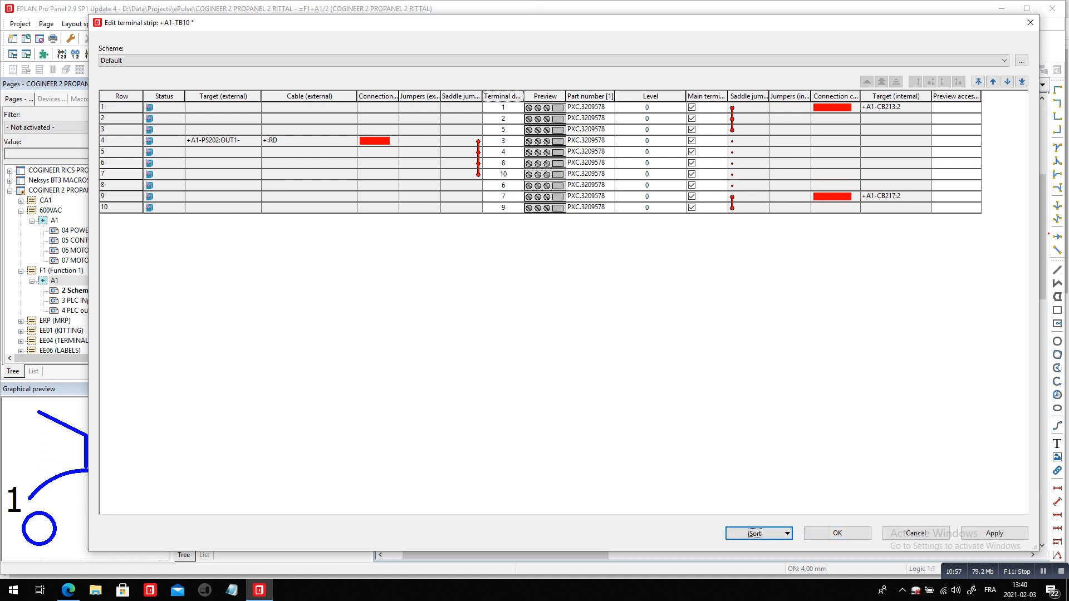
pyautogui.moveTo(751, 108); pyautogui.dragTo(751, 131)
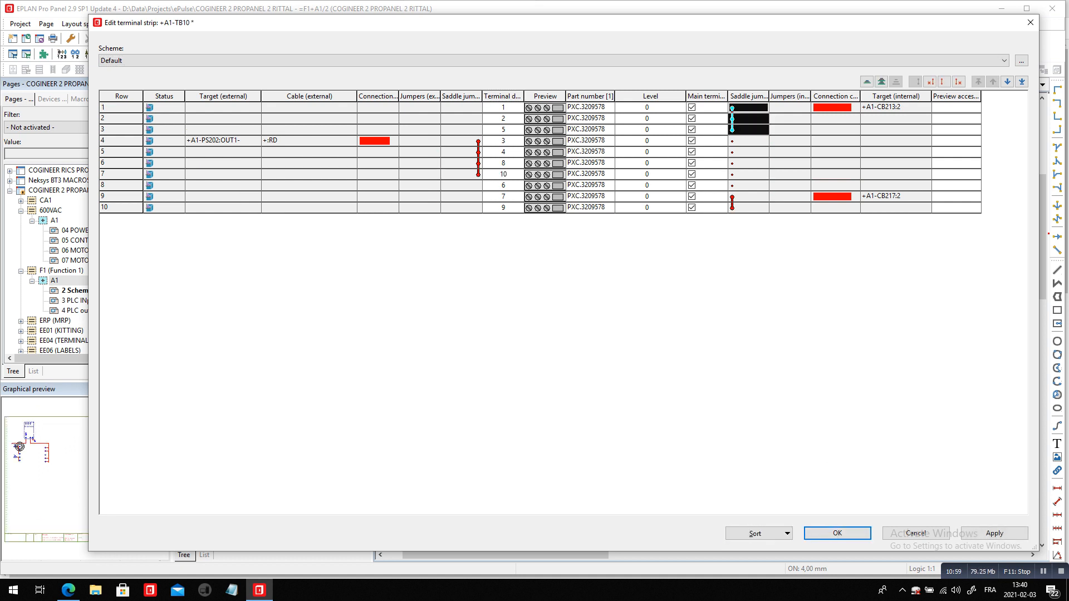
pyautogui.moveTo(751, 197); pyautogui.dragTo(751, 208)
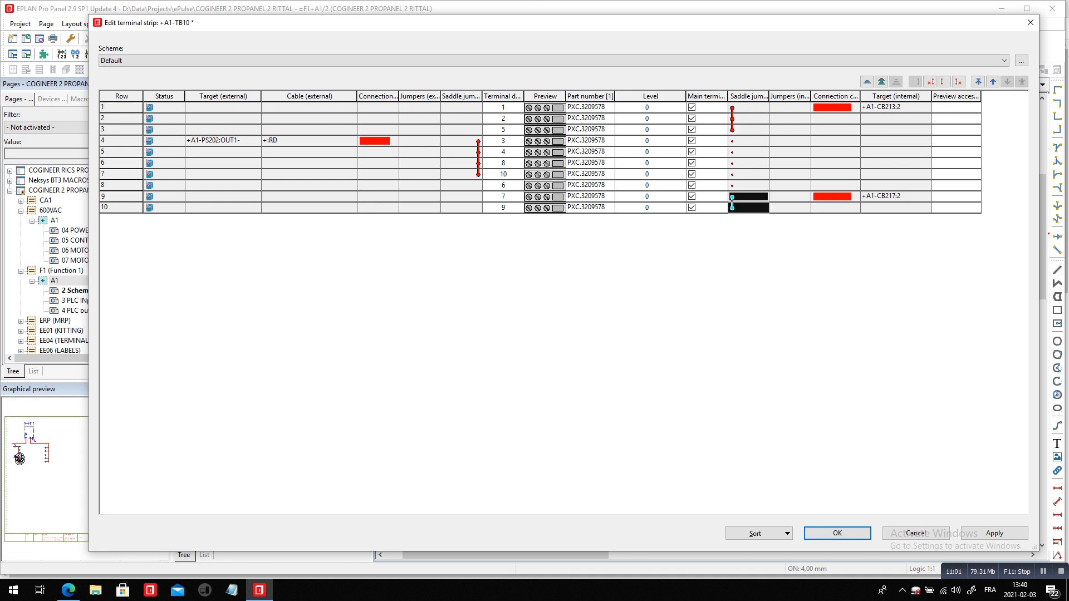
# Renumber all terminals of strip TB10 from 1 to 10 in their sorted order and apply the changes to the schematic
pyautogui.rightClick(498, 98)
pyautogui.click(546, 290)
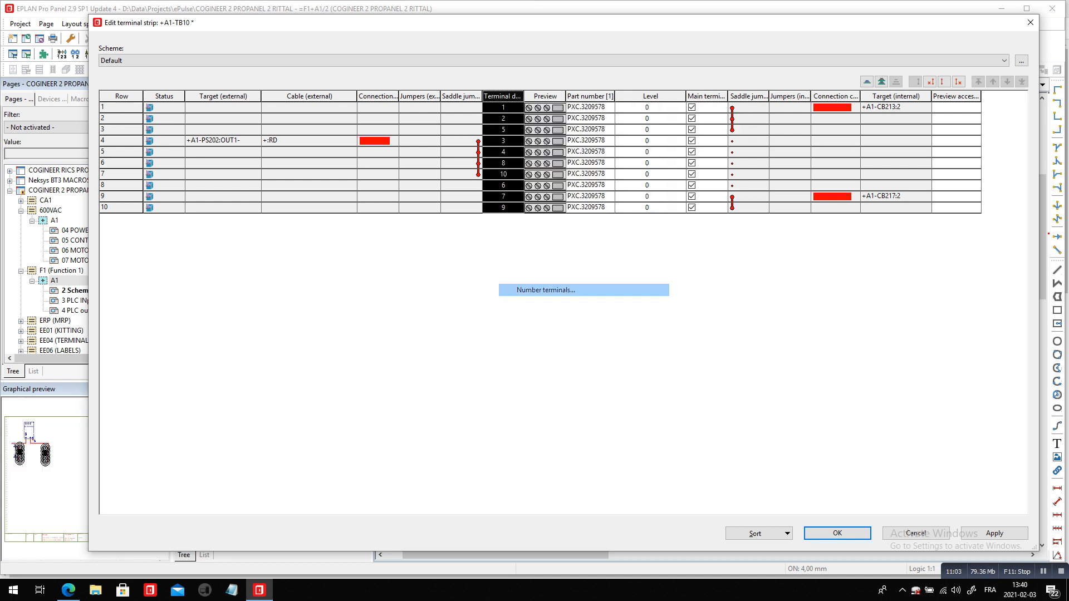
pyautogui.press('Return')
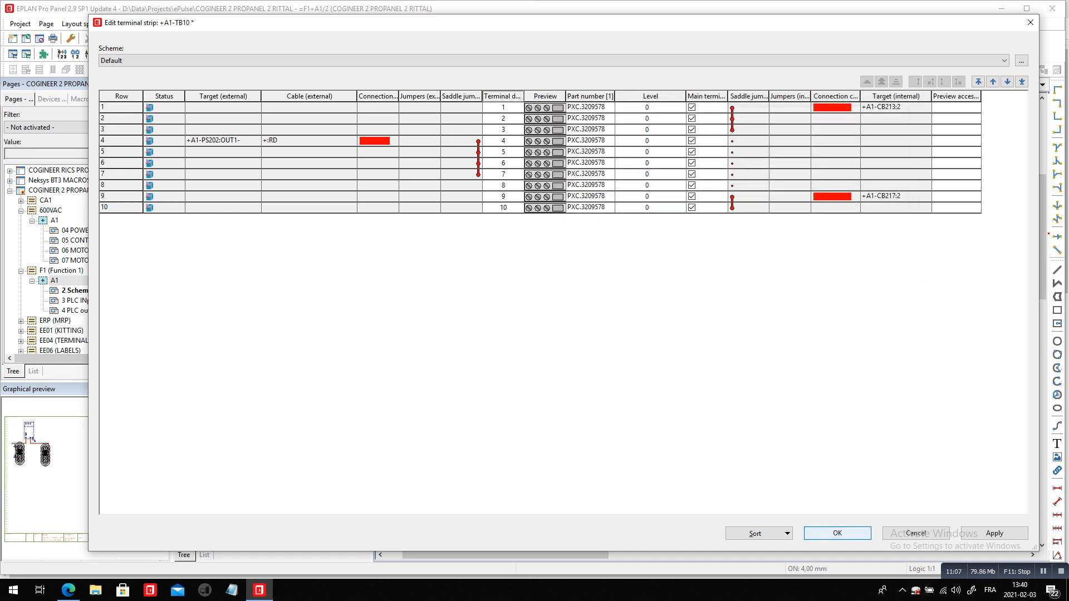
pyautogui.click(837, 533)
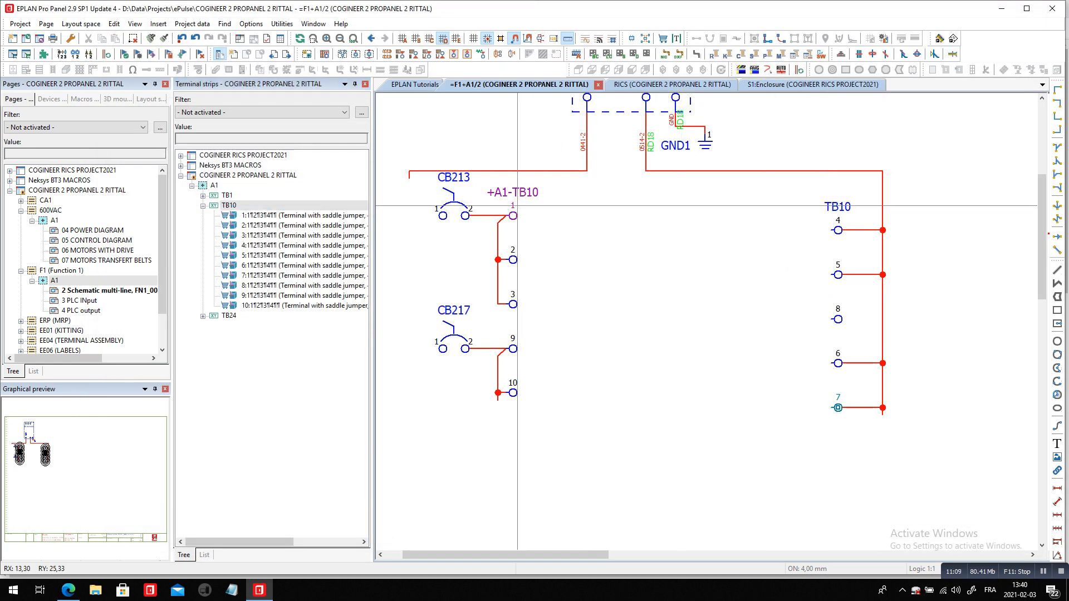
pyautogui.click(515, 216)
pyautogui.click(513, 306)
pyautogui.click(838, 231)
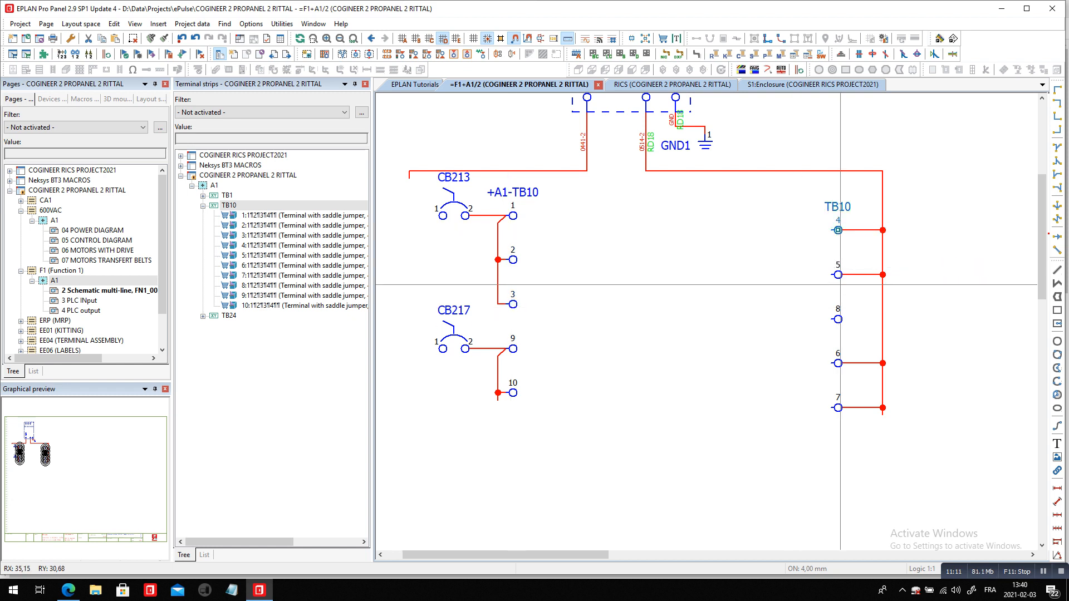
pyautogui.click(839, 283)
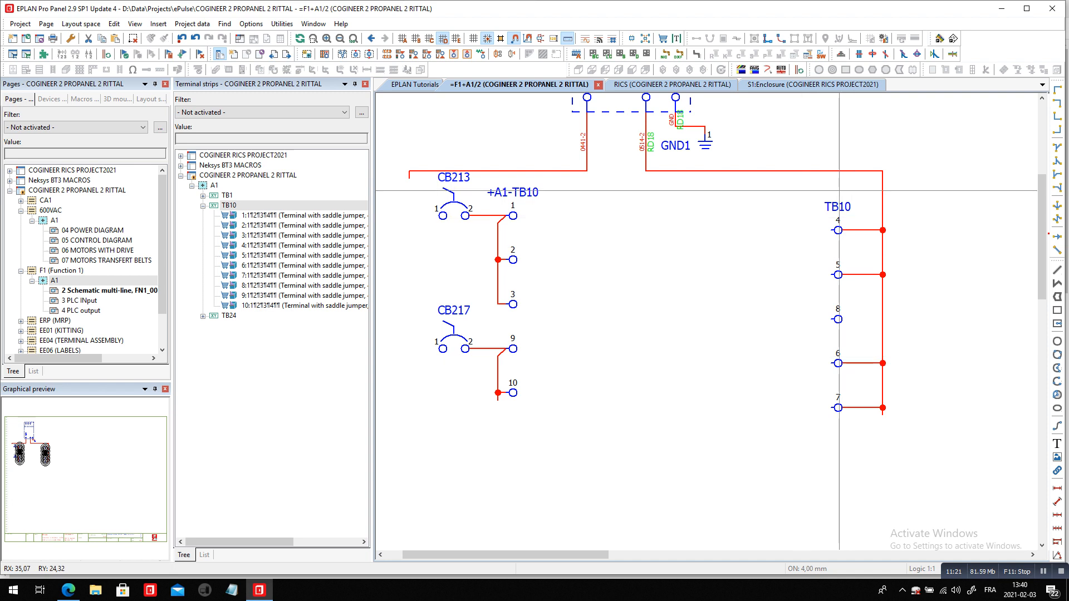
# Open the symbol selection for terminal 4 of TB10 and show the group Terminals with saddle jumper, 4 connection points
pyautogui.click(837, 232)
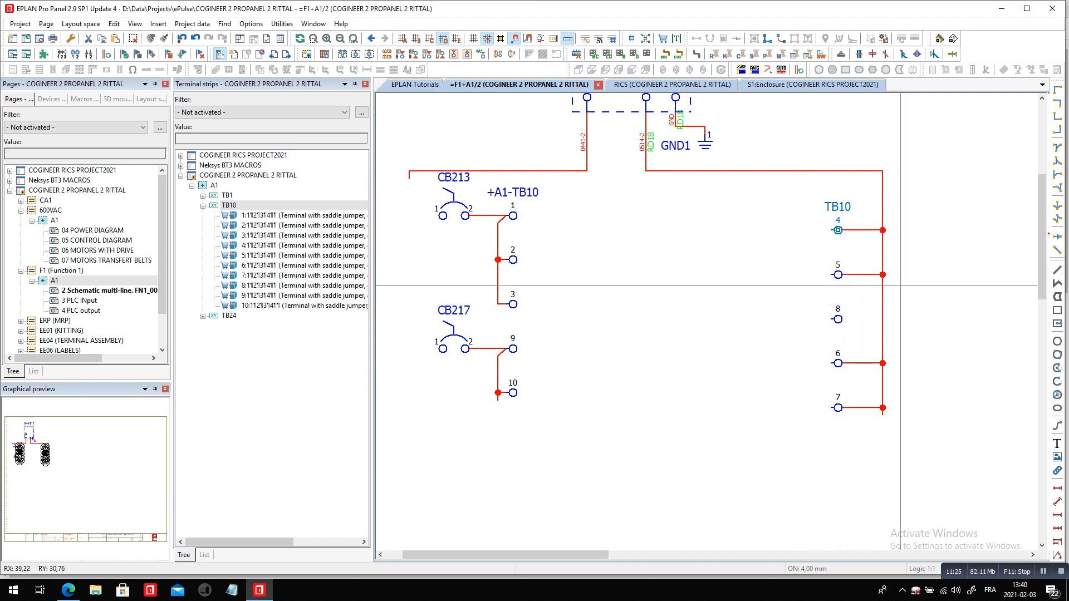
pyautogui.doubleClick(838, 206)
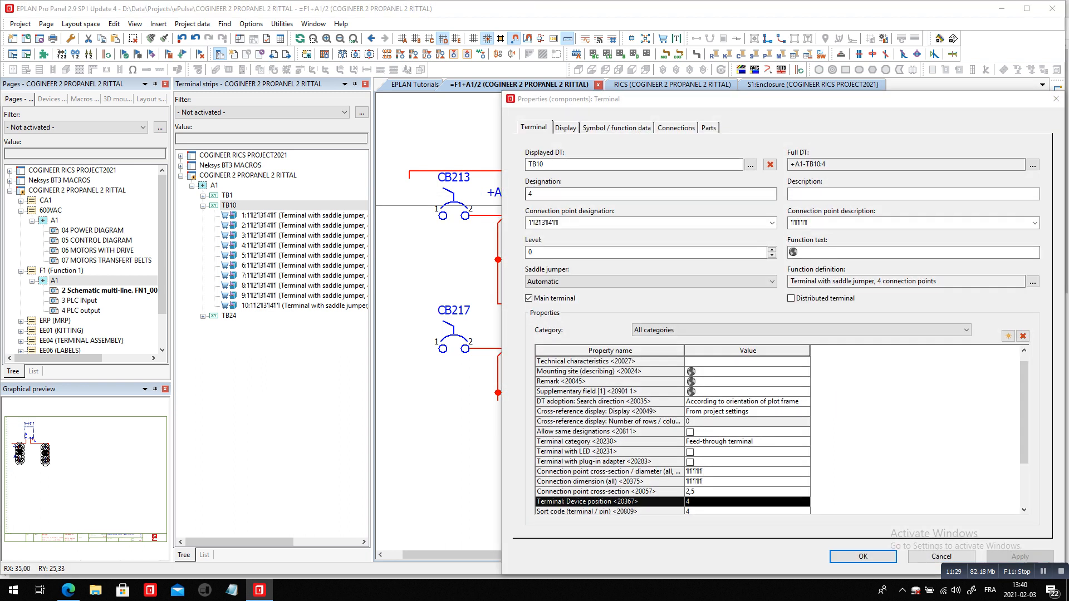
pyautogui.click(616, 128)
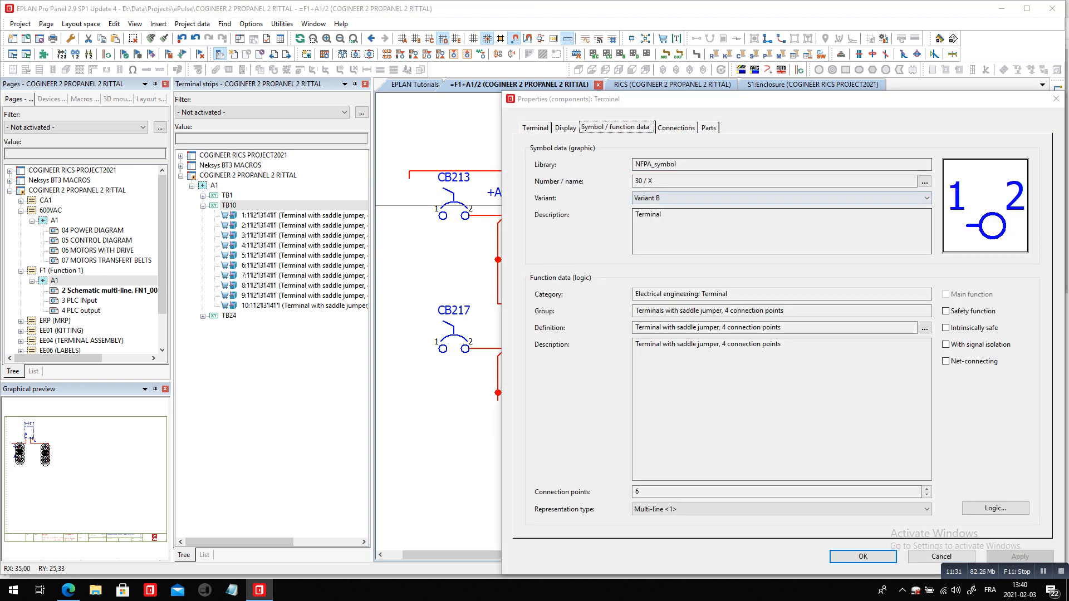
pyautogui.click(924, 182)
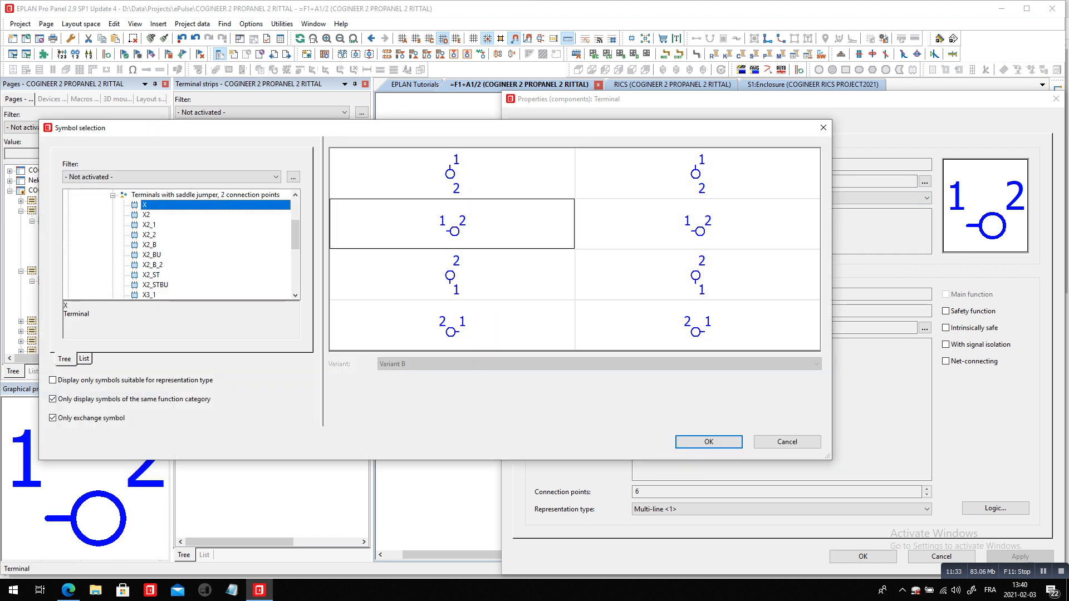
pyautogui.click(205, 195)
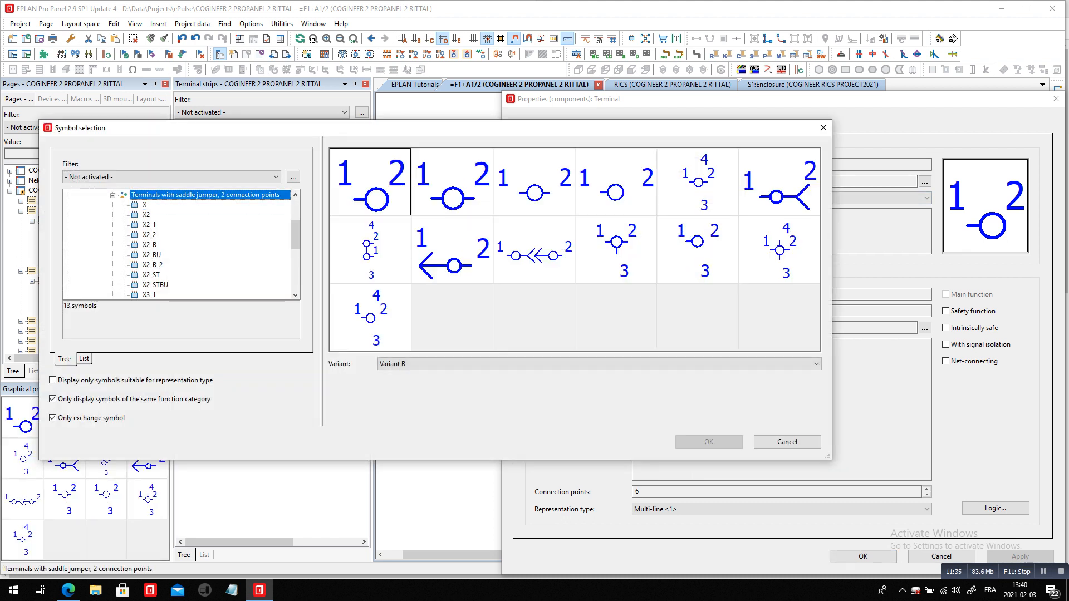
pyautogui.scroll(-3, 181, 245)
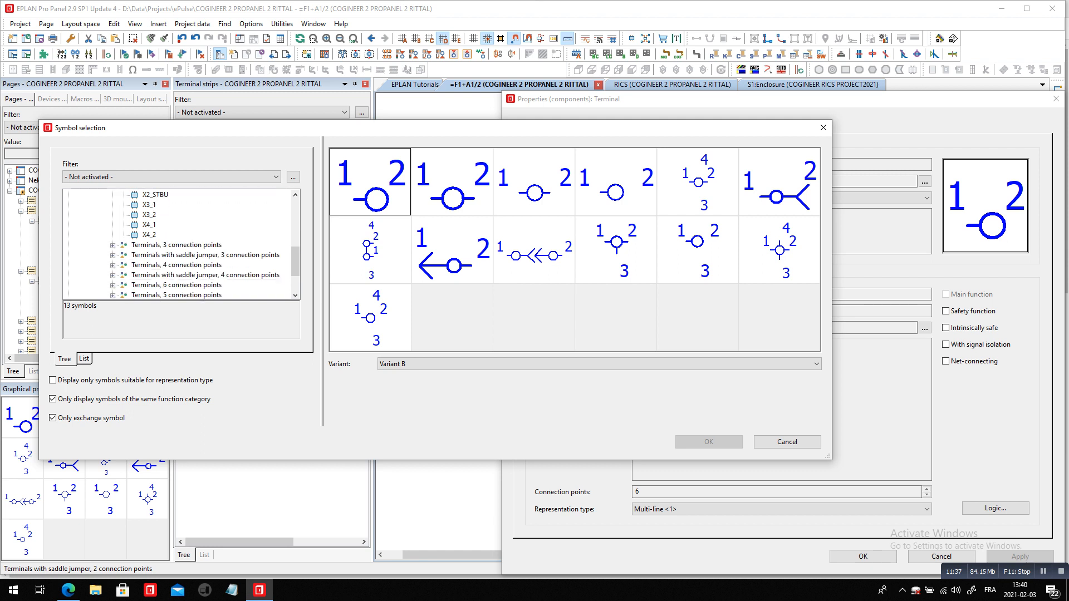
pyautogui.click(205, 265)
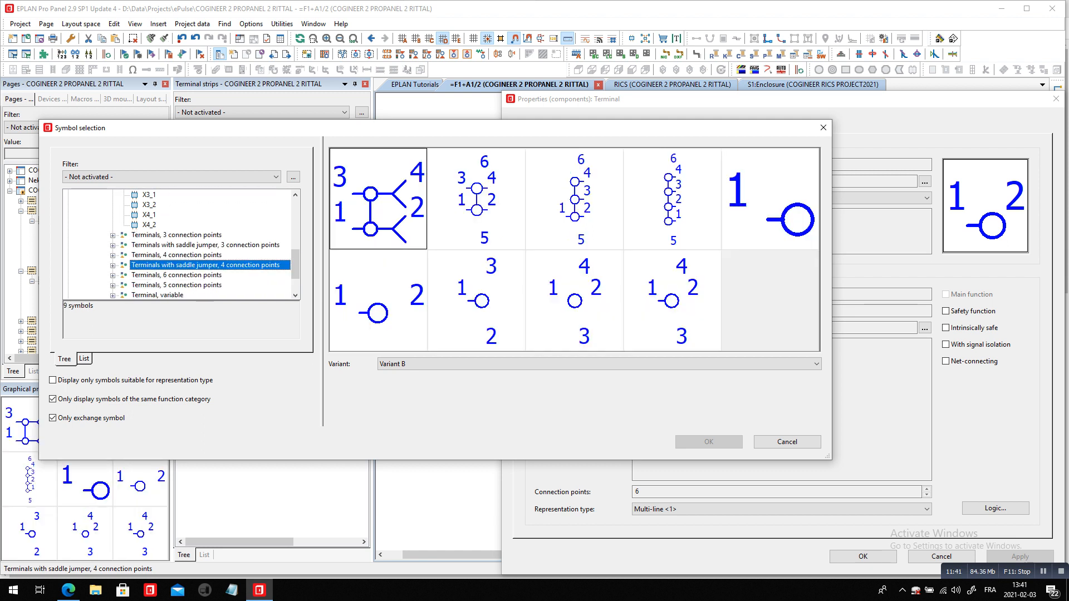
# Exchange the symbol of terminal 4 for XT4_2 in Variant D
pyautogui.click(476, 300)
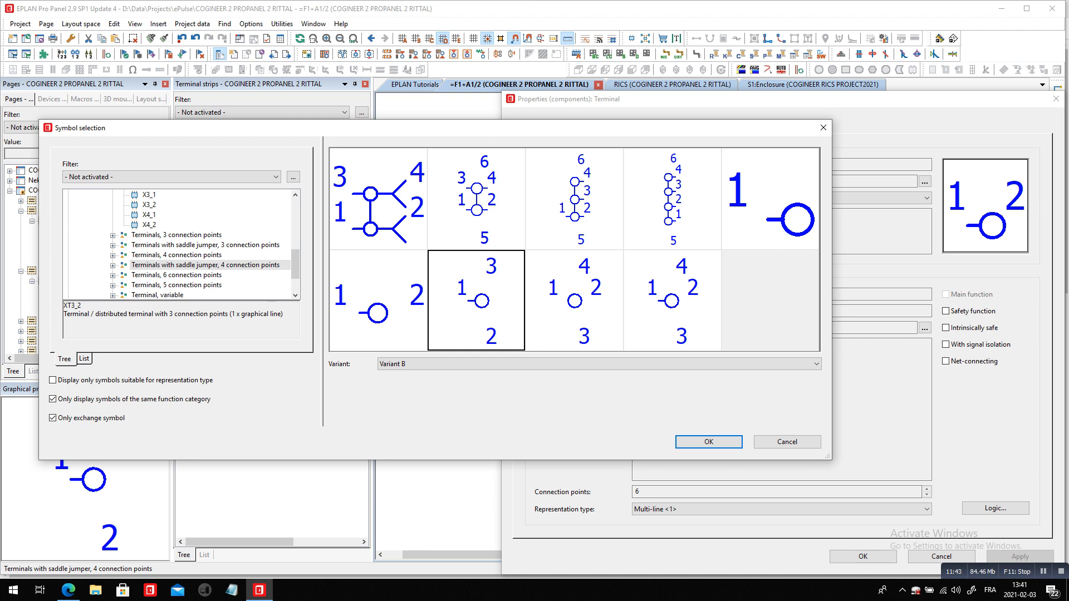
pyautogui.click(575, 301)
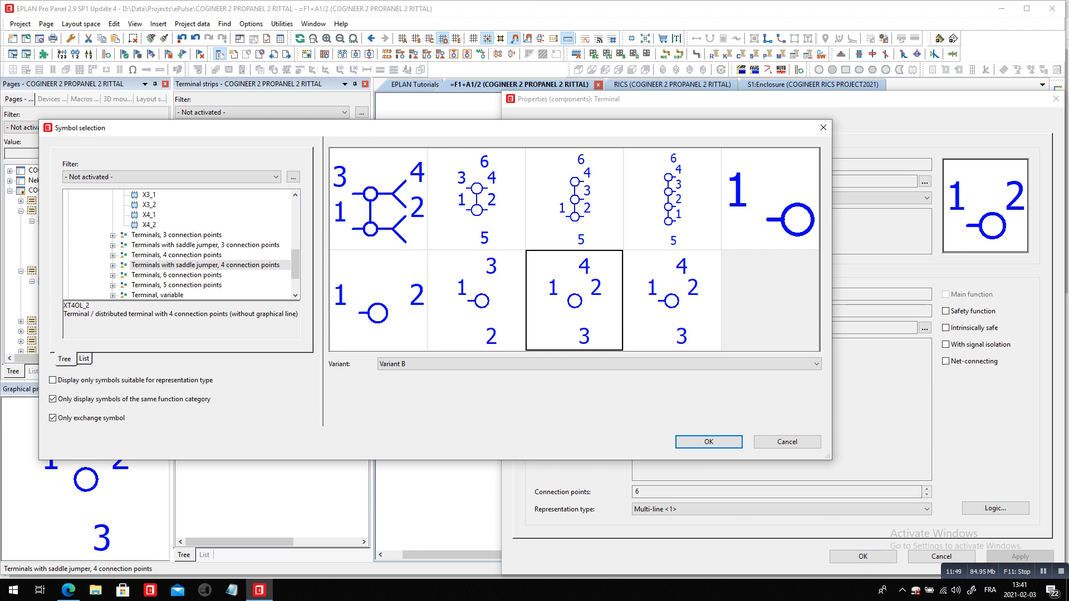
pyautogui.click(672, 301)
pyautogui.click(657, 364)
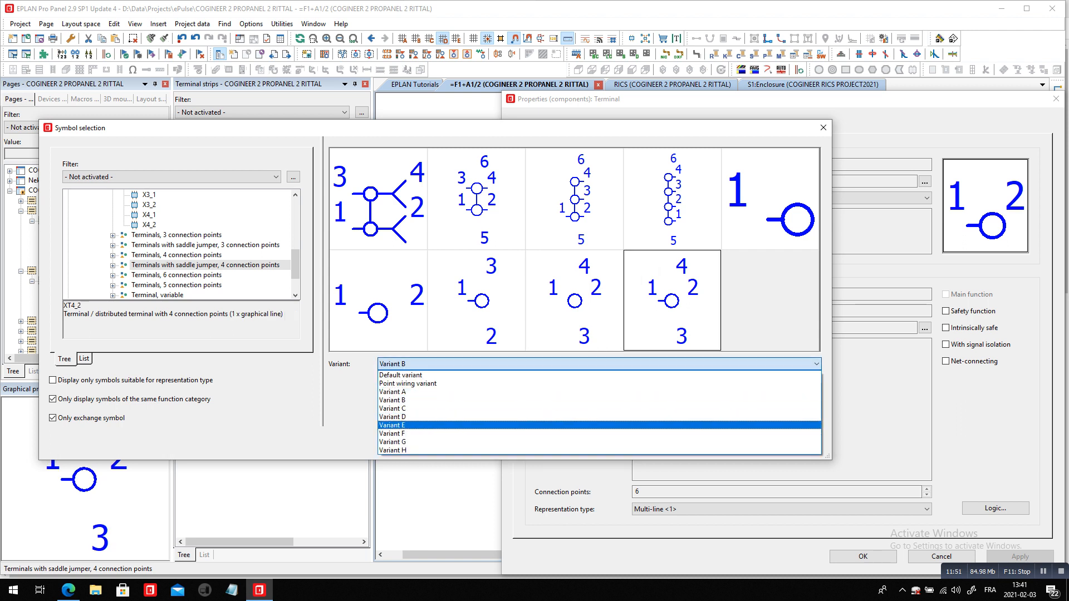
pyautogui.press('Up')
pyautogui.press('Return')
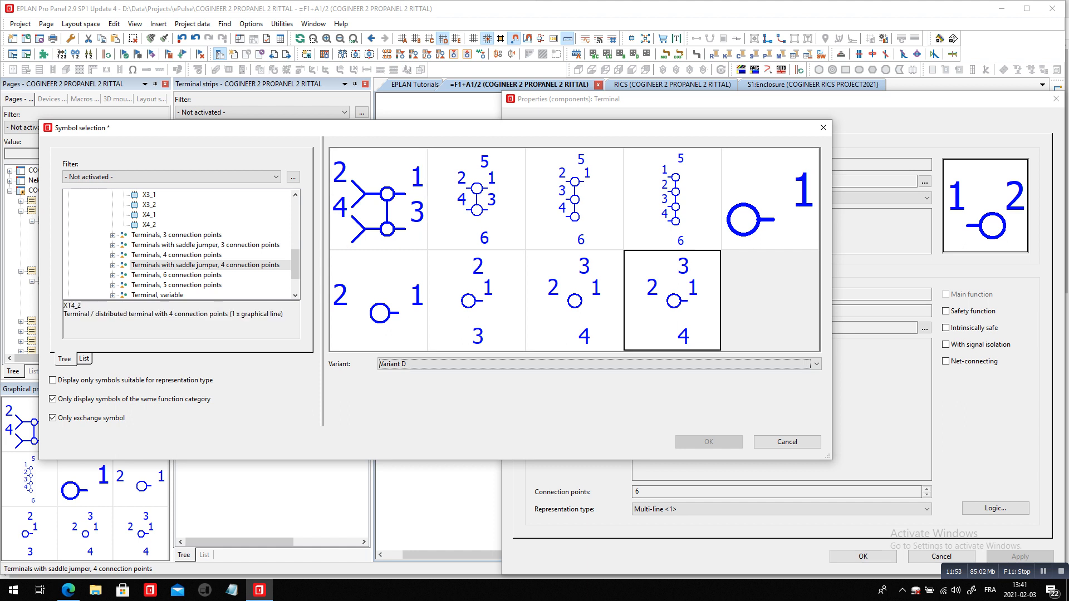
pyautogui.press('Return')
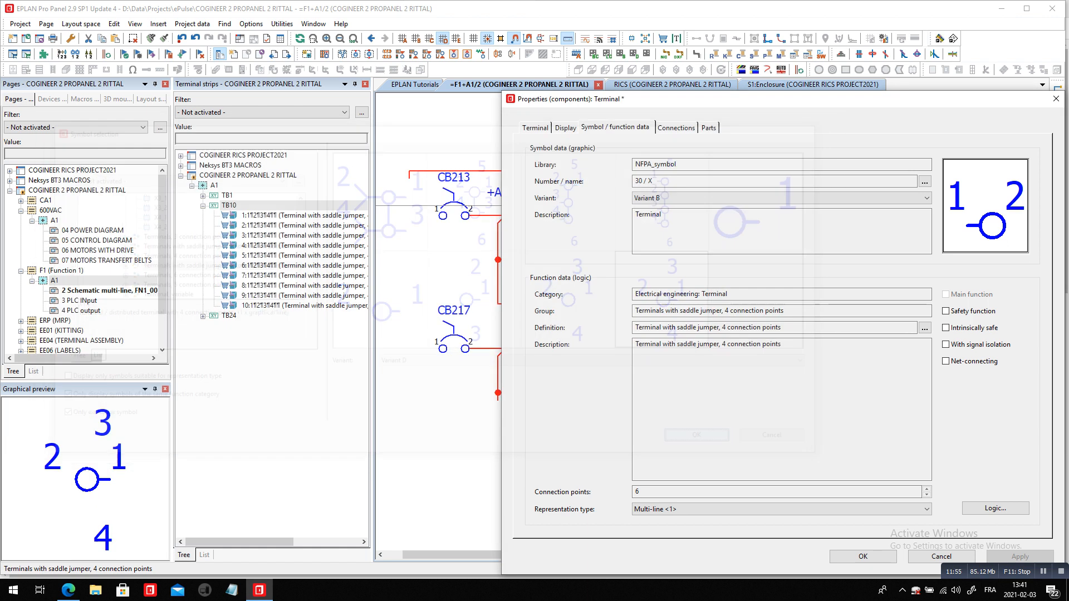
pyautogui.press('Return')
# Move the supply wire's corner closer to terminal 4 and insert an up-left angle that leads the wire directly into the terminal
pyautogui.scroll(4, 873, 163)
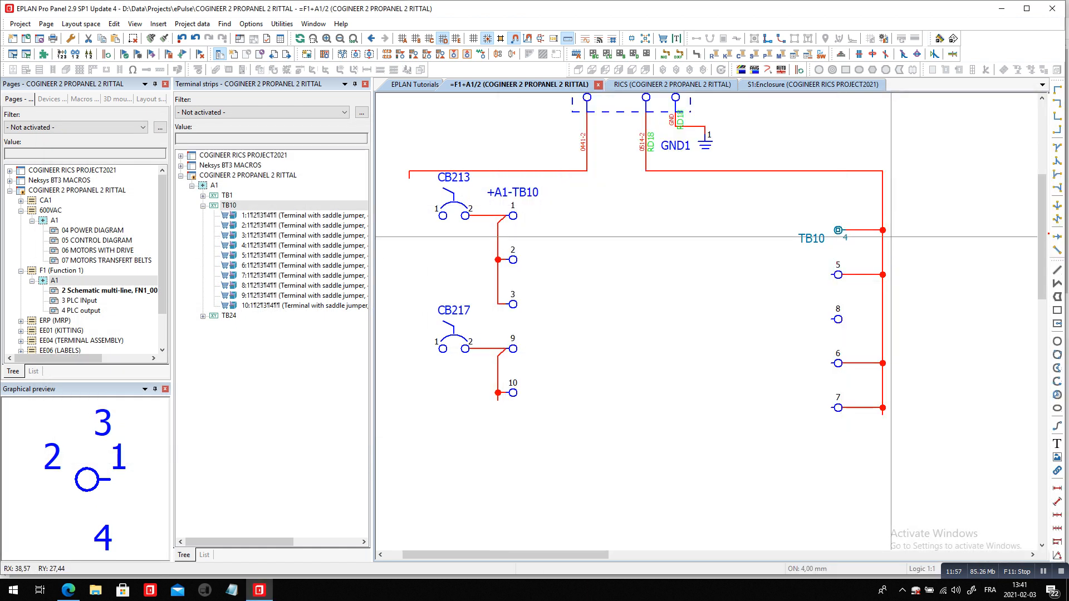
pyautogui.click(872, 145)
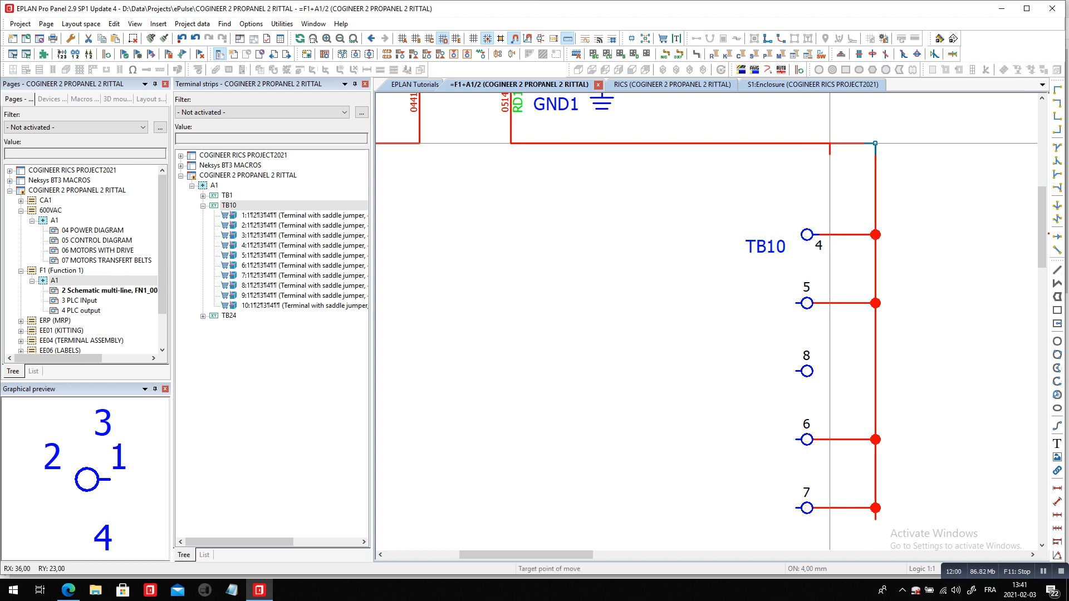
pyautogui.click(852, 144)
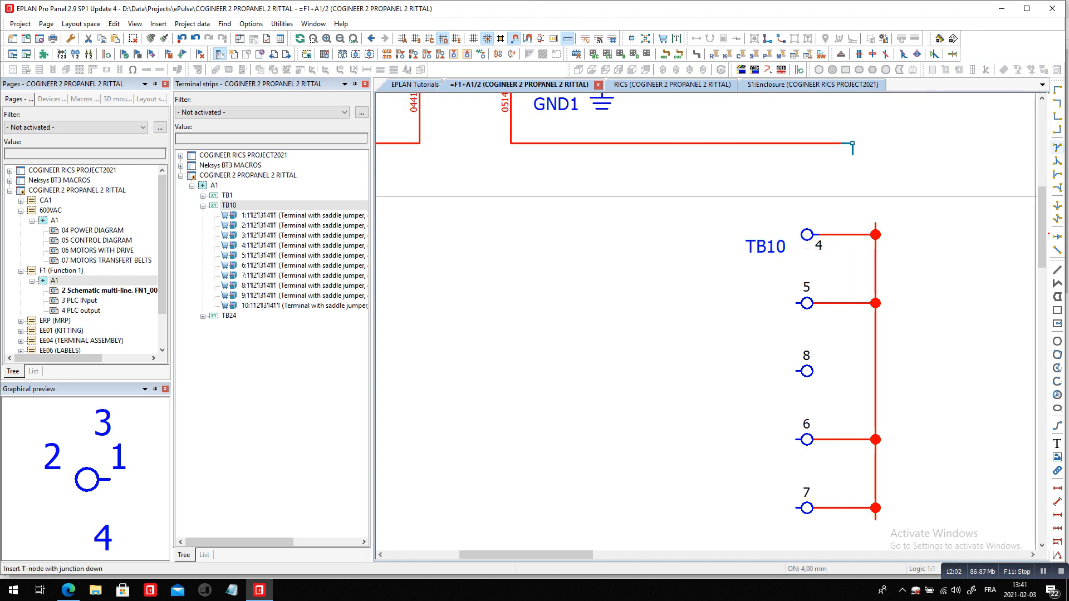
pyautogui.click(1057, 129)
pyautogui.click(852, 233)
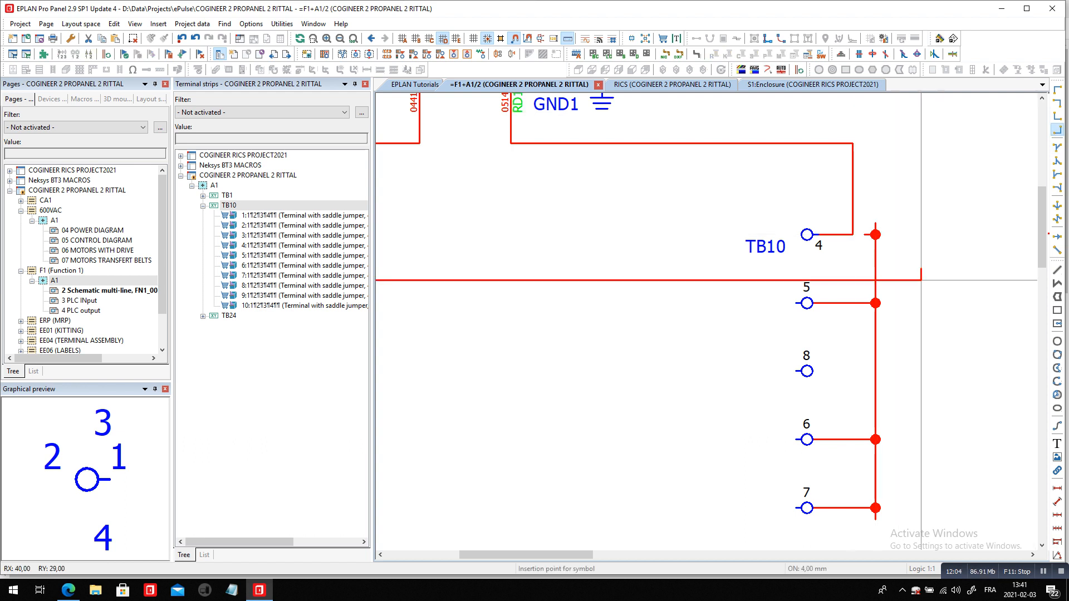
# Exchange the symbols of terminals 5, 6, 7 and 8 of TB10 for XT4_2 in Variant D
pyautogui.moveTo(772, 278); pyautogui.dragTo(814, 523)
pyautogui.rightClick(675, 455)
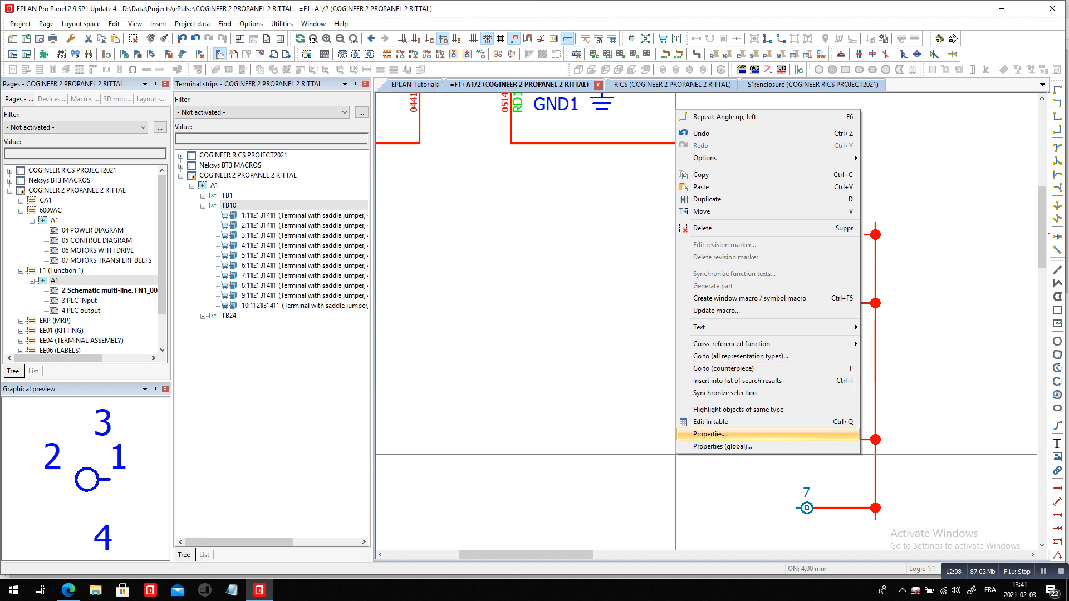
pyautogui.click(712, 434)
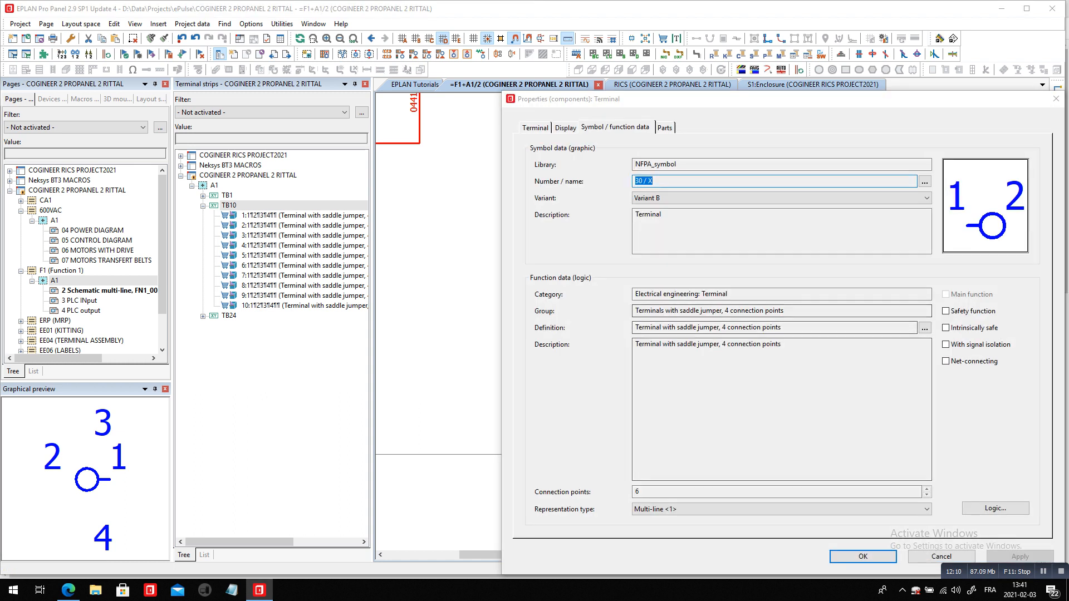
pyautogui.click(925, 181)
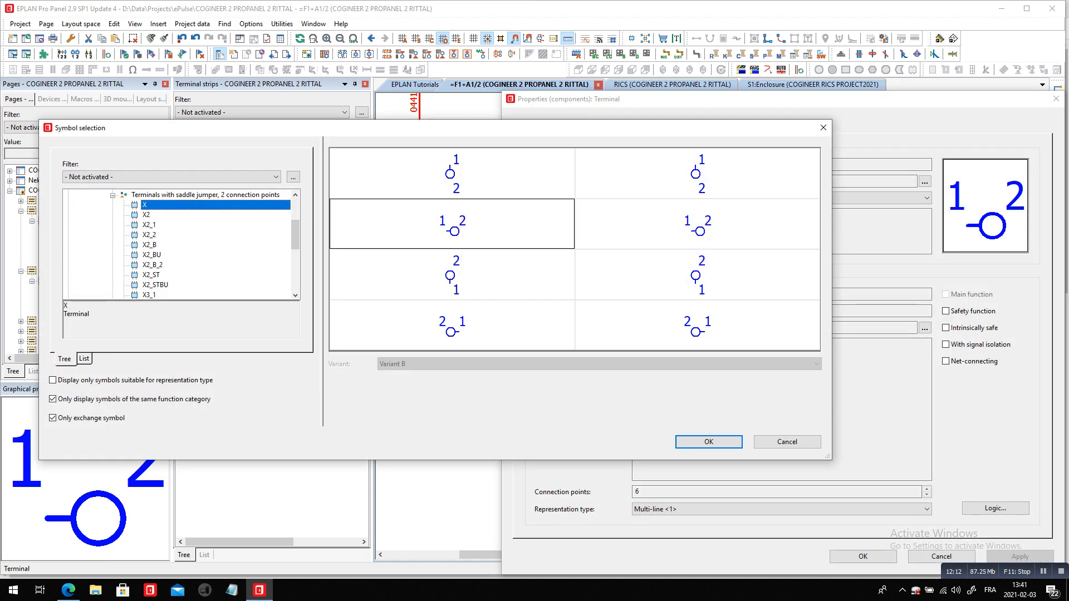
pyautogui.scroll(-4, 181, 245)
pyautogui.click(206, 255)
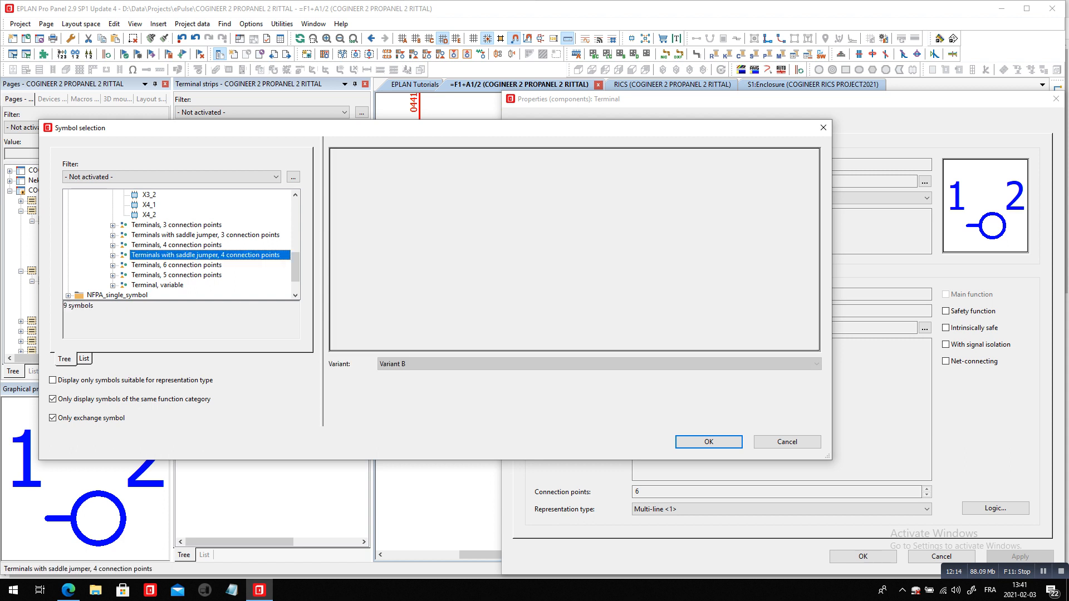
pyautogui.click(672, 301)
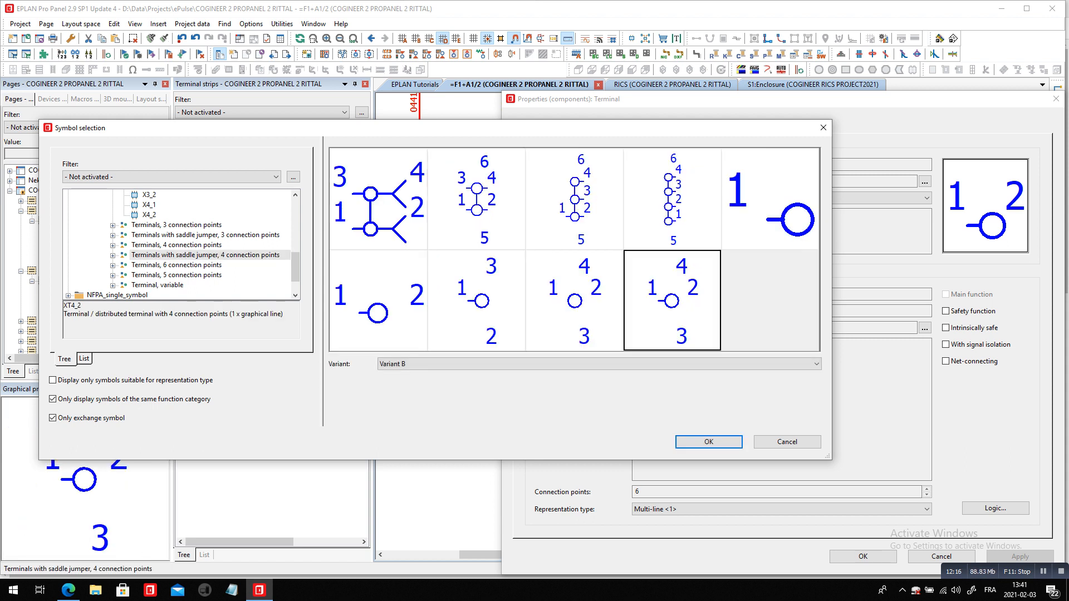
pyautogui.click(598, 364)
pyautogui.click(599, 417)
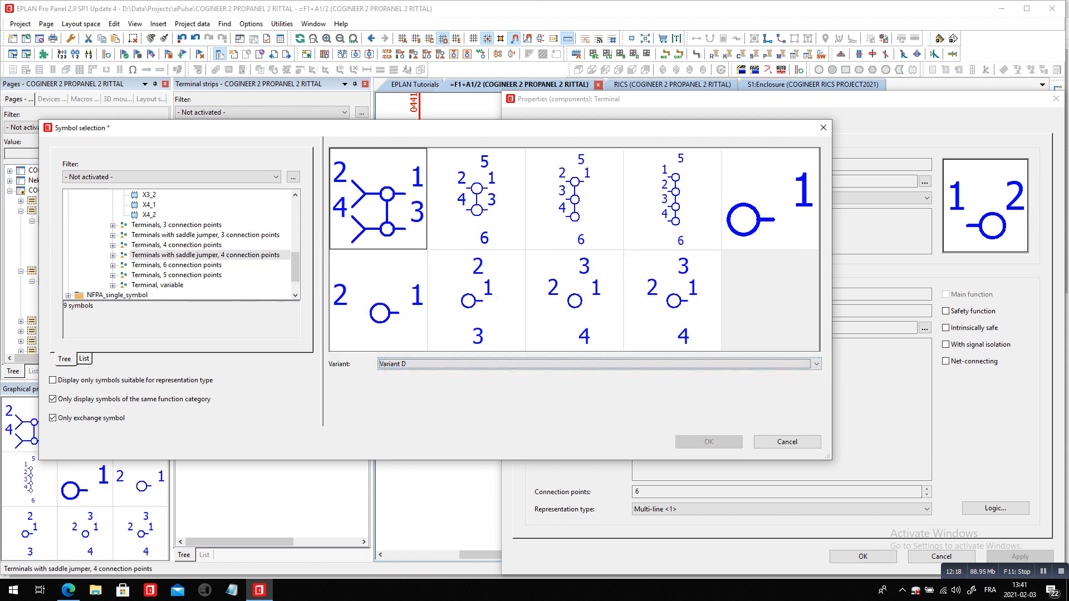
pyautogui.click(672, 301)
pyautogui.click(709, 442)
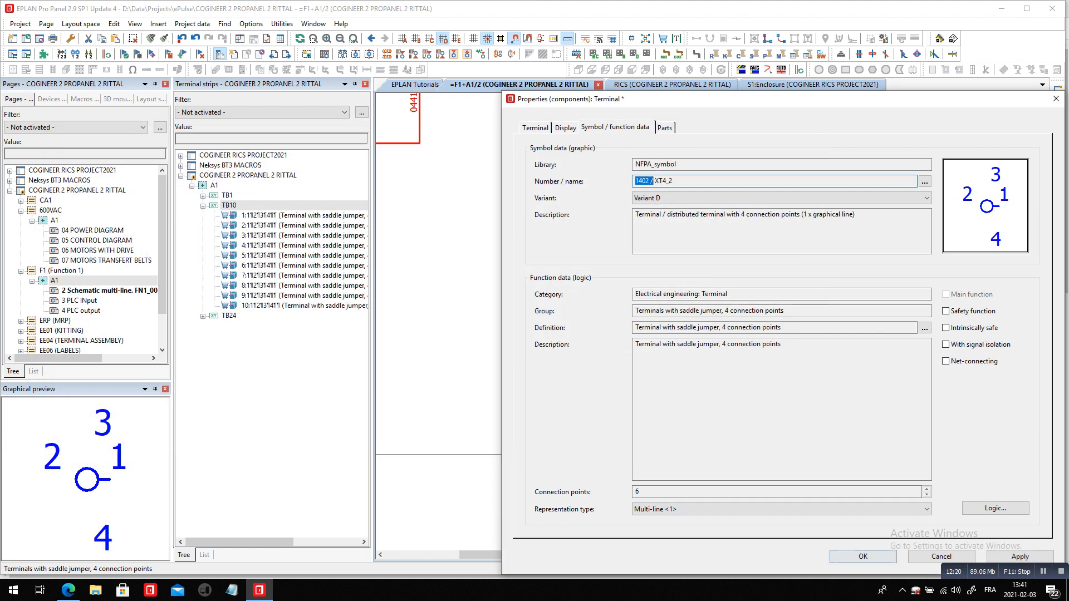
pyautogui.click(863, 556)
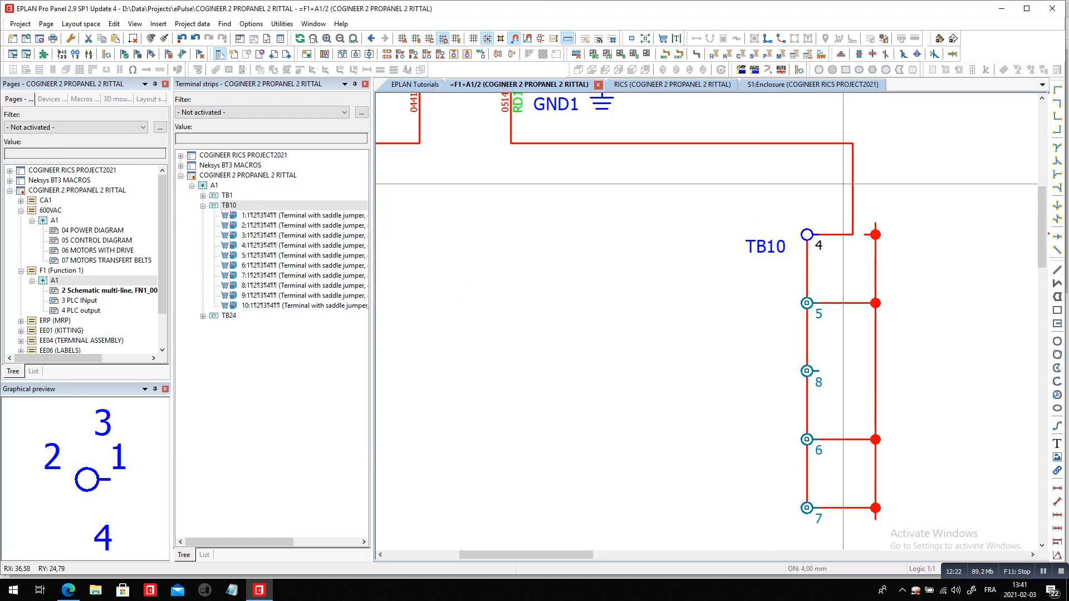
# Delete the vertical chain of T-nodes beside terminals 4 to 8 of TB10
pyautogui.moveTo(857, 190); pyautogui.dragTo(927, 526)
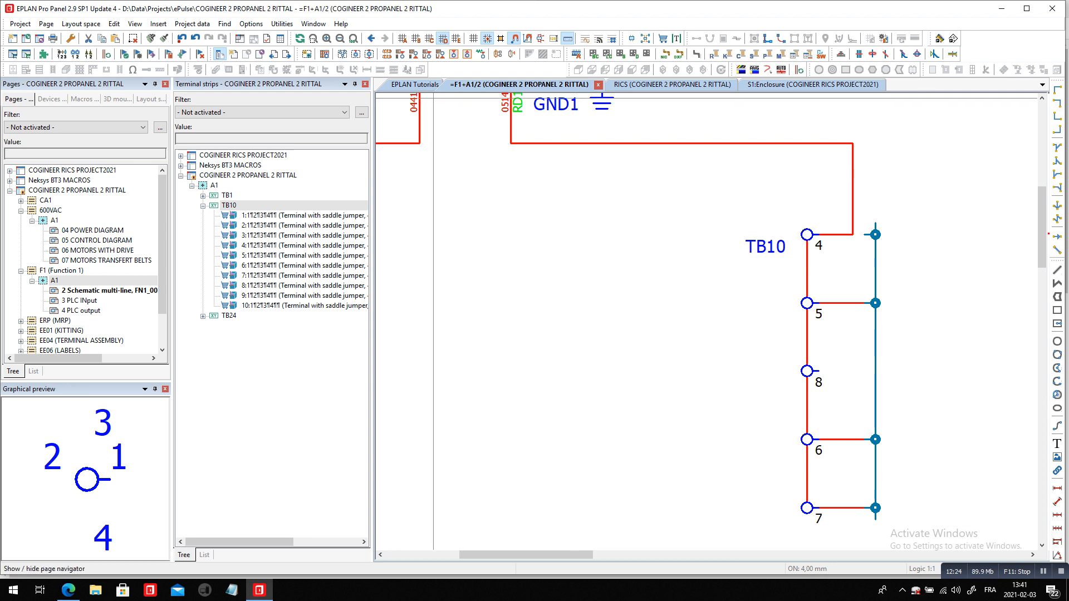
pyautogui.click(133, 39)
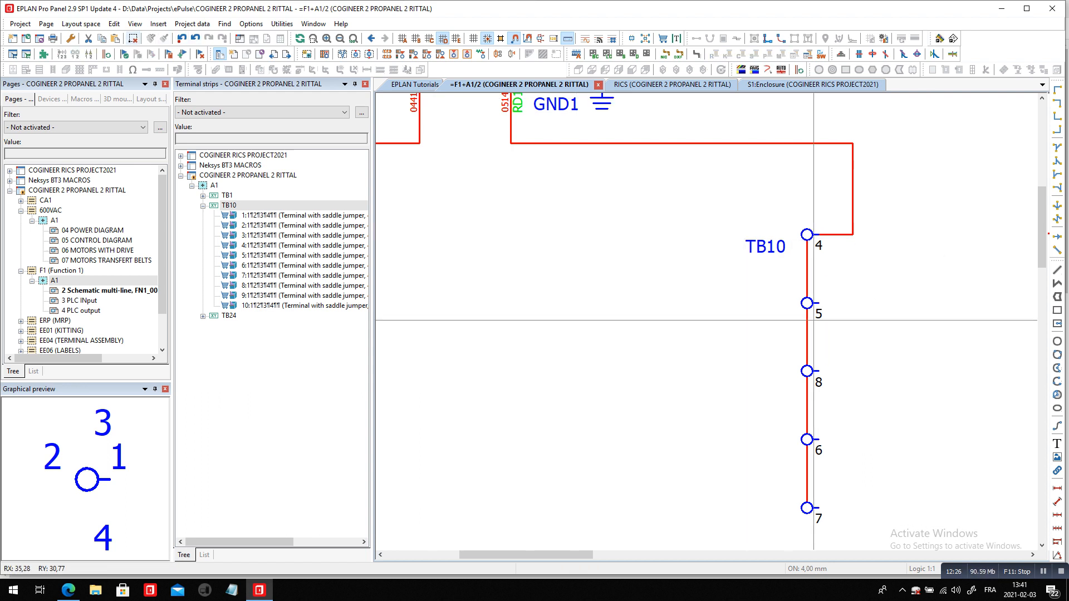
pyautogui.click(875, 240)
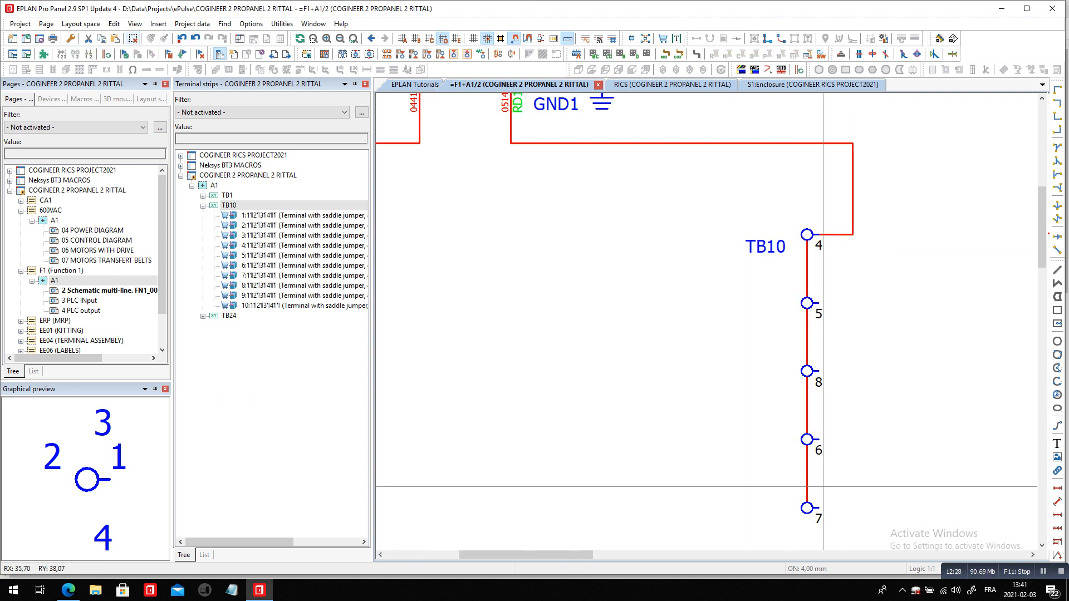
# Edit terminal strip TB10 and sort its terminals so they follow the saddle jumper chain 4, 5, 8, 6, 7
pyautogui.click(193, 24)
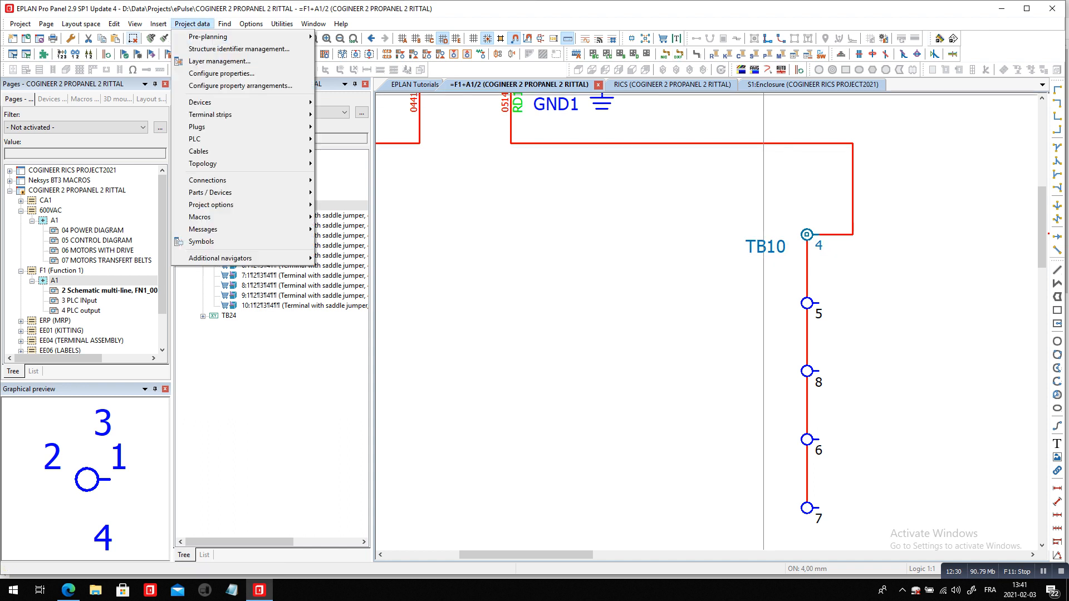
pyautogui.moveTo(222, 114)
pyautogui.click(341, 127)
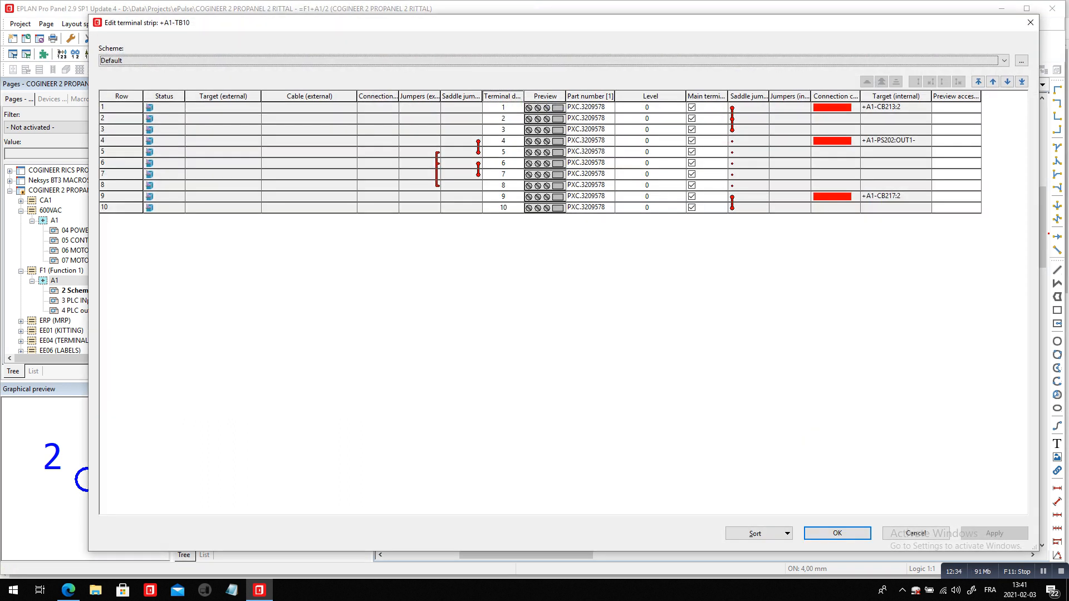
pyautogui.click(786, 533)
pyautogui.click(763, 532)
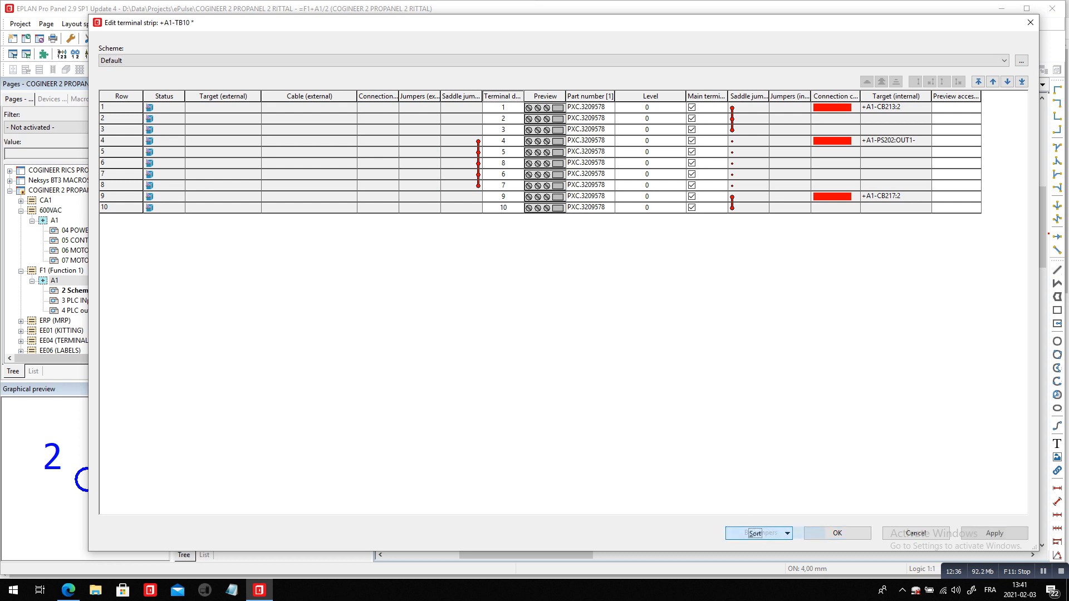
# Number all terminals of TB10 in sorted order with start value 1 and increment 1, and apply the changes to the schematic
pyautogui.click(503, 96)
pyautogui.rightClick(505, 99)
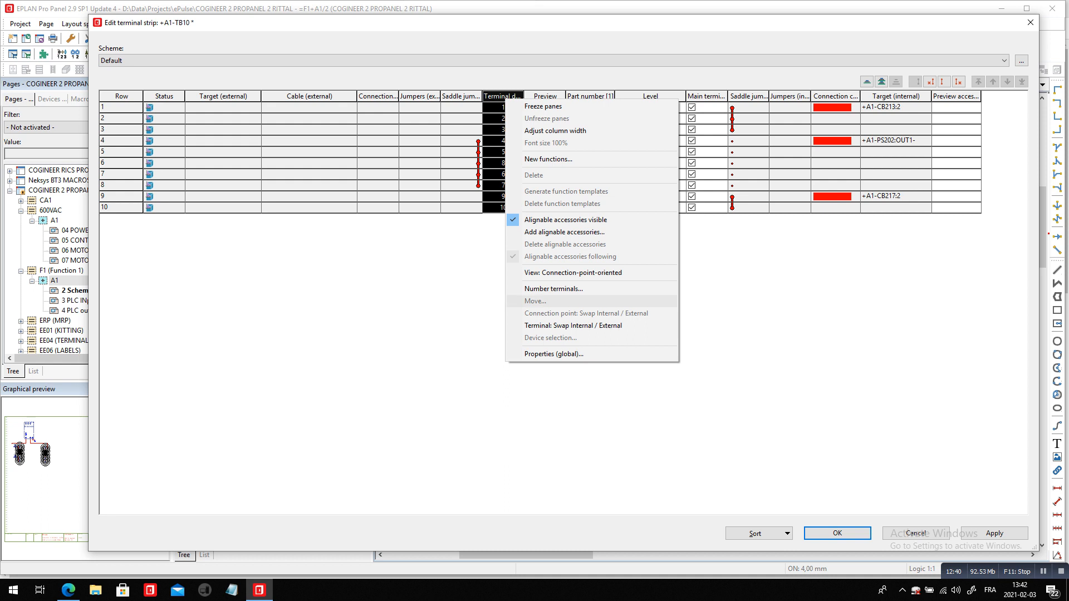
pyautogui.click(553, 288)
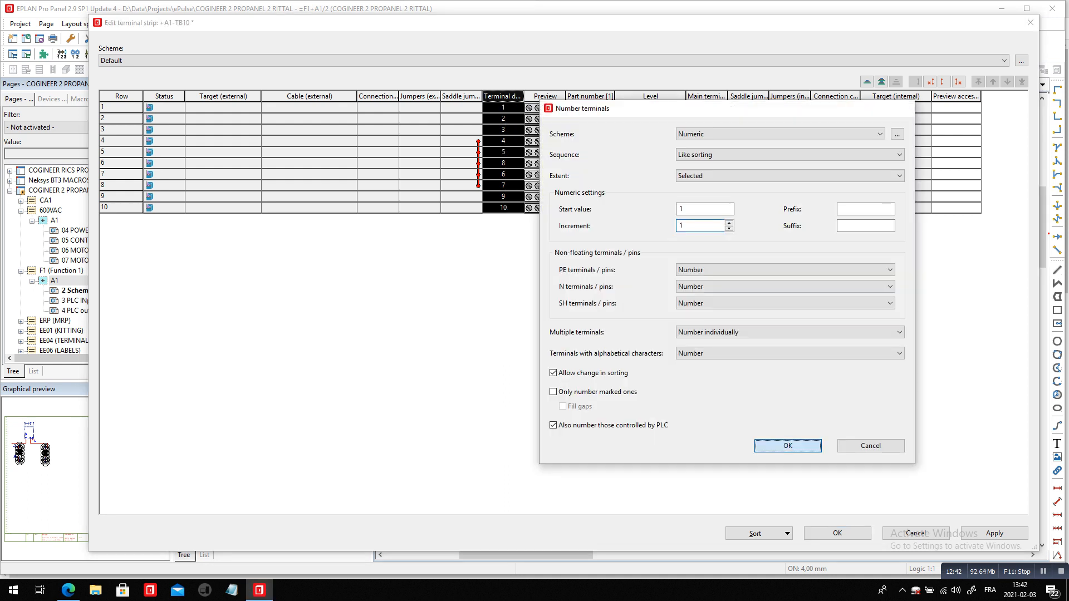
pyautogui.press('Return')
pyautogui.click(838, 532)
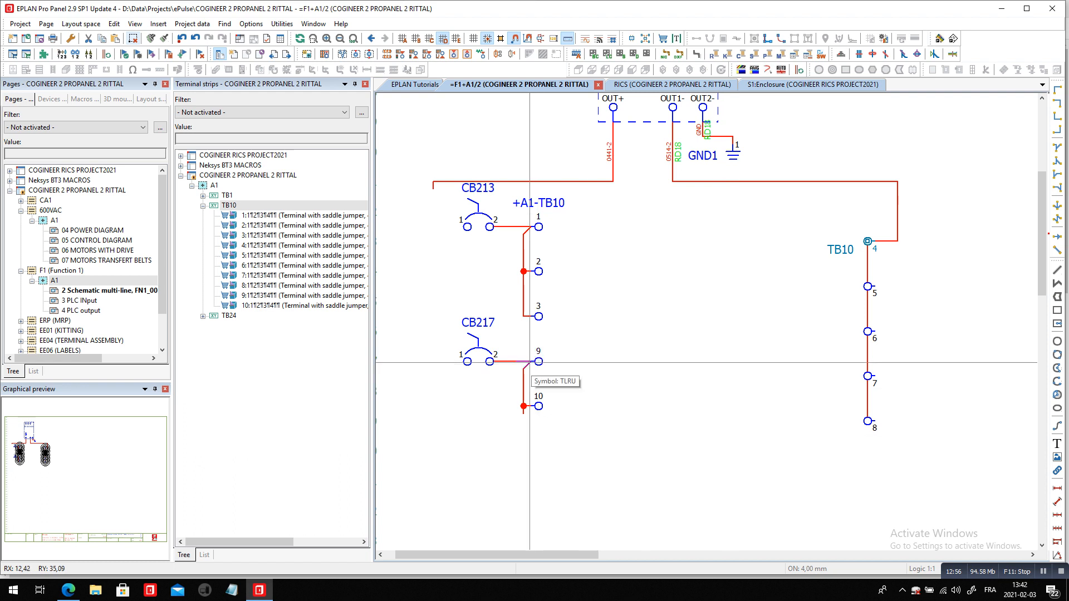
# Insert two T-nodes that feed CB213 and CB217 from the OUT+ supply wire
pyautogui.scroll(-1, 532, 365)
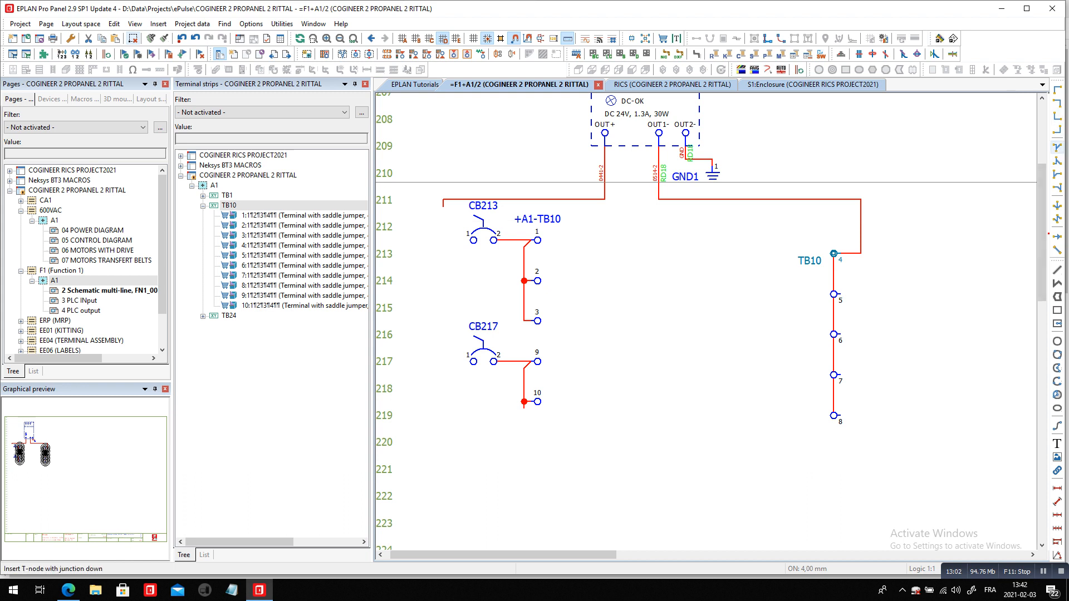
pyautogui.click(1056, 174)
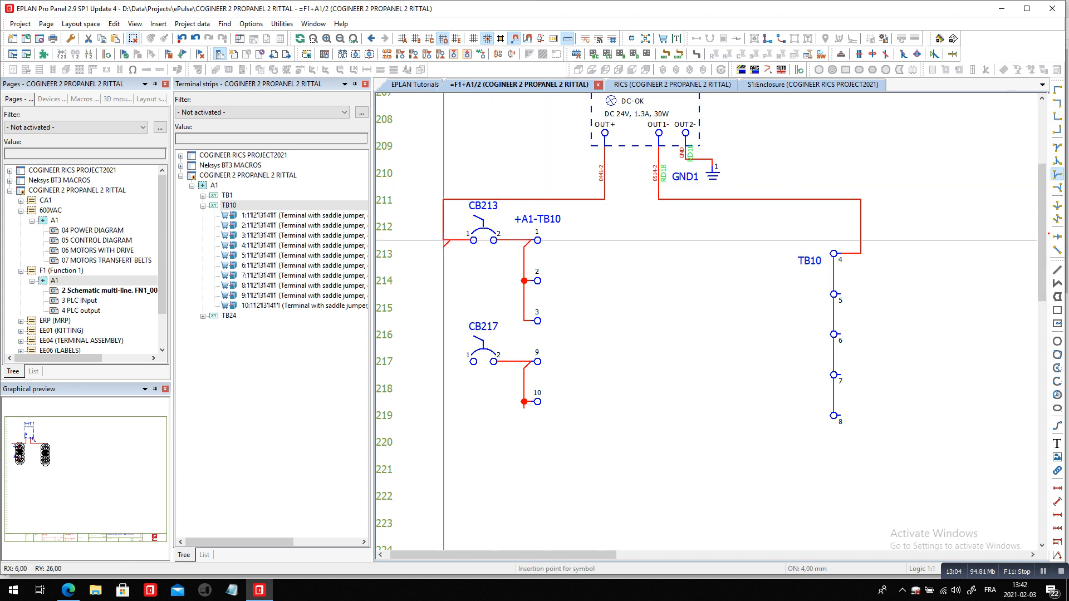
pyautogui.click(443, 240)
pyautogui.click(443, 361)
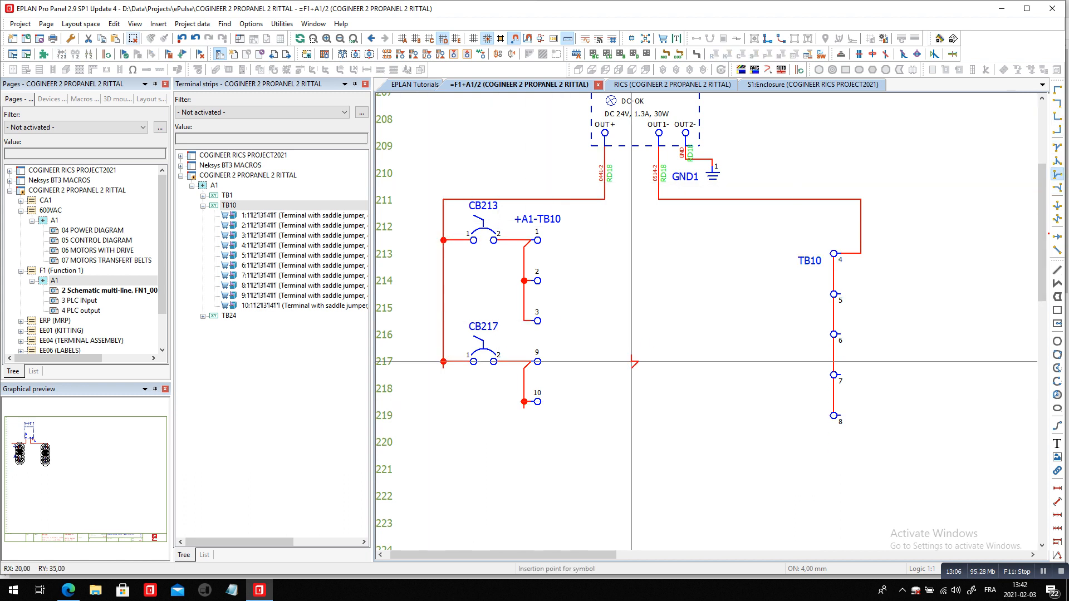
pyautogui.press('Escape')
# Delete terminals 2, 3, 10 and 5 to 8 of TB10 together with the T-nodes and angle wiring terminals 1 to 3, 9 and 10
pyautogui.moveTo(514, 256); pyautogui.dragTo(585, 327)
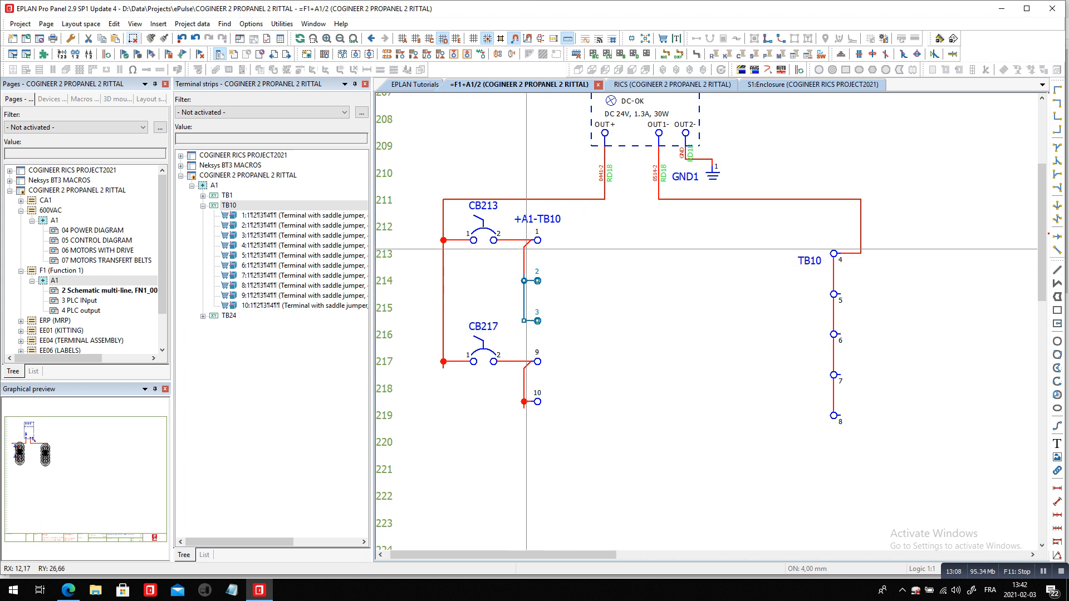
pyautogui.keyDown('ctrl'); pyautogui.click(521, 370); pyautogui.keyUp('ctrl')
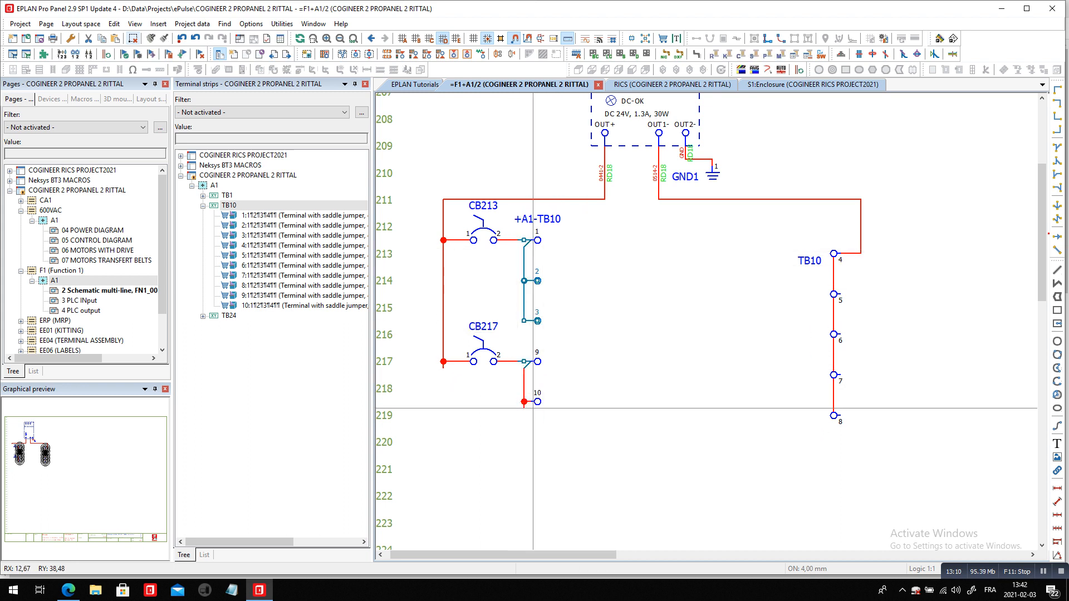
pyautogui.keyDown('ctrl'); pyautogui.moveTo(514, 388); pyautogui.dragTo(582, 422); pyautogui.keyUp('ctrl')
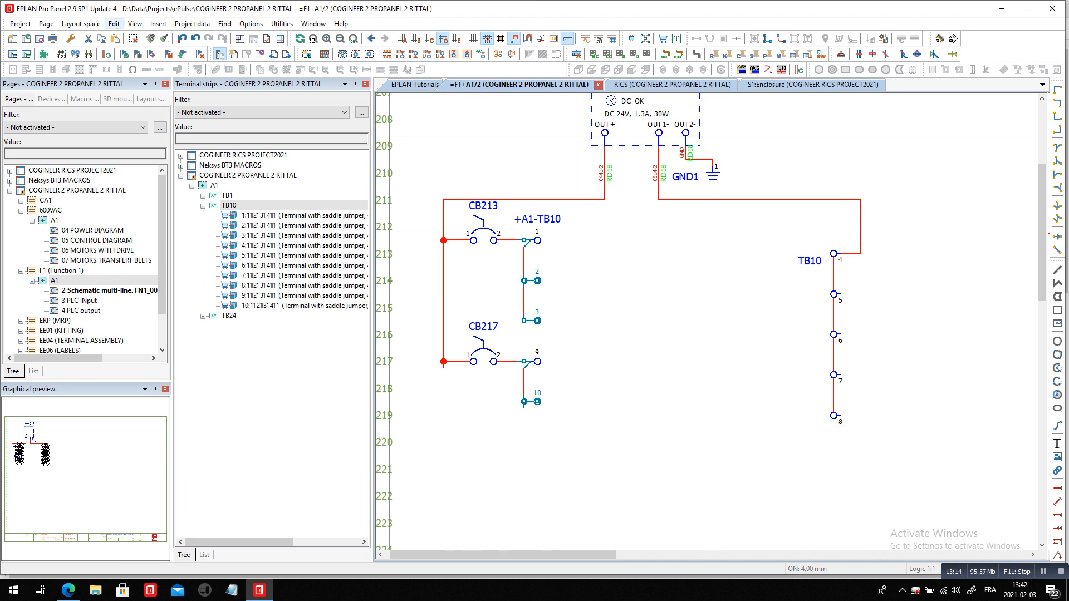
pyautogui.click(132, 38)
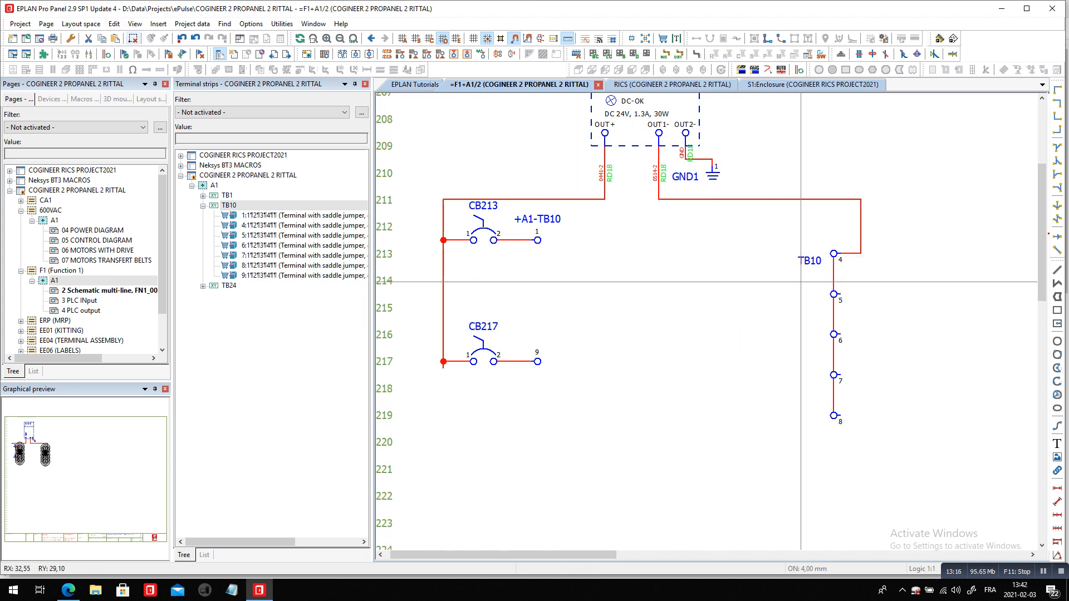
pyautogui.moveTo(777, 266); pyautogui.dragTo(877, 548)
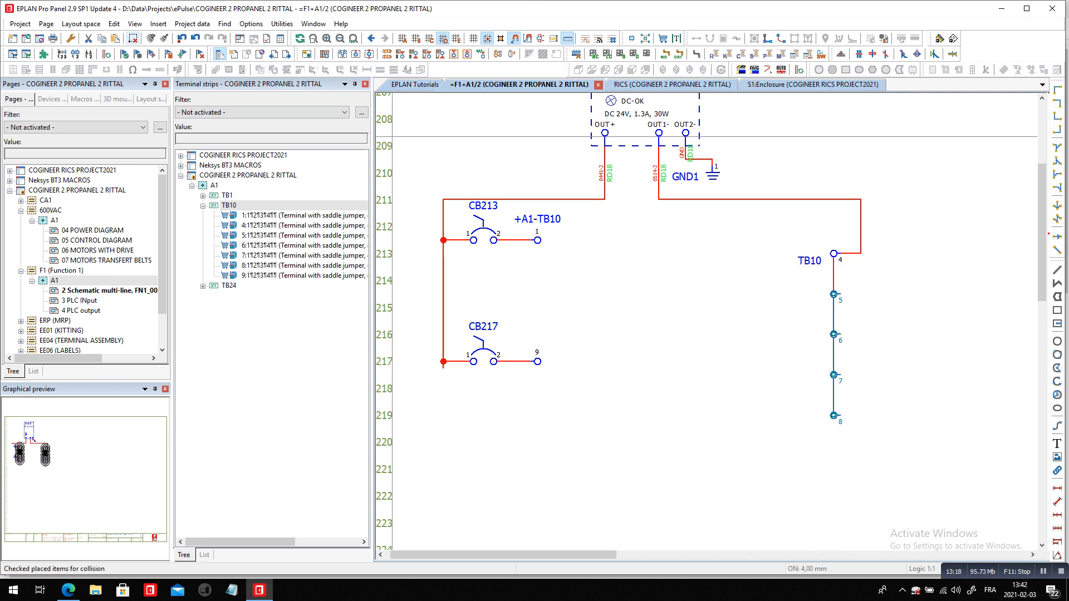
pyautogui.click(133, 37)
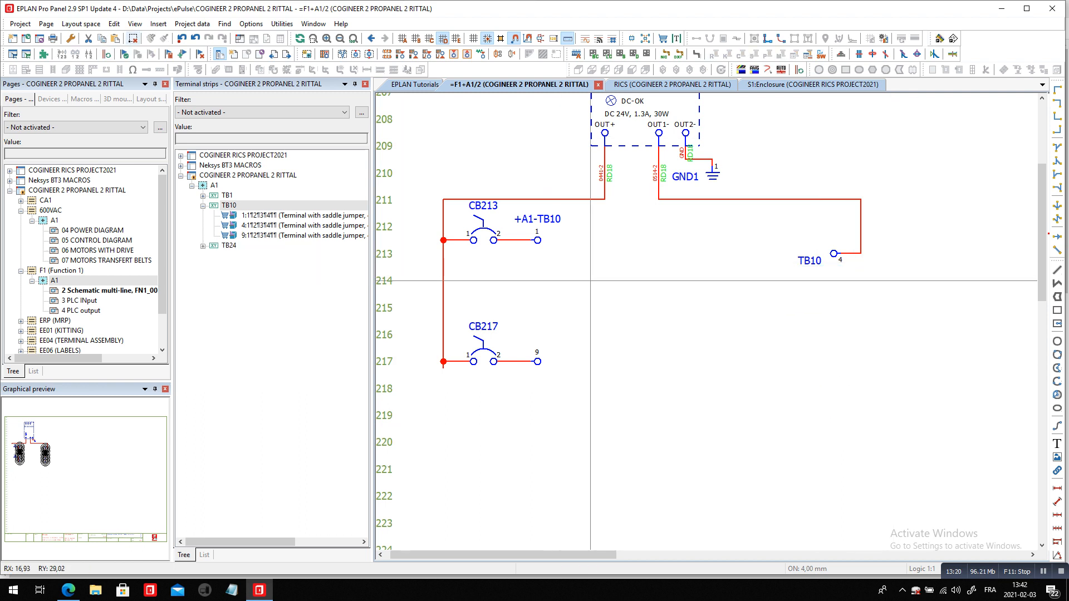
# Place an interruption point named 24V1 on the wire leaving terminal 1 of TB10
pyautogui.click(1056, 236)
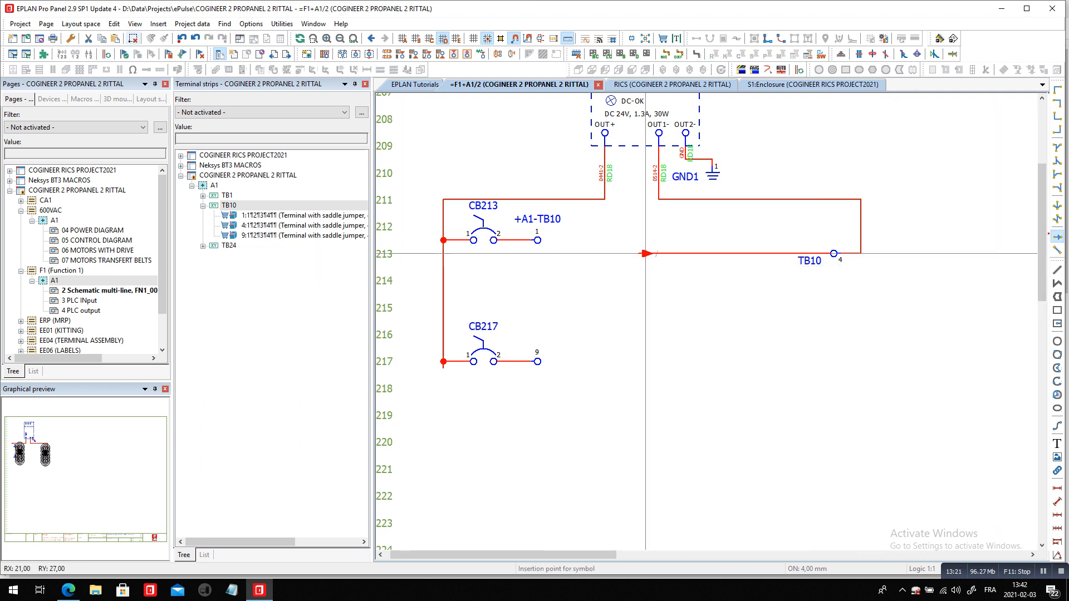
pyautogui.click(605, 240)
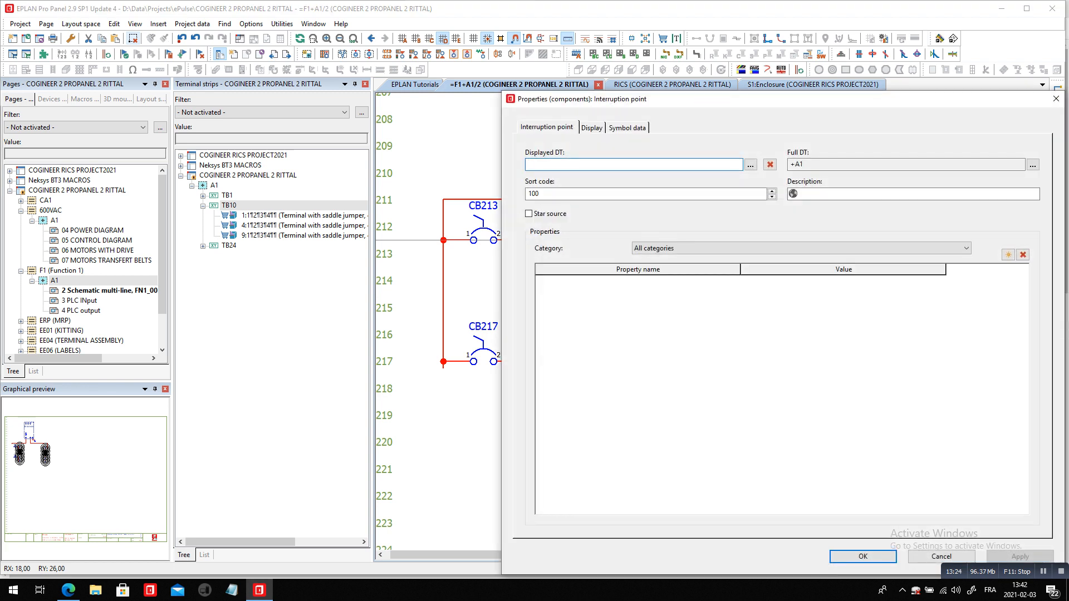
pyautogui.write('4V1')
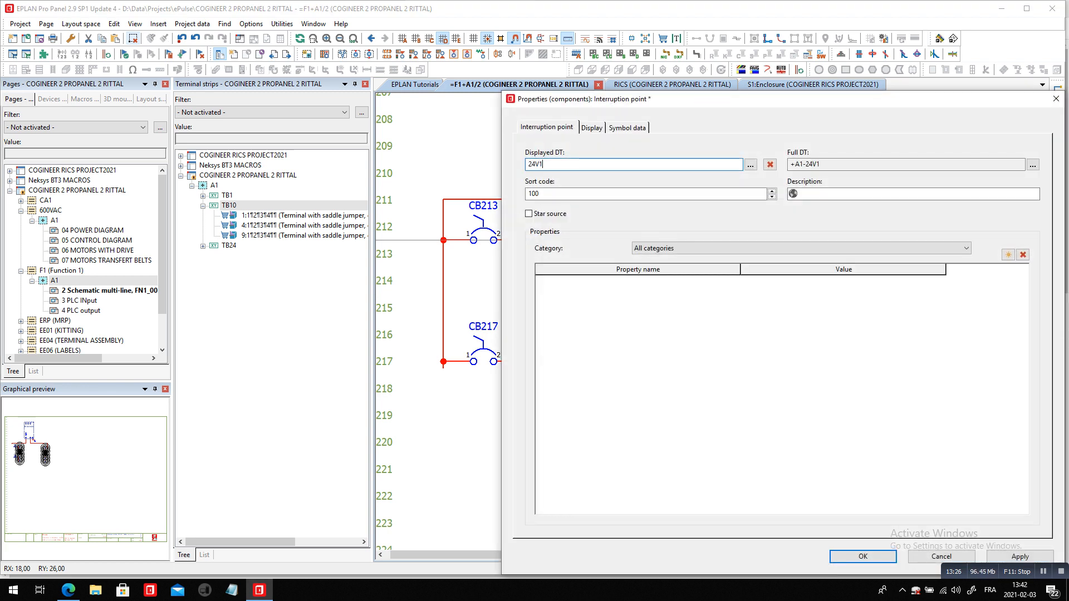
pyautogui.press('Return')
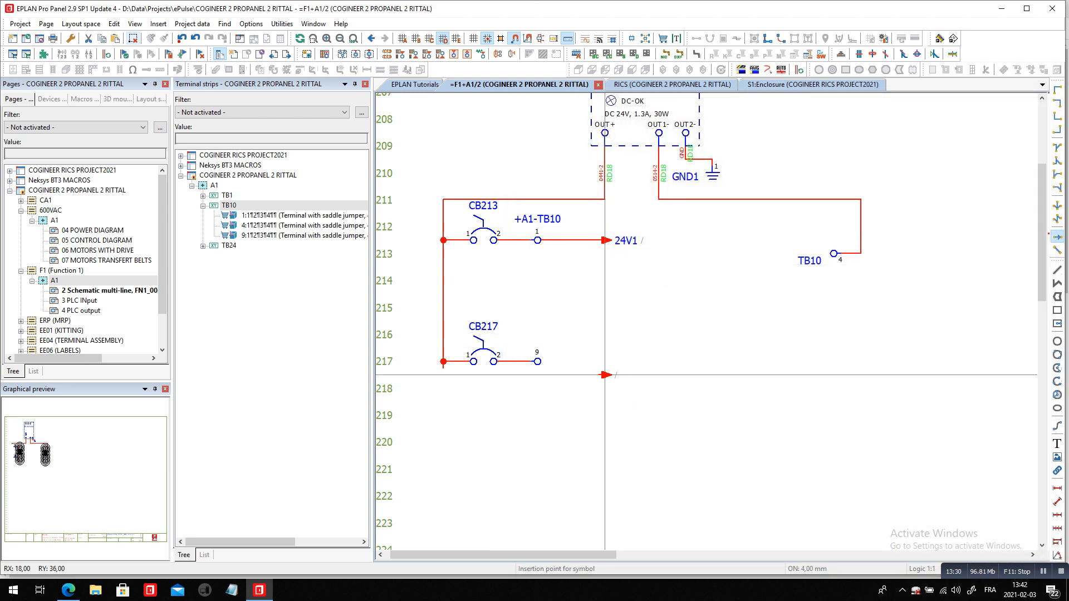
# Place an interruption point named 24V2 on the wire leaving terminal 9 of TB10
pyautogui.click(592, 361)
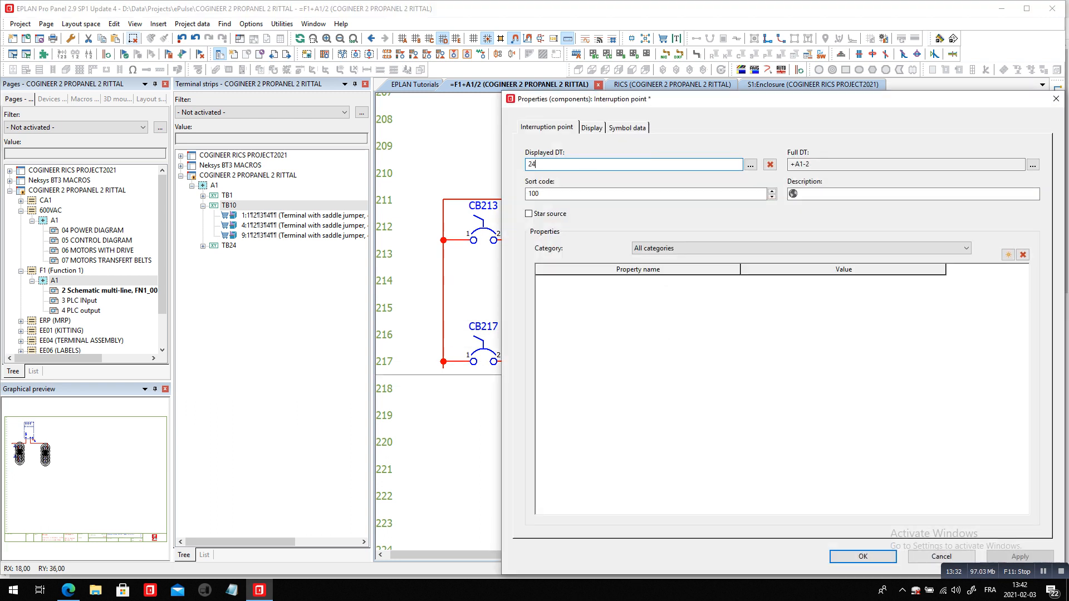
pyautogui.press('Return')
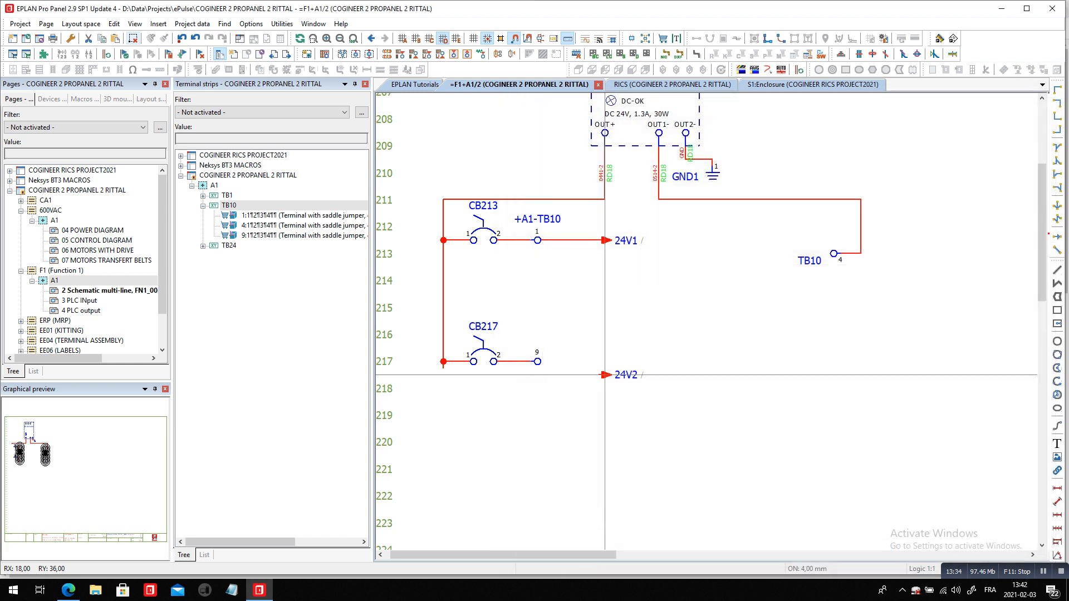
pyautogui.press('Escape')
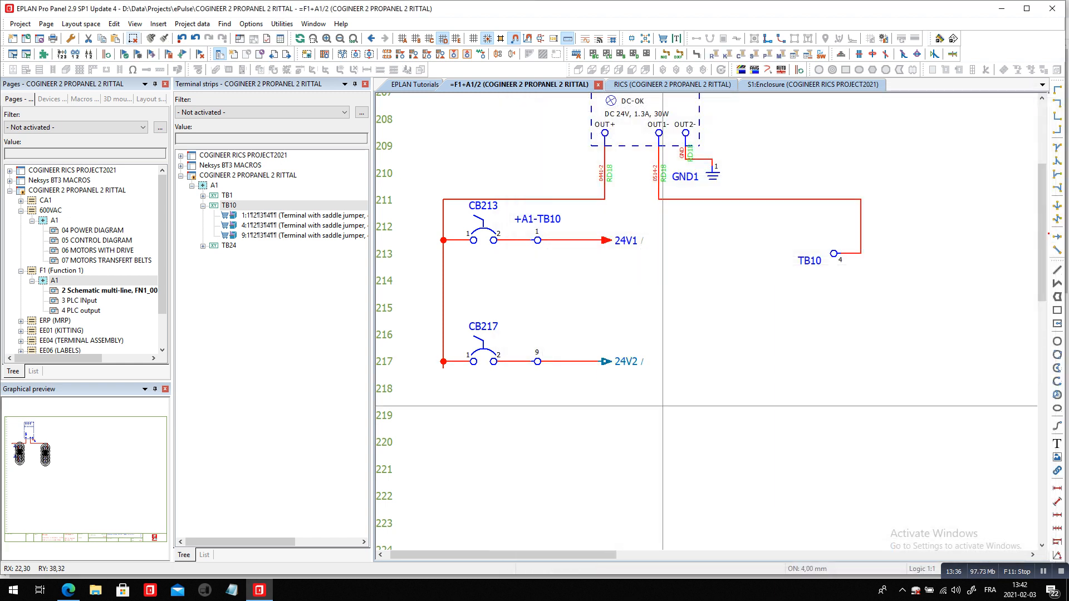
# Place an interruption point named COM, rotated to continue the wire leaving terminal 4 of TB10
pyautogui.click(1057, 236)
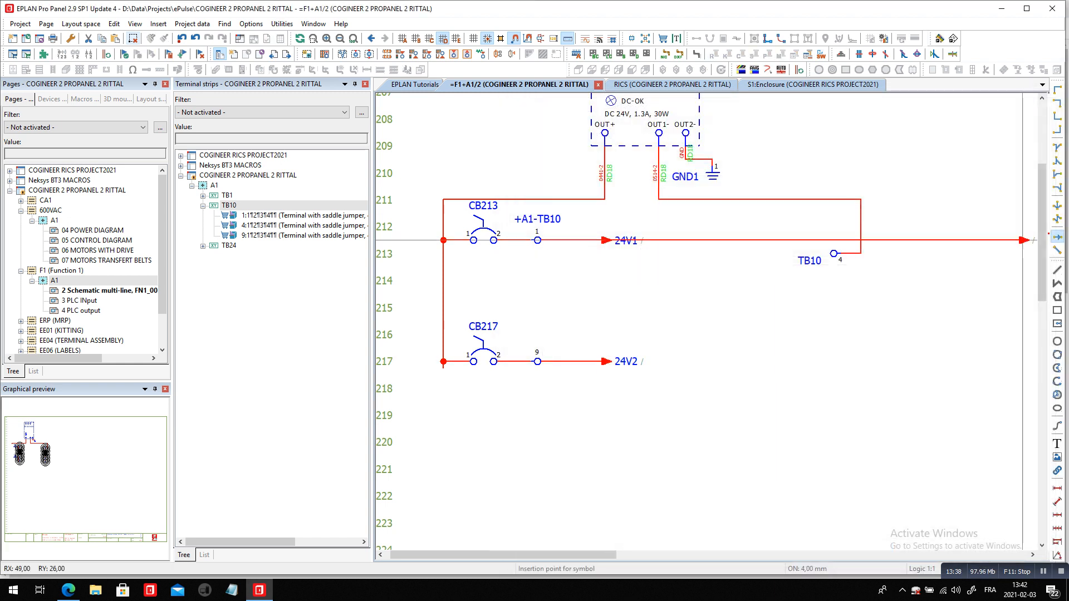
pyautogui.press('ctrl')
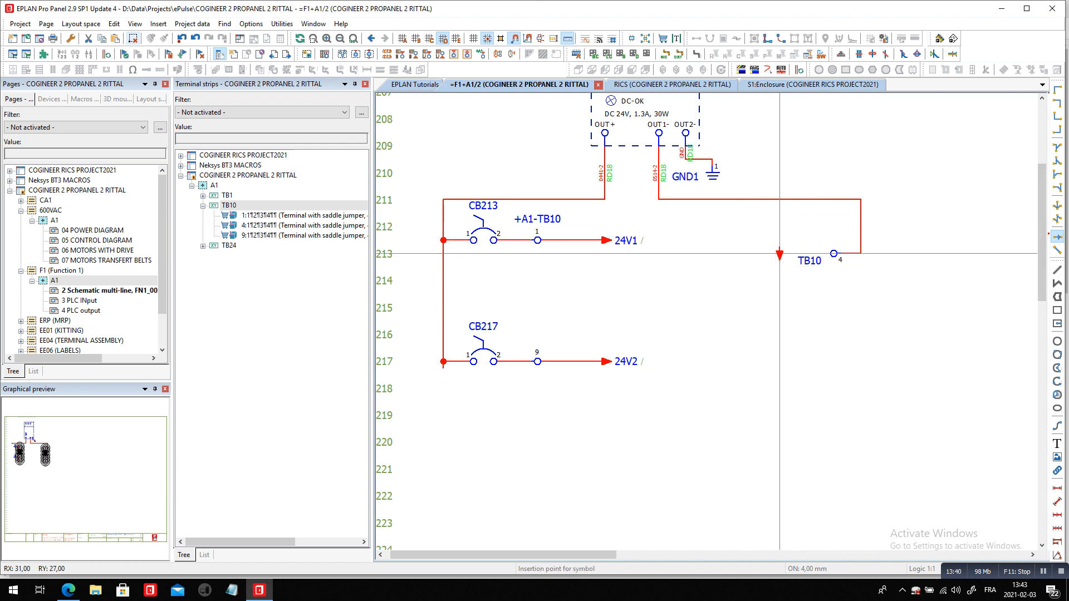
pyautogui.press('ctrl')
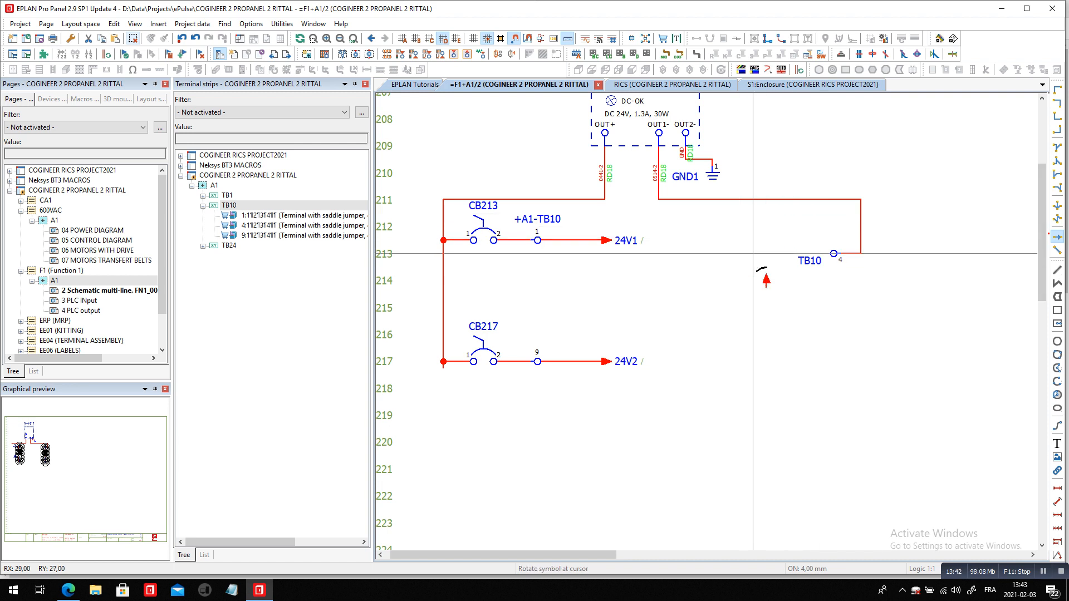
pyautogui.click(780, 254)
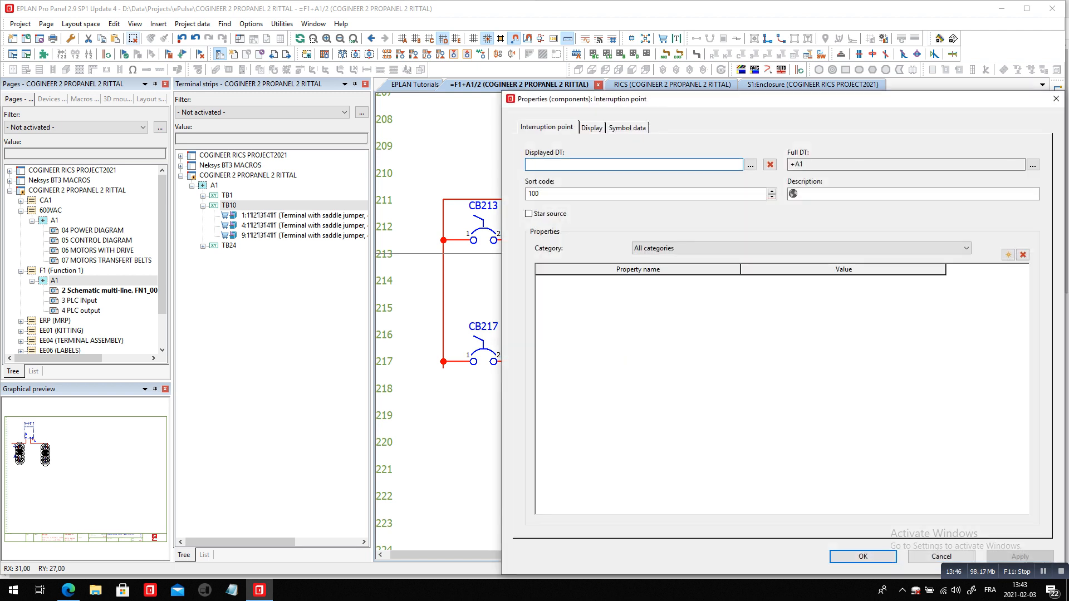
pyautogui.write('COM')
pyautogui.press('Return')
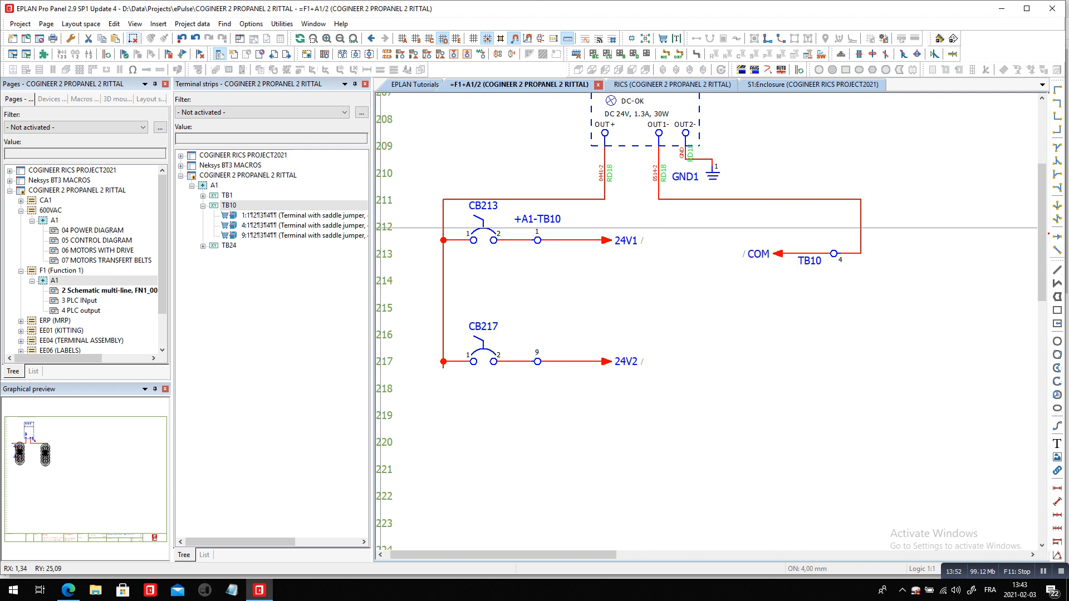
# On page 3 PLC INput, insert the SSD NO contact symbol at row 310, wired to the first PLC input
pyautogui.press('pagedown')
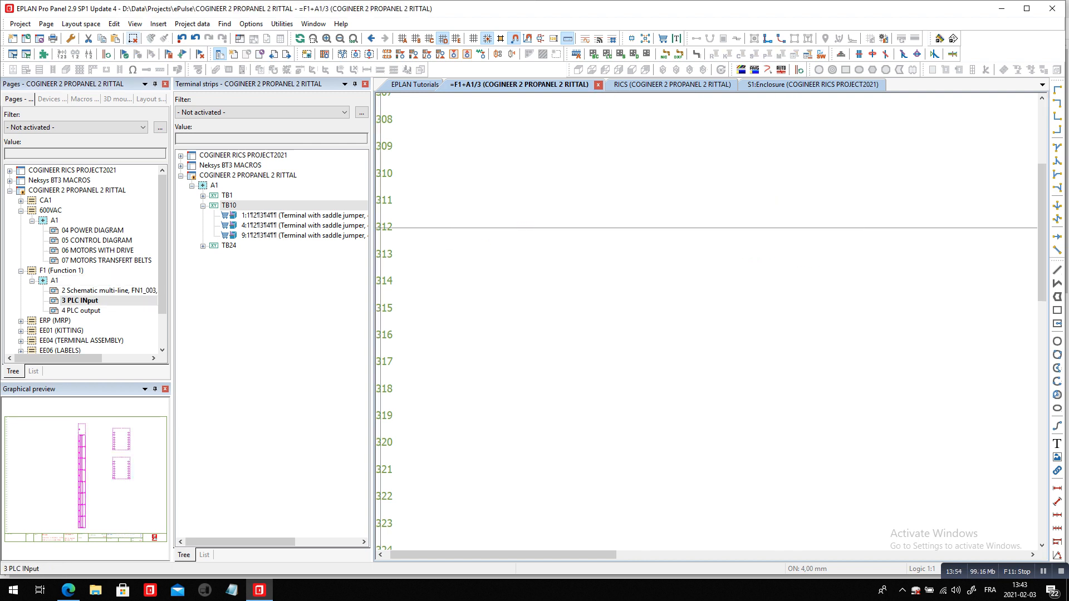
pyautogui.click(354, 38)
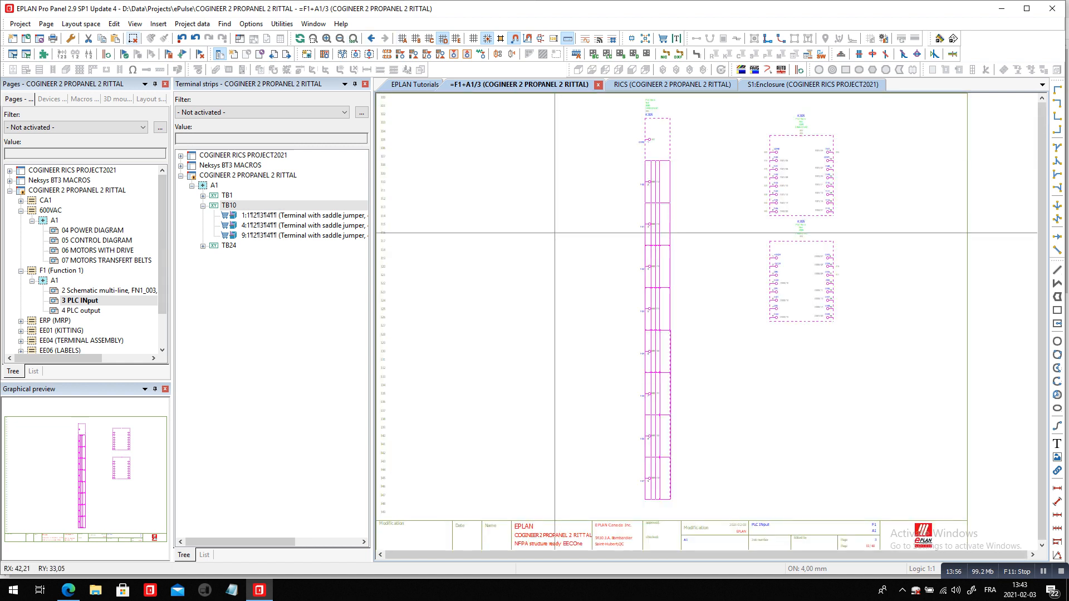
pyautogui.scroll(2, 404, 173)
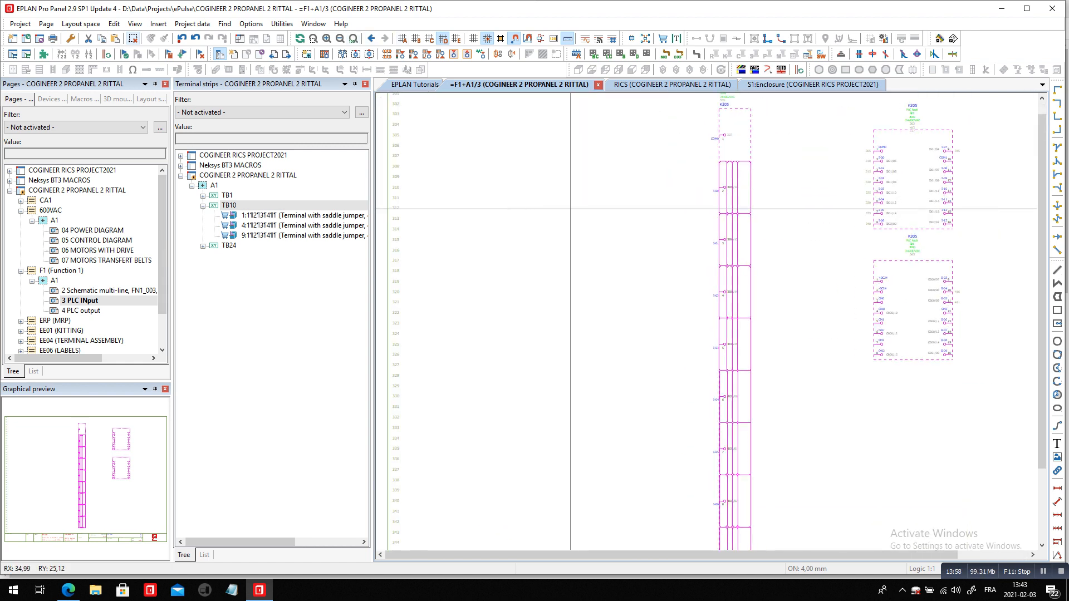
pyautogui.rightClick(488, 168)
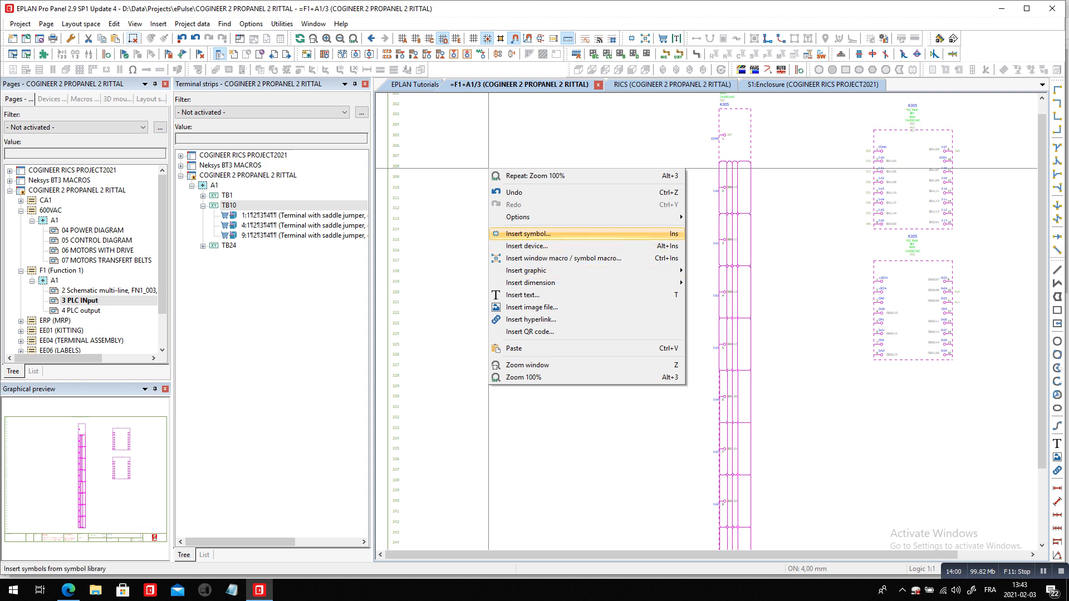
pyautogui.click(526, 234)
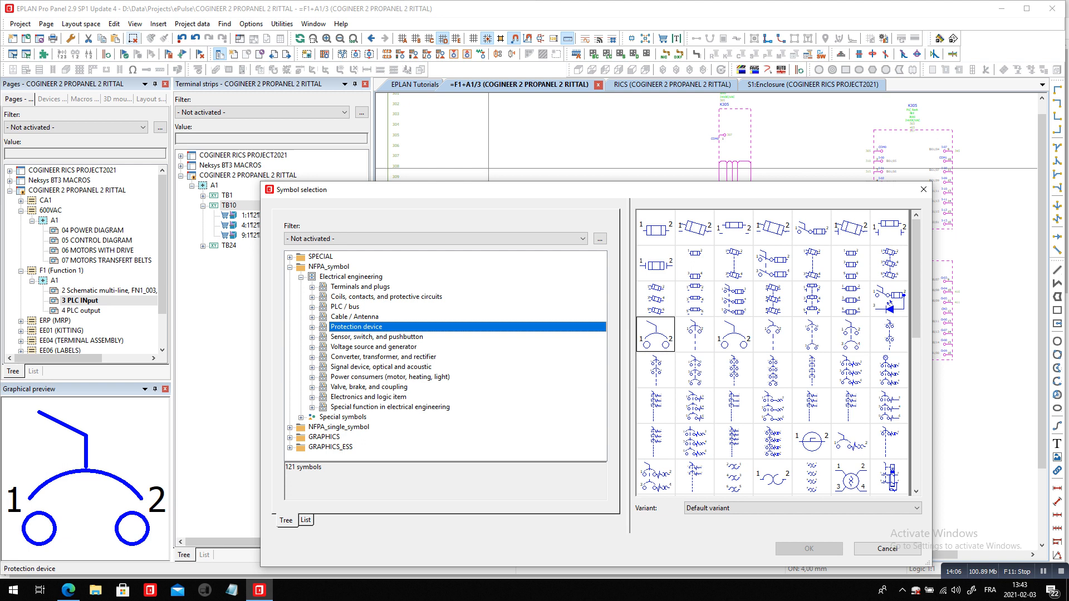
pyautogui.doubleClick(376, 337)
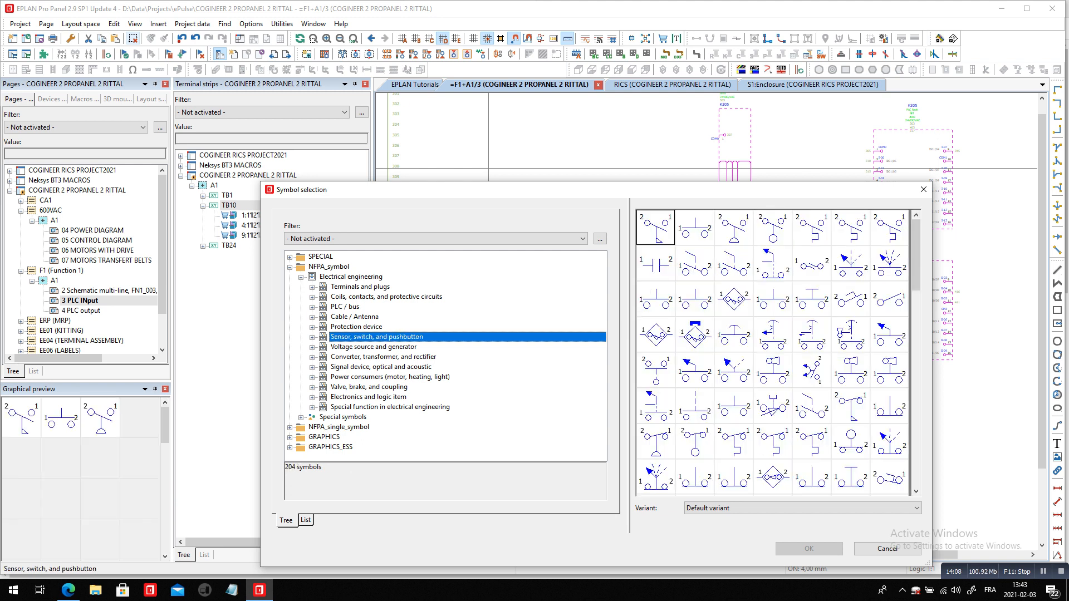
pyautogui.click(772, 299)
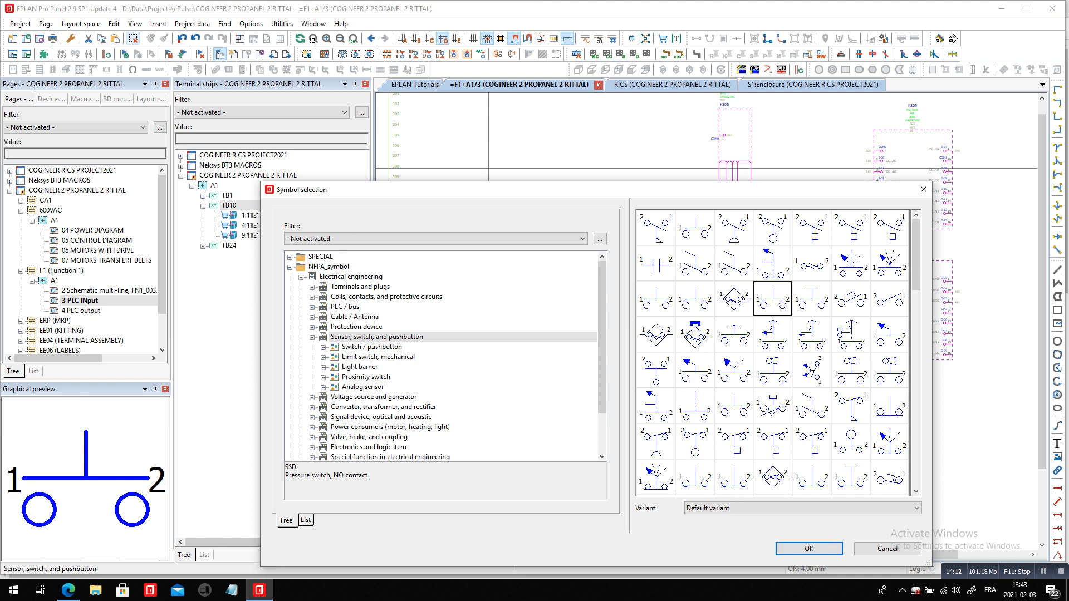
pyautogui.click(809, 549)
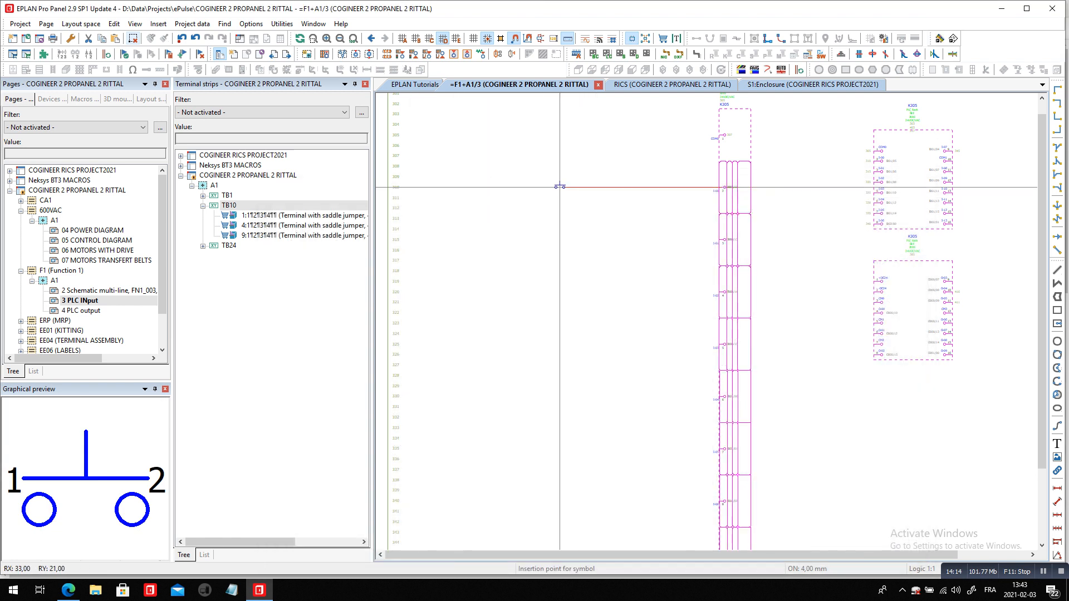
pyautogui.moveTo(550, 187)
pyautogui.mouseDown()
pyautogui.moveTo(550, 350)
pyautogui.moveTo(560, 208)
pyautogui.moveTo(549, 193)
pyautogui.mouseUp()
pyautogui.scroll(1, 524, 218)
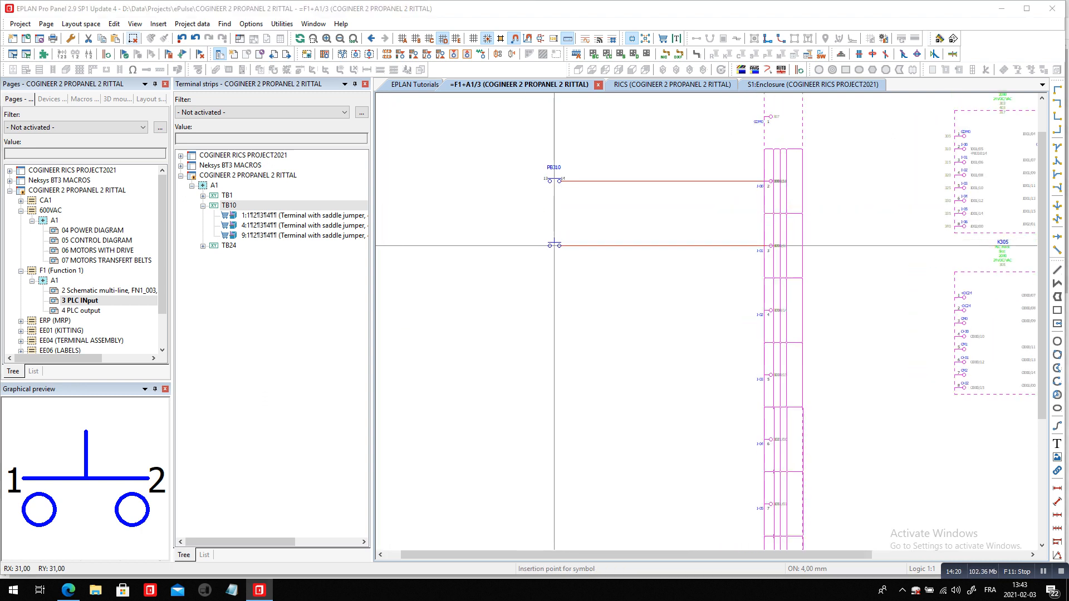
# Place two more SSD NO contacts at rows 315 and 330, aligned below the first contact
pyautogui.click(554, 245)
pyautogui.press('Return')
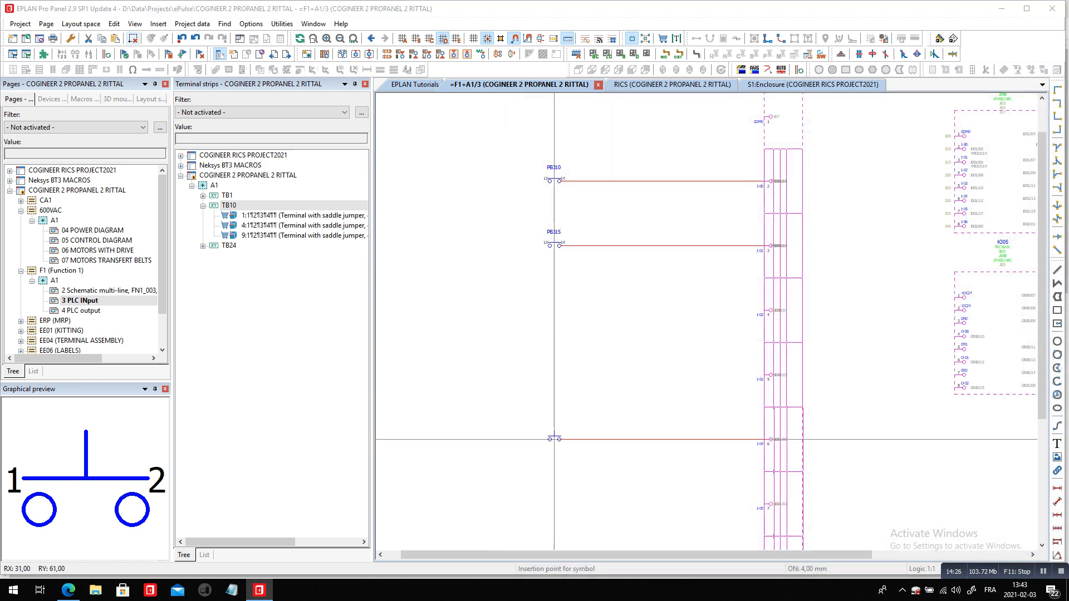
pyautogui.click(554, 439)
pyautogui.press('Return')
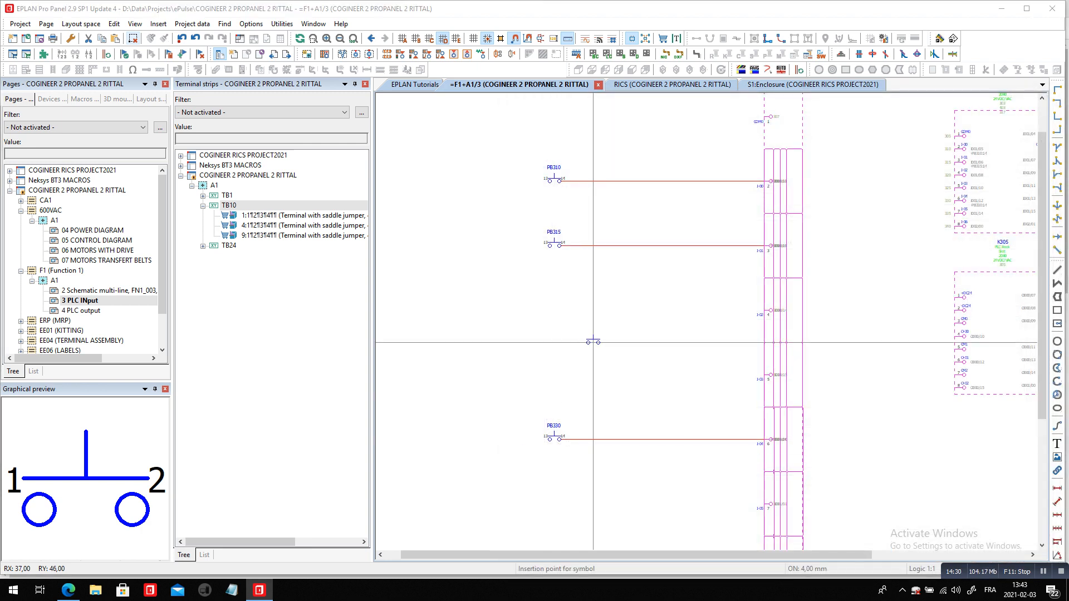
# Insert the SSBE touch-sensitive switch symbol with NO contact at row 320, aligned with the other contacts
pyautogui.press('BackSpace')
pyautogui.click(733, 299)
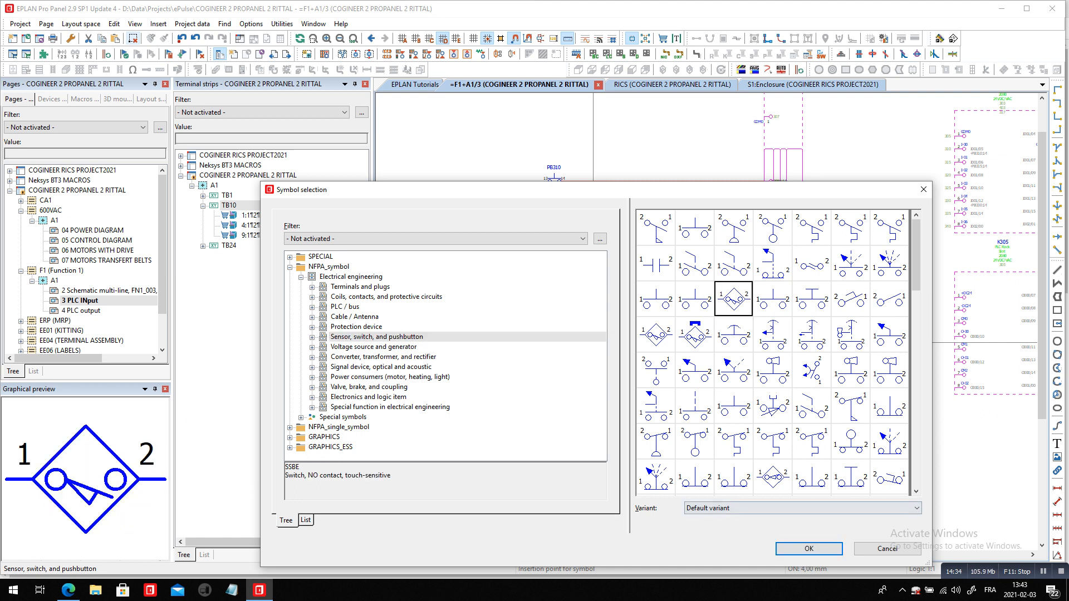
pyautogui.click(809, 549)
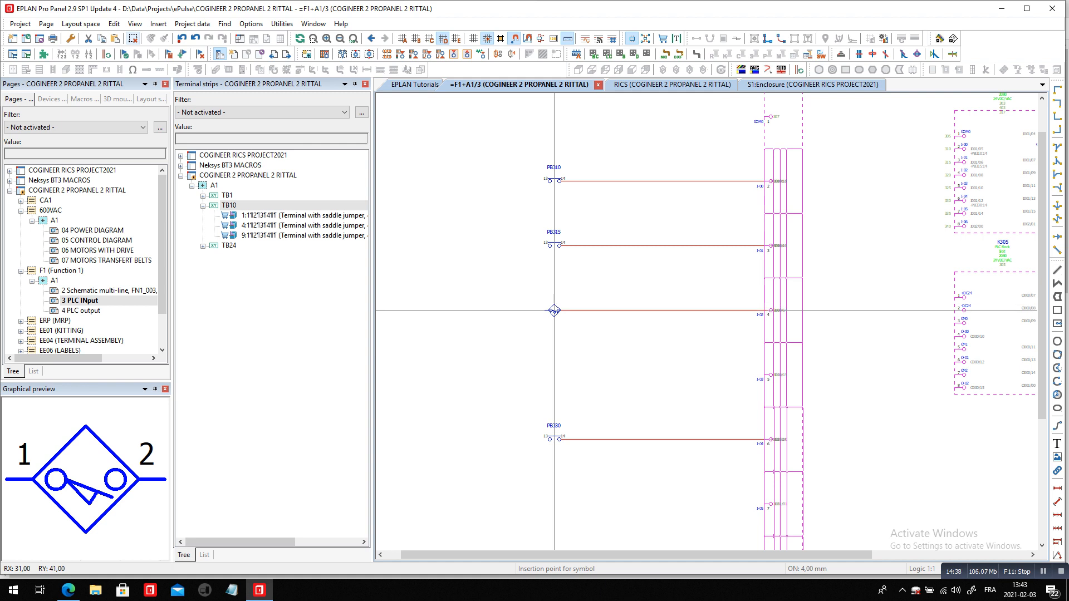
pyautogui.click(554, 311)
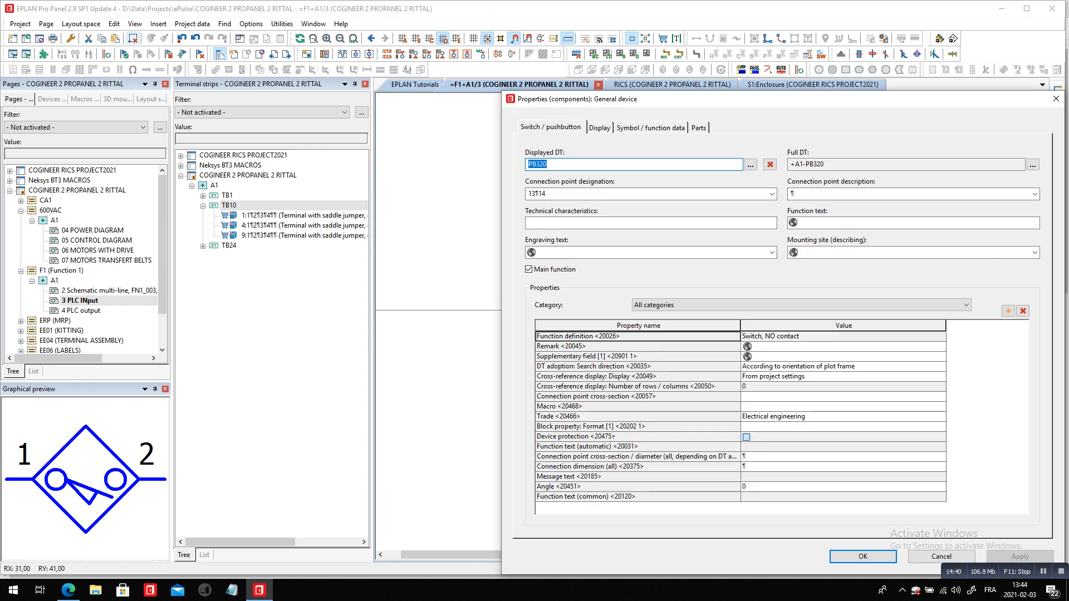
pyautogui.click(864, 557)
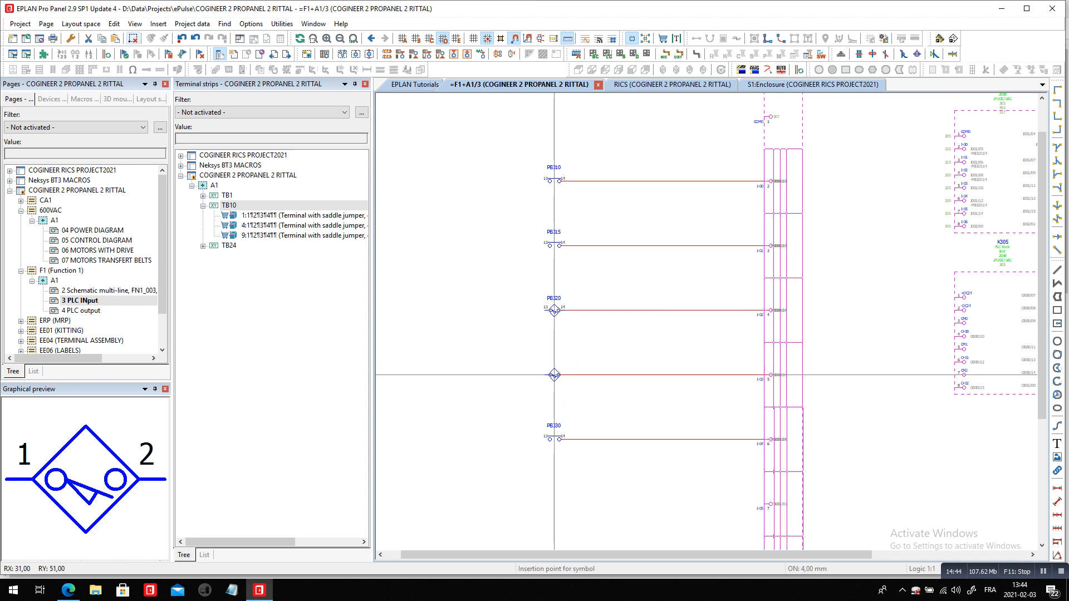
# Place a second touch-sensitive switch at row 325 and name it LS325
pyautogui.click(555, 375)
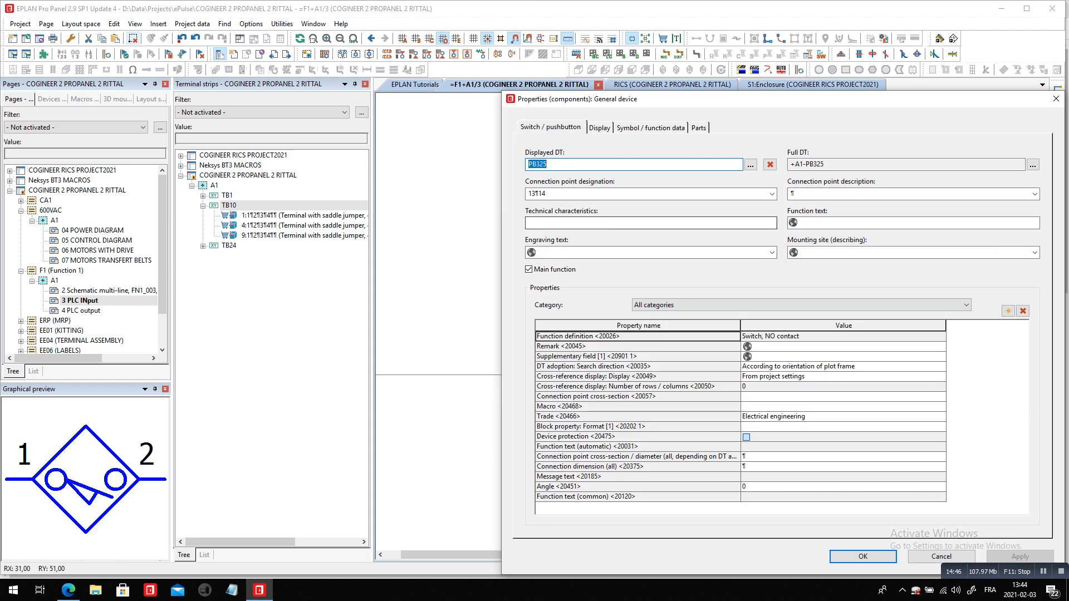
pyautogui.press('Home')
pyautogui.hotkey('shift', 'Right')
pyautogui.hotkey('shift', 'Right')
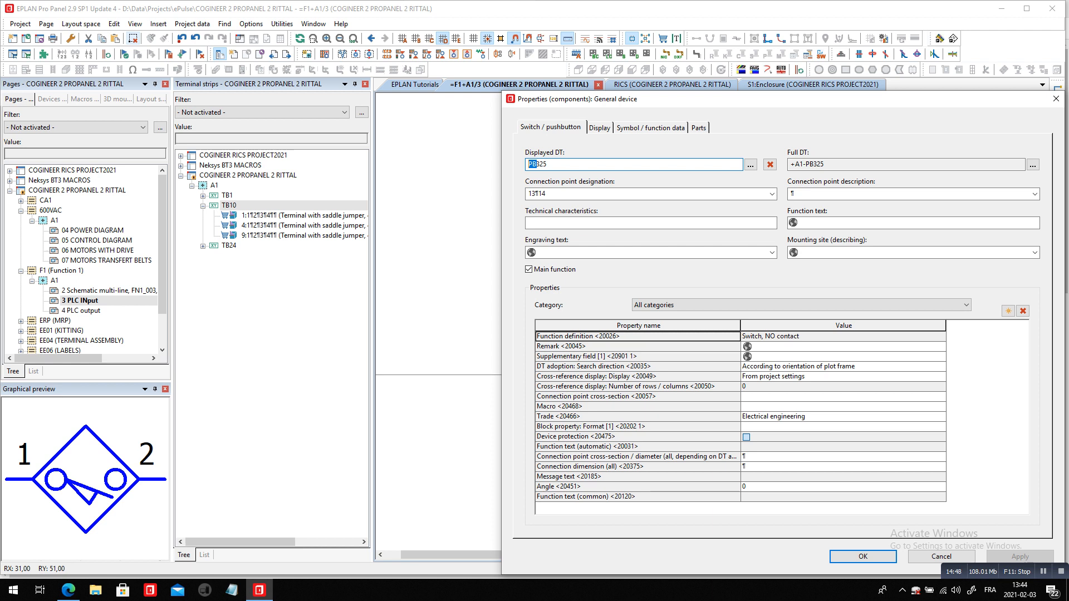
pyautogui.write('LS')
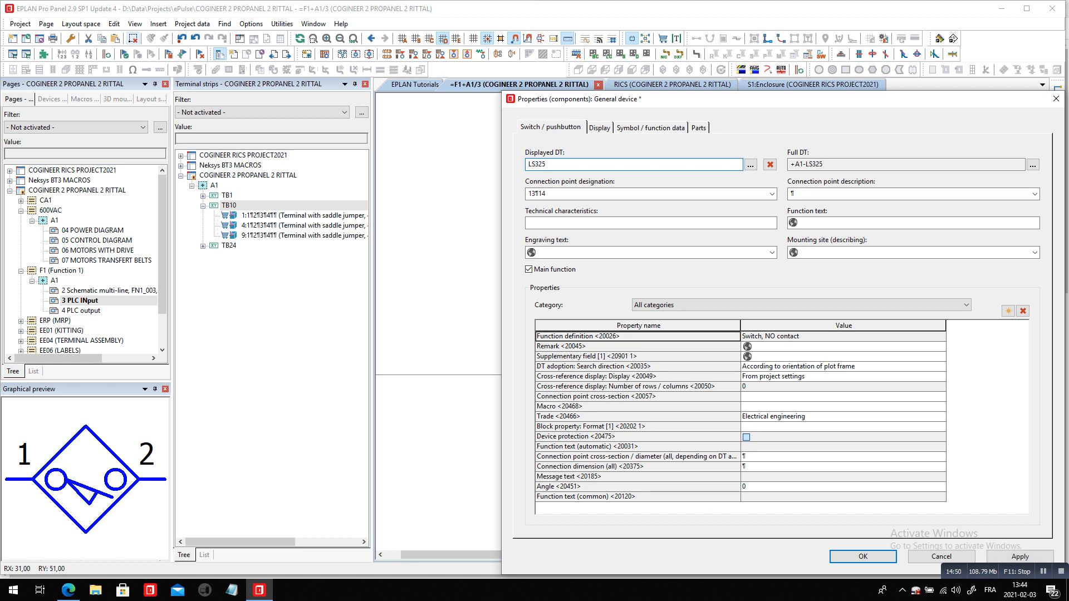
pyautogui.press('Return')
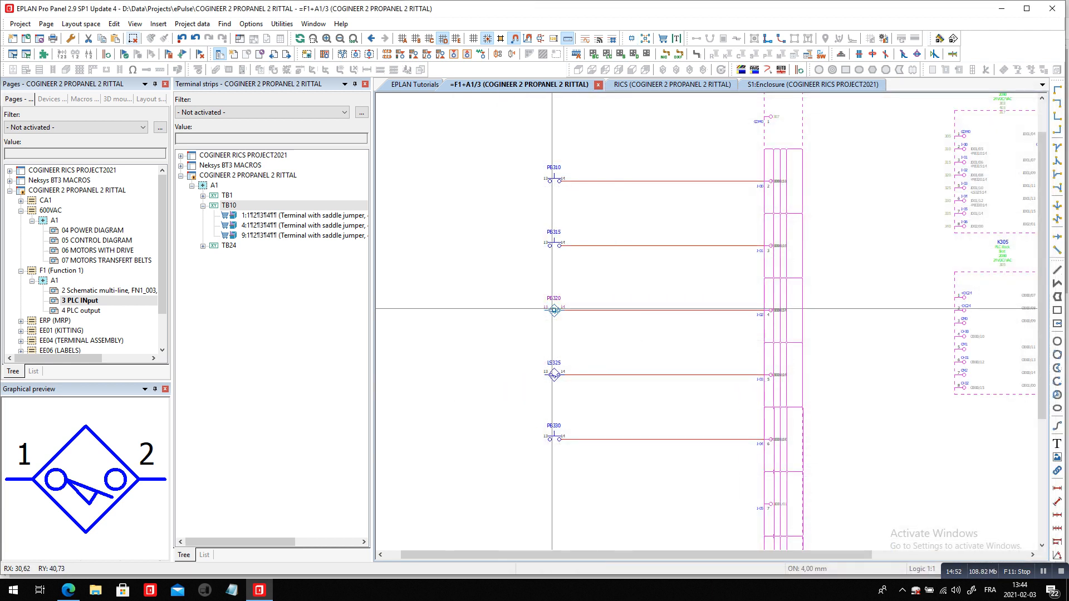
# Rename the touch-sensitive switch at row 320 as LS320
pyautogui.click(554, 310)
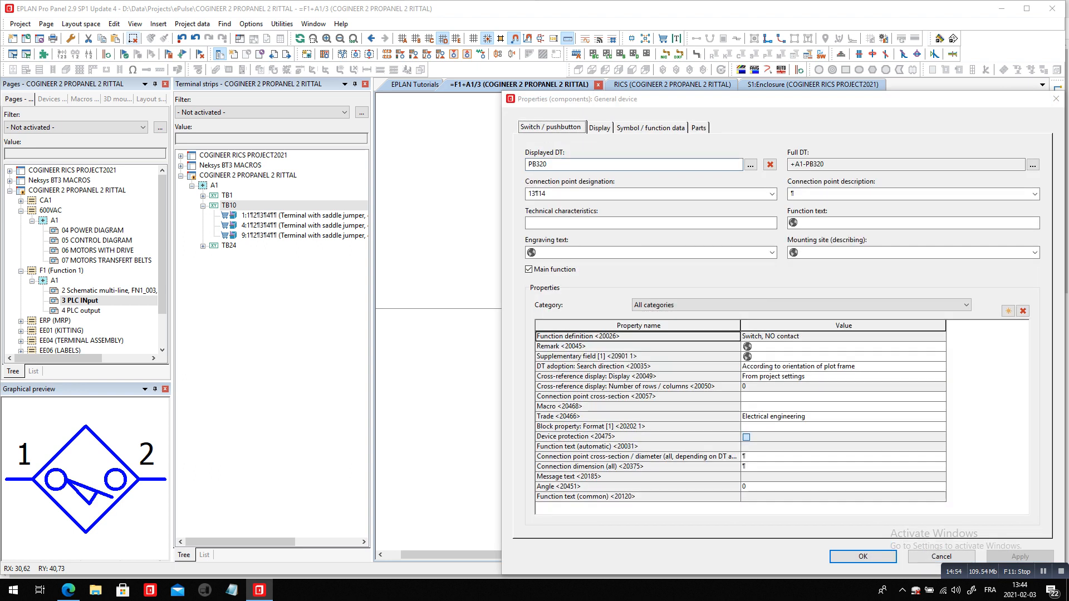
pyautogui.moveTo(537, 165); pyautogui.dragTo(526, 165)
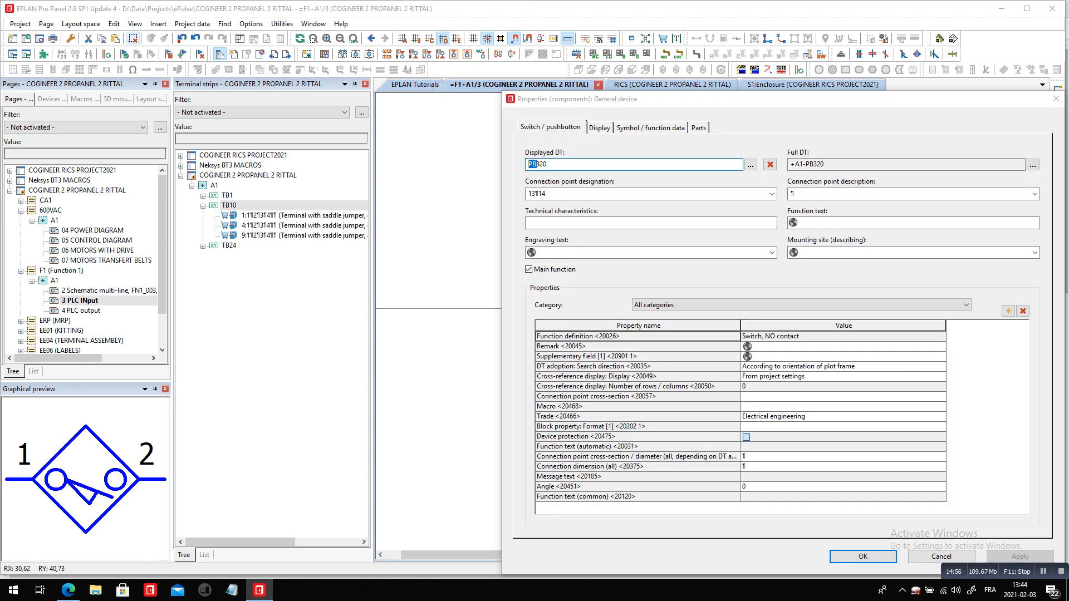
pyautogui.write('LS')
pyautogui.press('Return')
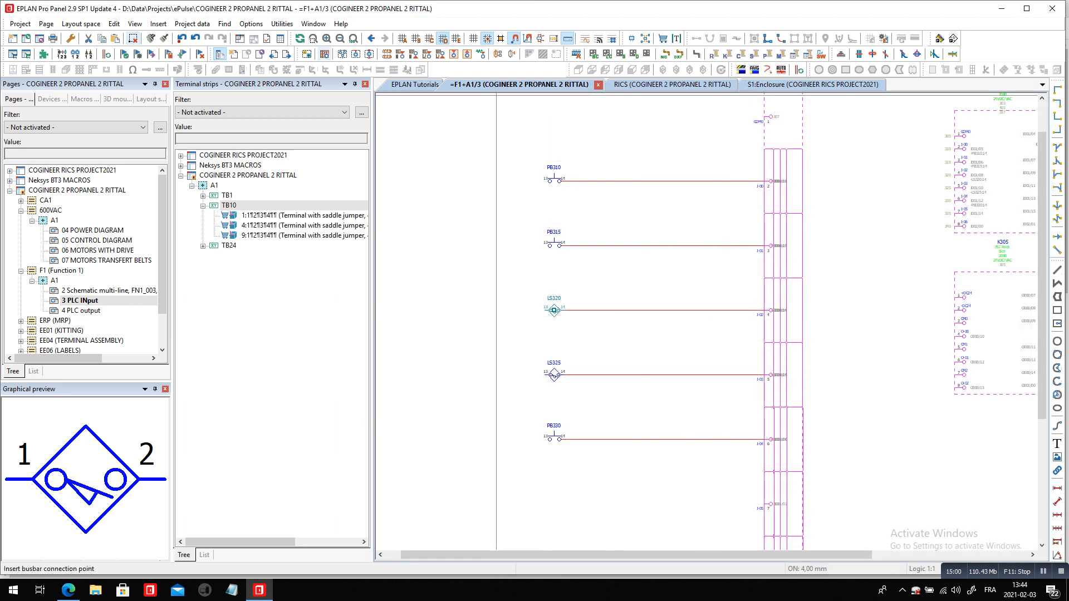
# Draw a structure box about 100 by 72 mm around LS320 and LS325 with mounting location F
pyautogui.click(307, 54)
pyautogui.click(477, 278)
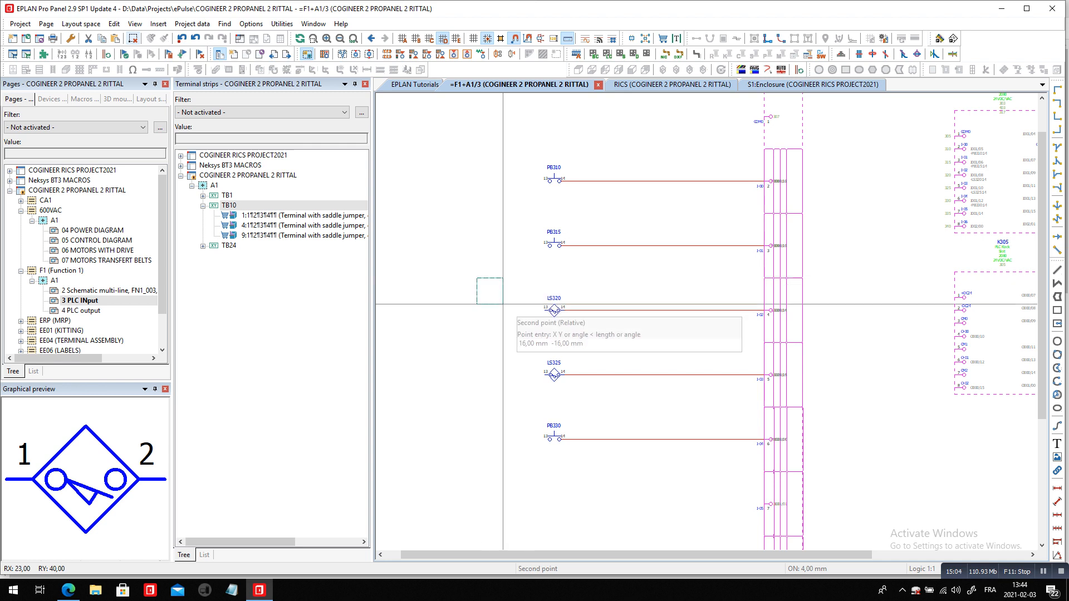
pyautogui.click(638, 395)
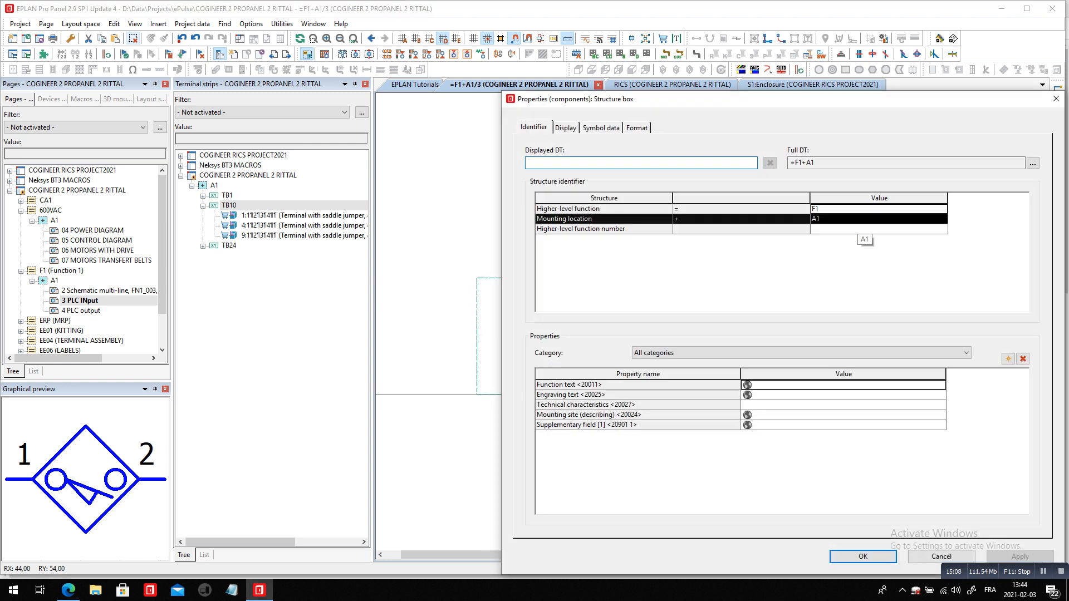
pyautogui.write('F')
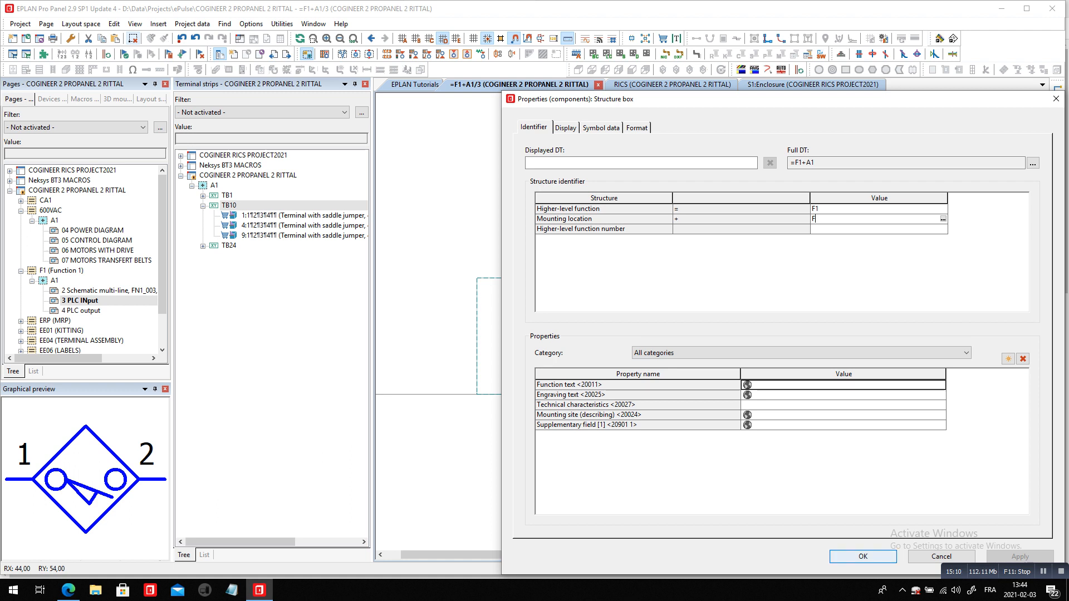
pyautogui.click(863, 556)
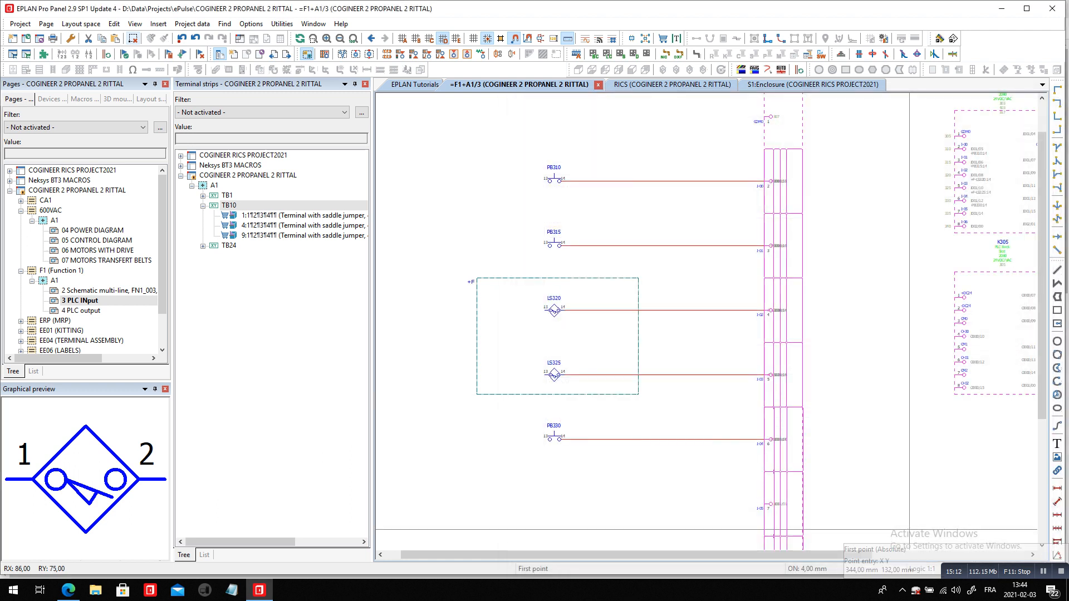
pyautogui.scroll(-1, 923, 322)
pyautogui.press('Escape')
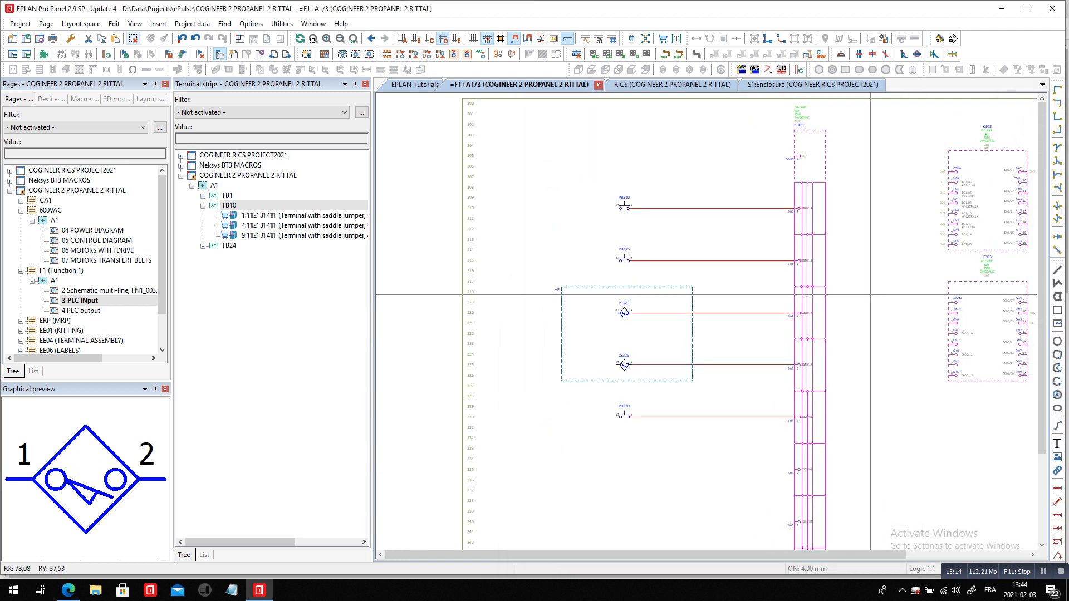
# Find part 3209578 in the parts database and select the feed-through terminal block PXC.3209578 for insertion as a device
pyautogui.click(158, 24)
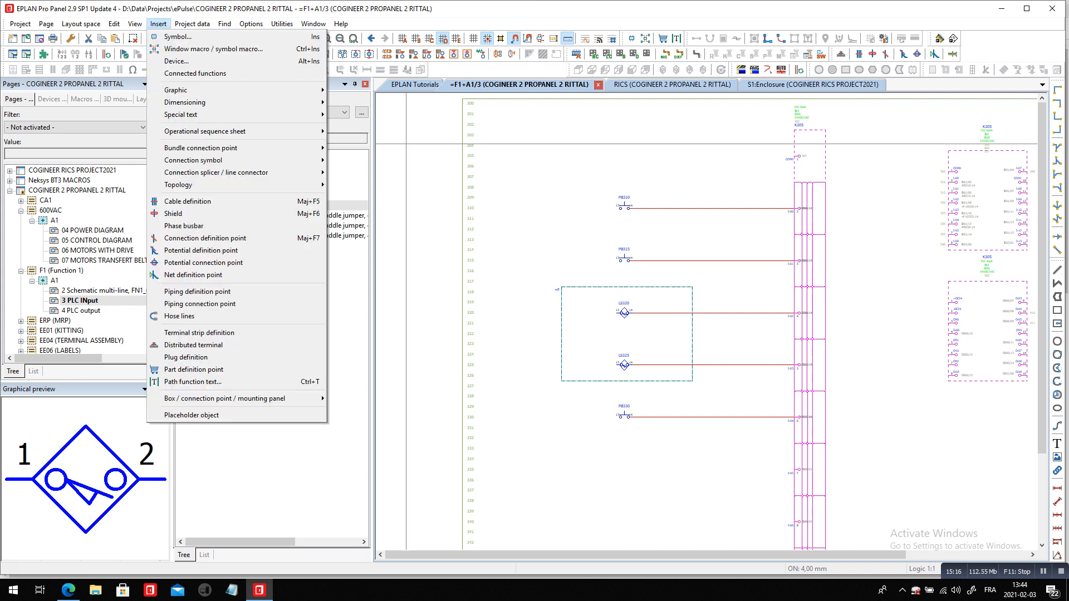
pyautogui.click(177, 61)
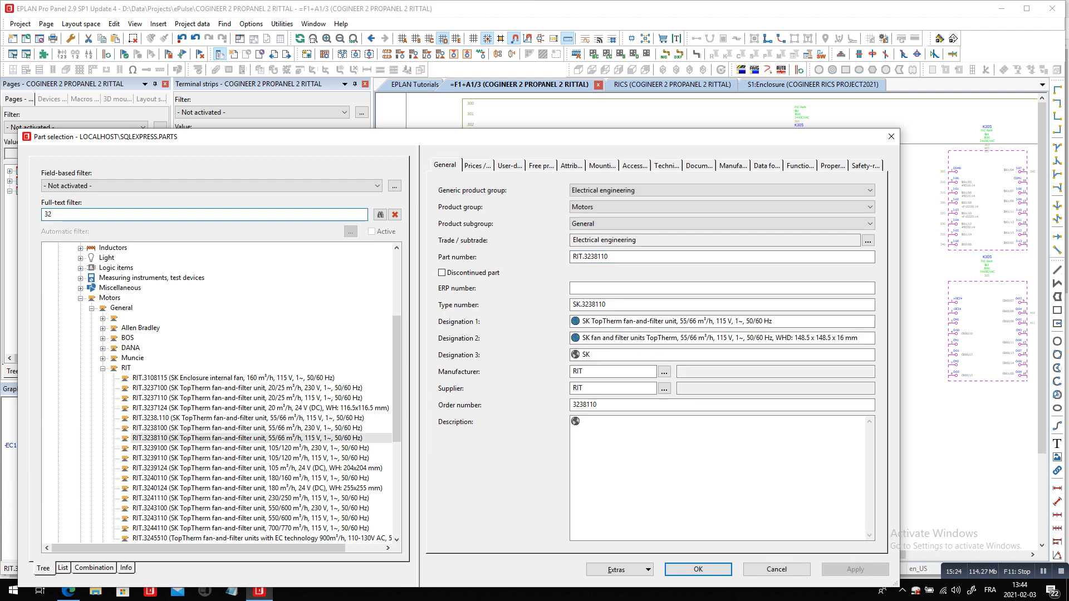
pyautogui.write('3209578')
pyautogui.click(381, 215)
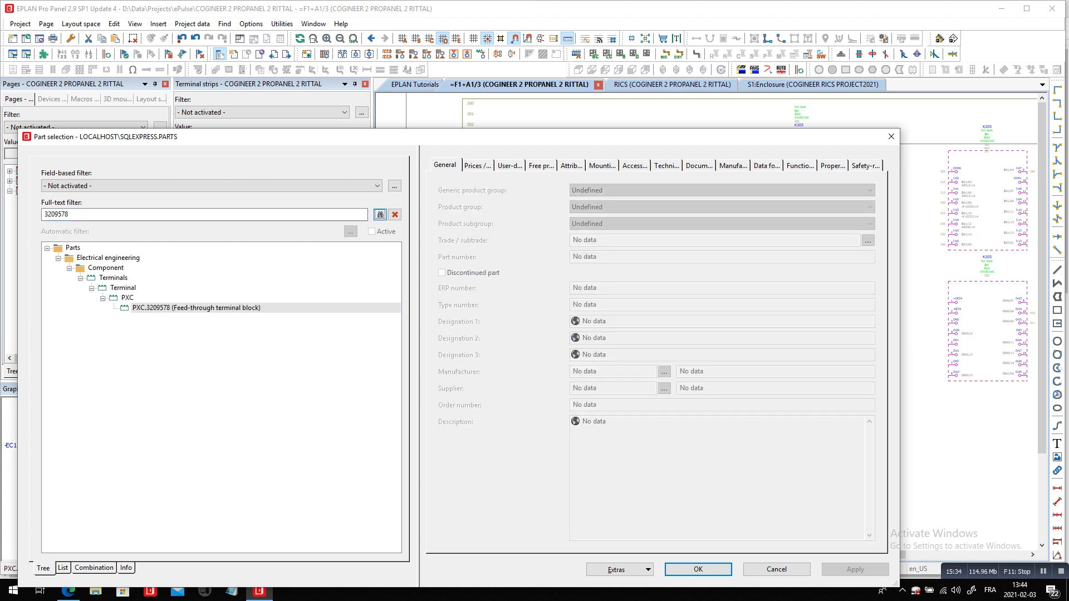
pyautogui.click(698, 569)
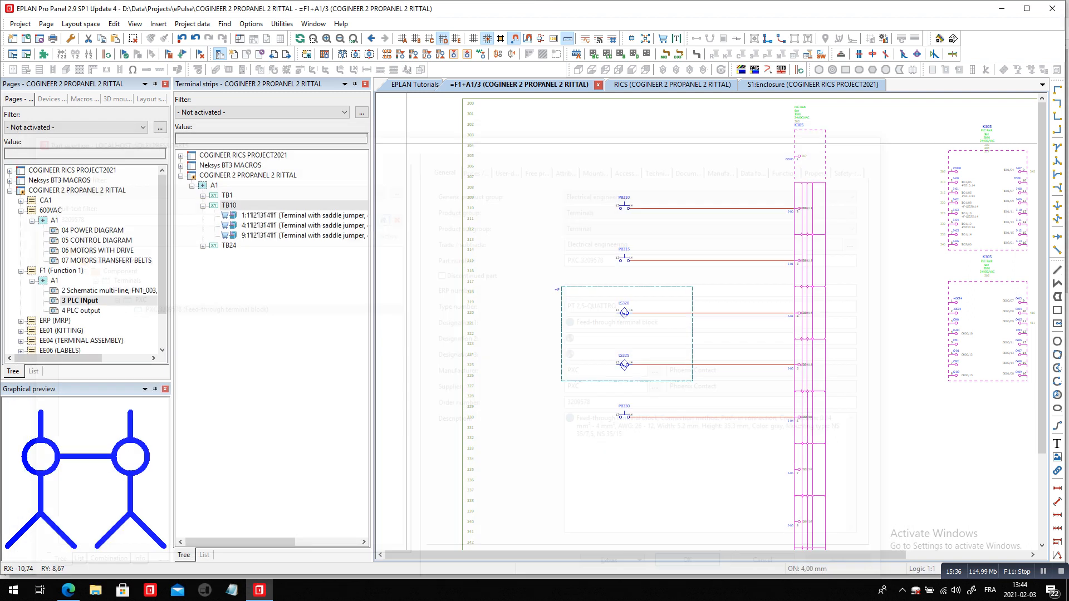
# Exchange the terminal's saddle jumper symbol for XT2_2 with 2 connection points and rotate it to suit the horizontal wire at PB310
pyautogui.scroll(1, 747, 213)
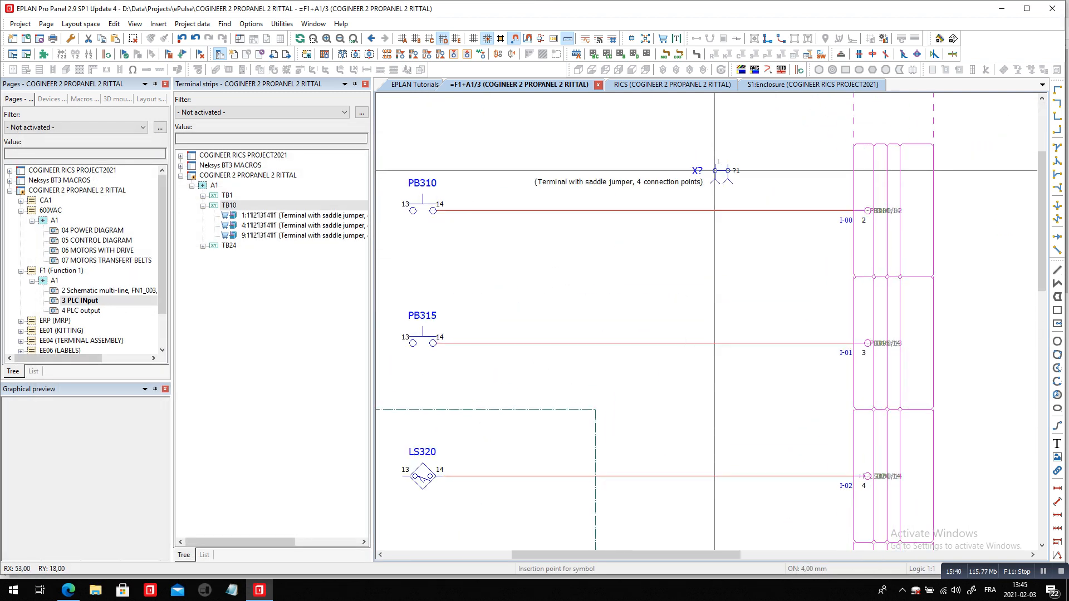
pyautogui.click(715, 170)
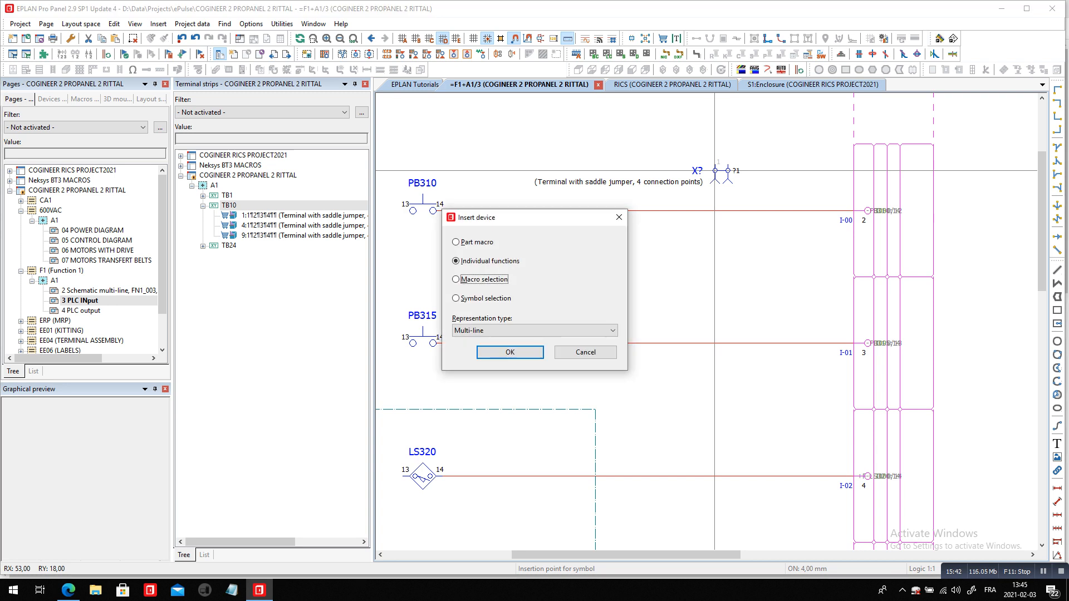
pyautogui.click(586, 352)
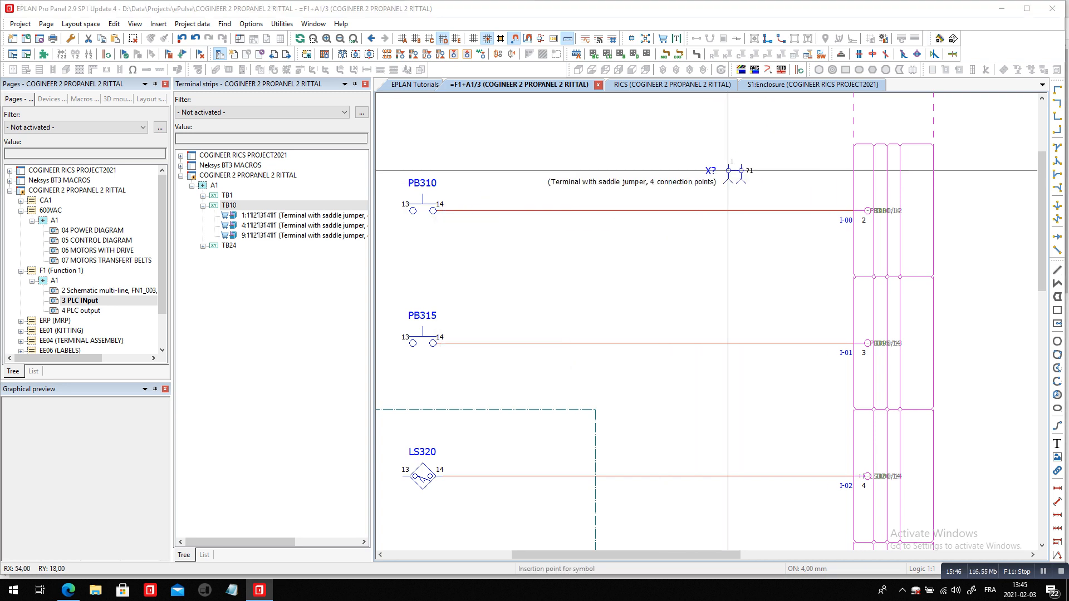
pyautogui.press('BackSpace')
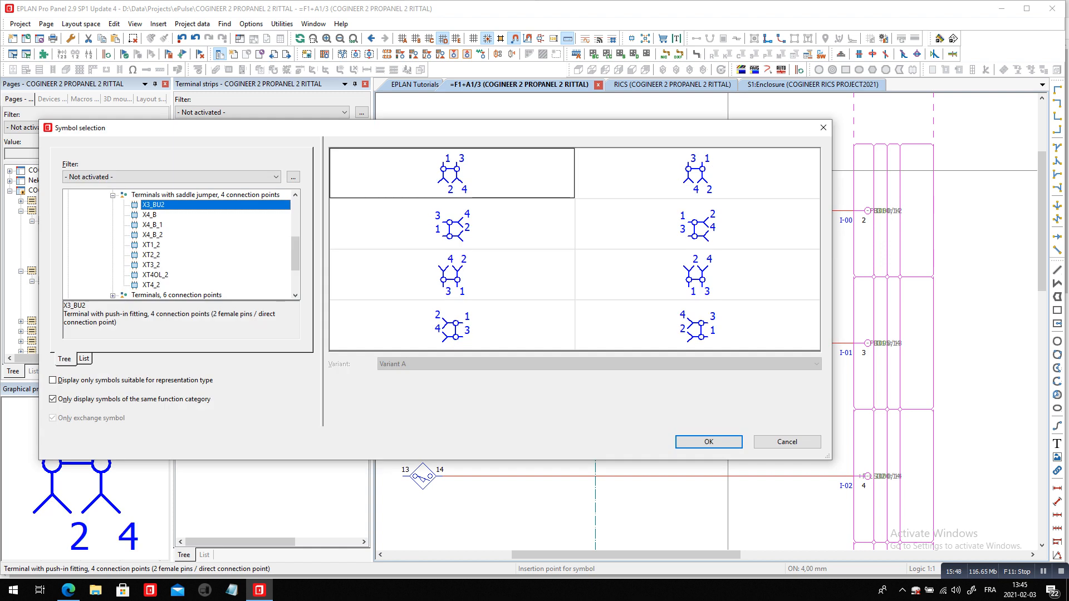
pyautogui.click(206, 195)
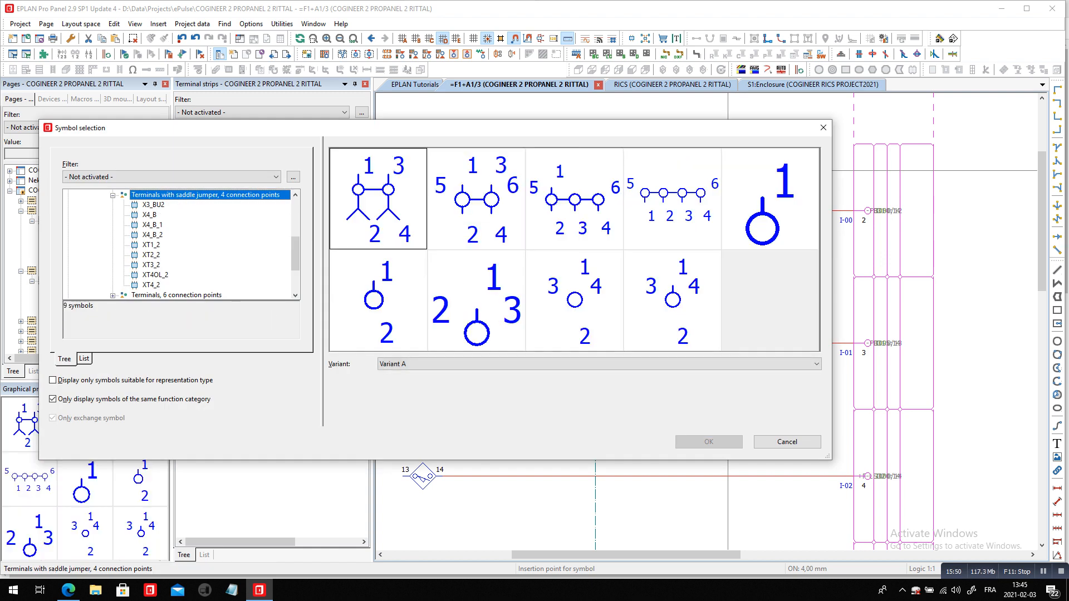
pyautogui.click(771, 198)
pyautogui.click(477, 301)
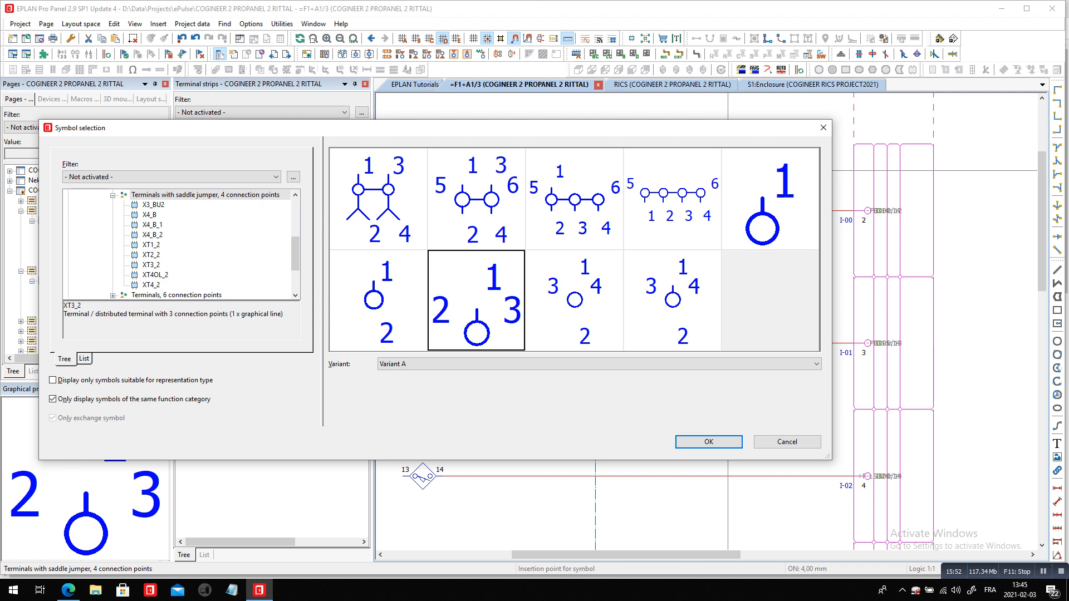
pyautogui.click(574, 300)
pyautogui.click(378, 301)
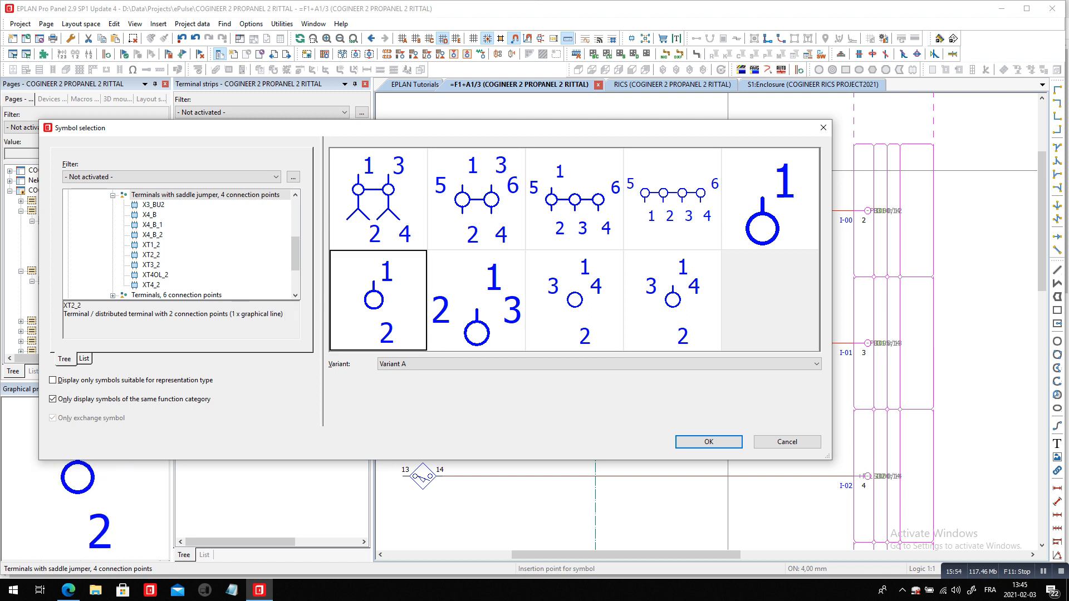
pyautogui.click(709, 442)
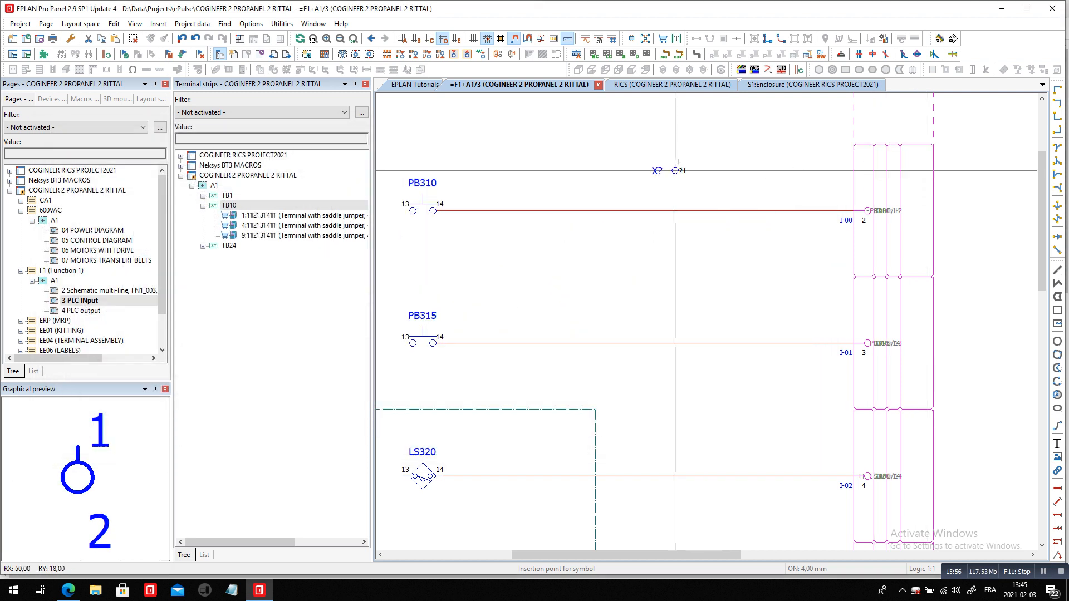
pyautogui.press('Tab')
pyautogui.press('Tab')
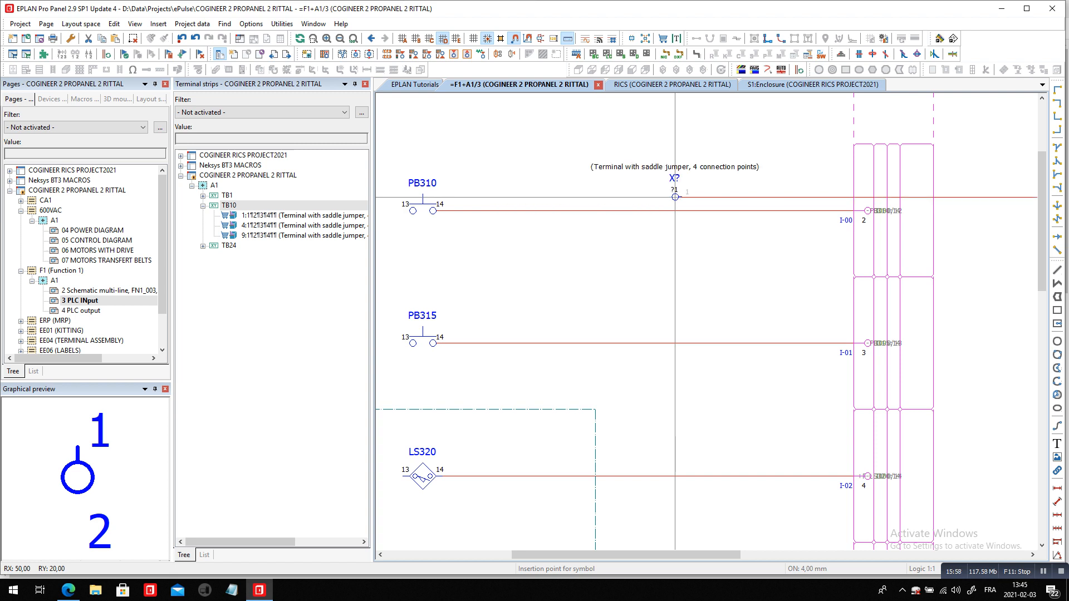
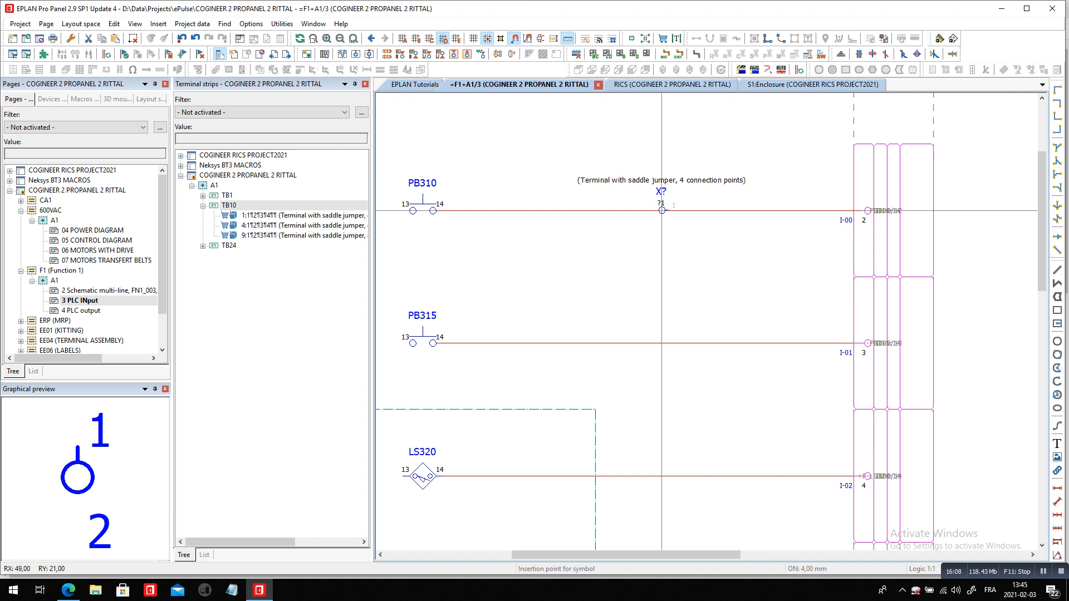
# Place the terminal symbol on the wire between PB310 and PLC input I-00 and accept its terminal properties
pyautogui.click(662, 211)
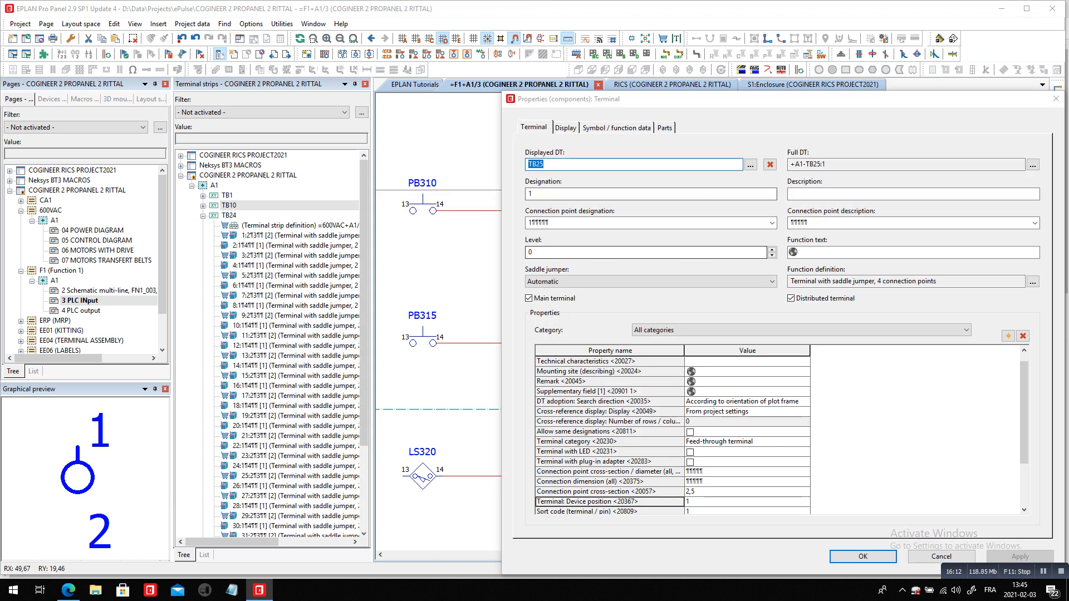
pyautogui.click(751, 165)
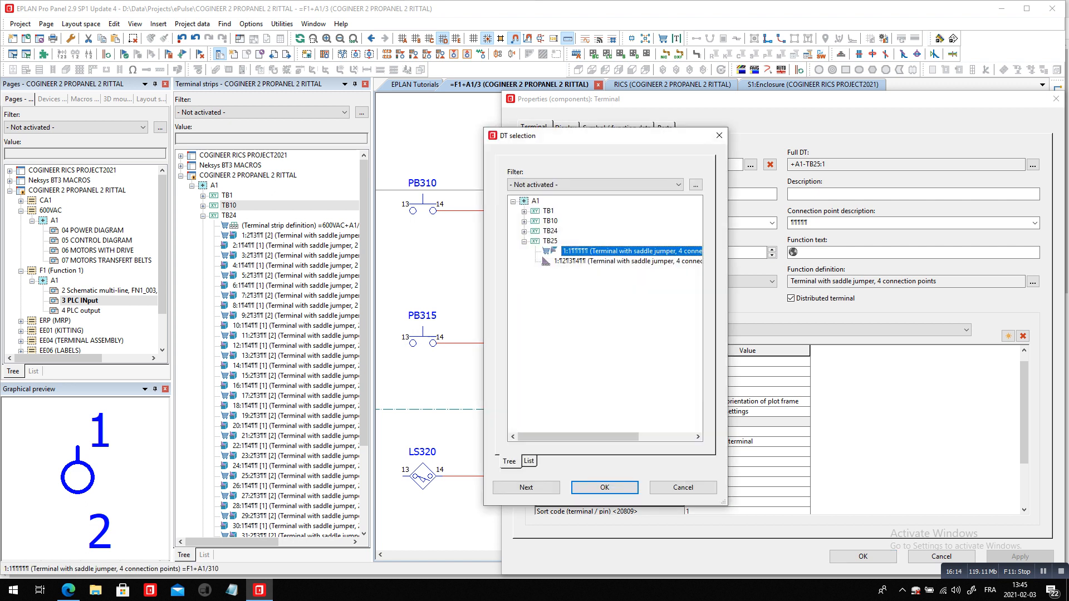
pyautogui.doubleClick(551, 221)
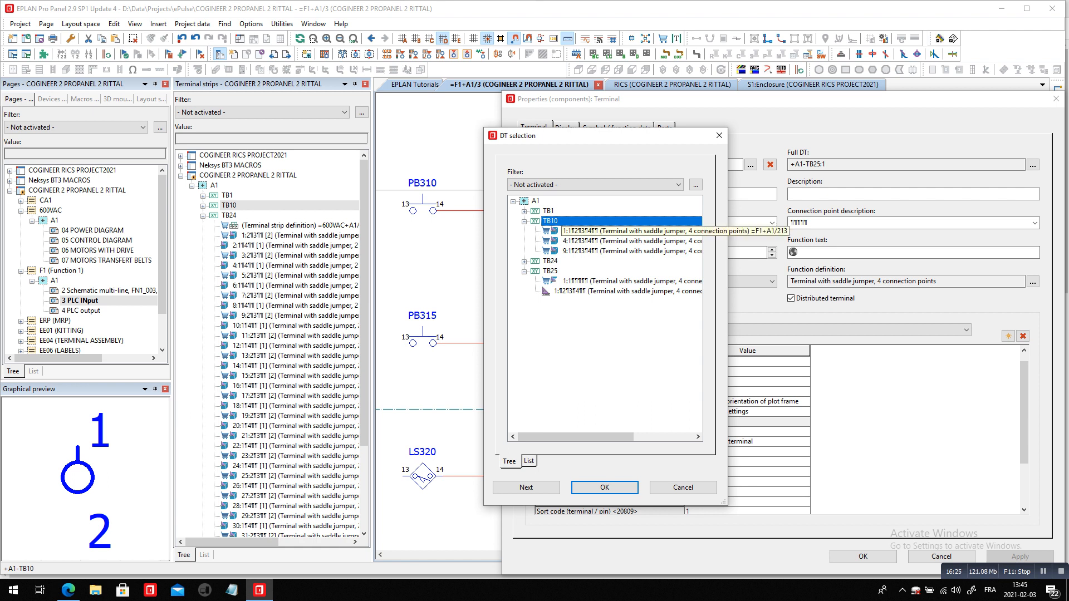
pyautogui.press('Escape')
pyautogui.click(863, 556)
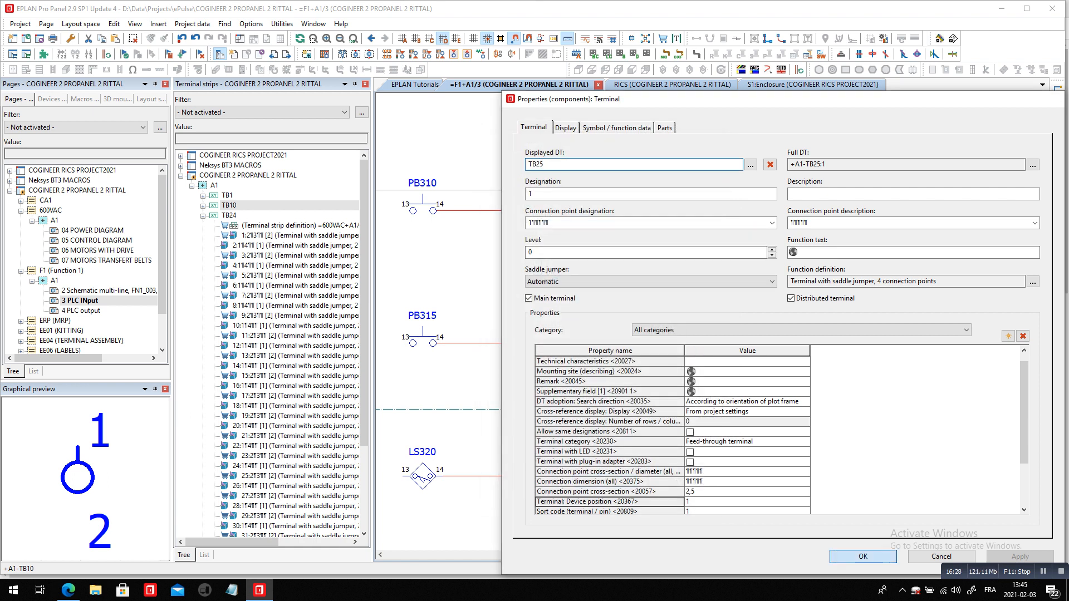
# After checking the TB10 terminals on page 2, assign PB310's terminal on page 3 to strip TB10 with designation 10
pyautogui.press('pageup')
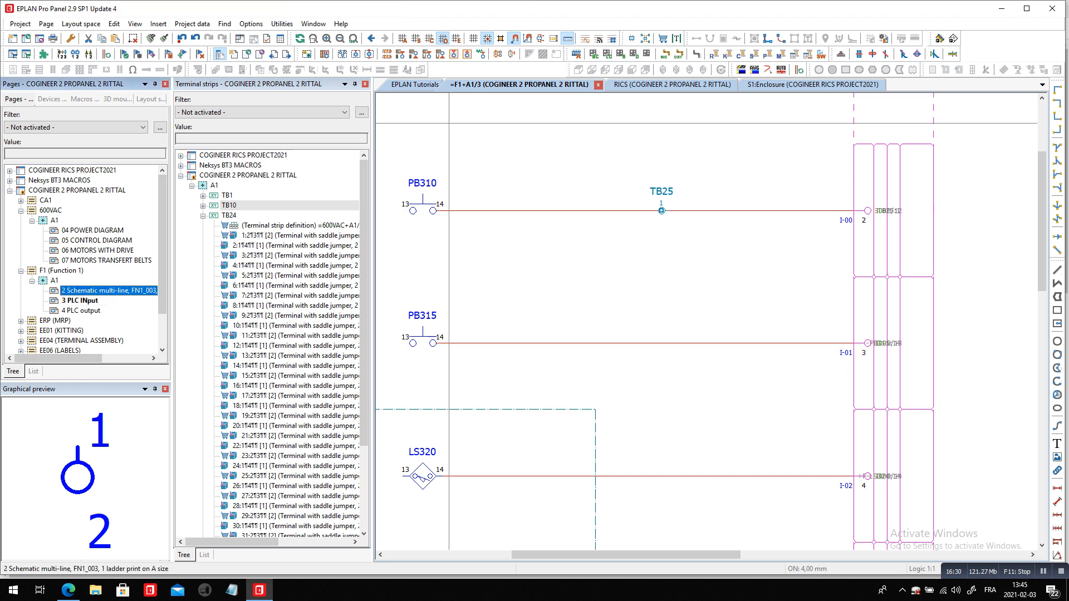
pyautogui.scroll(5, 426, 339)
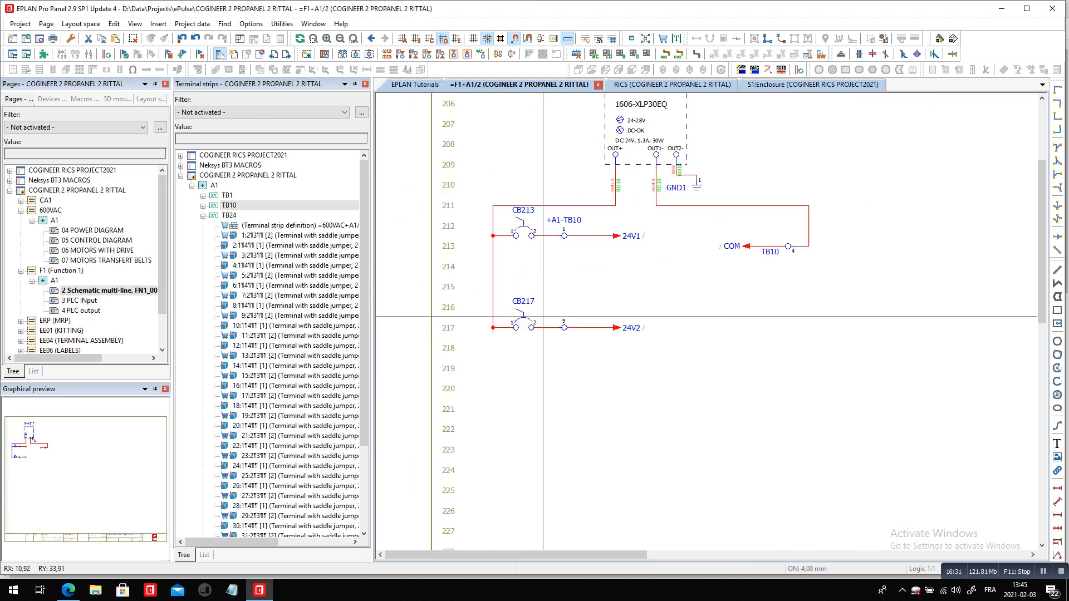
pyautogui.click(566, 224)
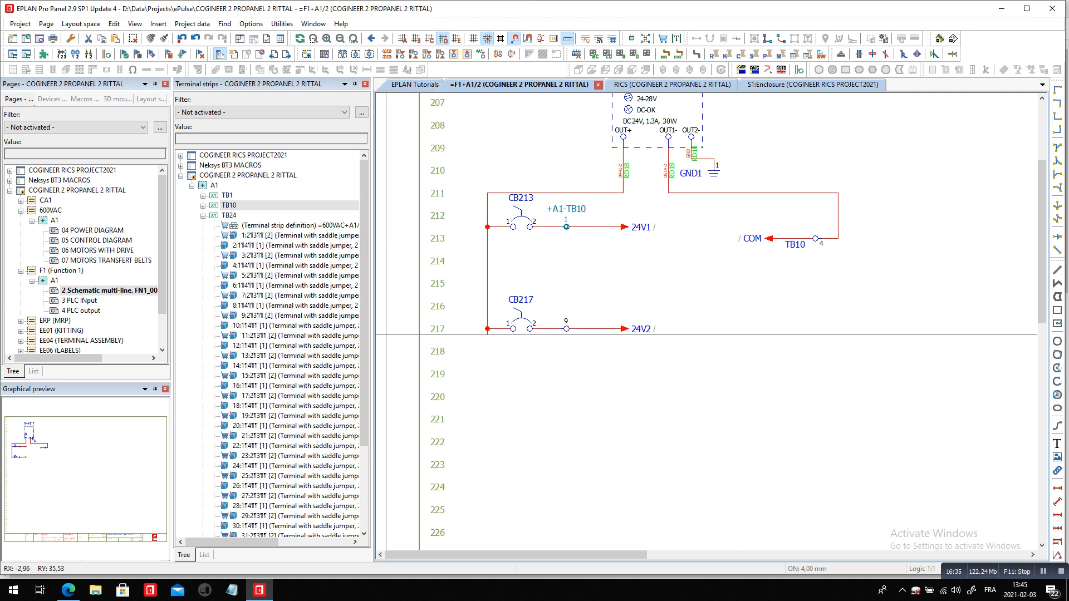
pyautogui.press('pagedown')
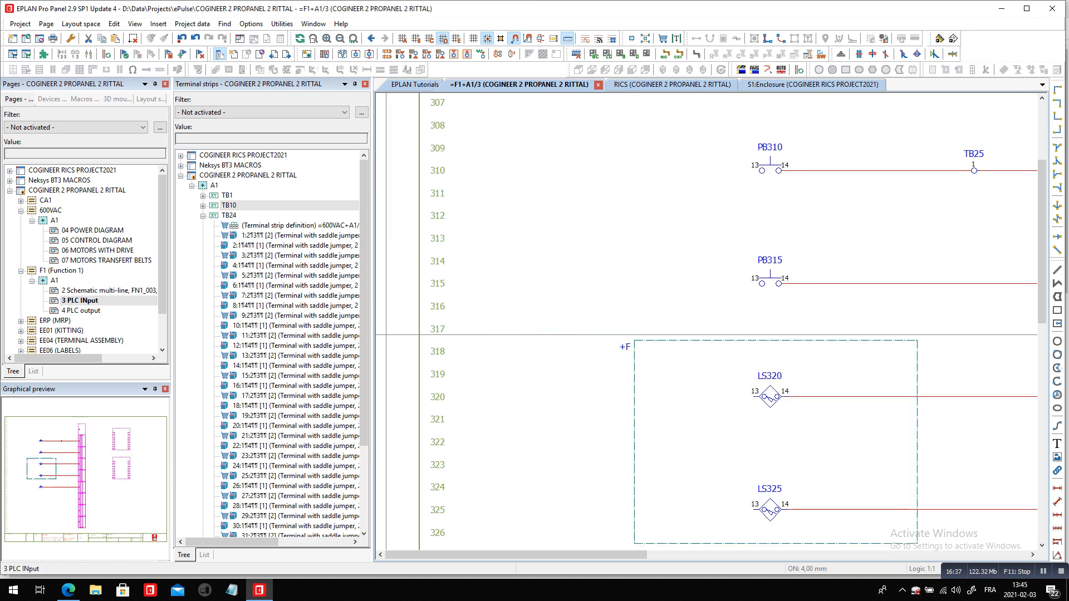
pyautogui.keyDown('ctrl'); pyautogui.scroll(-2, 422, 319); pyautogui.keyUp('ctrl')
pyautogui.doubleClick(764, 226)
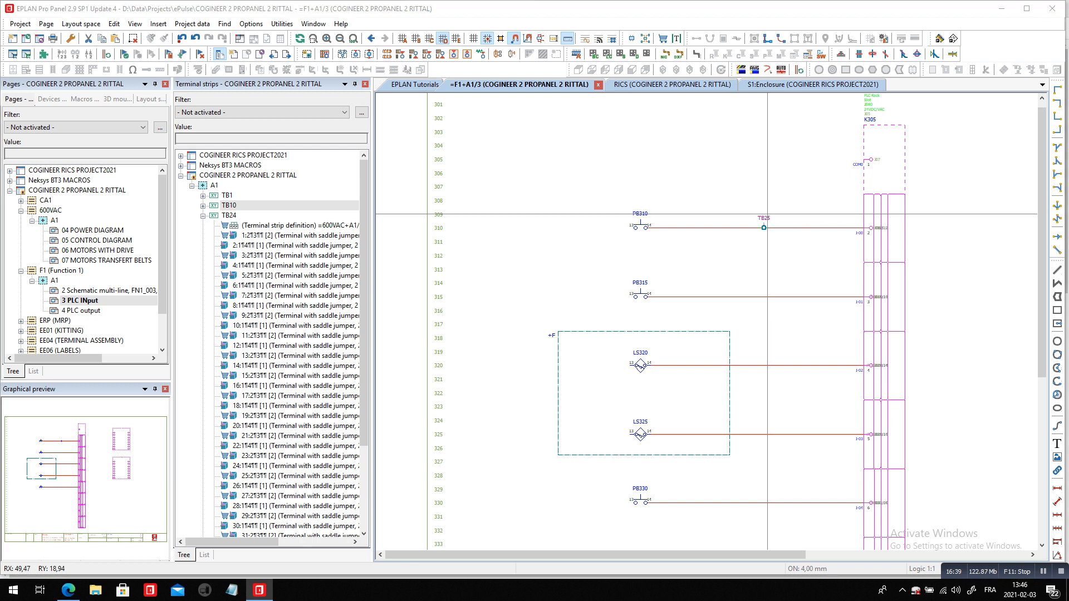
pyautogui.click(751, 164)
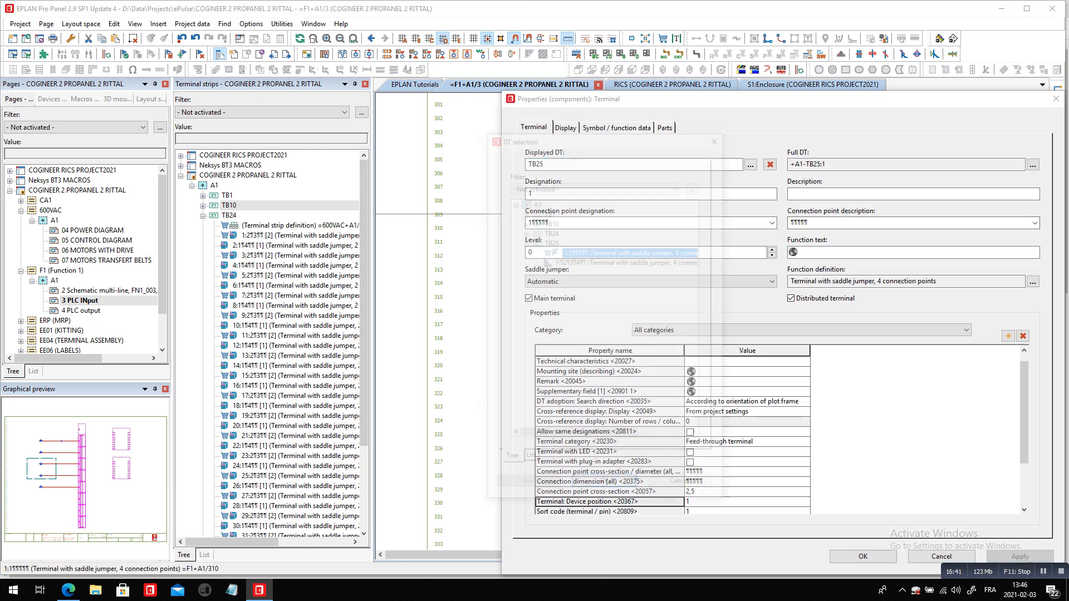
pyautogui.doubleClick(550, 221)
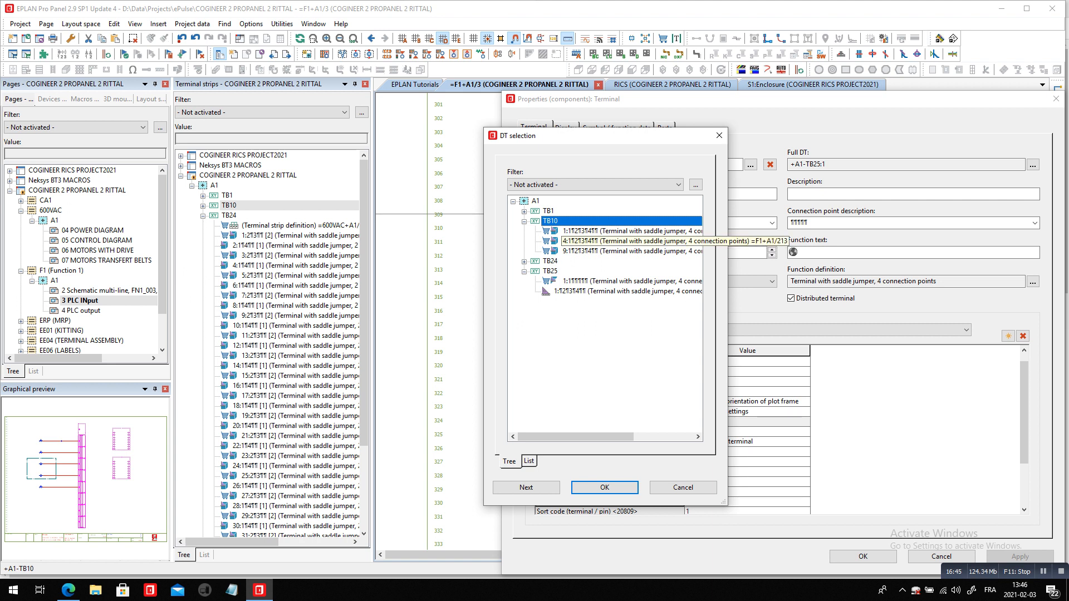
pyautogui.click(613, 251)
pyautogui.press('Return')
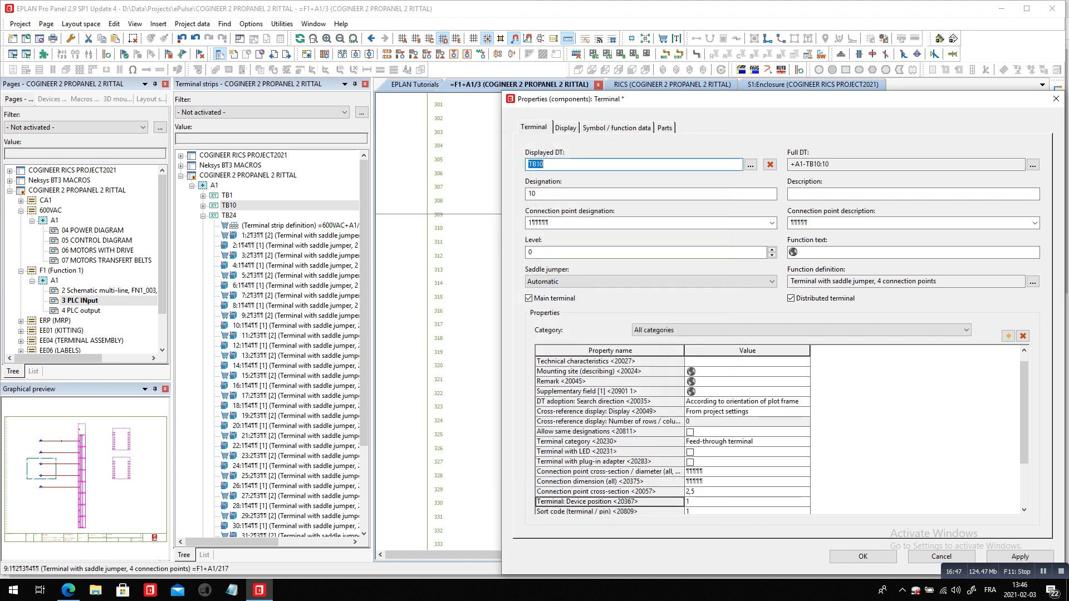
pyautogui.press('Tab')
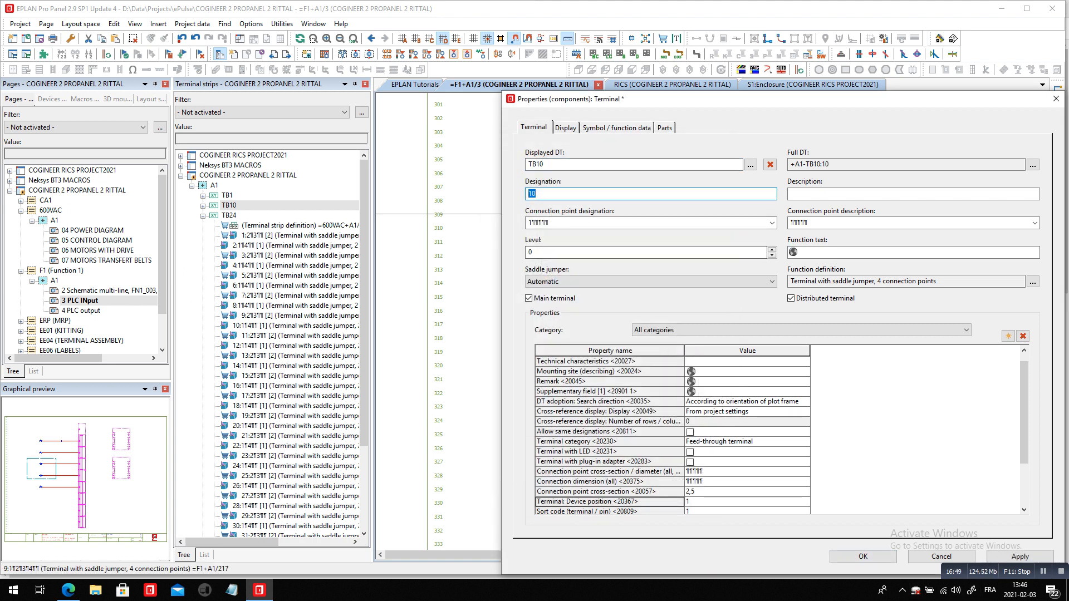
pyautogui.press('Return')
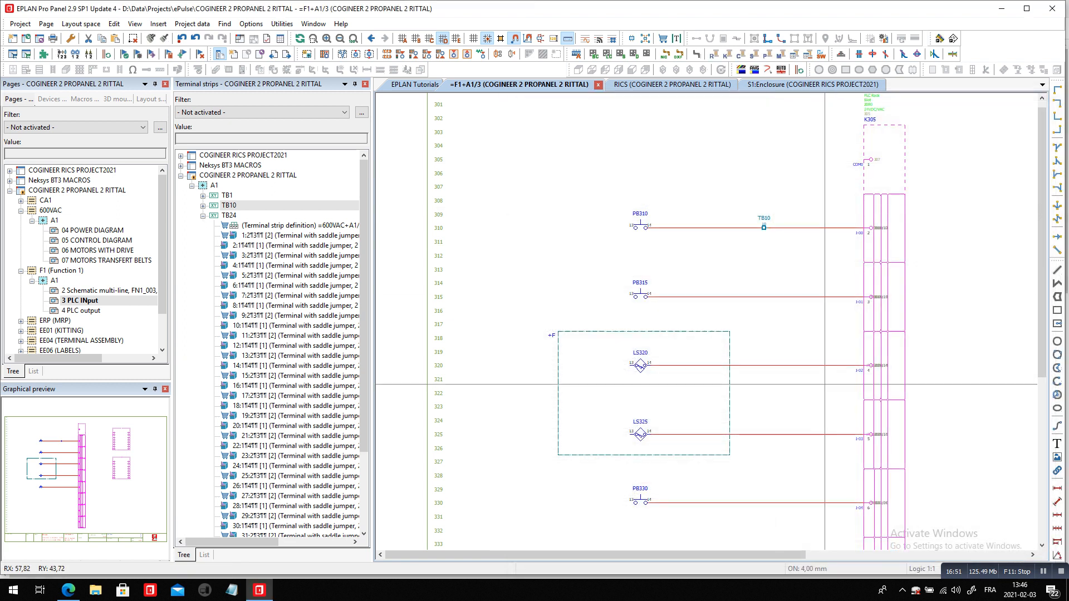
pyautogui.scroll(-2, 677, 223)
pyautogui.scroll(2, 785, 394)
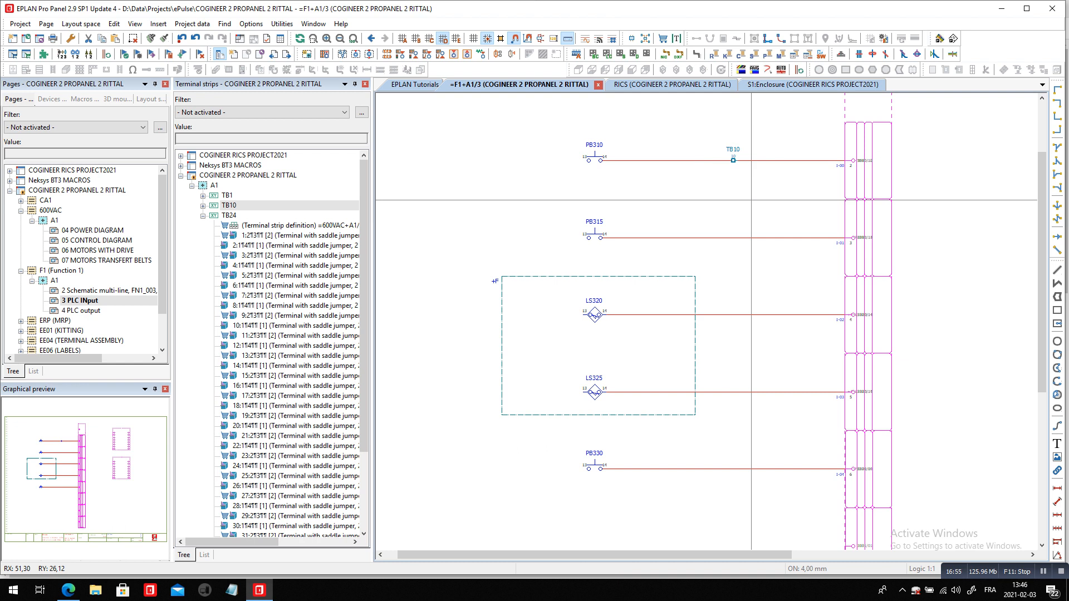
pyautogui.doubleClick(734, 160)
pyautogui.hotkey('ctrl', 'v')
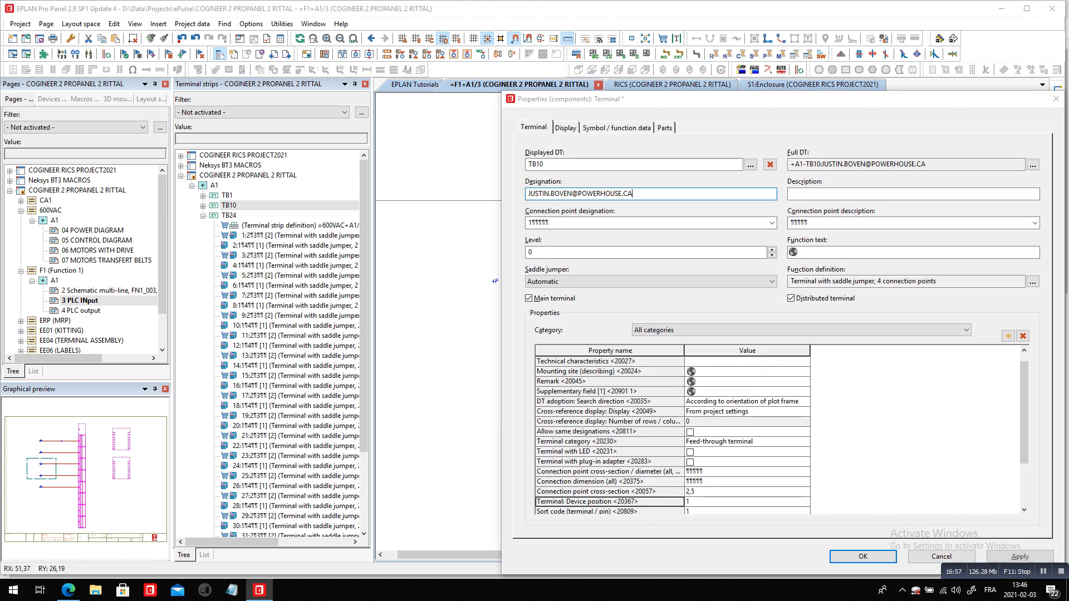
pyautogui.press('Return')
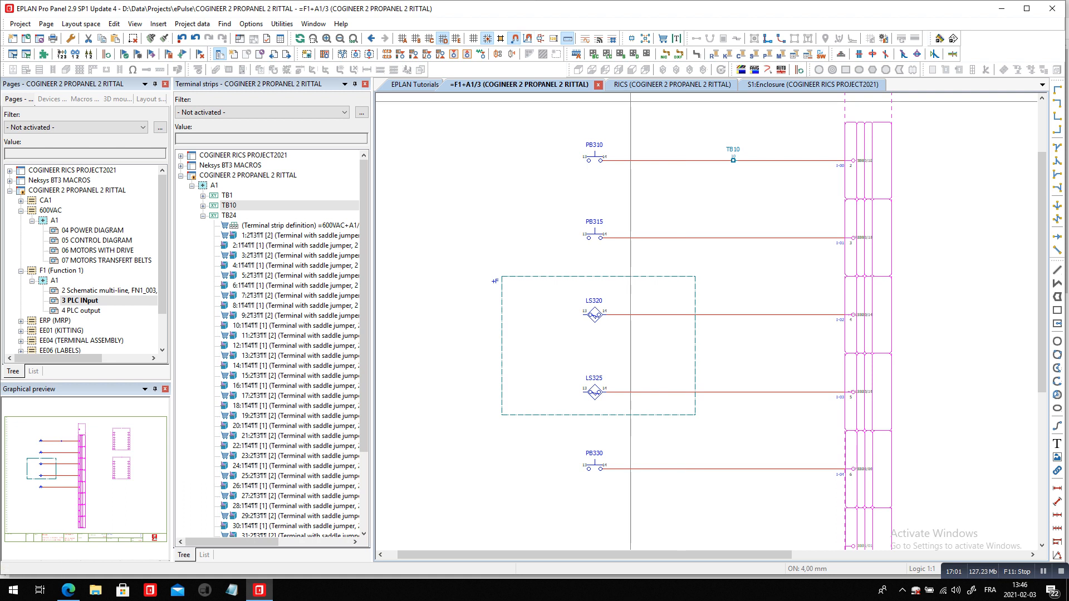
# Duplicate PB310's terminal 4 times down to the PB315, LS320, LS325 and PB330 wires, using the Number insertion mode with NFPA Offline Numbering
pyautogui.press('d')
pyautogui.click(734, 161)
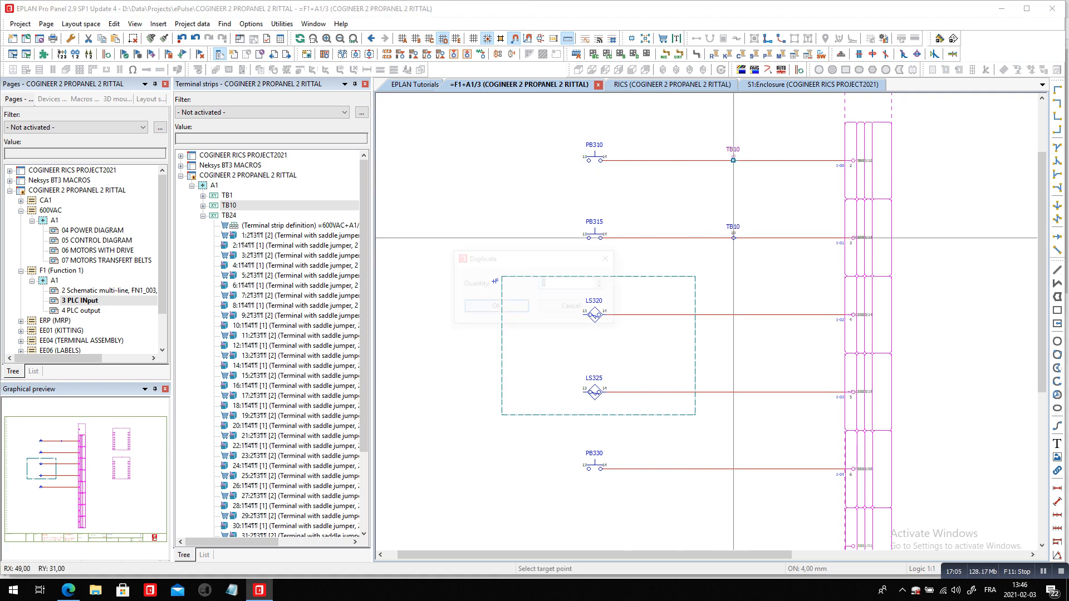
pyautogui.click(733, 238)
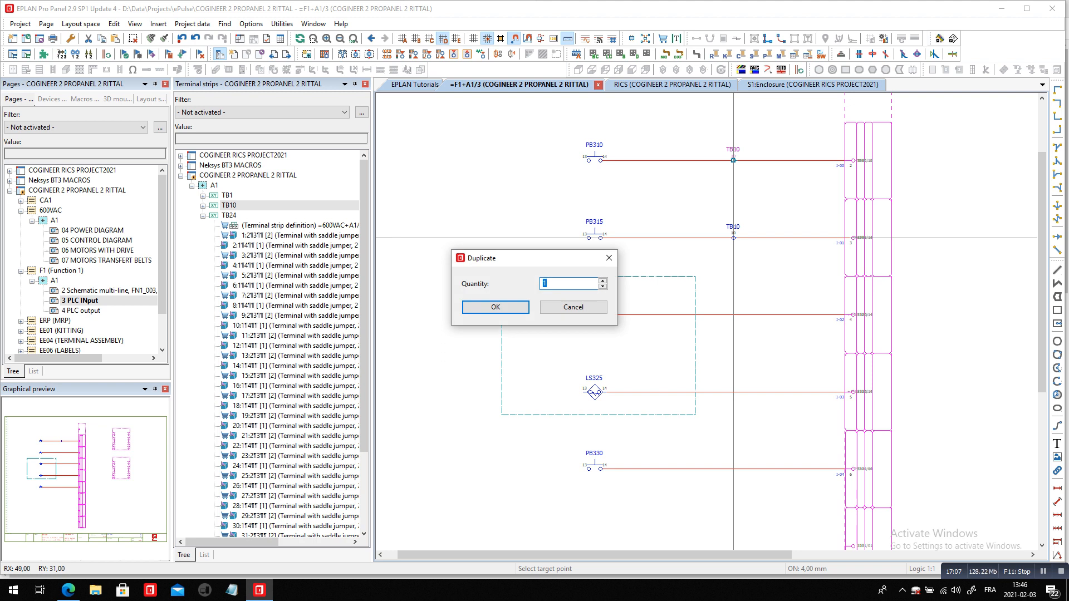
pyautogui.write('4')
pyautogui.press('Return')
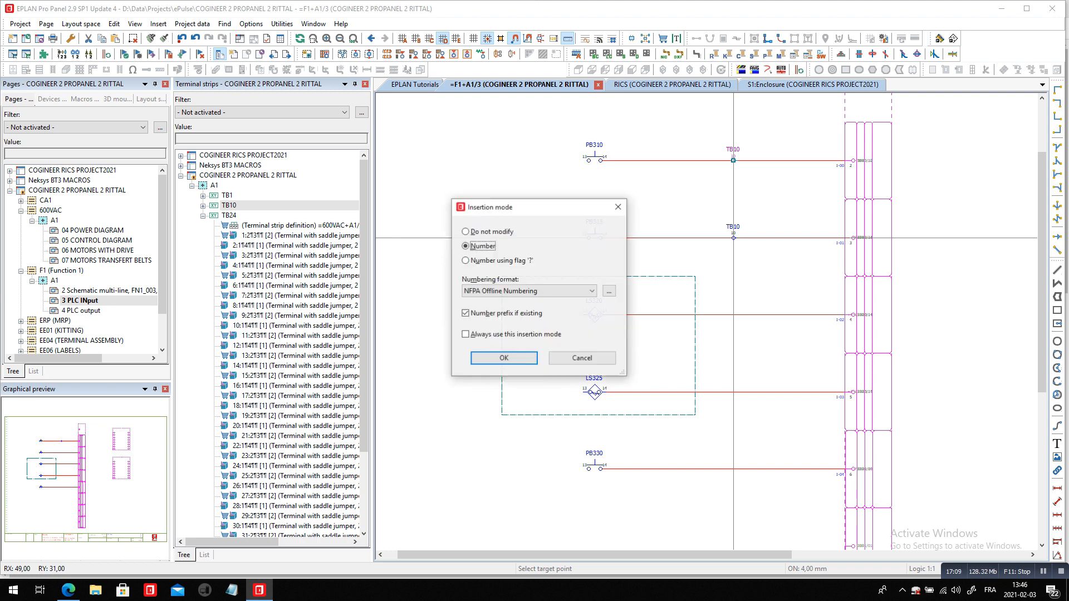
pyautogui.press('Return')
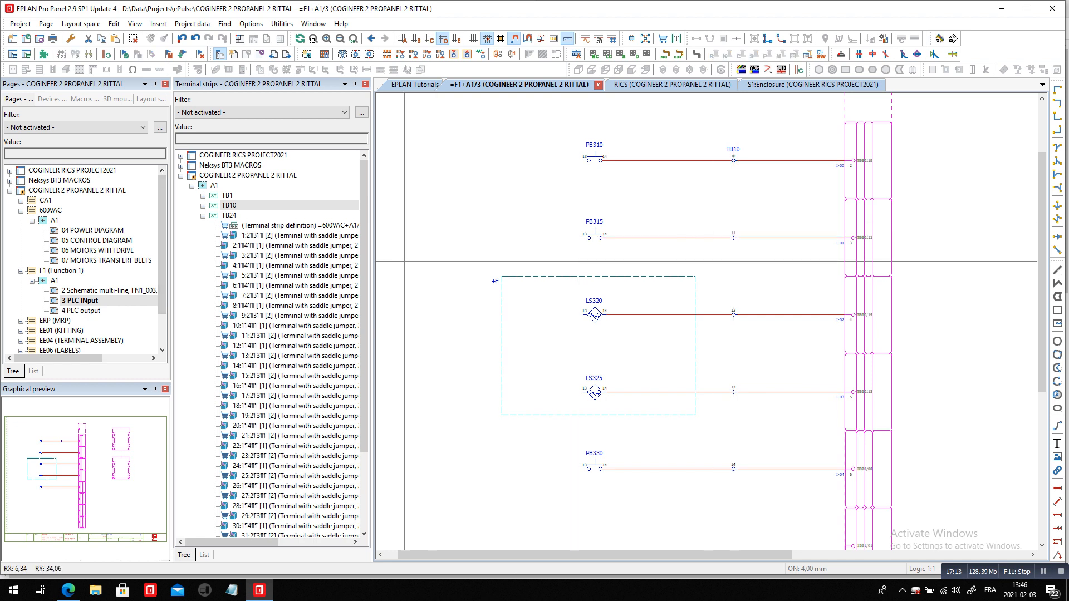
# Review strip TB10's terminals in the navigator and turn off the Distributed terminal option for terminal 10 at PB310
pyautogui.doubleClick(229, 205)
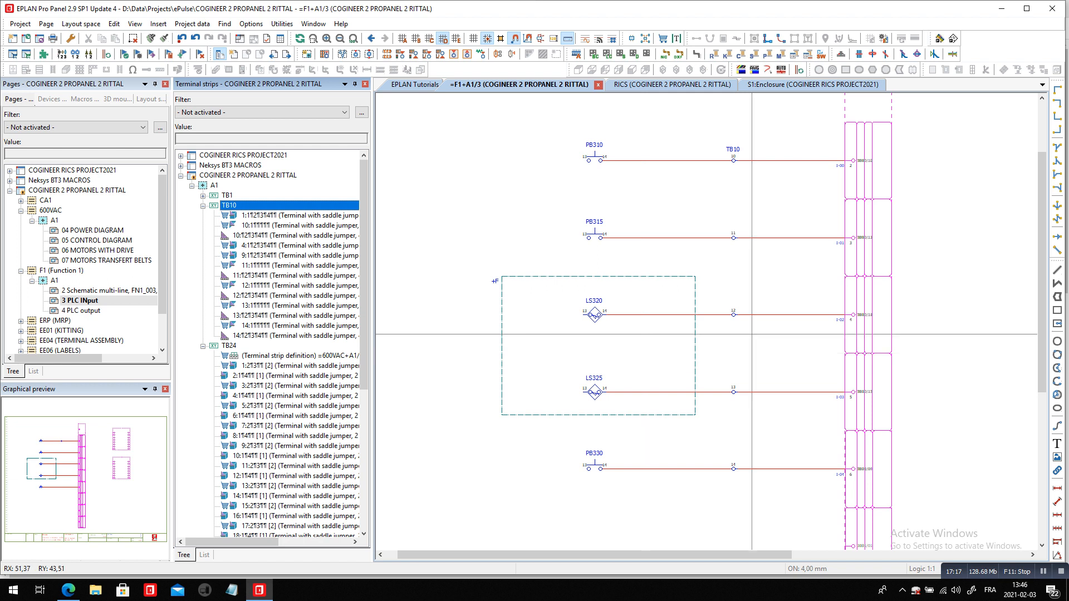
pyautogui.click(734, 152)
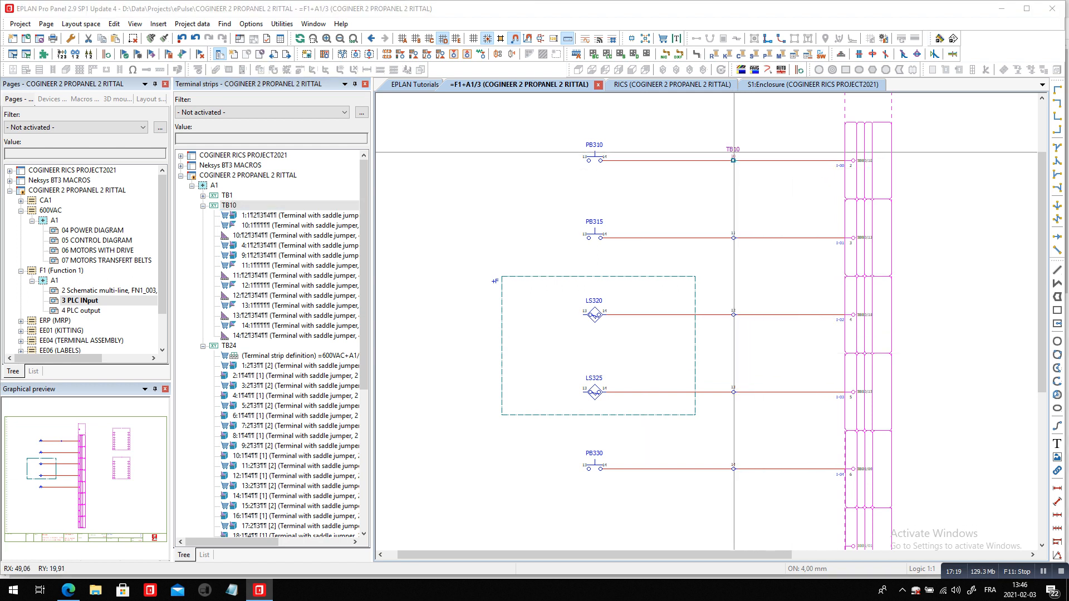
pyautogui.doubleClick(734, 156)
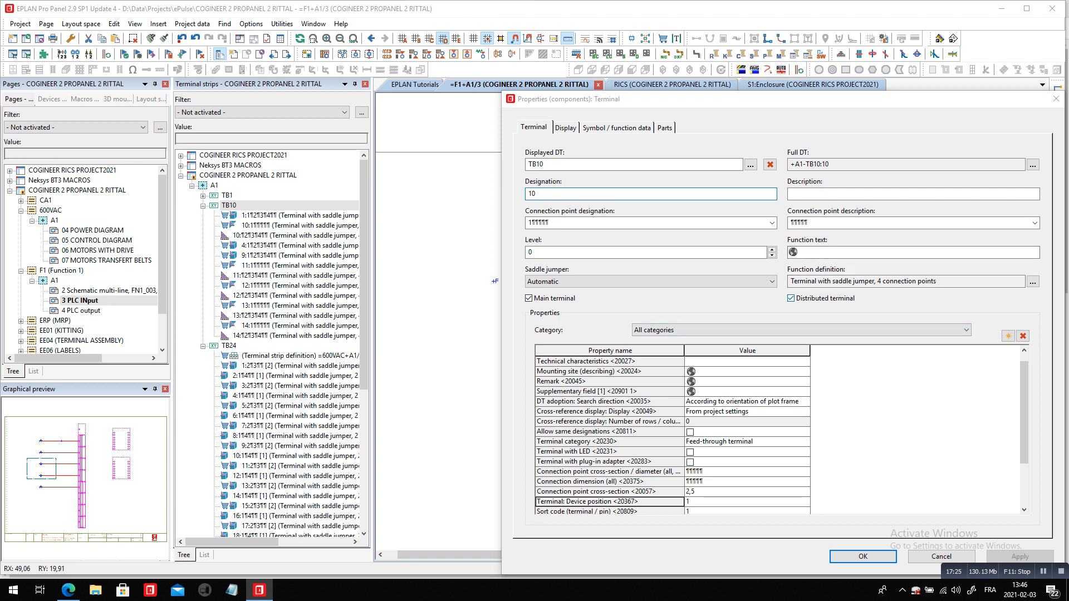
pyautogui.click(791, 299)
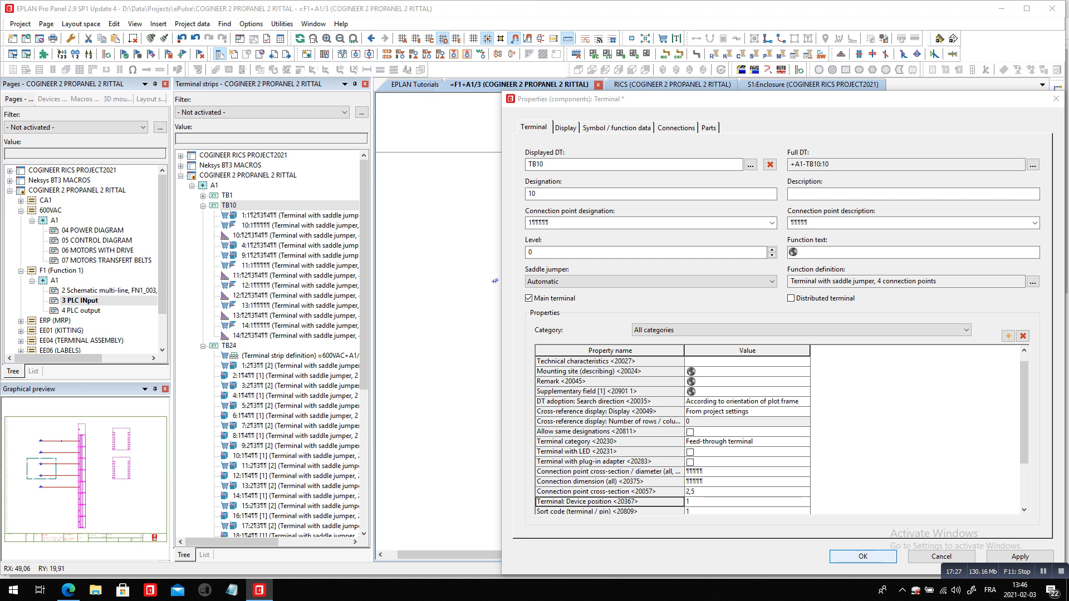
pyautogui.press('Return')
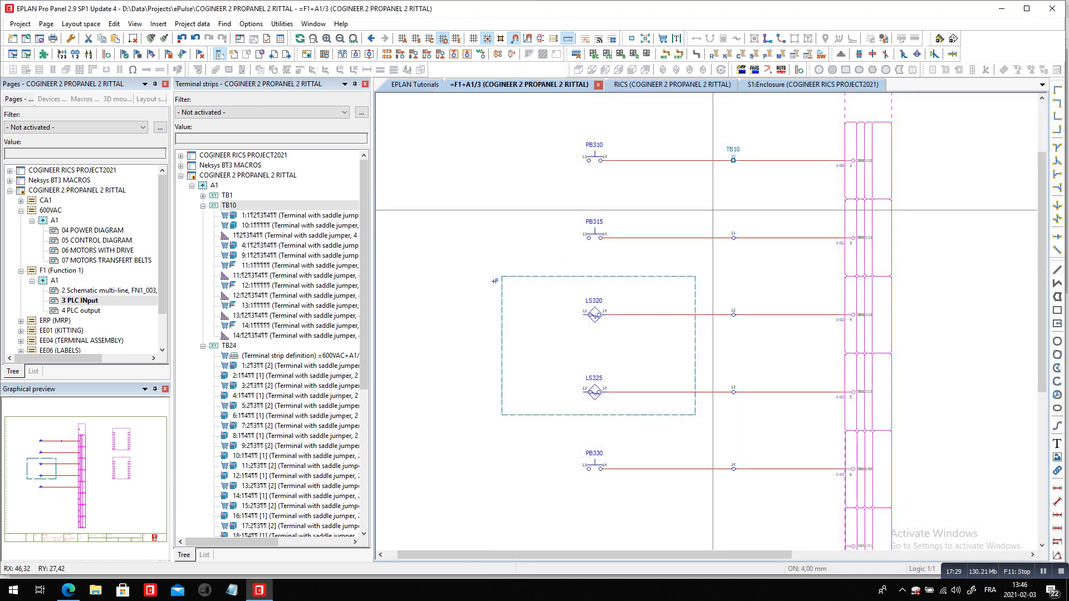
# Turn off the Distributed terminal option for terminals 11 to 14 together
pyautogui.moveTo(720, 219); pyautogui.dragTo(764, 496)
pyautogui.rightClick(765, 496)
pyautogui.click(790, 476)
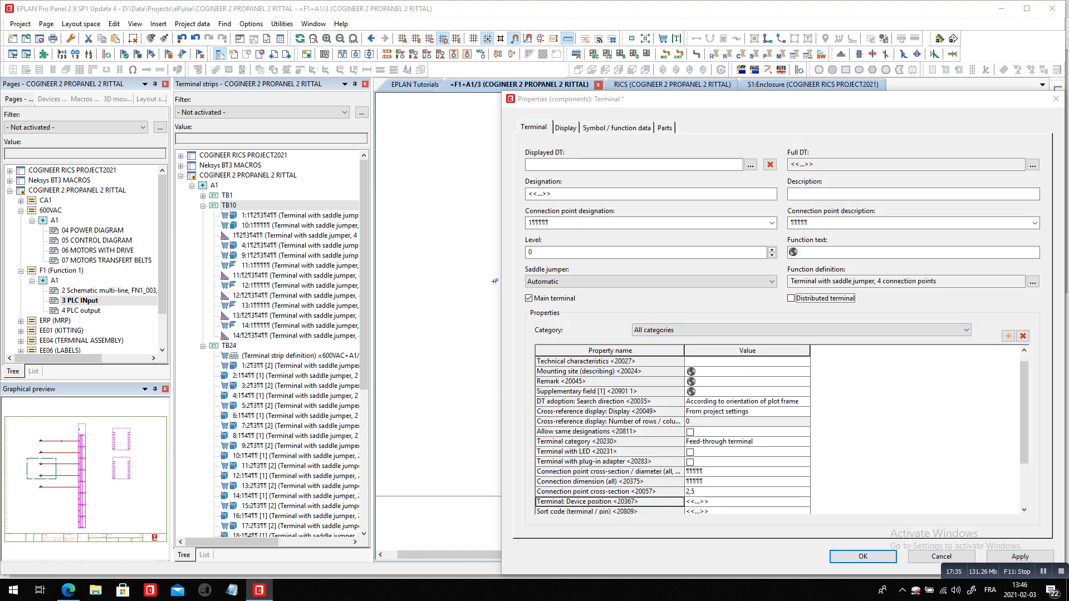
pyautogui.press('Return')
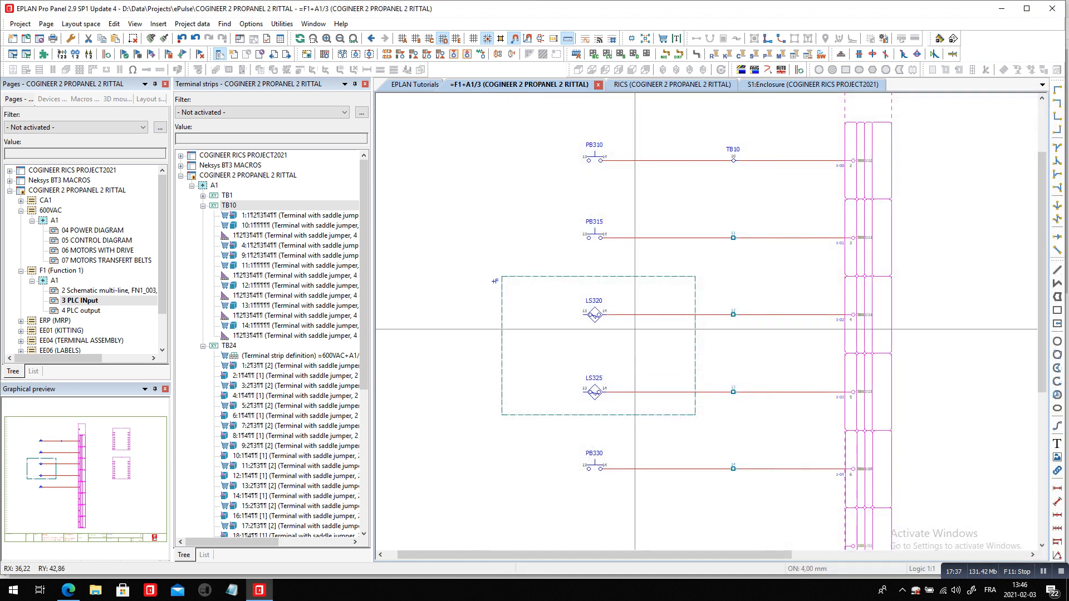
# Reassign part PXC.3209578 to all five terminals 10 to 14 at once through their part data
pyautogui.moveTo(709, 117); pyautogui.dragTo(759, 507)
pyautogui.rightClick(759, 507)
pyautogui.click(771, 487)
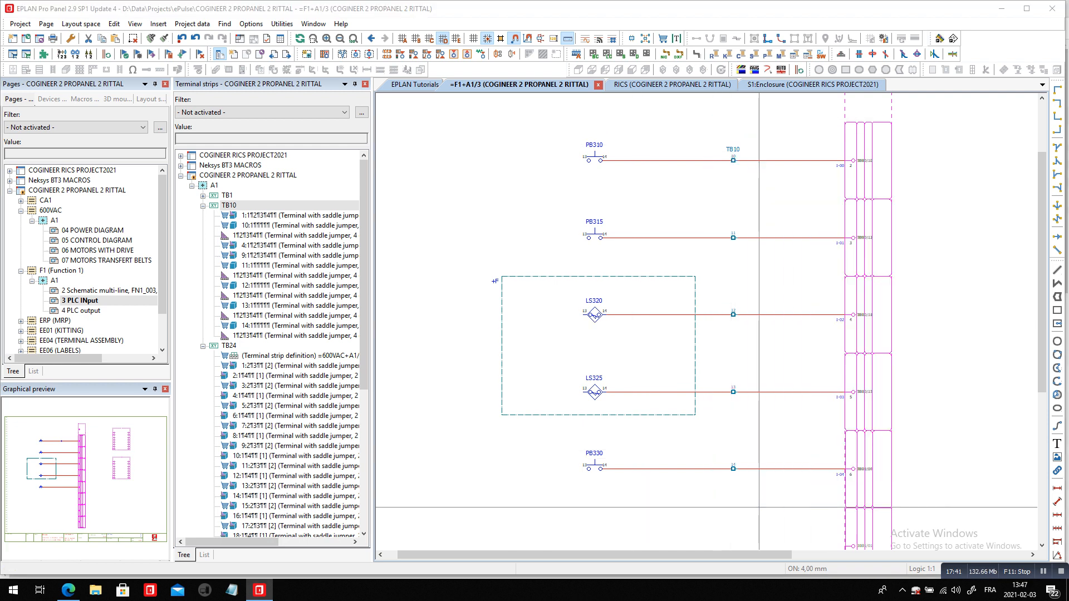
pyautogui.click(663, 128)
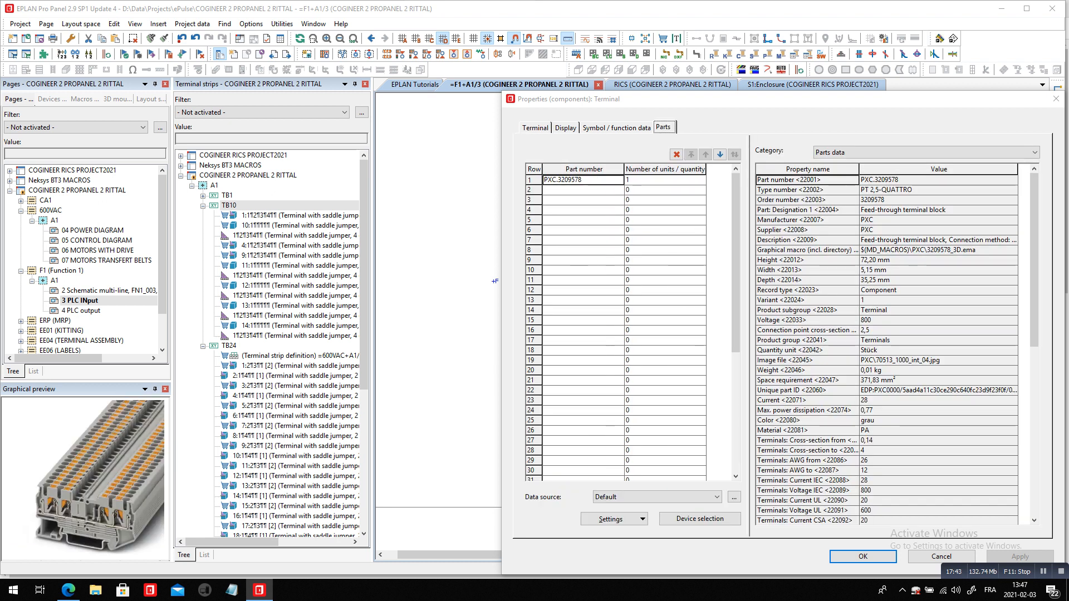
pyautogui.click(616, 181)
pyautogui.click(619, 180)
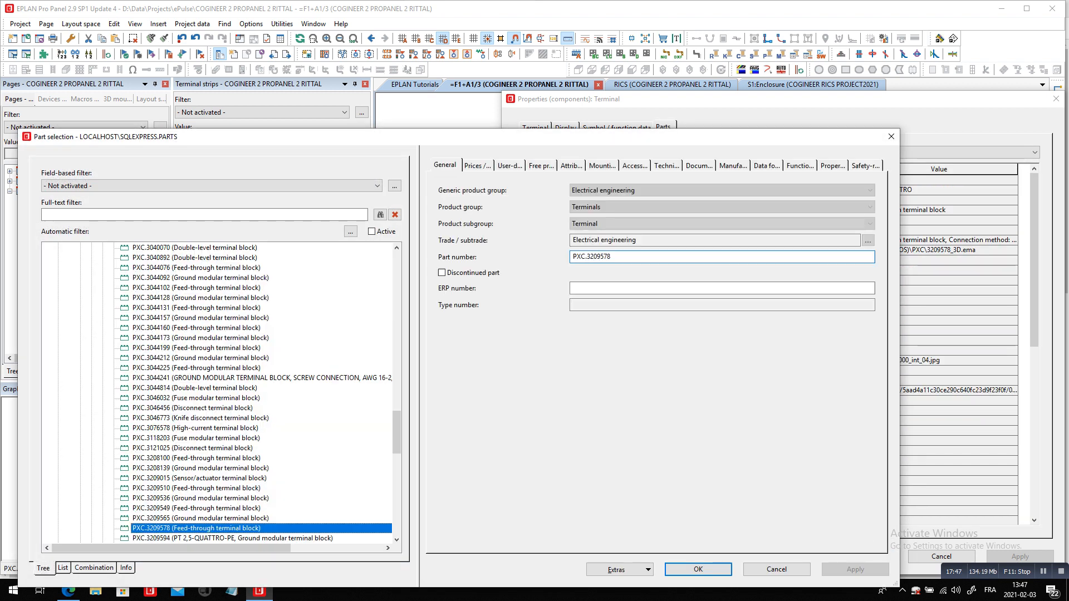
pyautogui.click(698, 569)
pyautogui.click(863, 557)
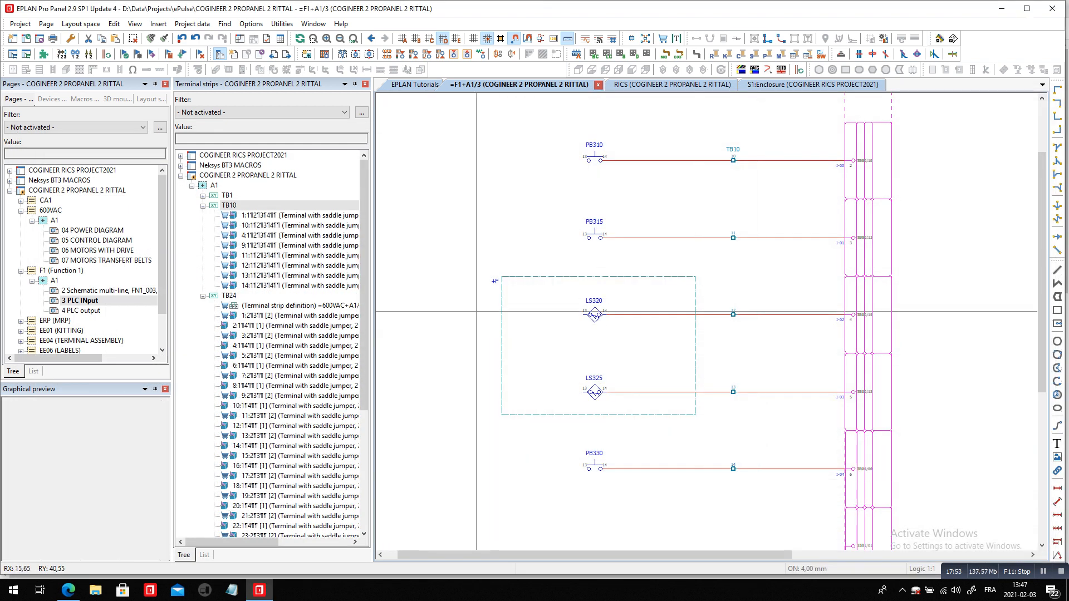
# Place an interruption point at row 306, left of PB310, and assign it the existing designation 24V1
pyautogui.scroll(-1, 589, 366)
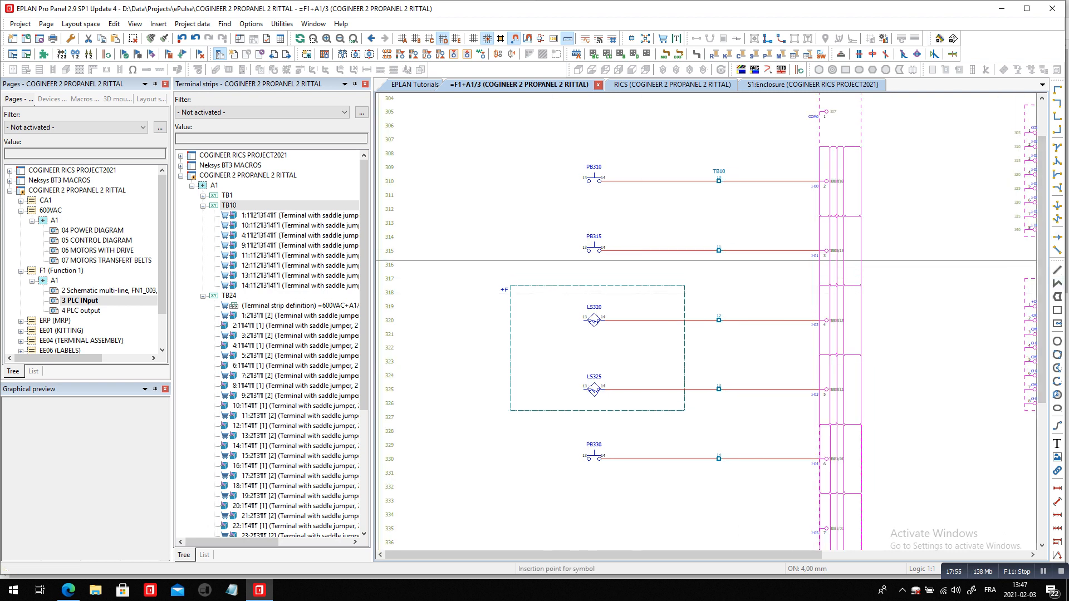
pyautogui.scroll(1, 423, 147)
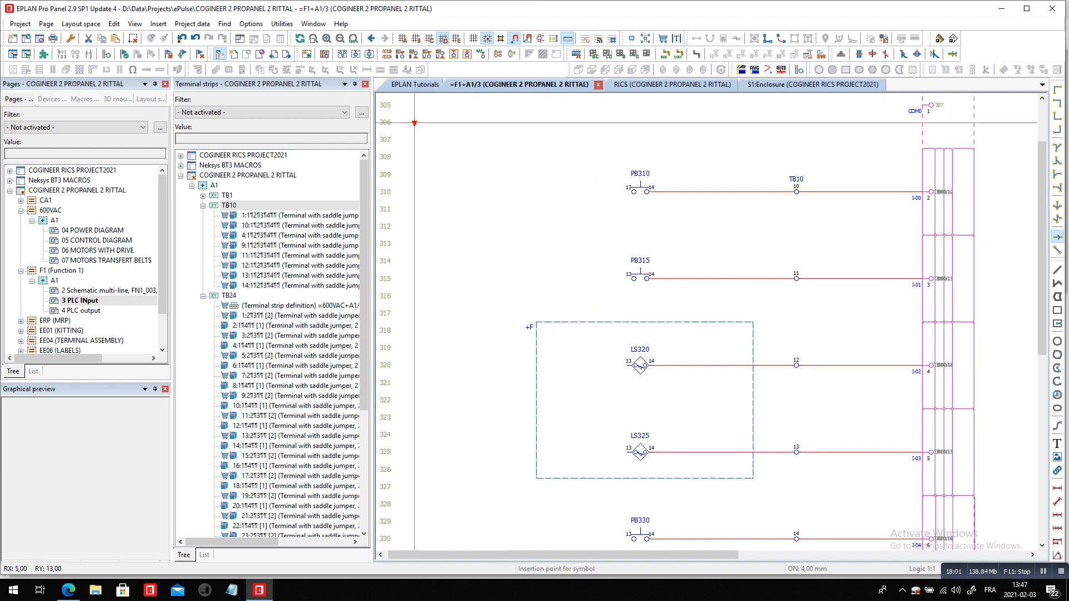
pyautogui.click(415, 123)
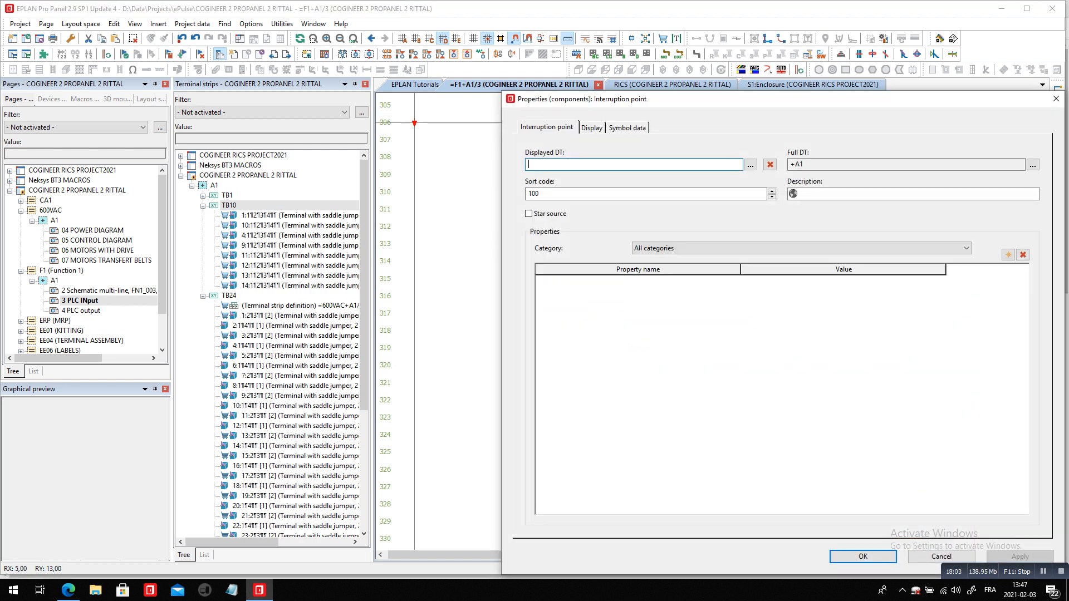
pyautogui.click(751, 164)
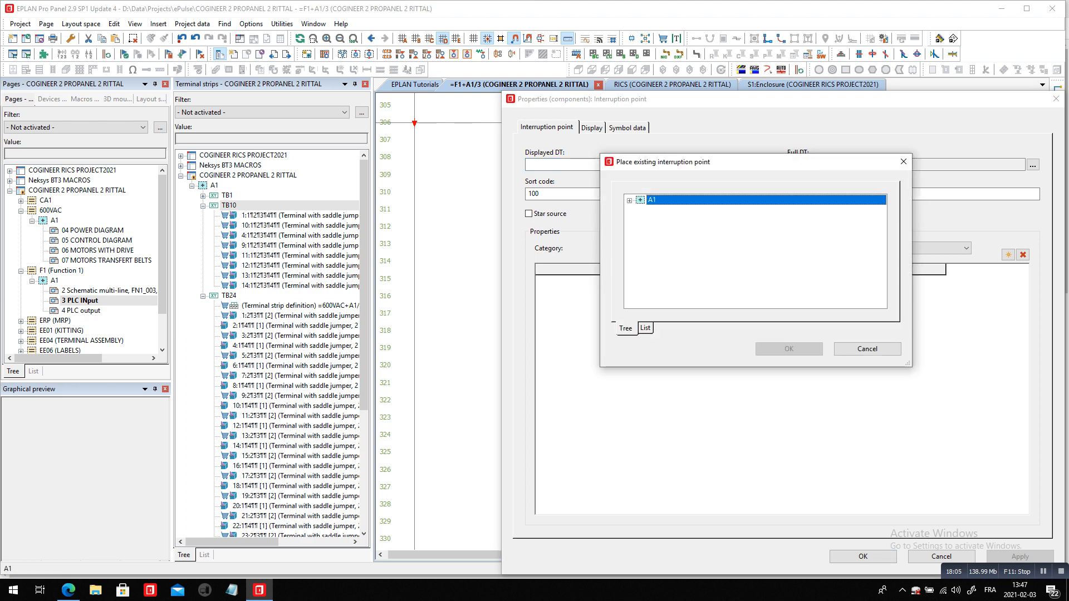
pyautogui.click(629, 201)
pyautogui.scroll(-4, 756, 250)
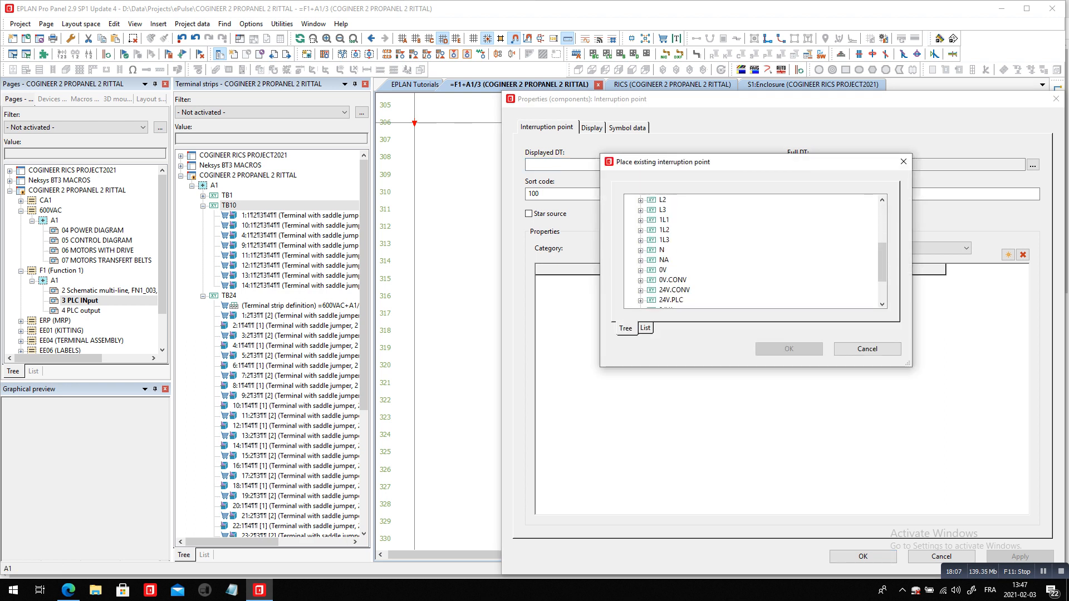
pyautogui.click(666, 260)
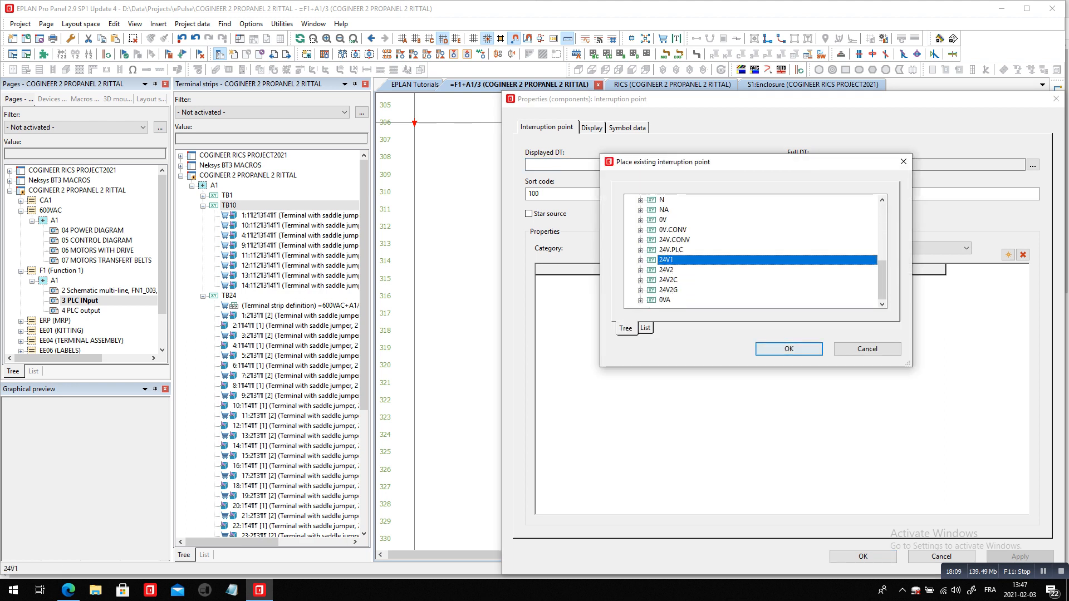
pyautogui.click(789, 348)
pyautogui.press('Return')
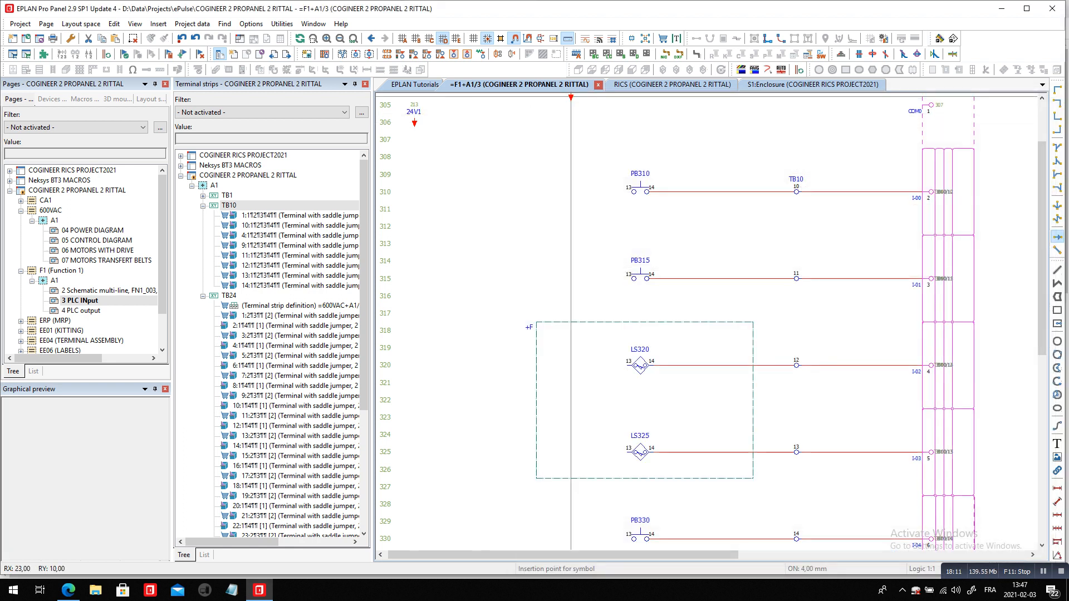
# Connect the 24V1 supply line down to the PB310, PB315 and PB330 wires with T-nodes at rows 310, 315 and 330
pyautogui.click(1057, 175)
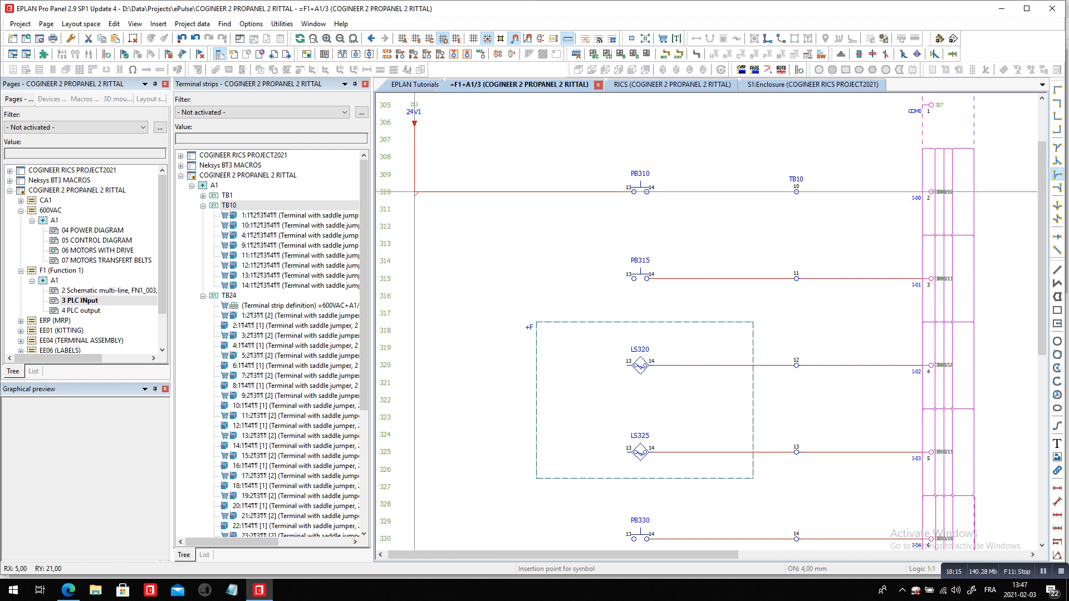
pyautogui.click(415, 192)
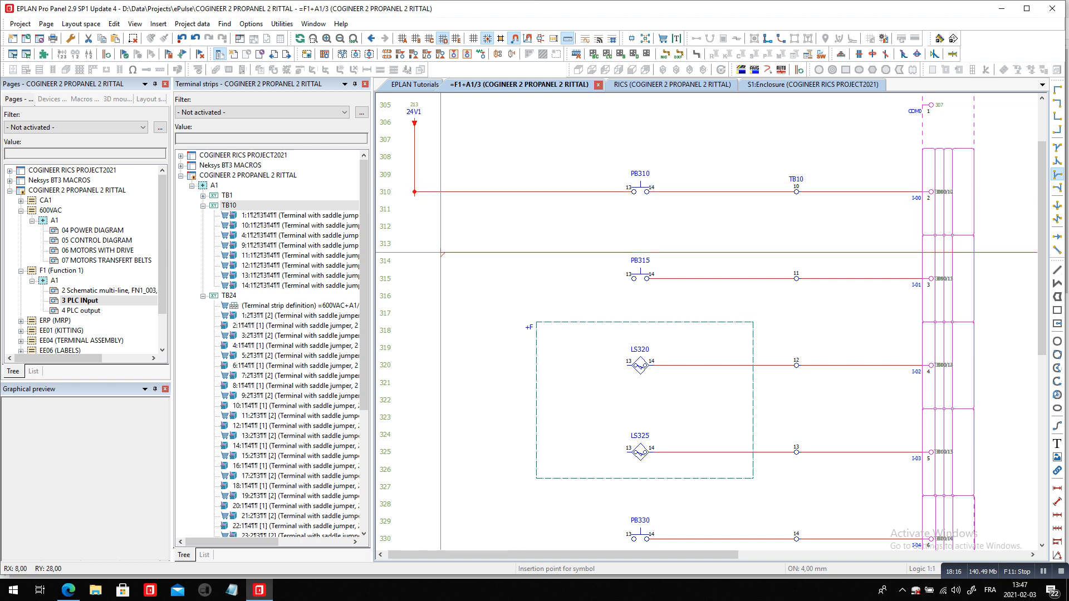
pyautogui.click(415, 278)
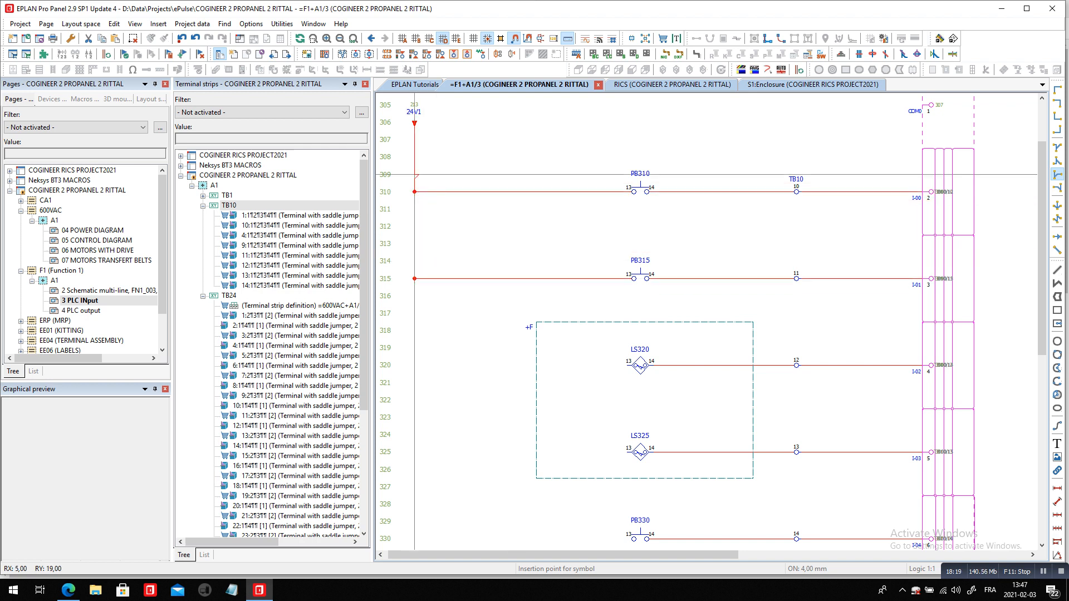
pyautogui.scroll(-2, 415, 173)
pyautogui.scroll(3, 414, 450)
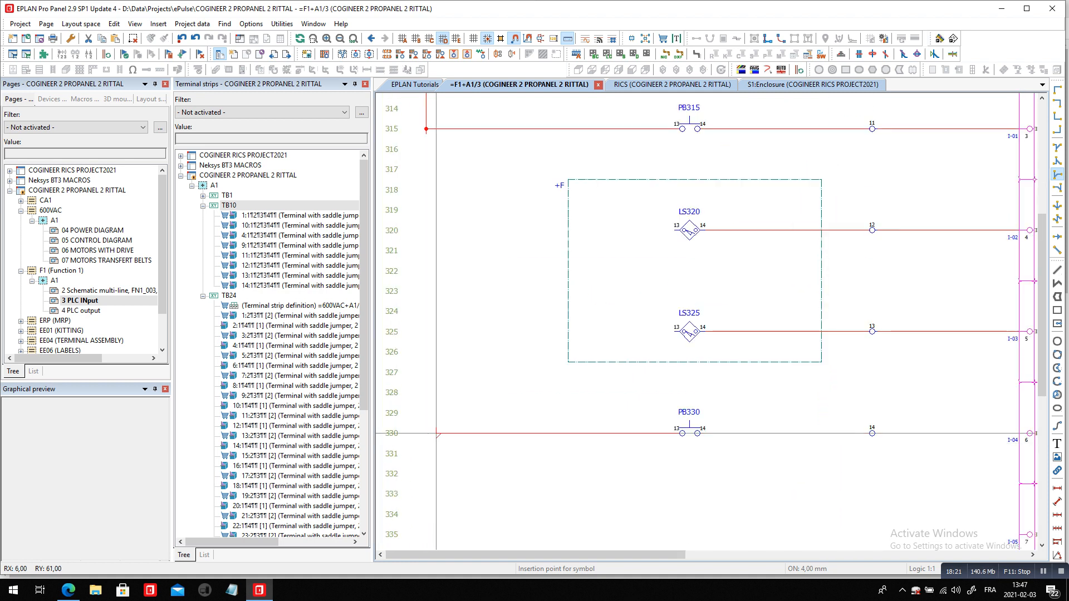
pyautogui.scroll(3, 416, 454)
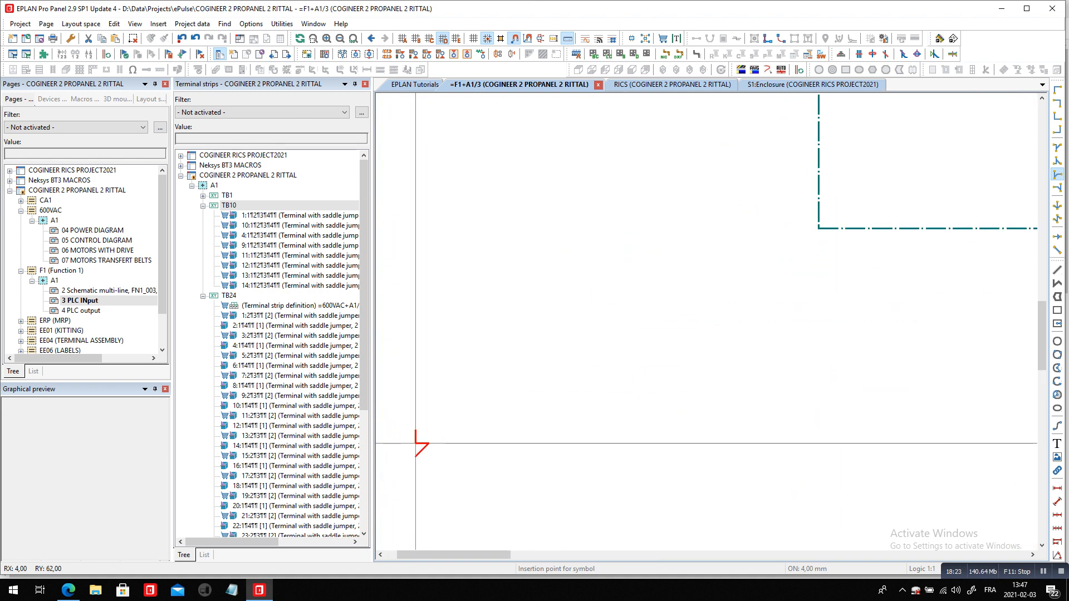
pyautogui.press('Tab')
pyautogui.scroll(-3, 415, 444)
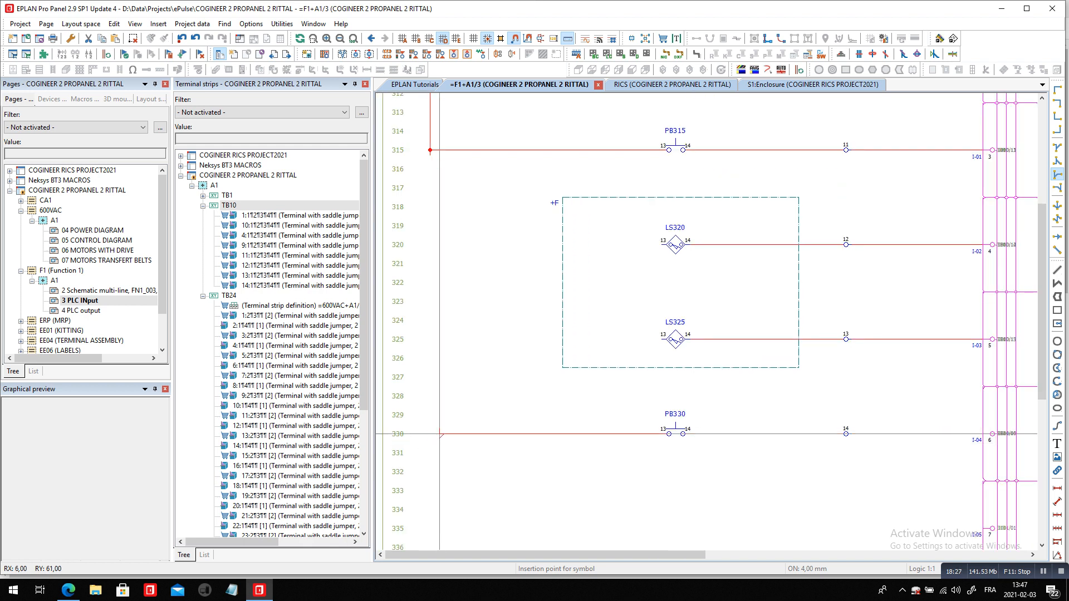
pyautogui.click(430, 434)
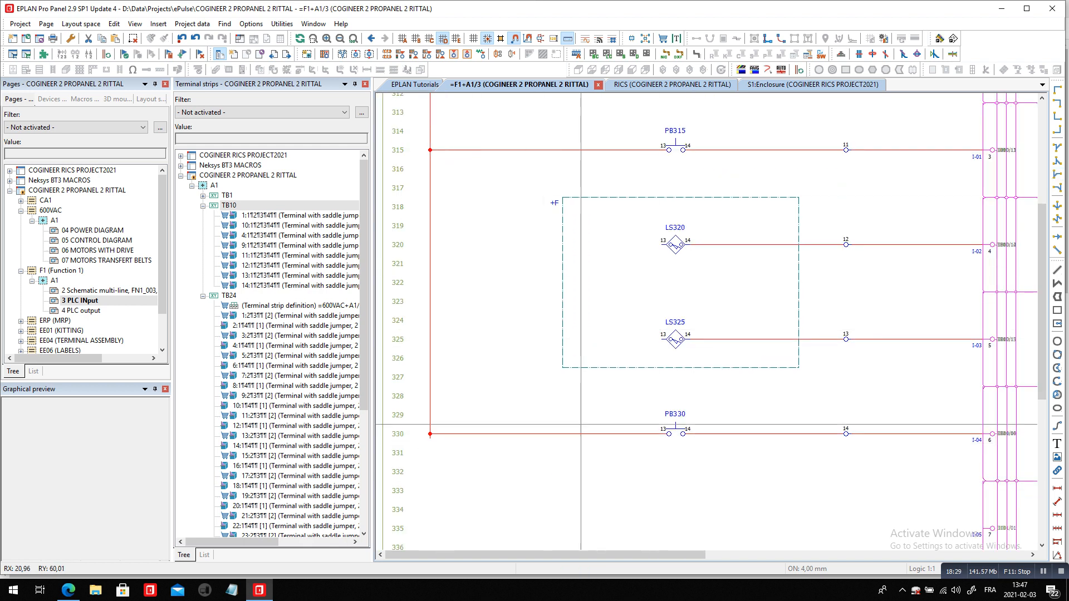
# Place a second interruption point beside 24V1 at row 306 and assign it the existing designation 24V2
pyautogui.scroll(-2, 596, 507)
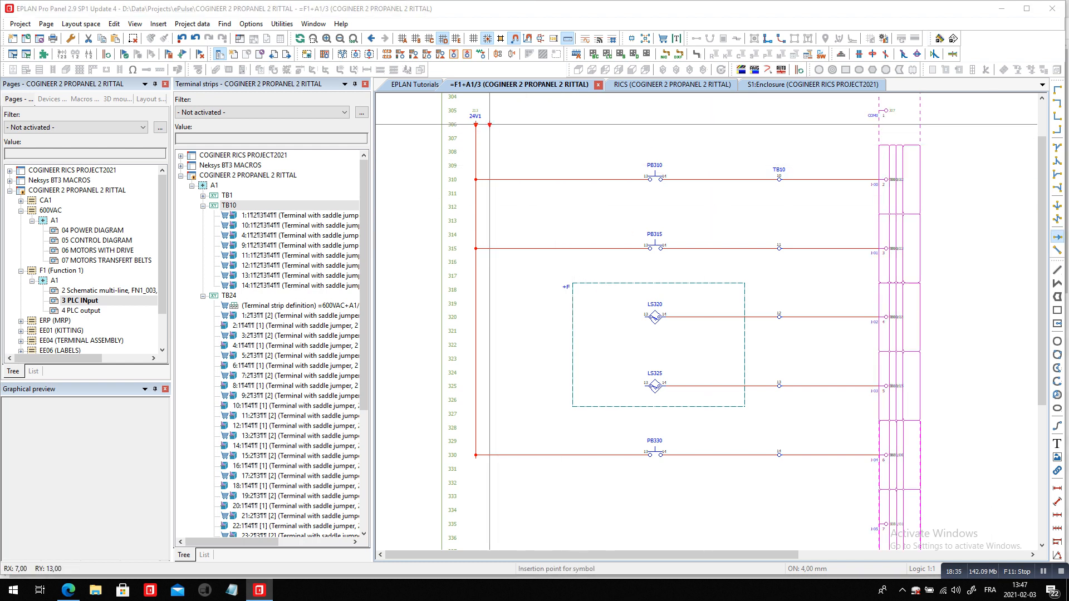
pyautogui.click(489, 124)
pyautogui.click(751, 165)
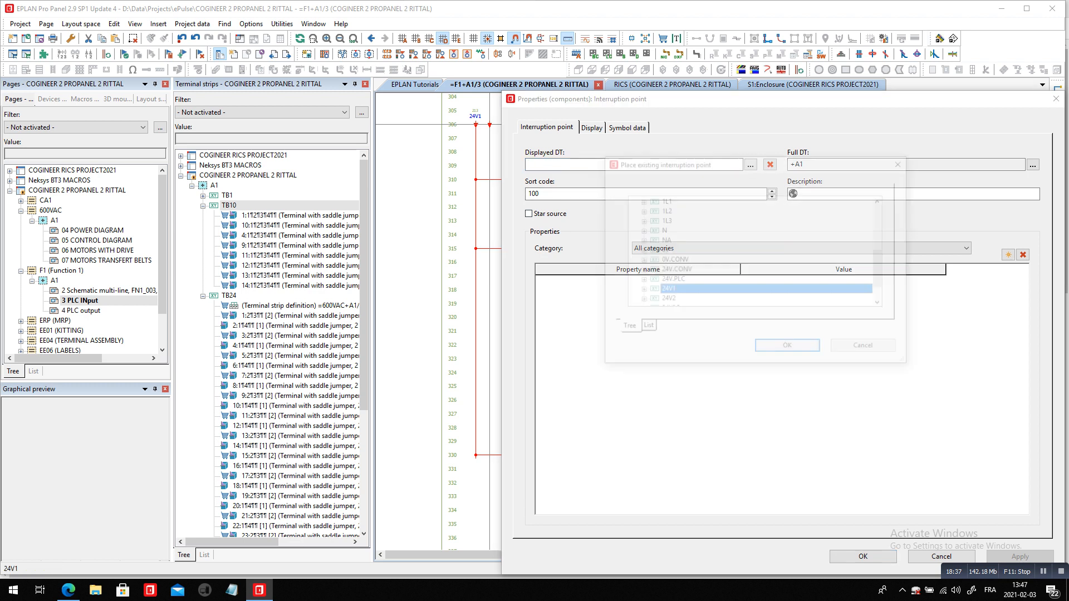
pyautogui.scroll(-1, 755, 252)
pyautogui.click(666, 270)
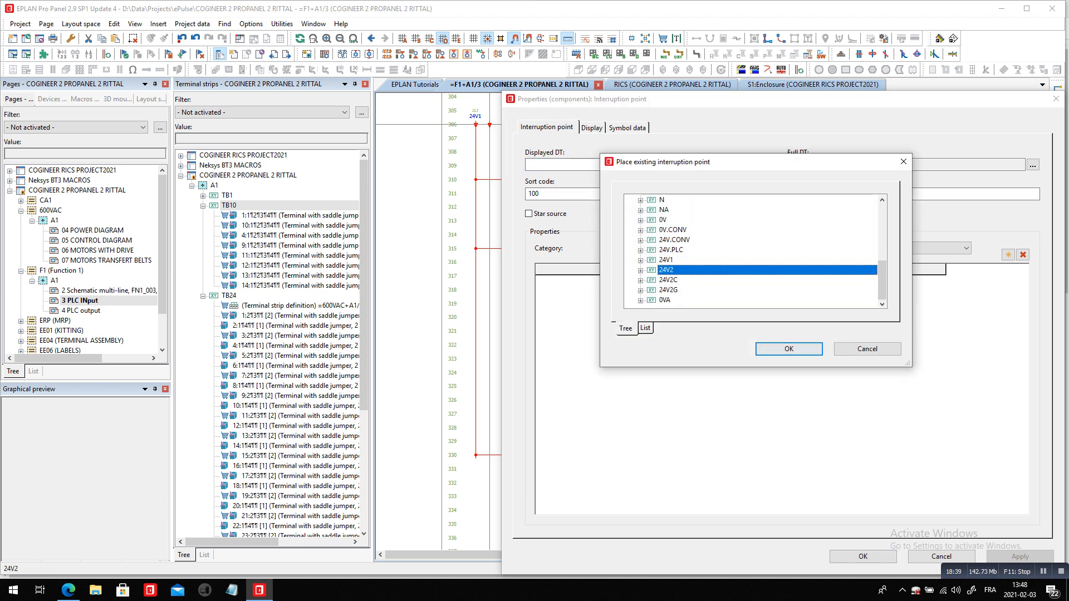
pyautogui.click(789, 348)
pyautogui.click(863, 556)
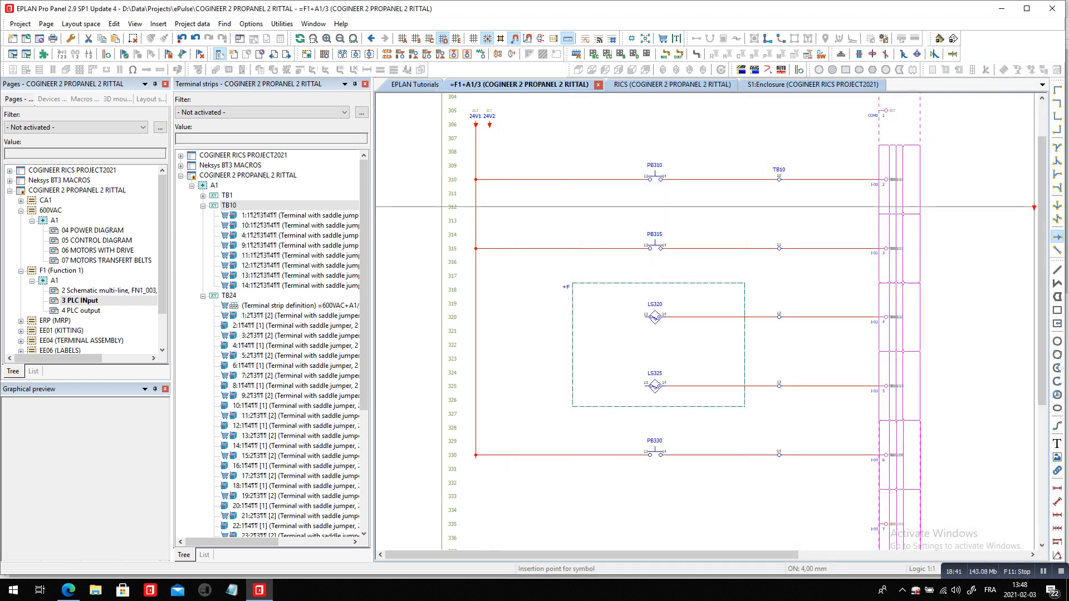
# Connect the 24V2 supply line down to the LS320 and LS325 wires with T-nodes at rows 320 and 325
pyautogui.click(1057, 174)
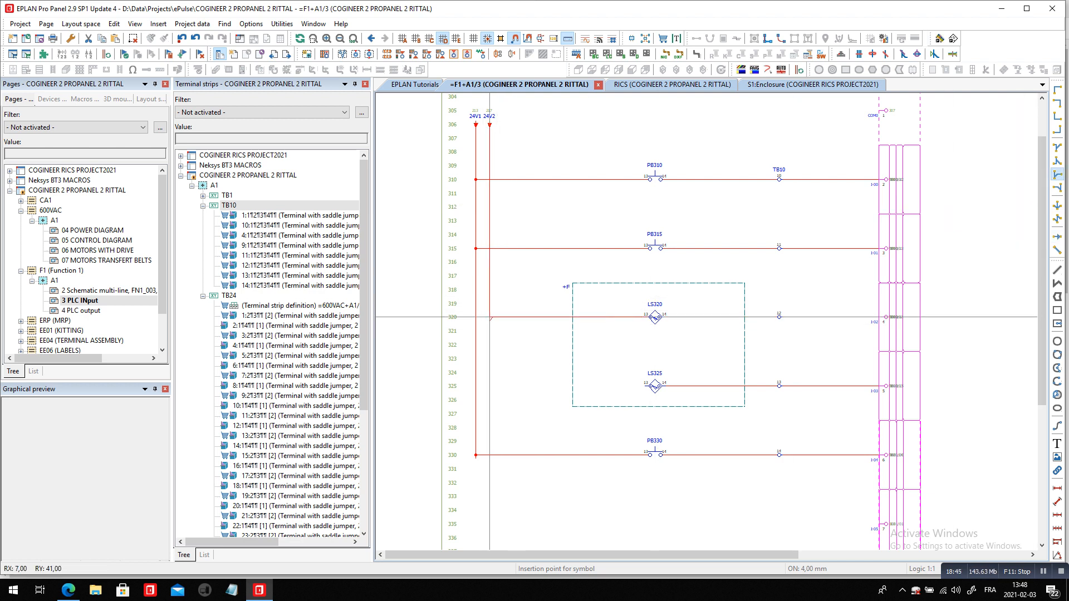
pyautogui.click(490, 317)
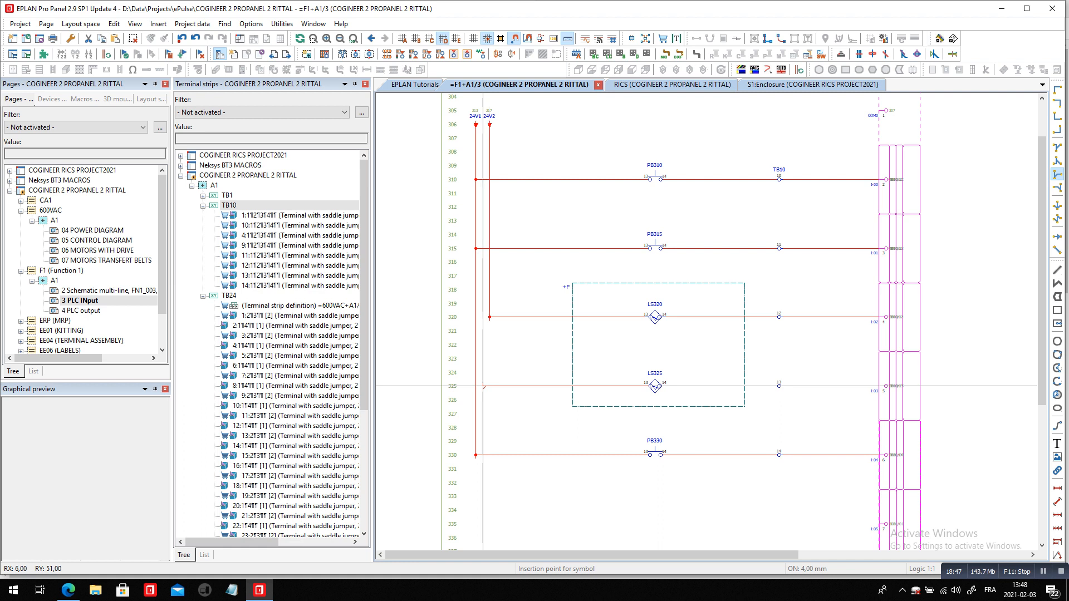
pyautogui.click(490, 386)
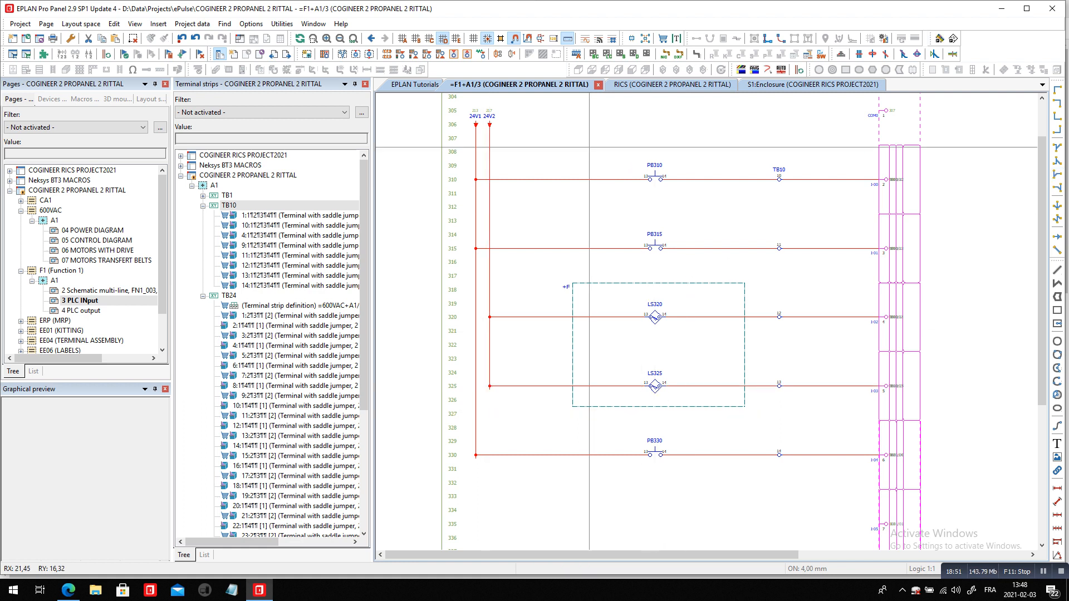
# Insert feed-through terminal device PXC.3209578 on the PB310 wire at row 310, between the 24V1 line and the switch
pyautogui.click(158, 24)
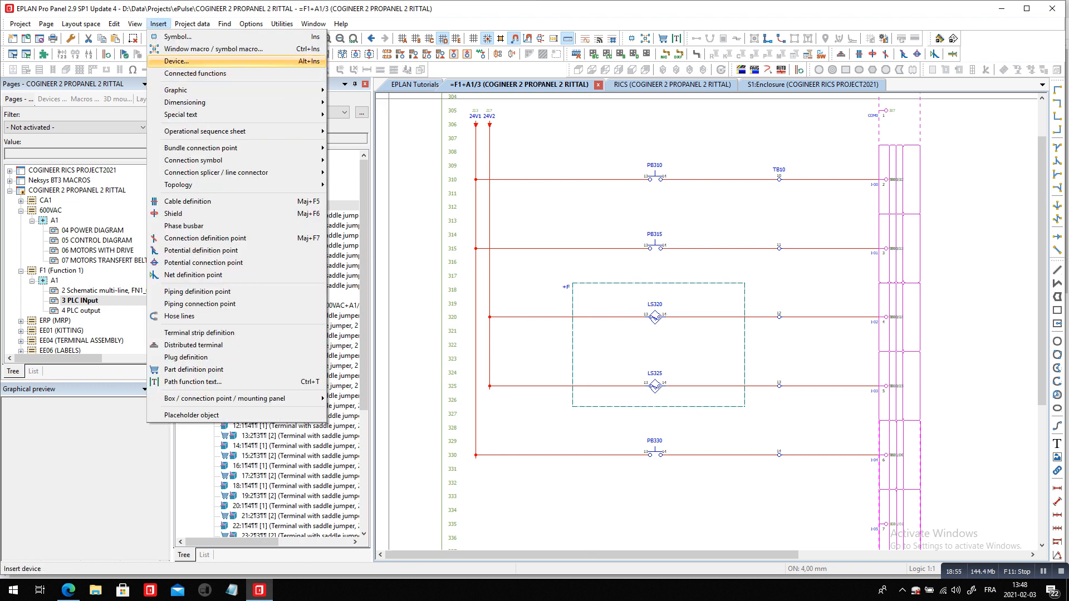
pyautogui.click(179, 61)
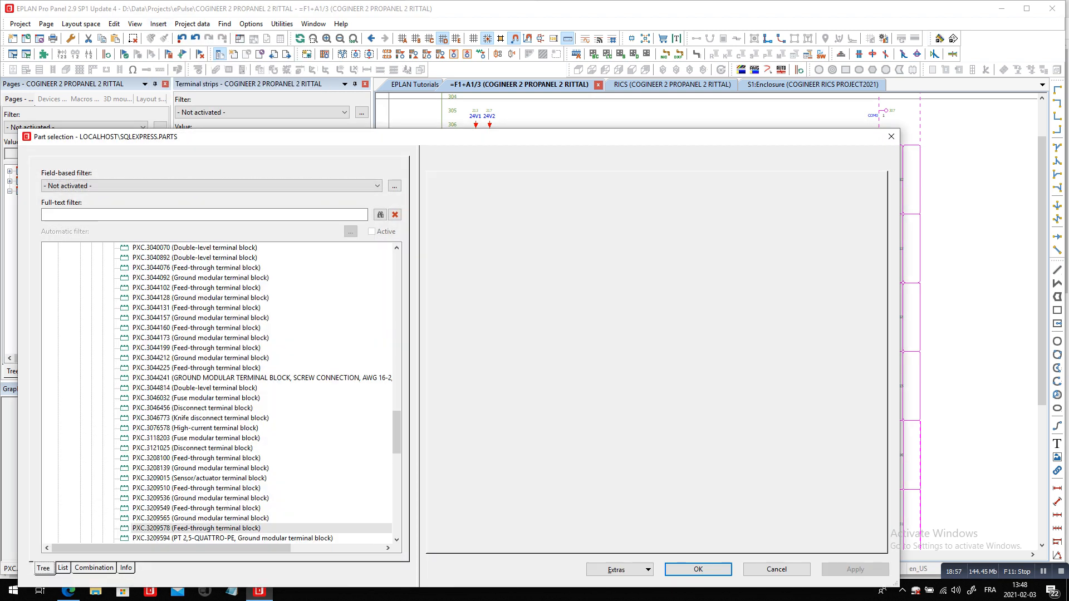
pyautogui.click(233, 538)
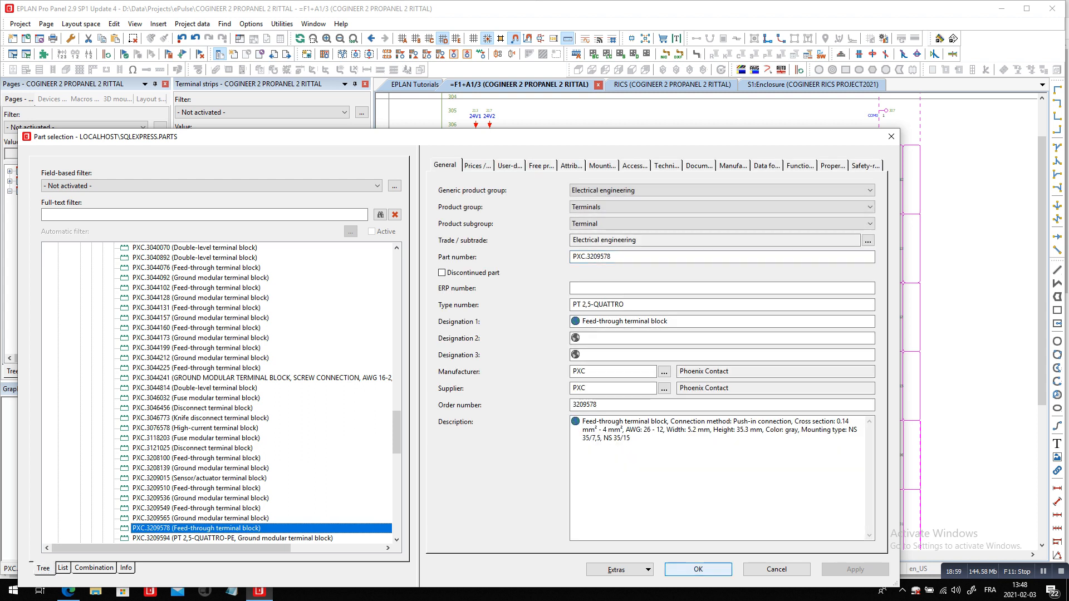
pyautogui.click(698, 569)
pyautogui.scroll(3, 565, 214)
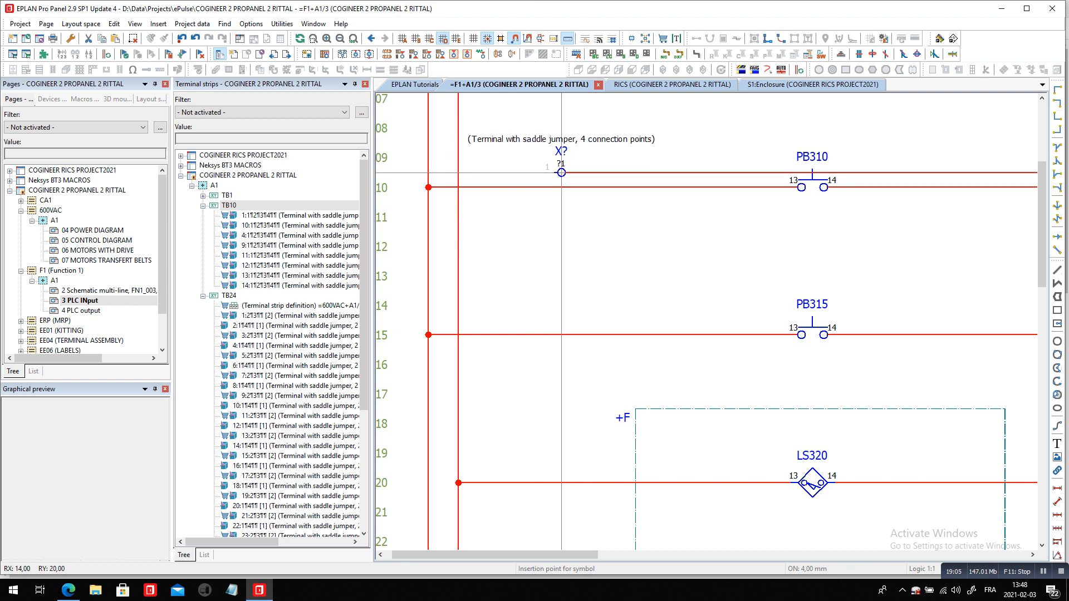
pyautogui.click(561, 187)
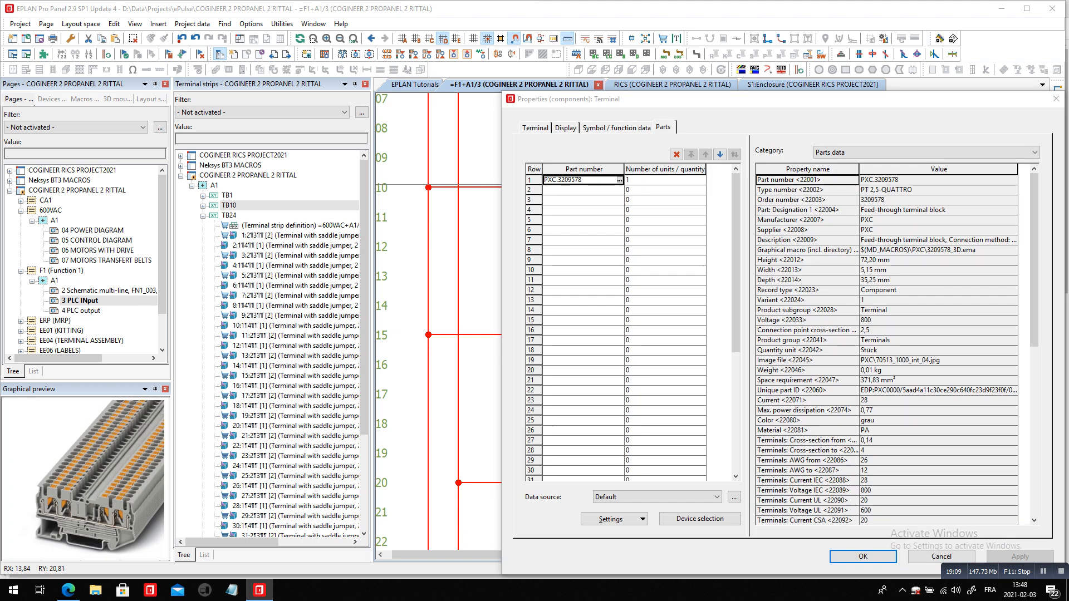
# Turn off the new terminal's Distributed terminal option and designate it as the next terminal after 14 on strip TB10
pyautogui.click(535, 127)
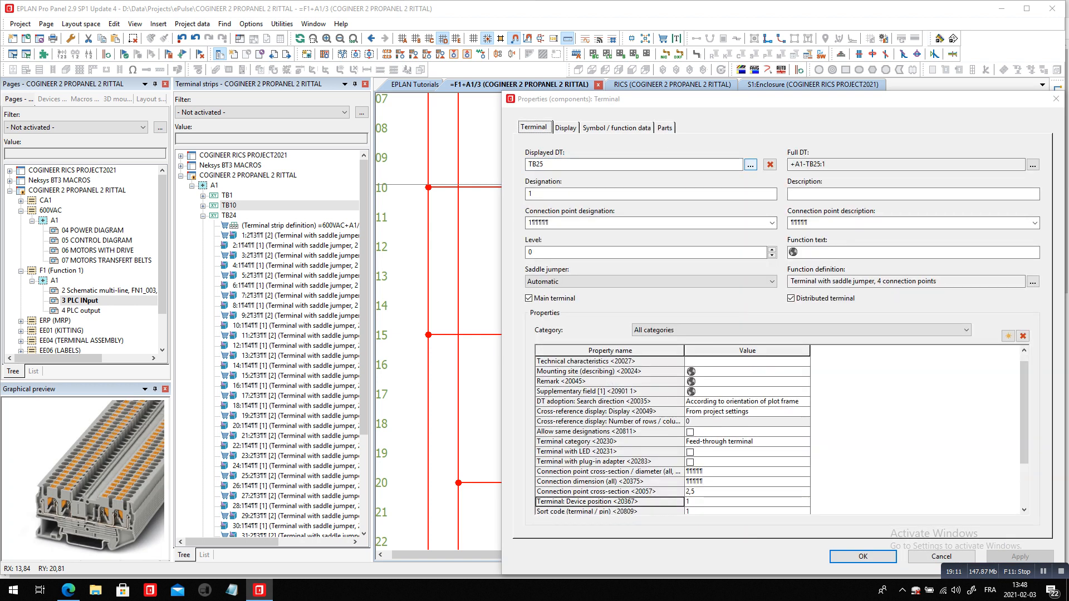
pyautogui.click(791, 298)
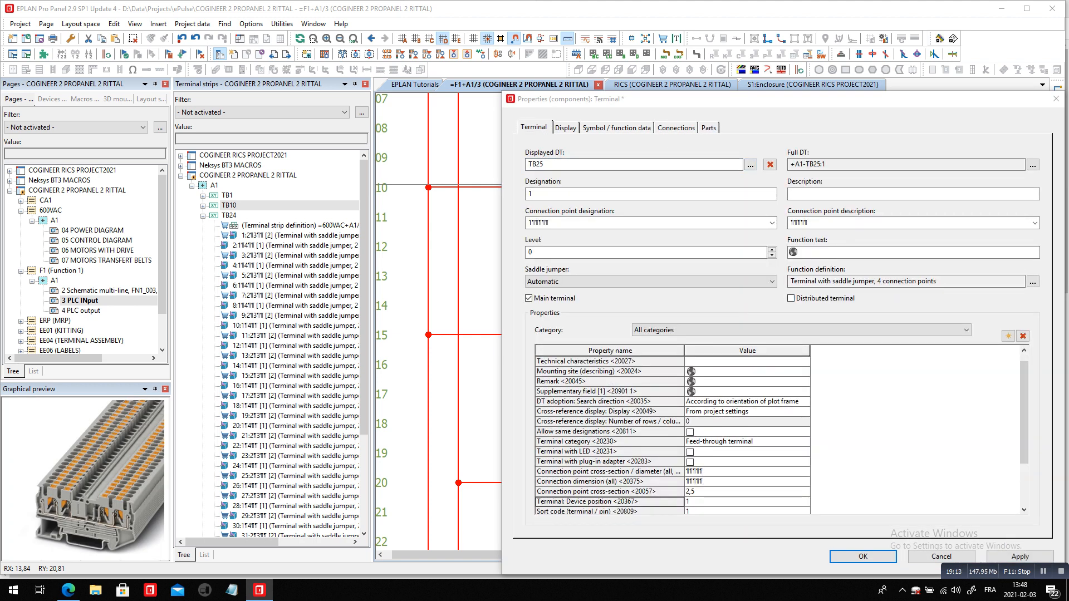
pyautogui.click(751, 164)
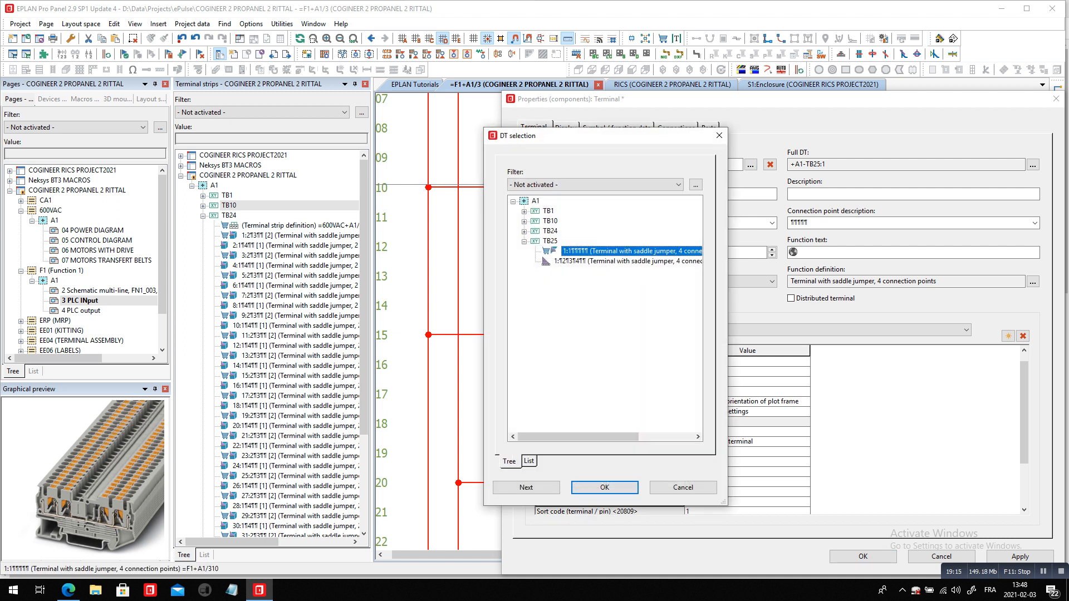
pyautogui.doubleClick(551, 222)
pyautogui.click(607, 302)
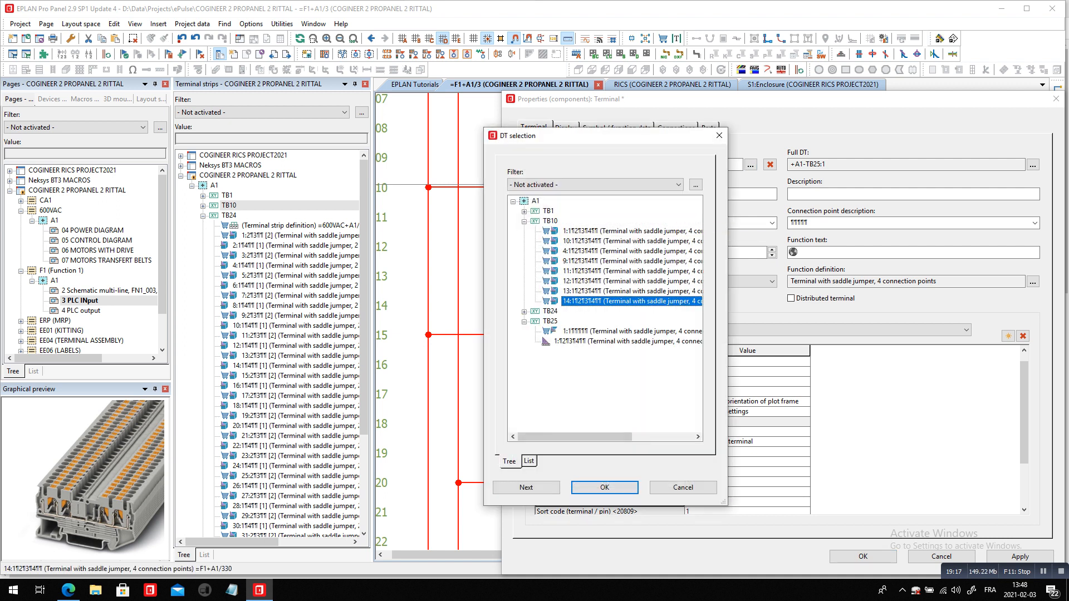
pyautogui.click(527, 488)
# Reassign part PXC.3209578 to the new TB10 terminal and review its part data
pyautogui.click(707, 128)
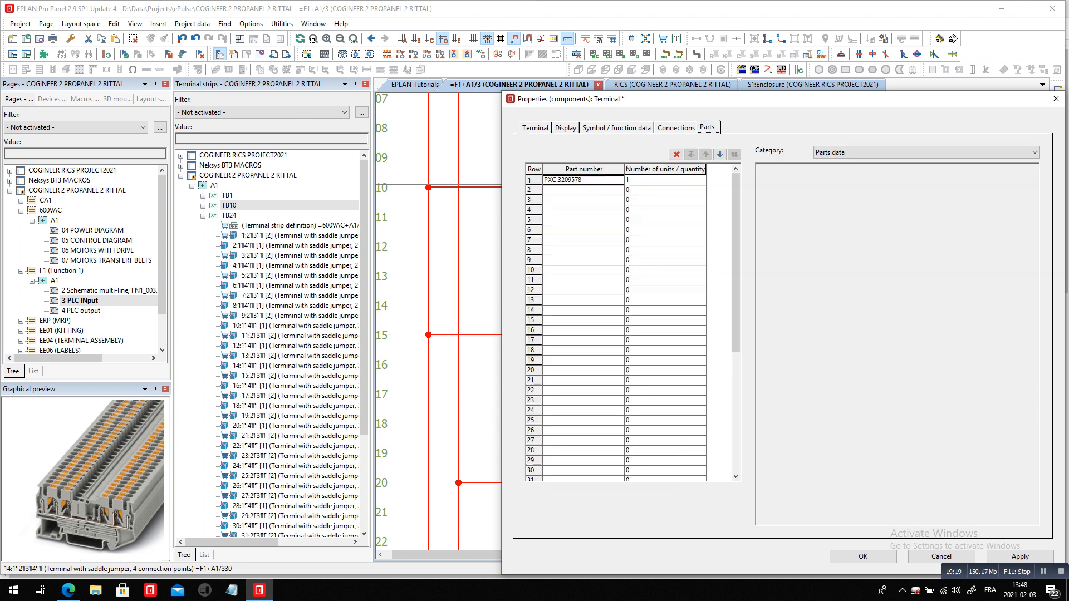
pyautogui.click(615, 179)
pyautogui.click(618, 180)
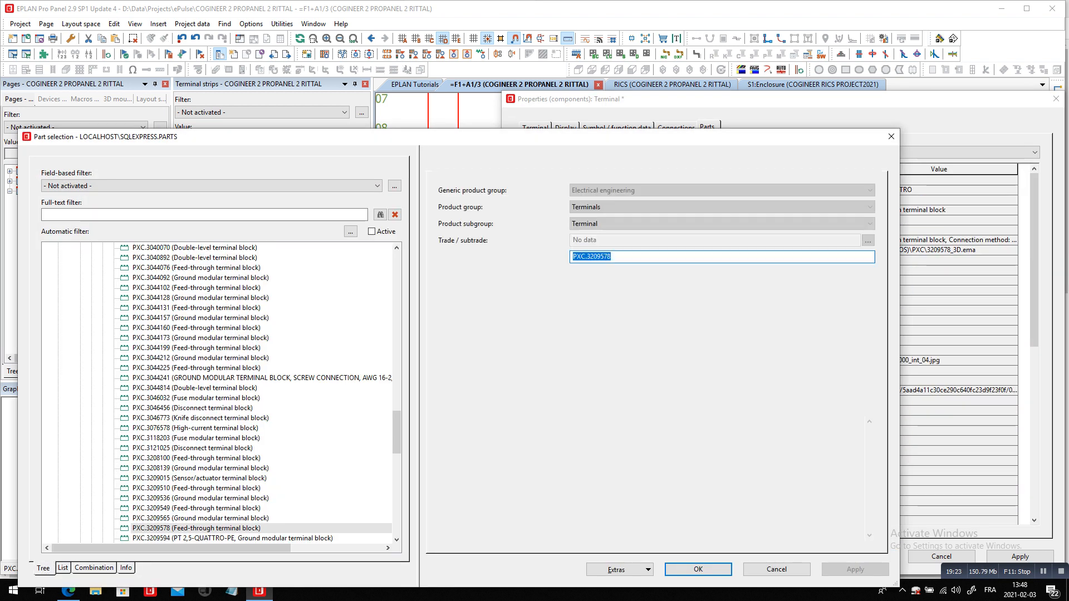
pyautogui.click(698, 569)
pyautogui.press('Return')
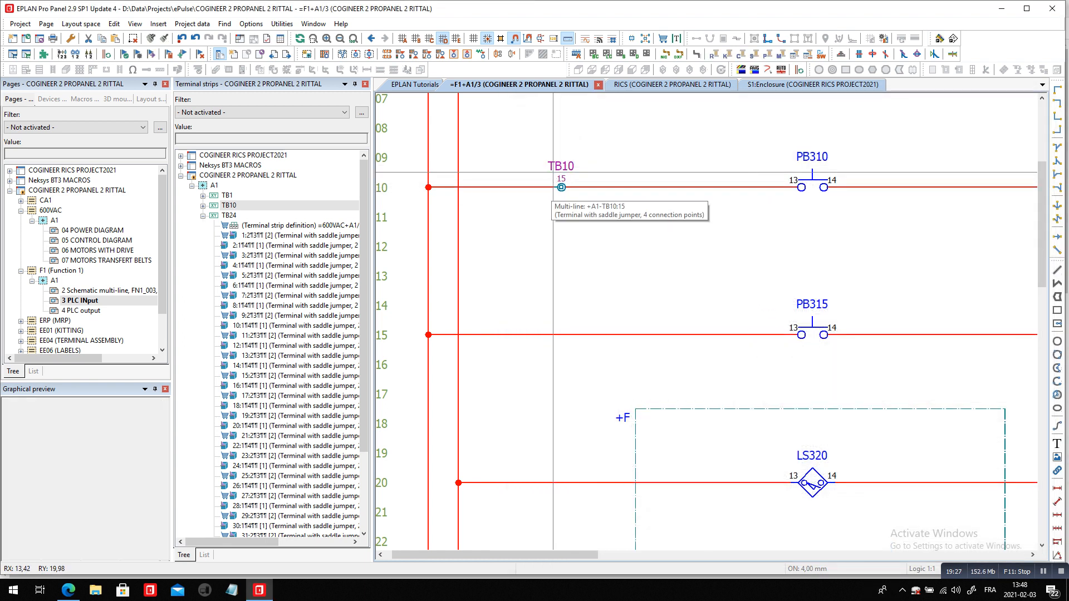
pyautogui.doubleClick(569, 169)
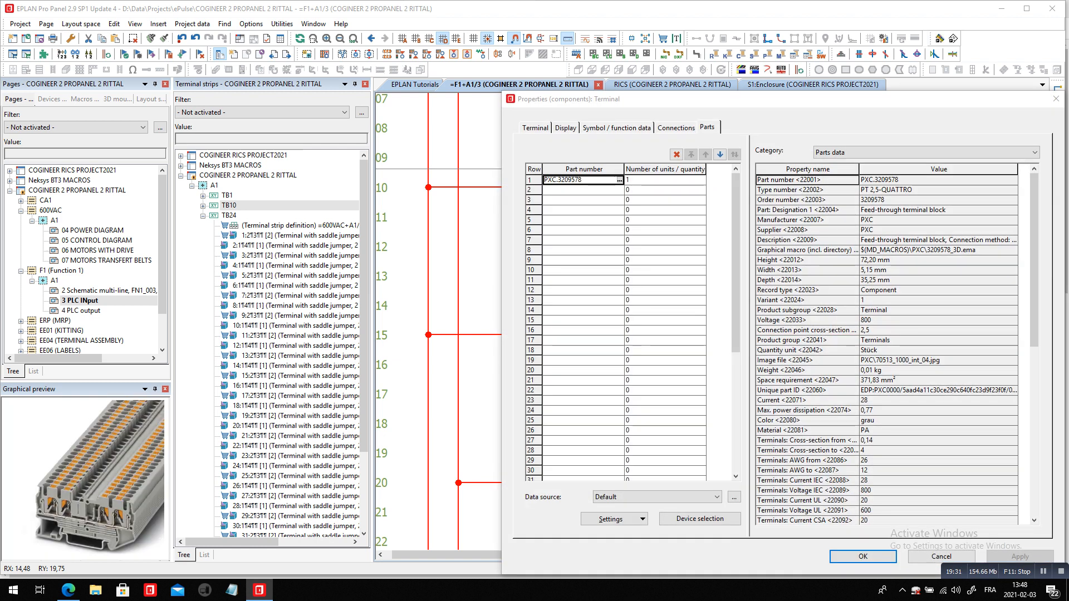
pyautogui.press('Escape')
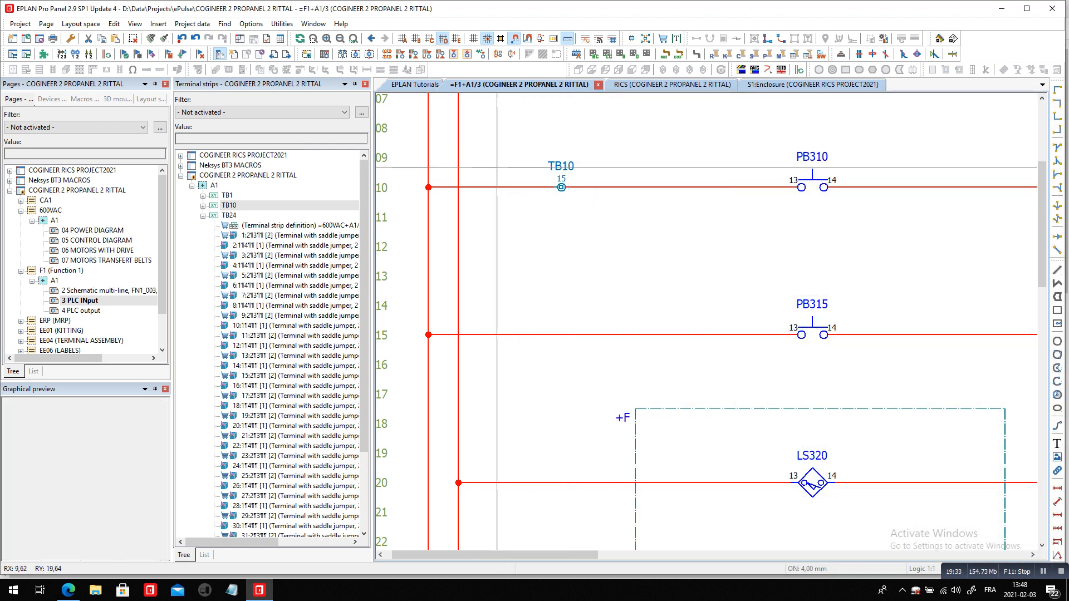
# Turn off Draw as point for the 24V1 line's T-nodes at rows 310, 315 and 330
pyautogui.scroll(-4, 448, 99)
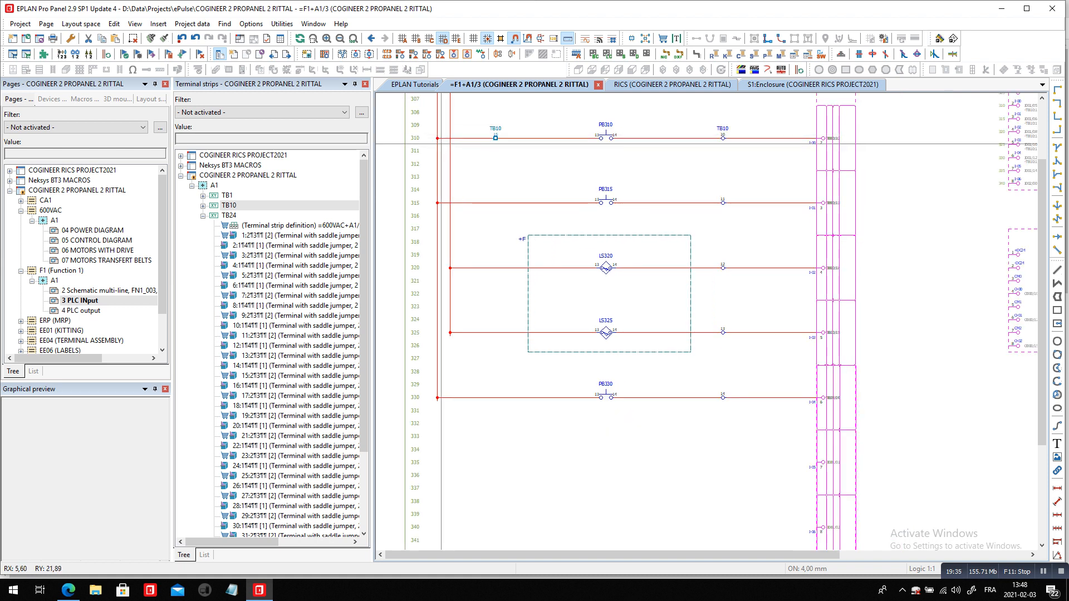
pyautogui.moveTo(420, 125); pyautogui.dragTo(447, 419)
pyautogui.rightClick(486, 452)
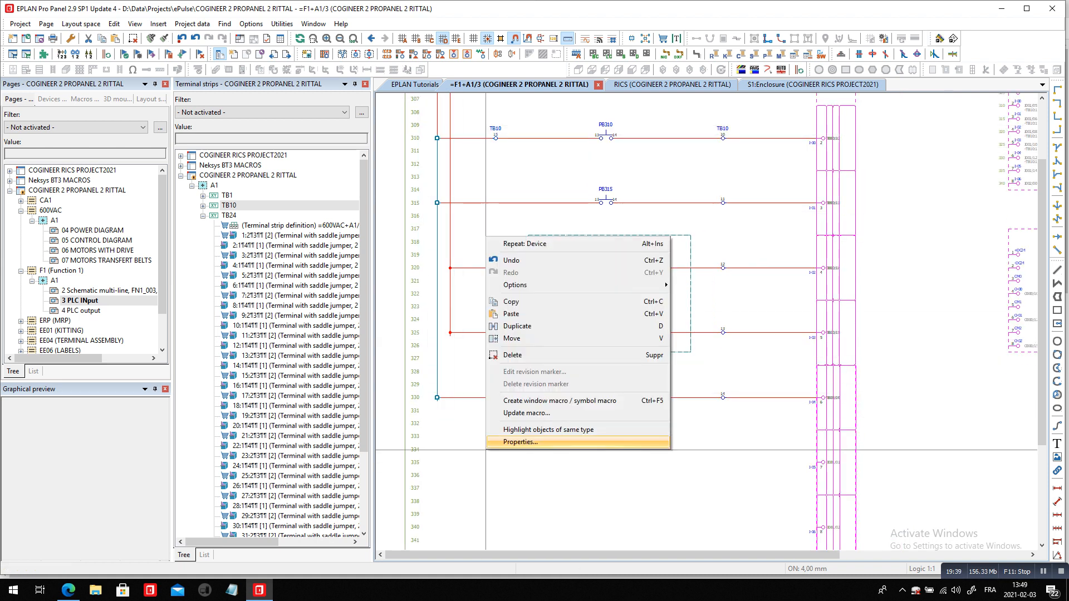
pyautogui.click(521, 442)
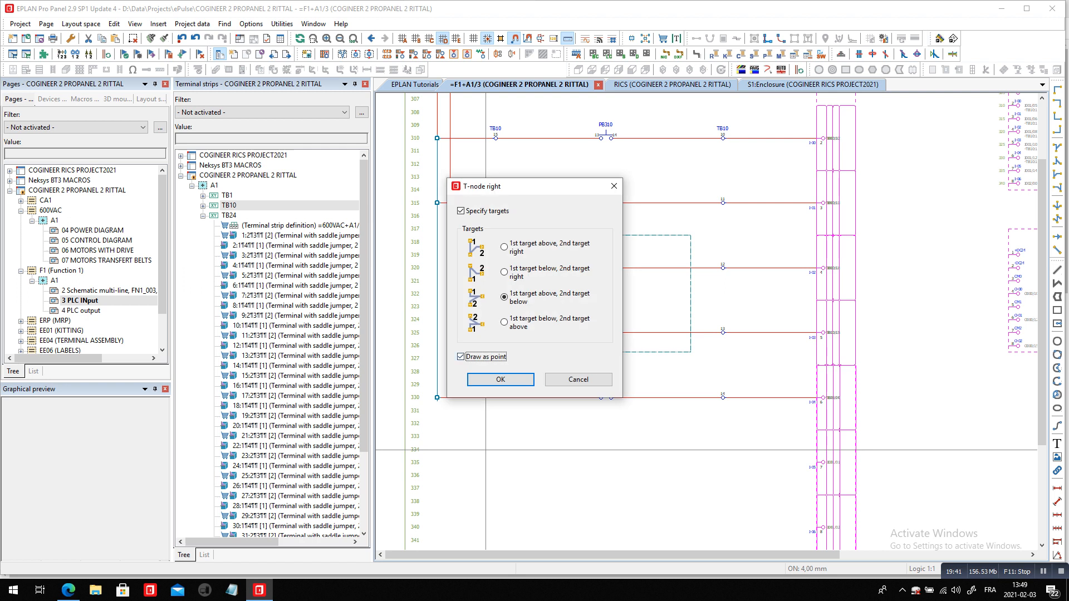
pyautogui.click(501, 379)
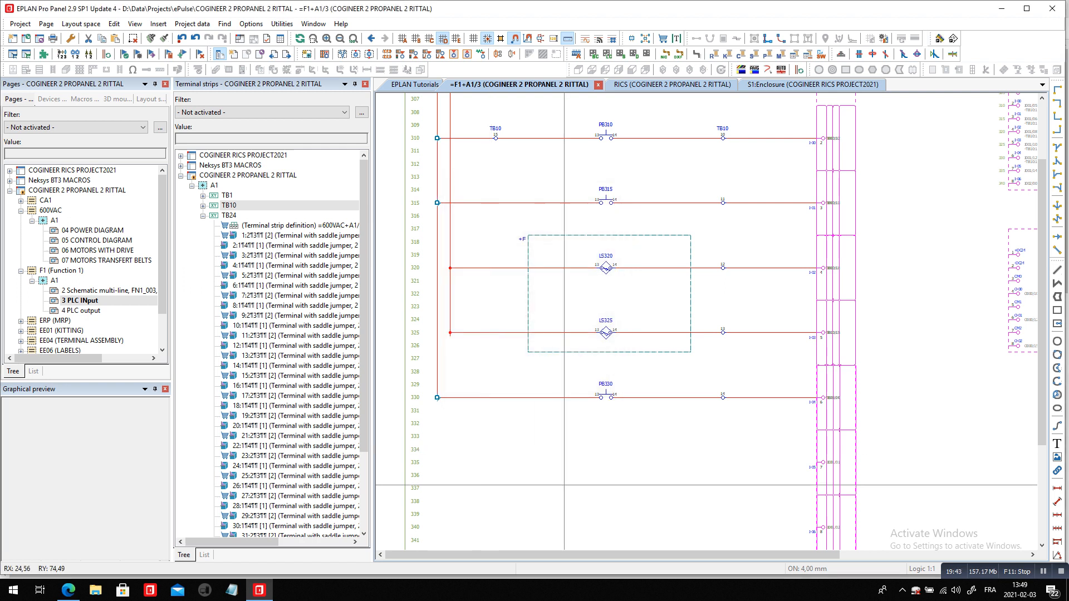
pyautogui.scroll(1, 471, 183)
pyautogui.click(505, 120)
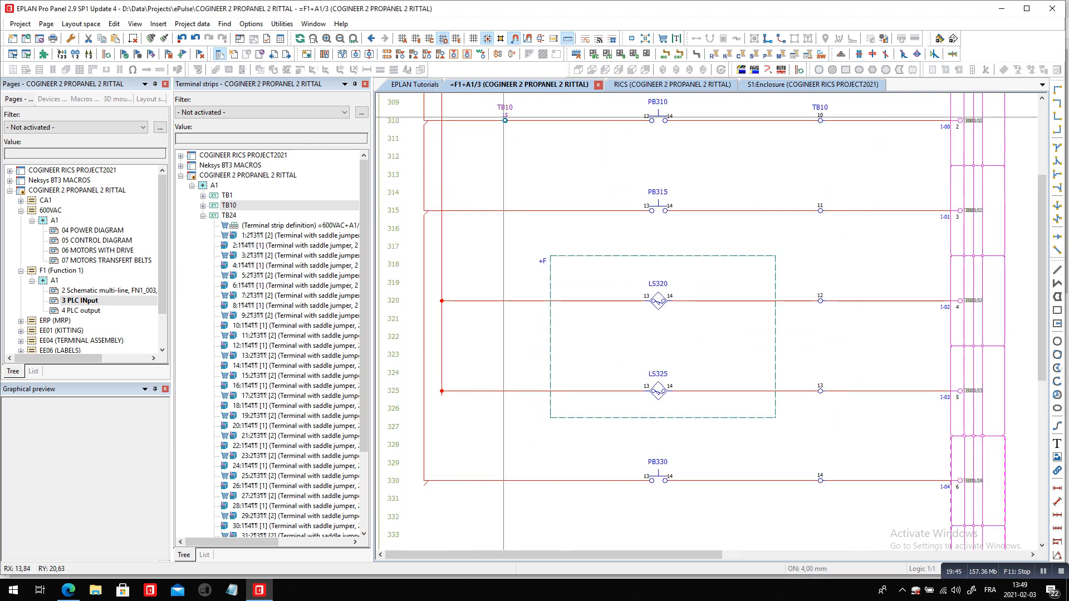
pyautogui.keyDown('ctrl'); pyautogui.moveTo(505, 120); pyautogui.dragTo(496, 174); pyautogui.keyUp('ctrl')
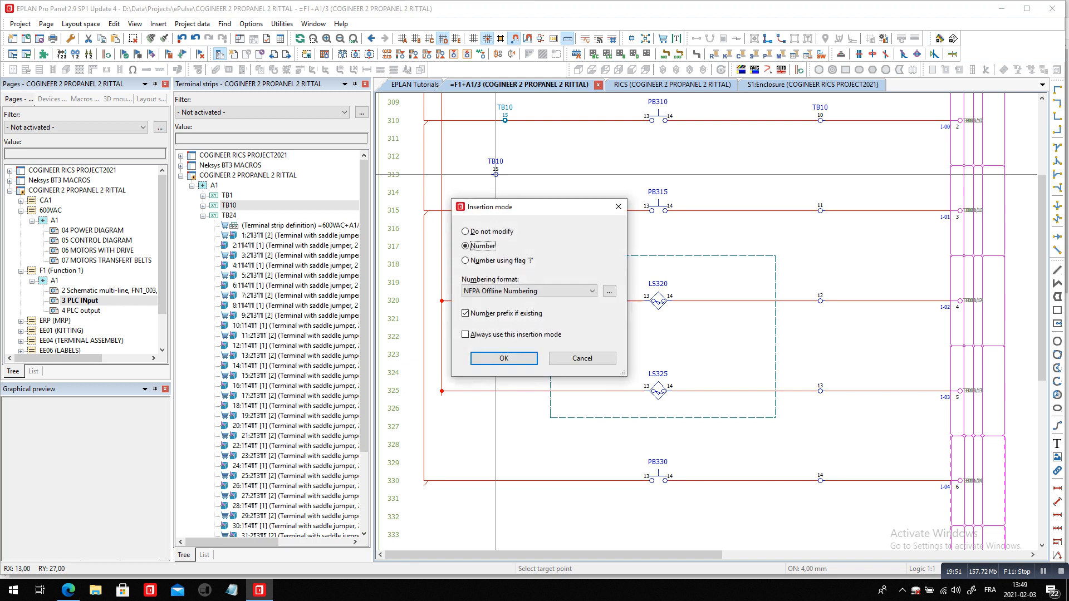
pyautogui.click(581, 358)
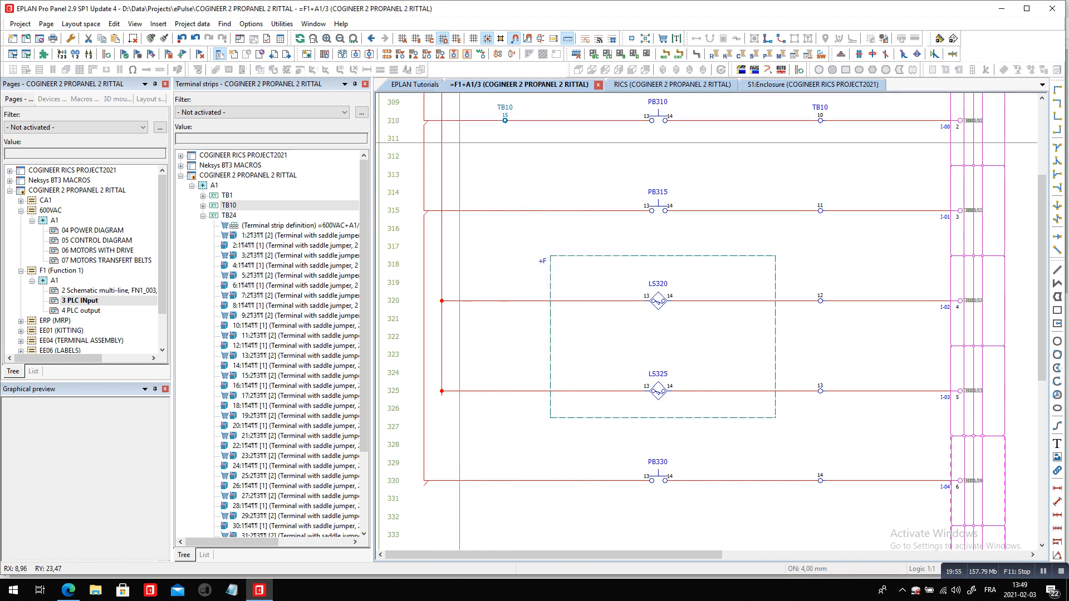
# Set the targets of the 24V1 T-nodes at rows 315 and 330 to first target below, second target right
pyautogui.click(423, 210)
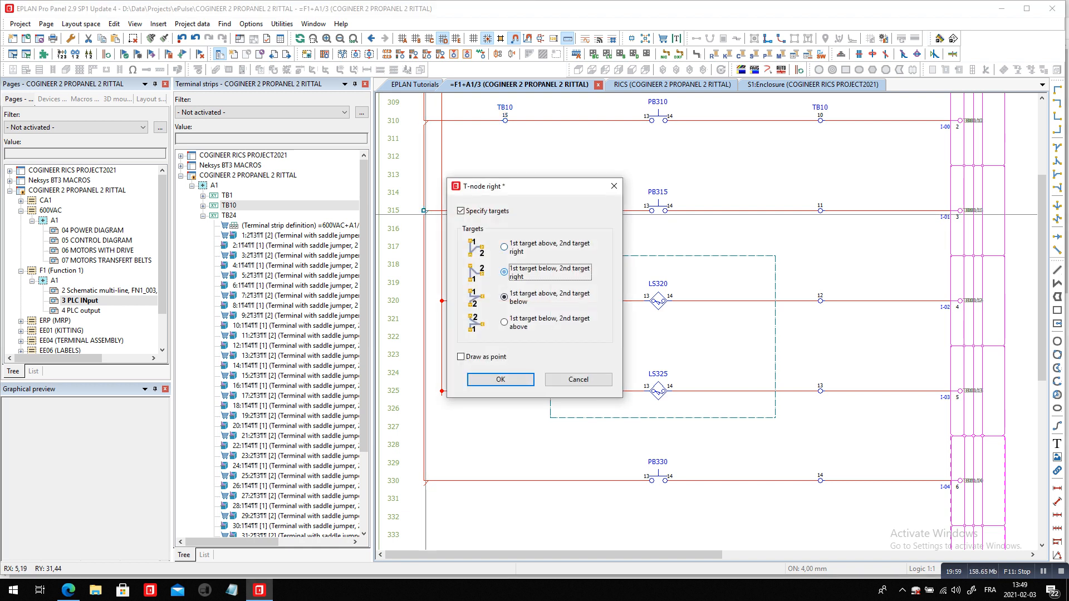
pyautogui.press('Return')
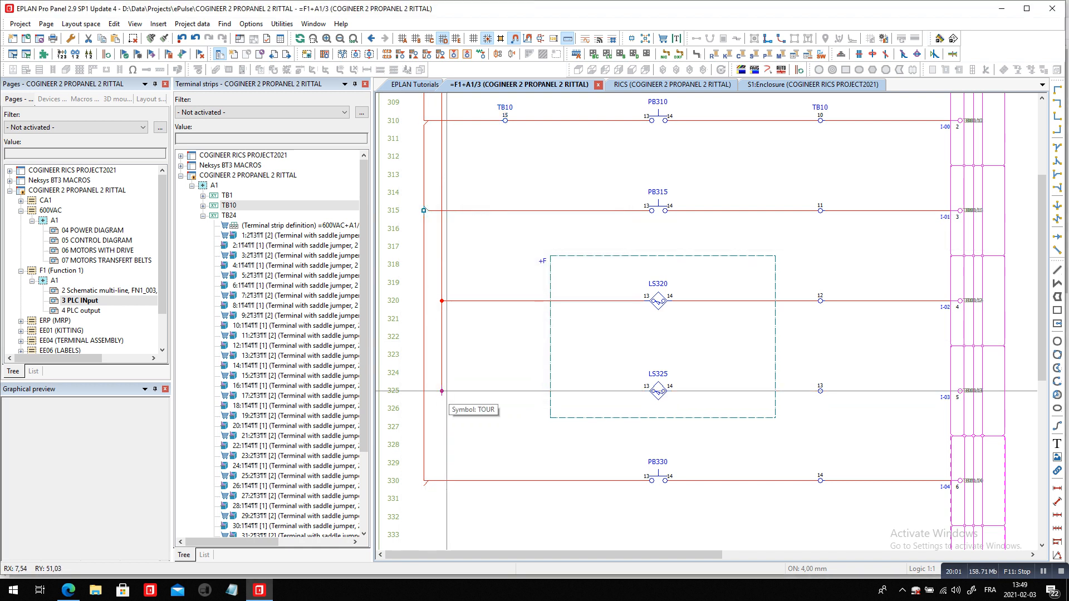
pyautogui.click(442, 391)
pyautogui.press('Return')
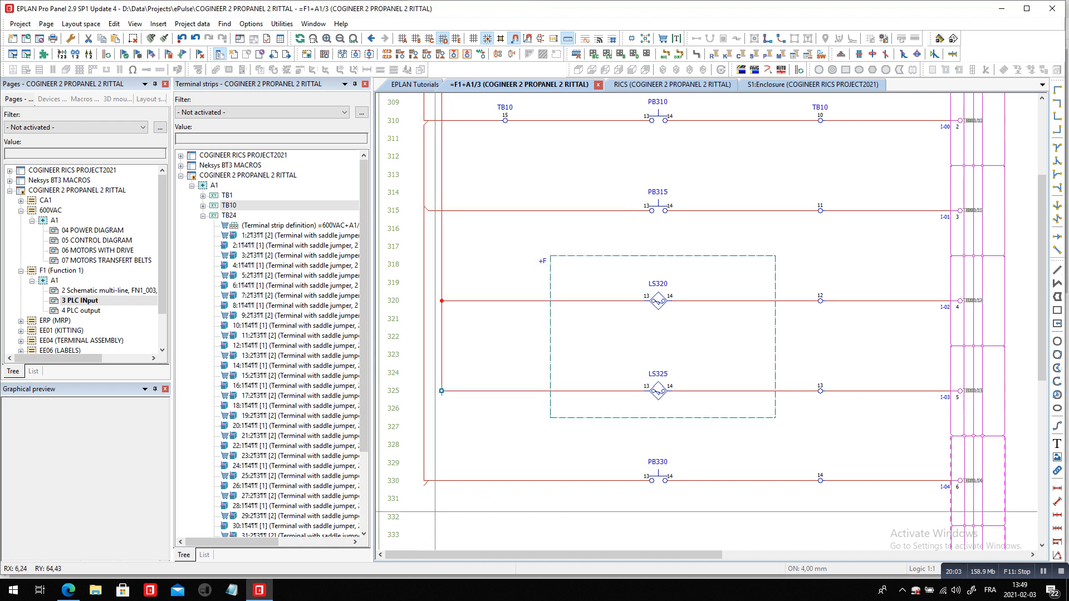
pyautogui.click(424, 480)
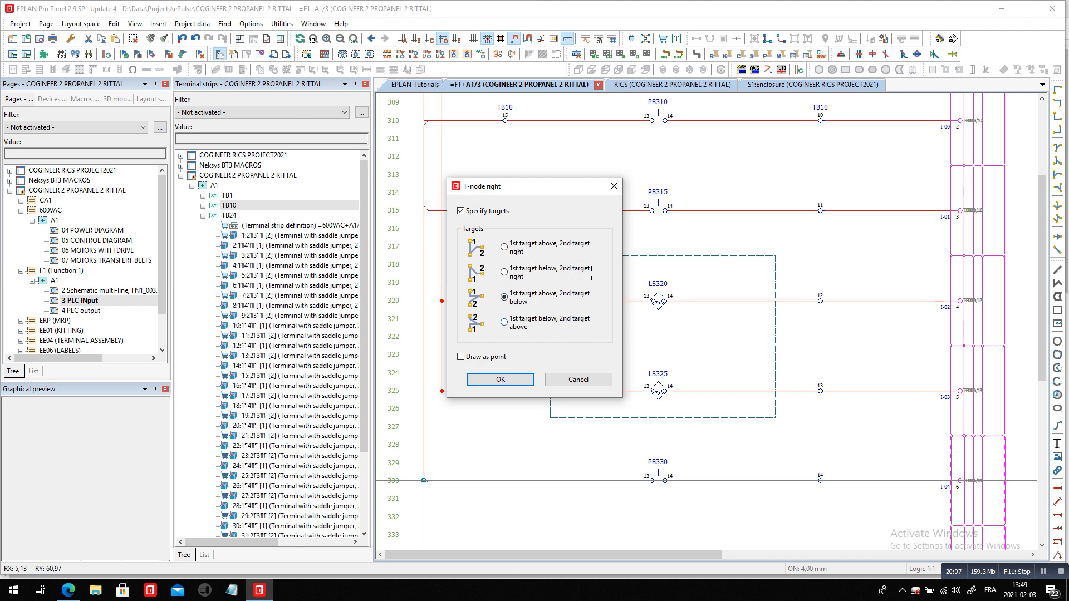
pyautogui.click(500, 379)
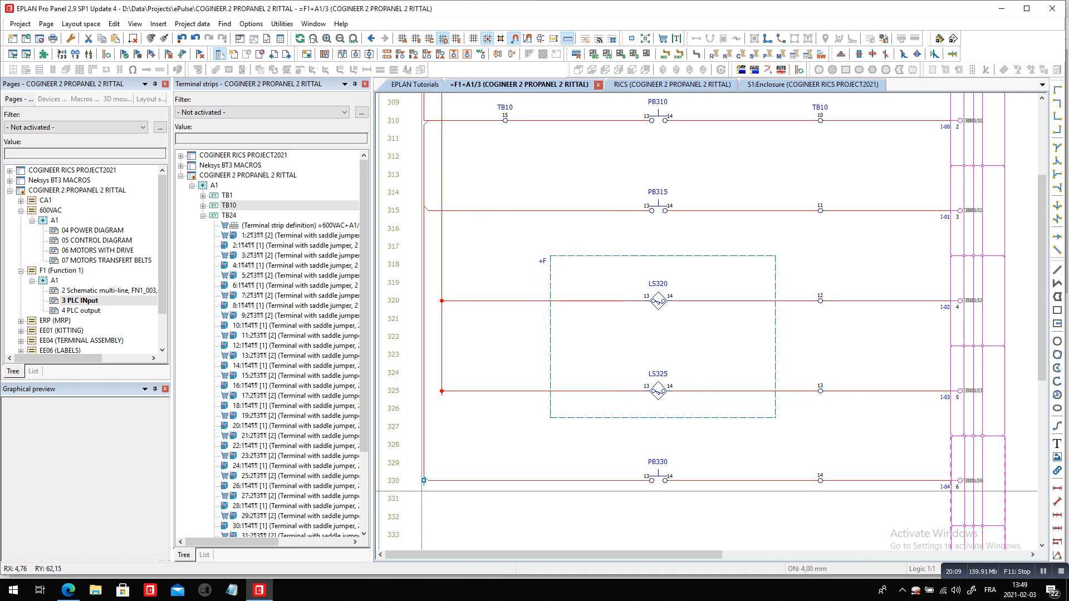
# Examine the wiring targets at connection points 1 and 2 of terminal 15 on strip TB10
pyautogui.doubleClick(503, 112)
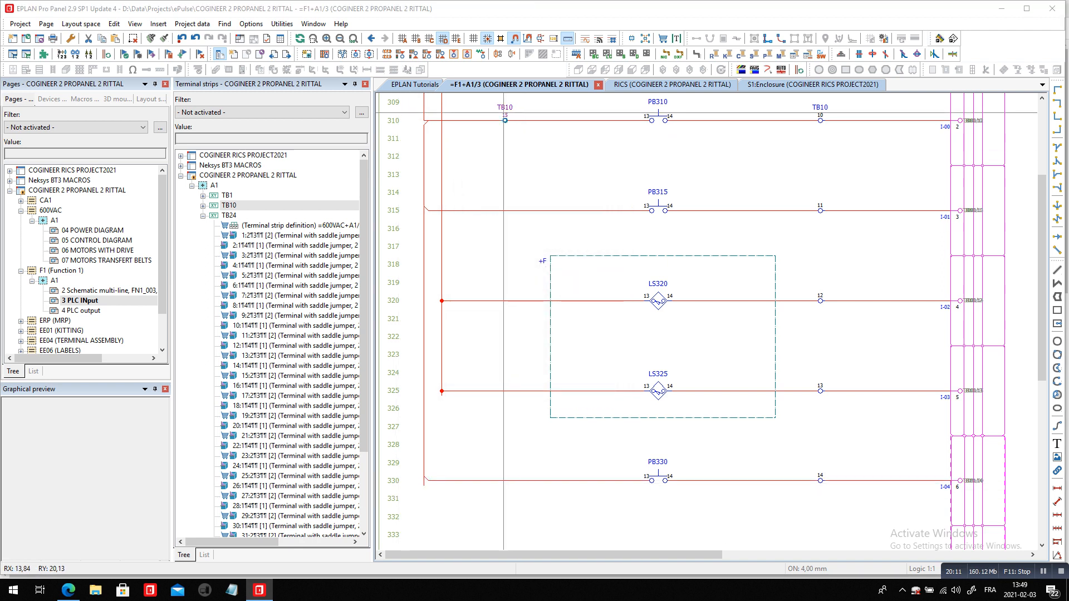
pyautogui.click(675, 128)
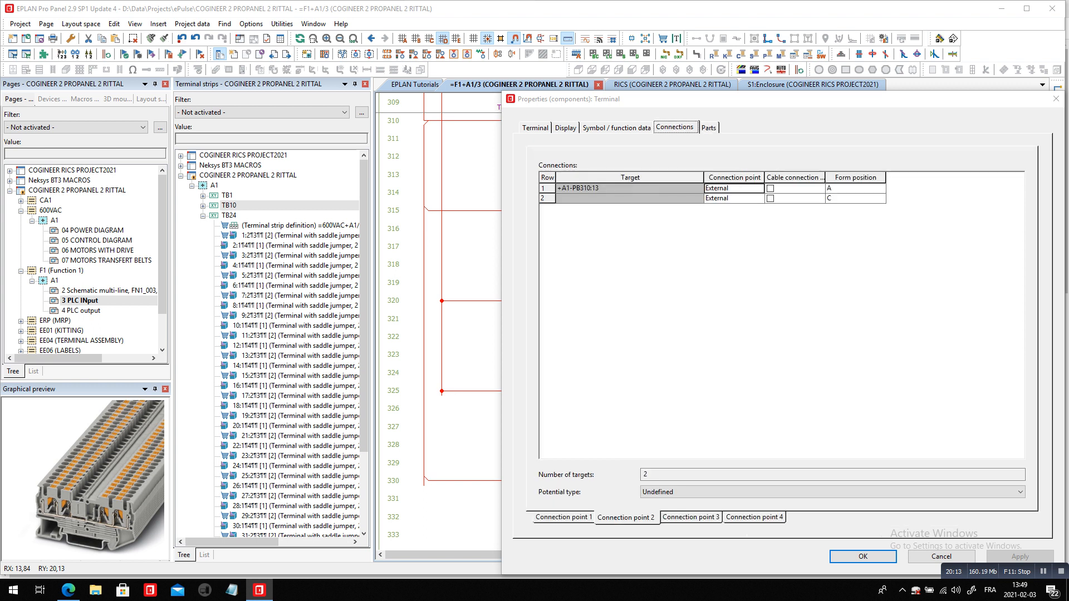
pyautogui.click(563, 518)
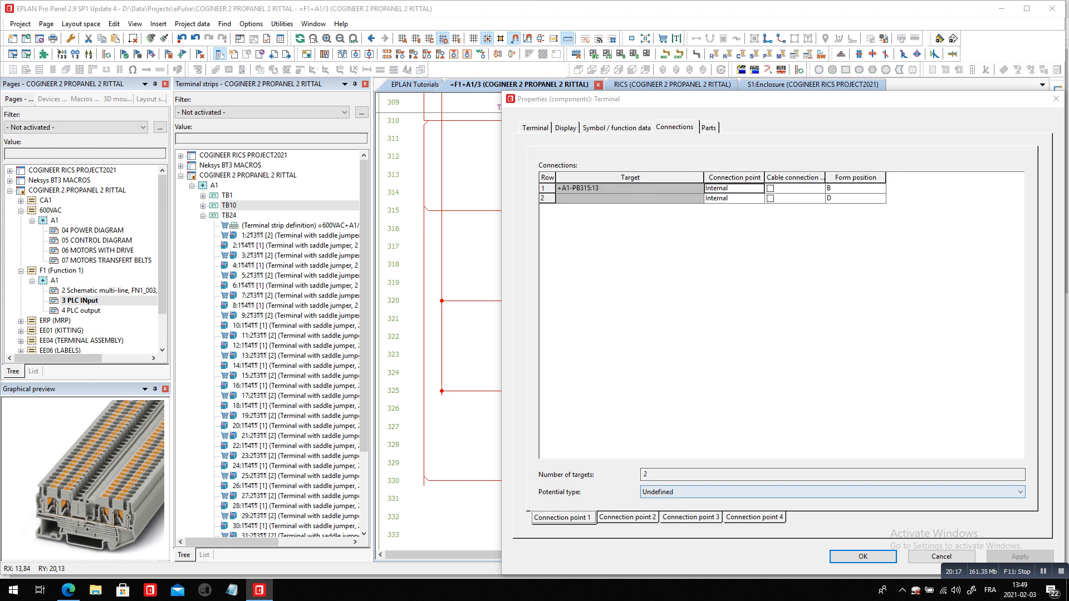
pyautogui.click(628, 517)
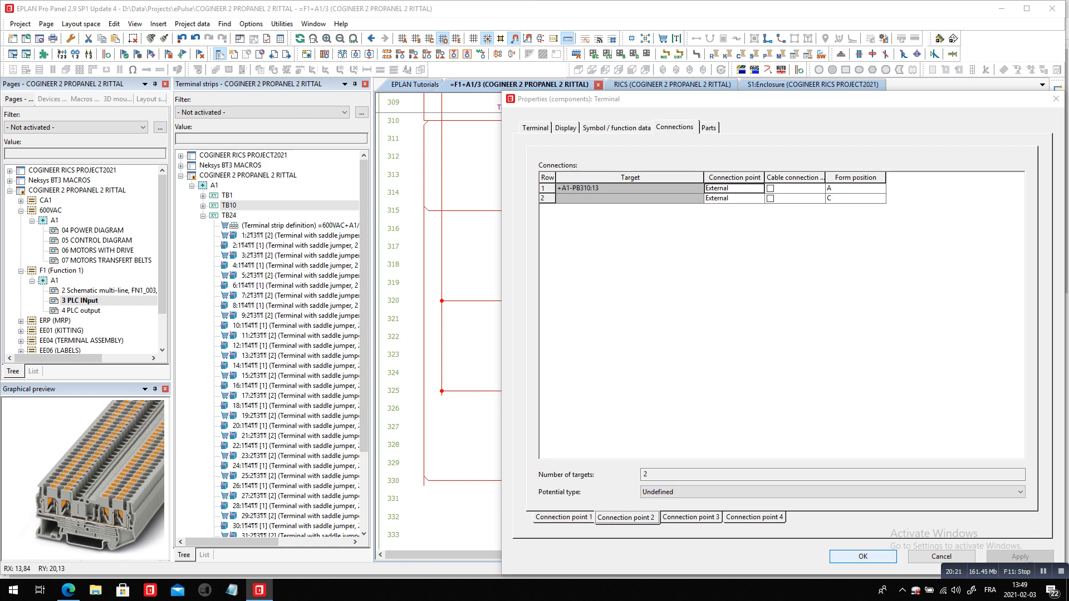
pyautogui.click(863, 557)
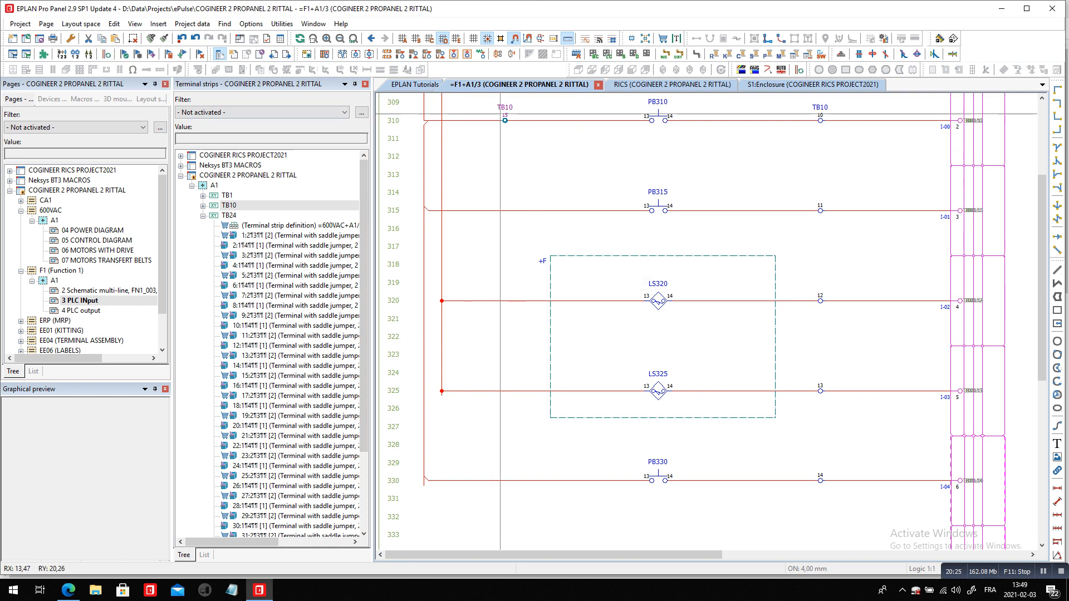
pyautogui.doubleClick(505, 120)
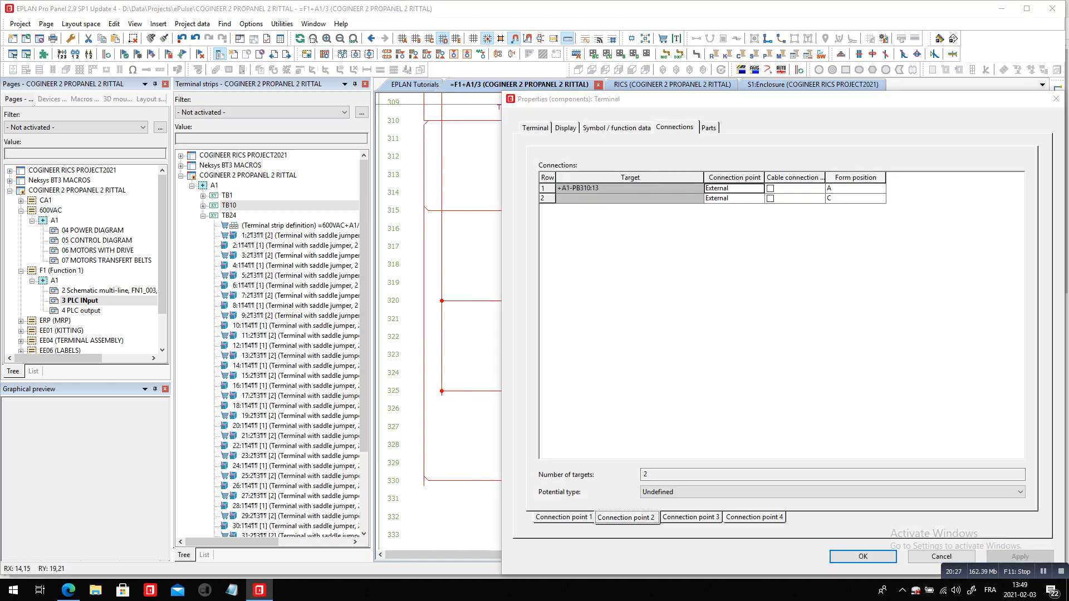
pyautogui.click(563, 518)
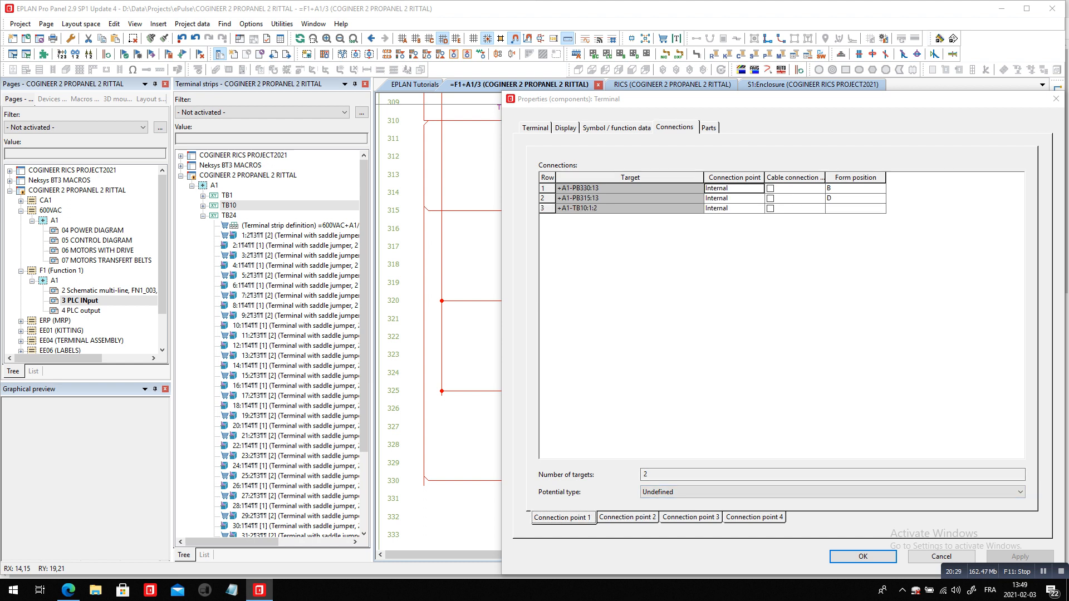
pyautogui.click(863, 556)
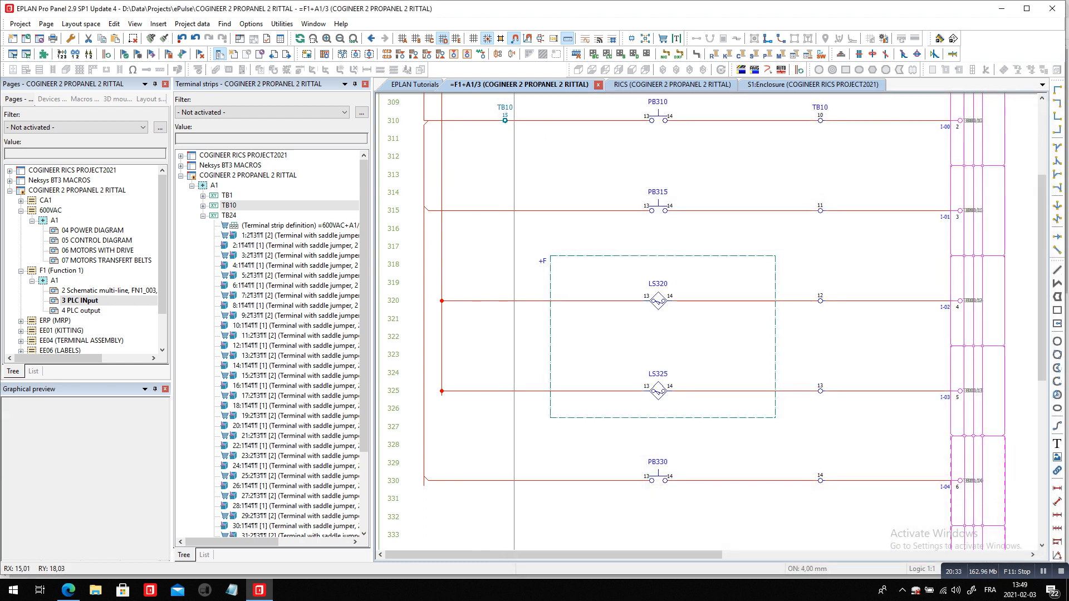
# Copy TB10 terminal 15 onto the LS320 wire at row 320, using the Number insertion mode with NFPA Offline Numbering
pyautogui.moveTo(511, 105); pyautogui.dragTo(505, 148)
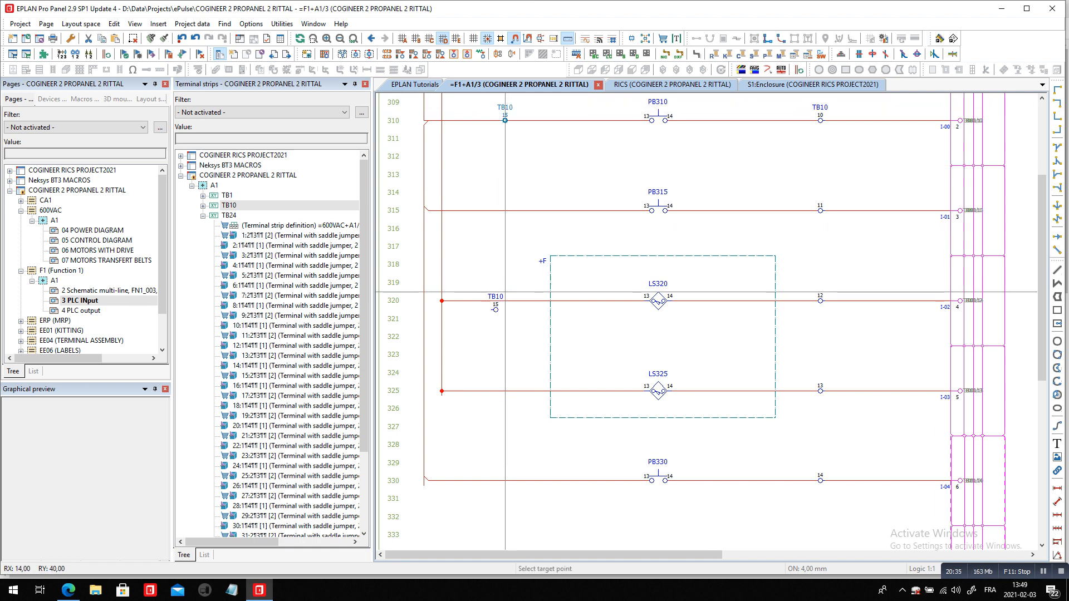
pyautogui.click(514, 283)
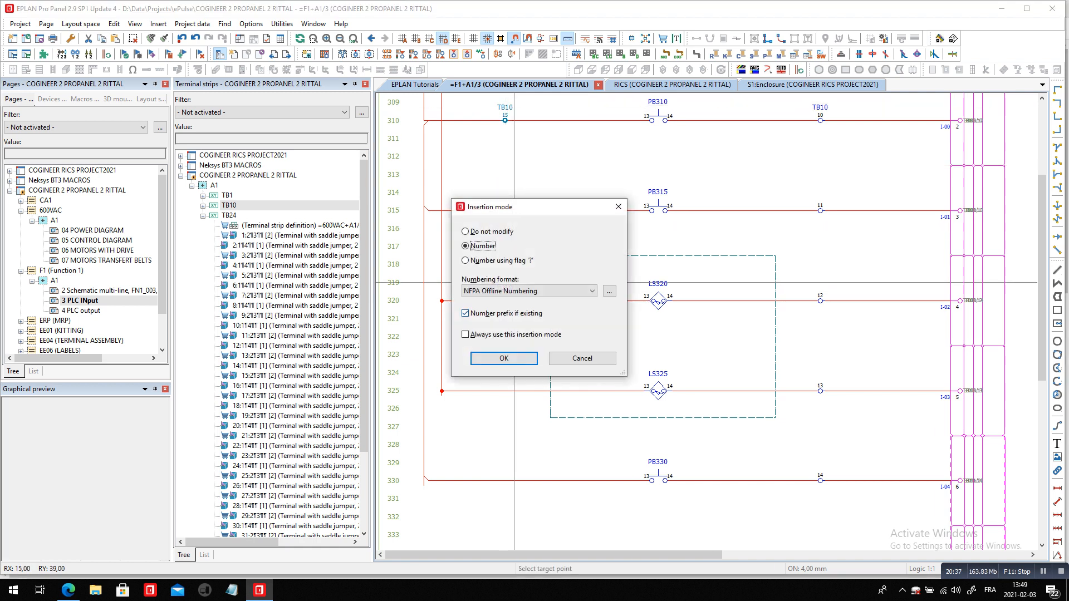
pyautogui.click(504, 359)
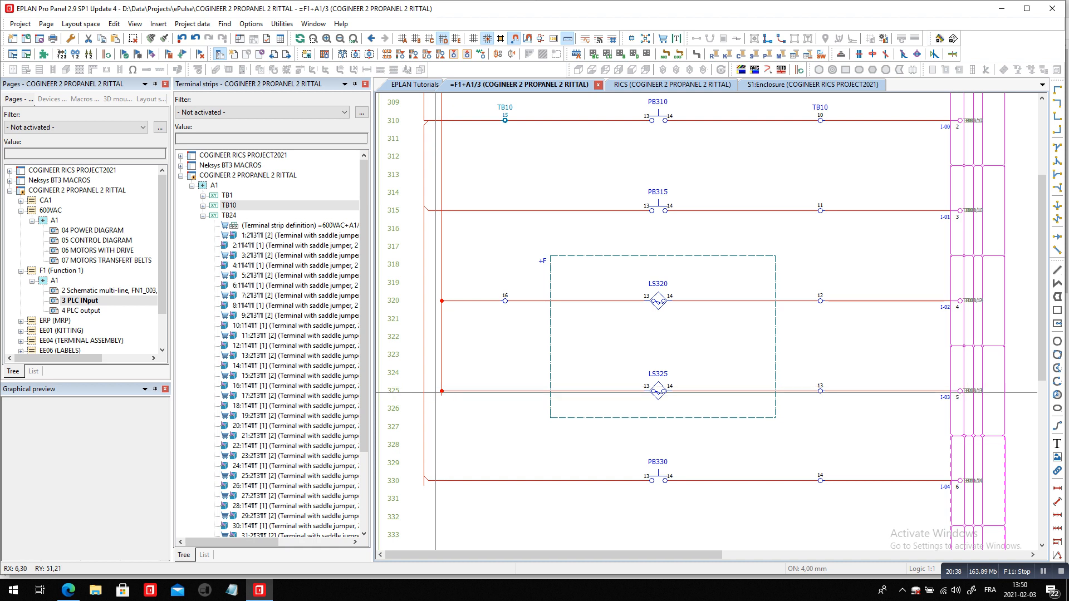
# Turn off Draw as point for the 24V2 T-nodes at rows 320 and 325 and adjust the row 325 node's target direction
pyautogui.click(432, 279)
pyautogui.click(464, 422)
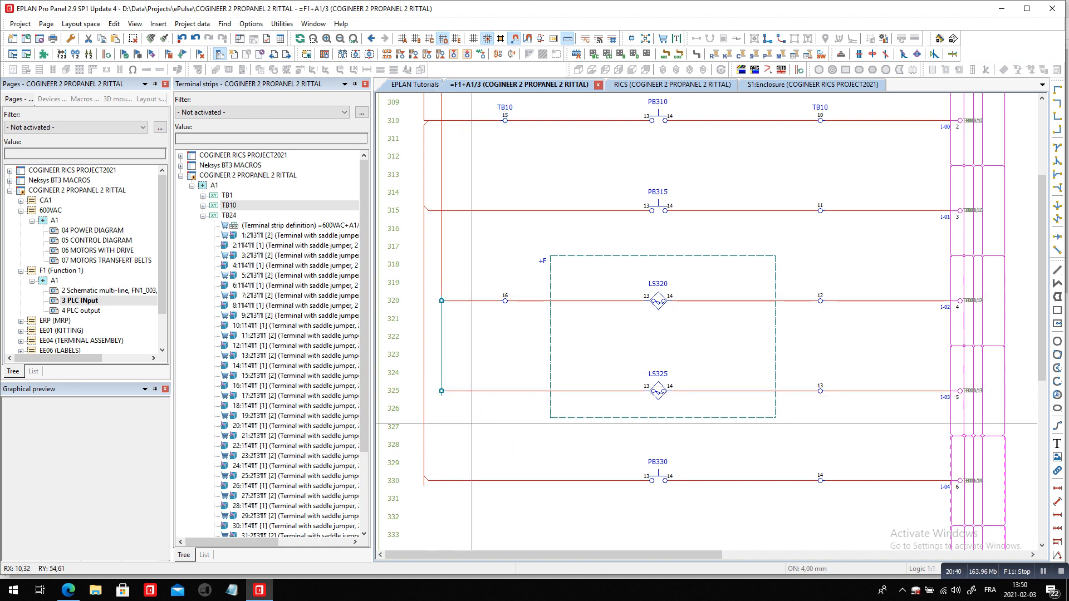
pyautogui.rightClick(471, 209)
pyautogui.click(501, 414)
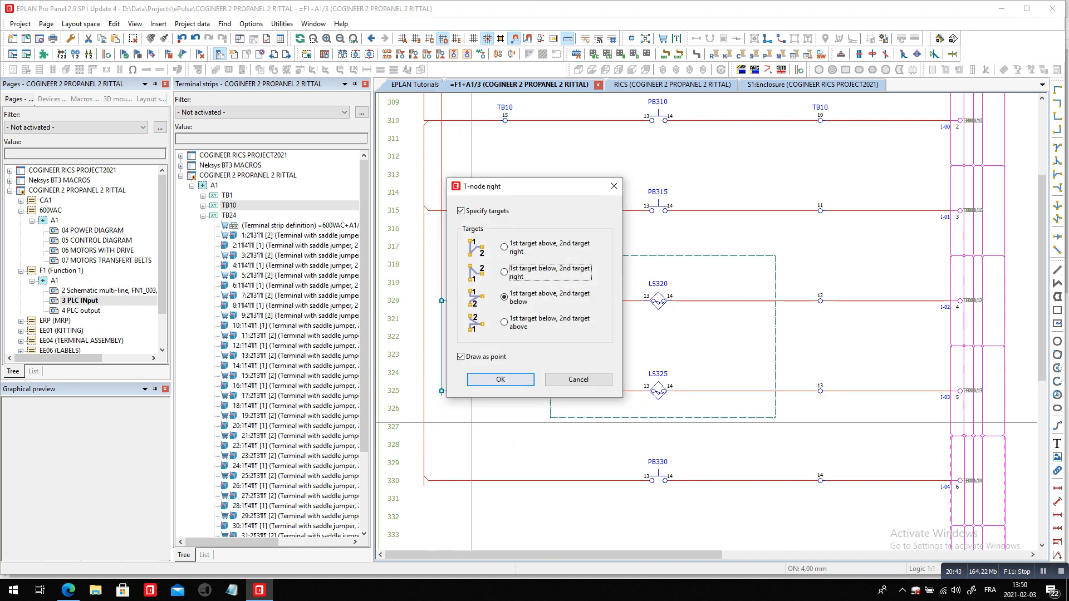
pyautogui.click(461, 357)
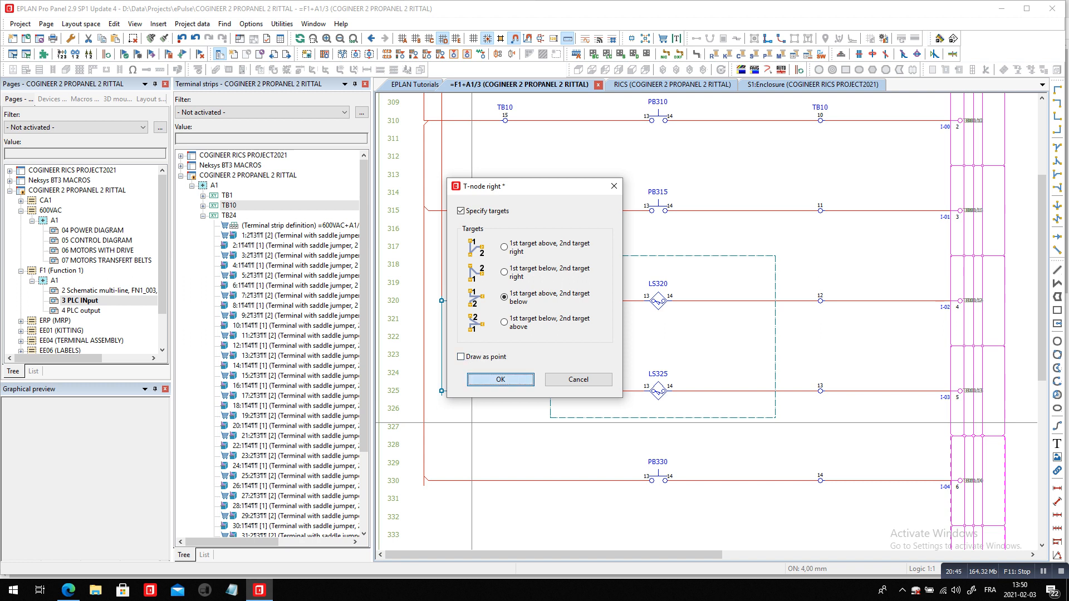
pyautogui.click(501, 379)
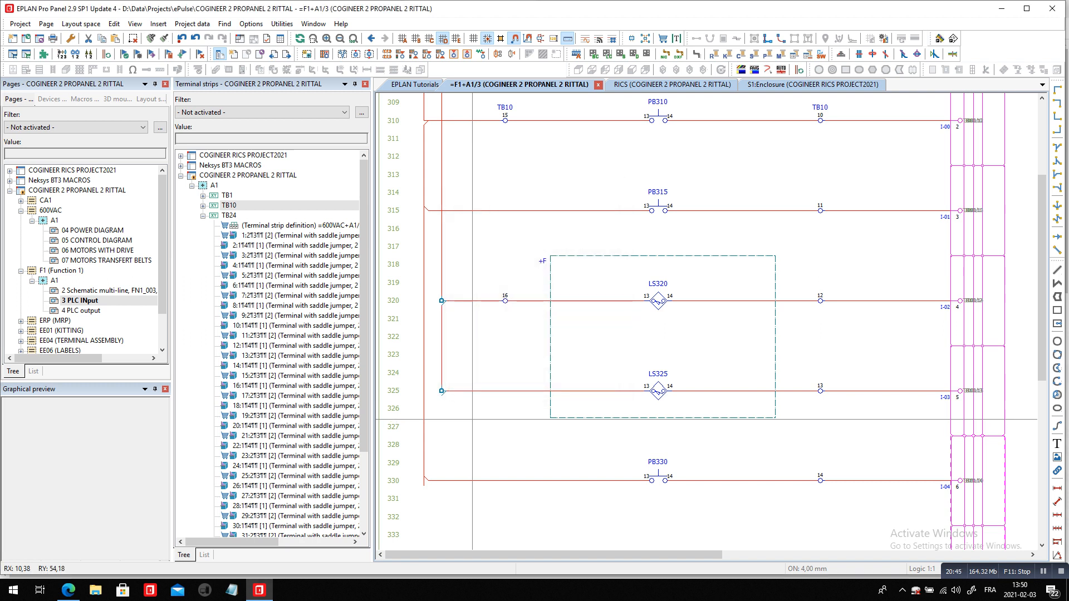
pyautogui.doubleClick(442, 391)
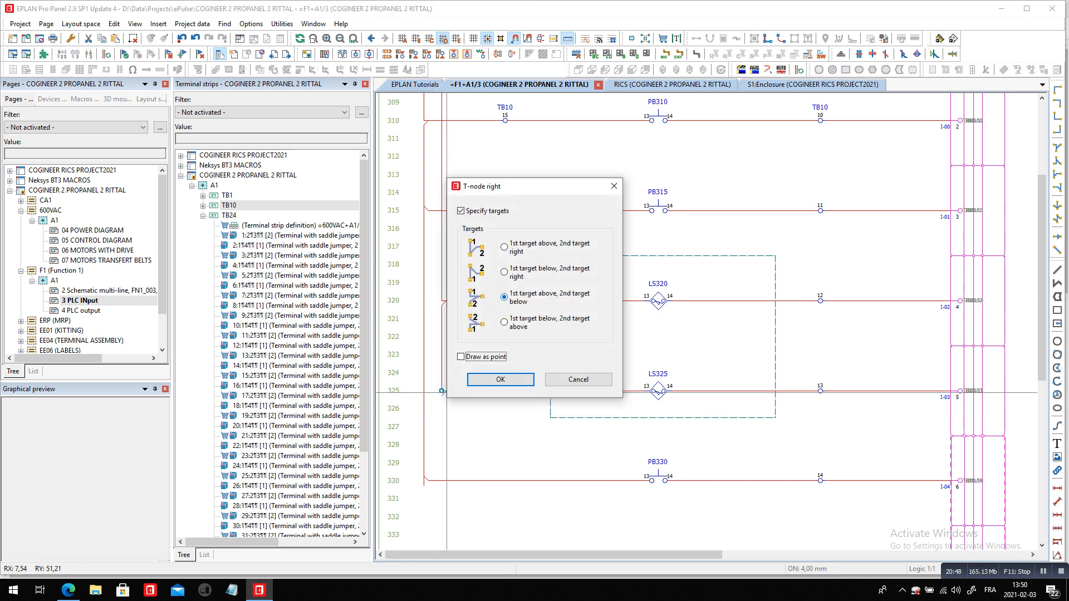
pyautogui.click(501, 379)
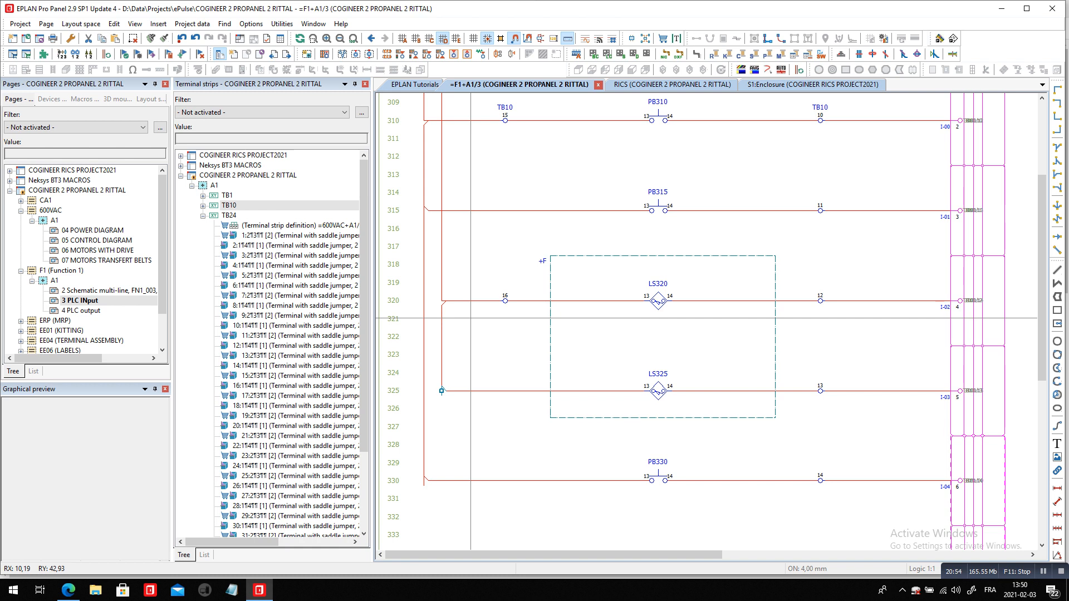
# Open layer management and list the Symbol graphic layers of the COGINEER 2 PROPANEL 2 RITTAL project
pyautogui.click(192, 24)
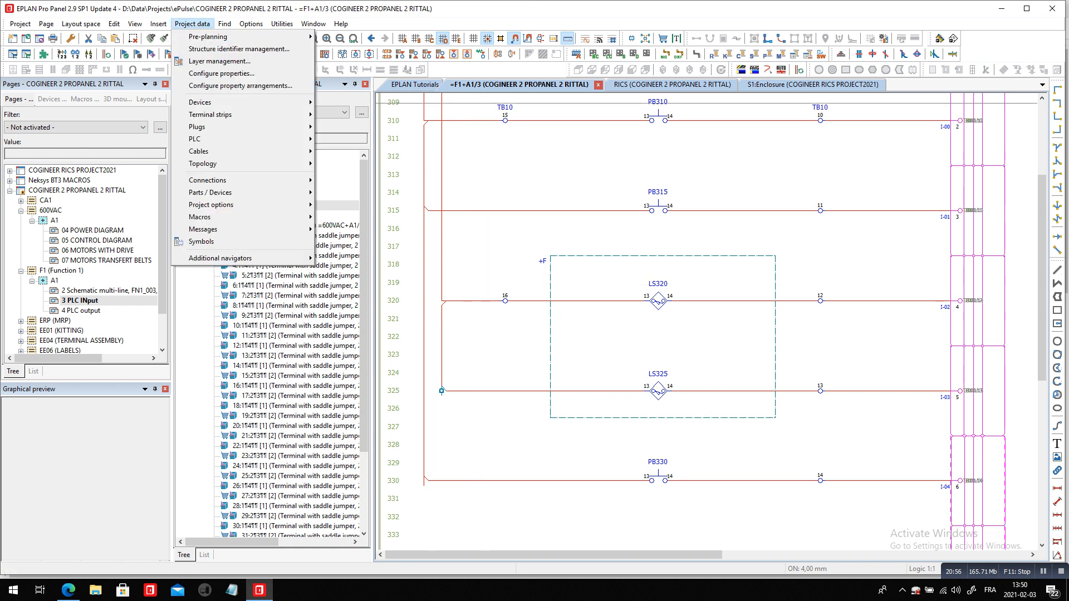
pyautogui.click(219, 61)
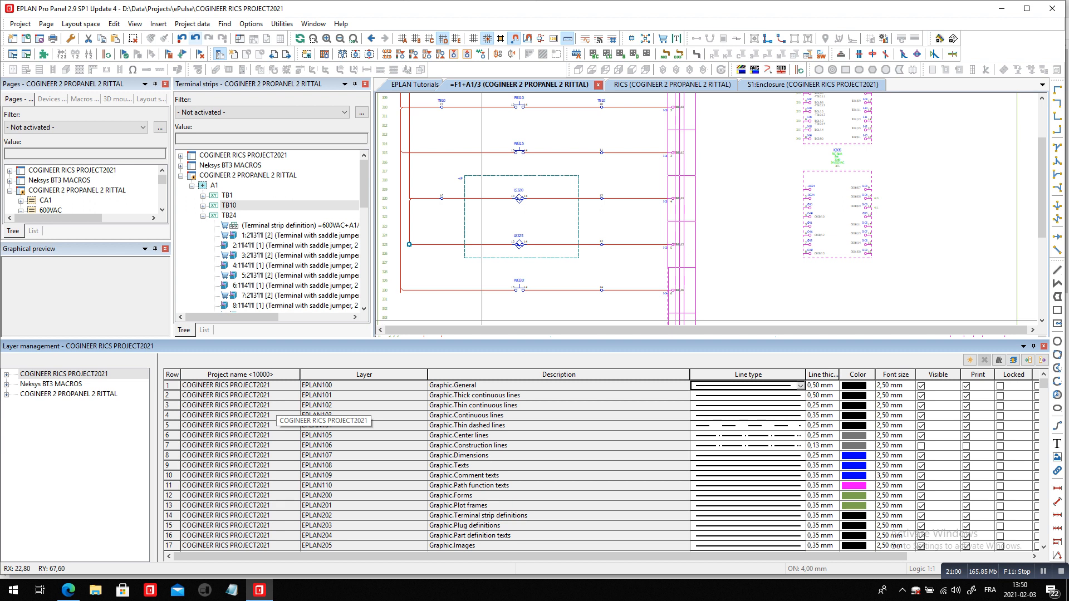
pyautogui.click(69, 394)
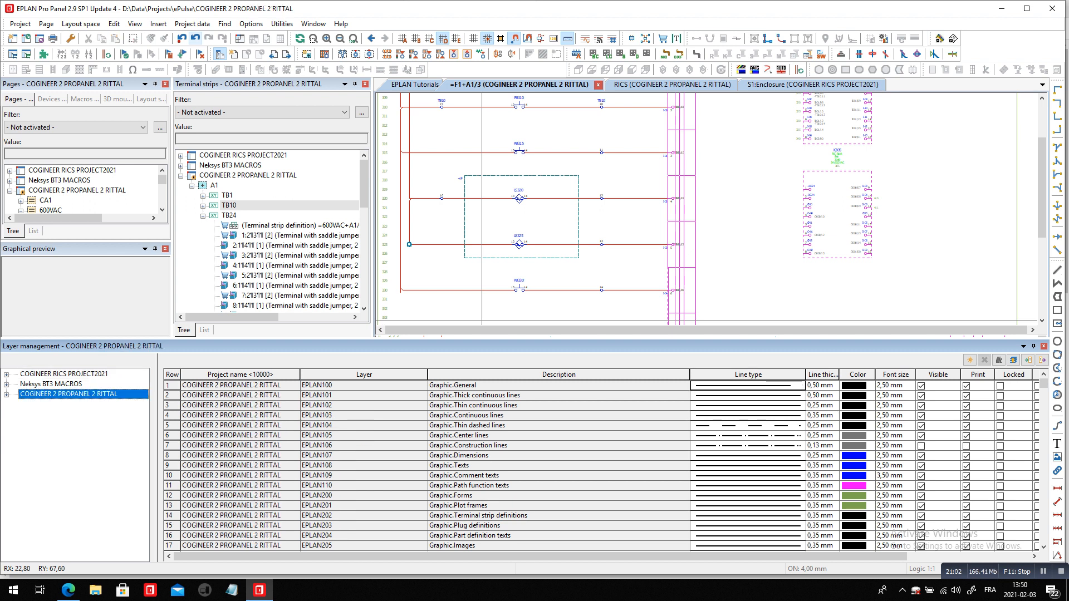
pyautogui.click(6, 395)
pyautogui.click(54, 414)
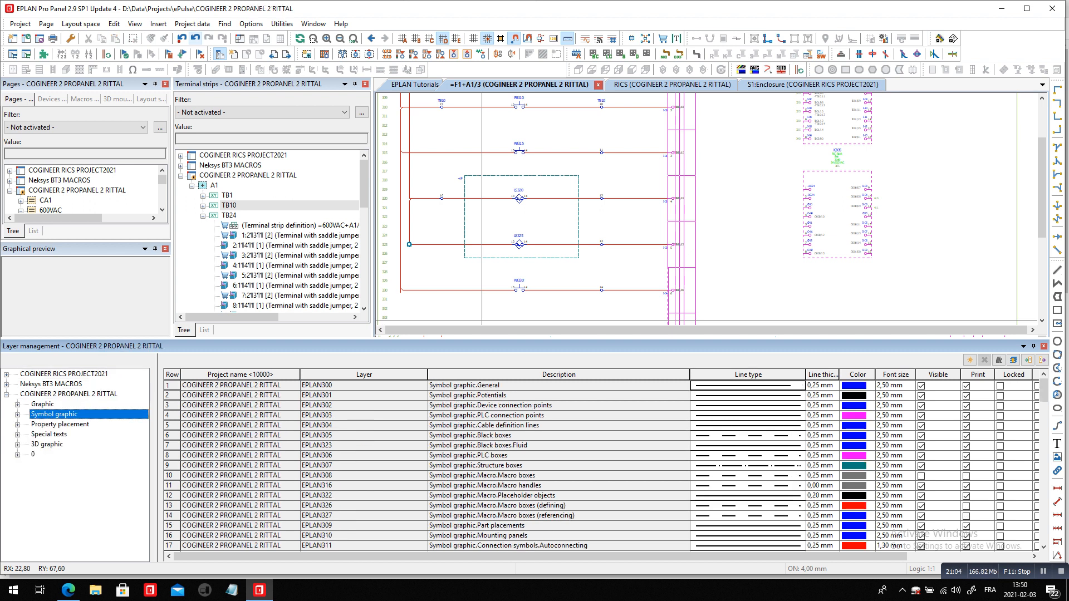
# Set the Autoconnecting Saddle jumper layer to a line thickness of 0,70 mm and a grey colour, and close layer management
pyautogui.scroll(-6, 601, 465)
pyautogui.scroll(-3, 583, 465)
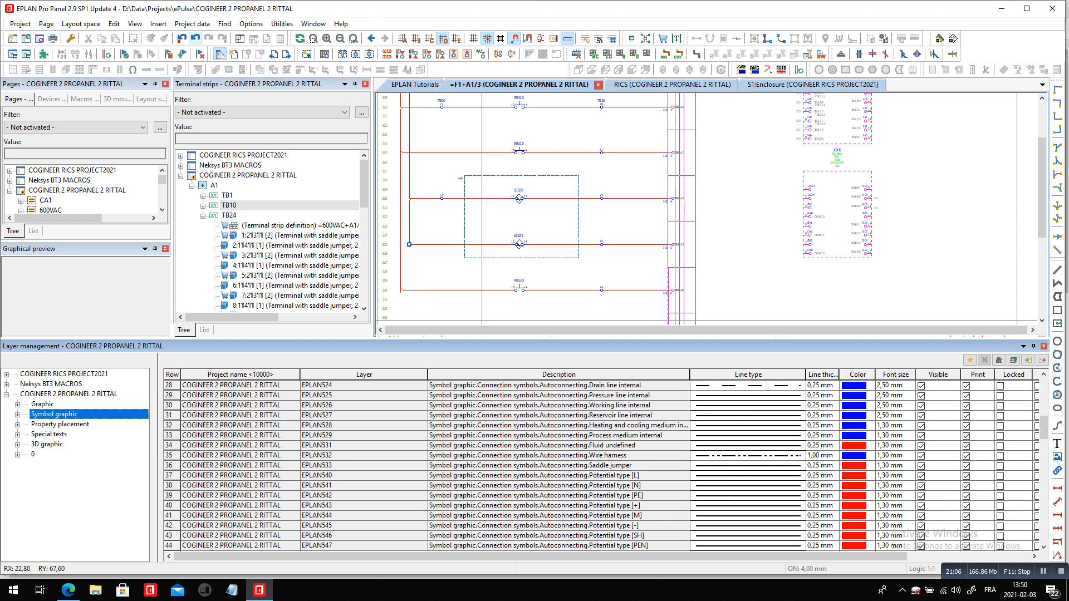
pyautogui.click(584, 466)
pyautogui.click(833, 465)
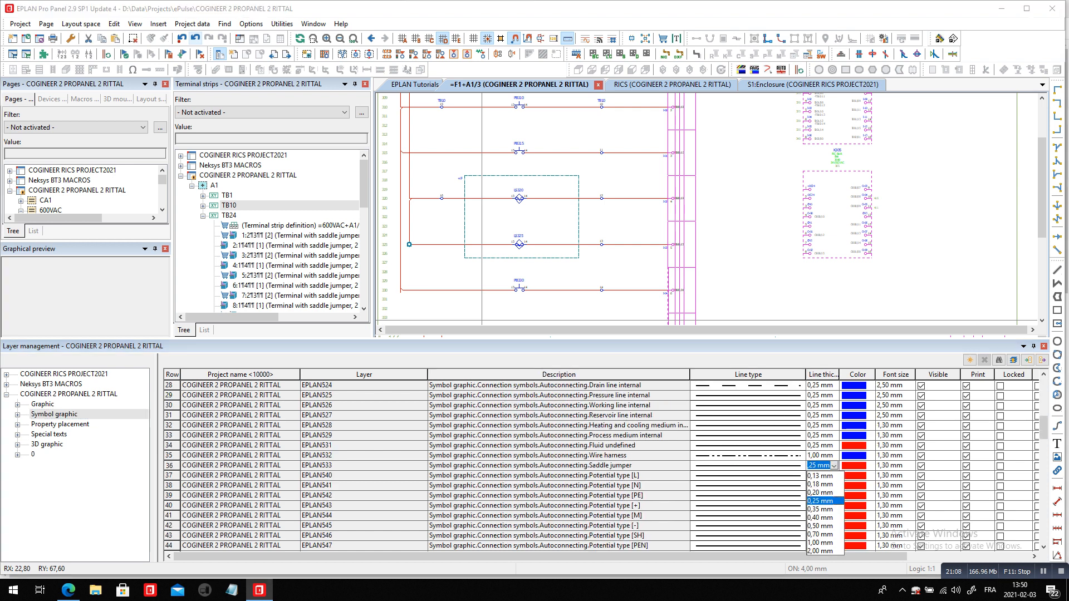
pyautogui.click(823, 541)
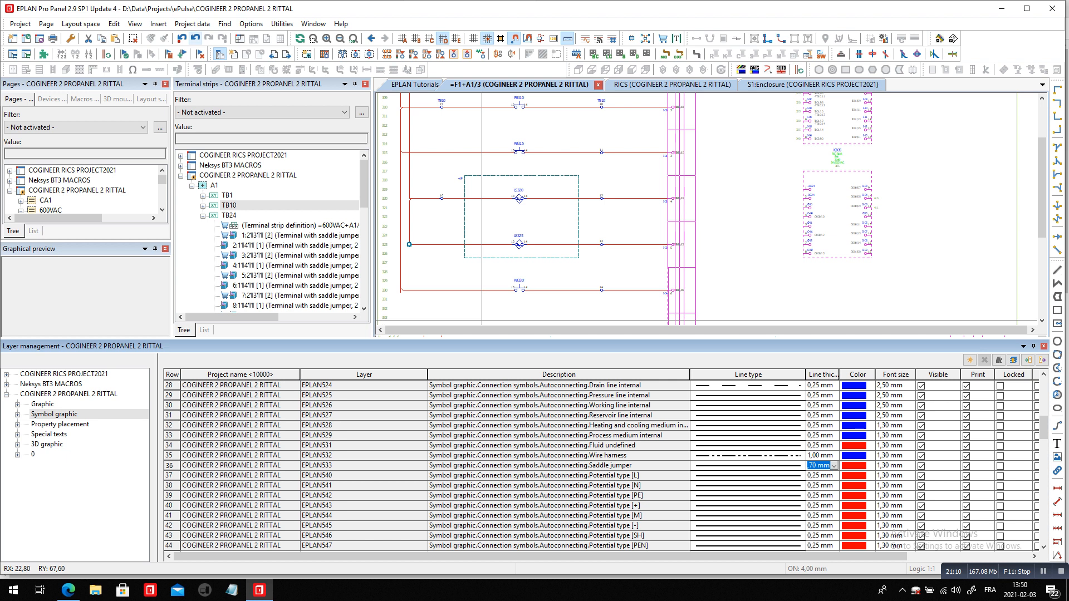
pyautogui.click(857, 465)
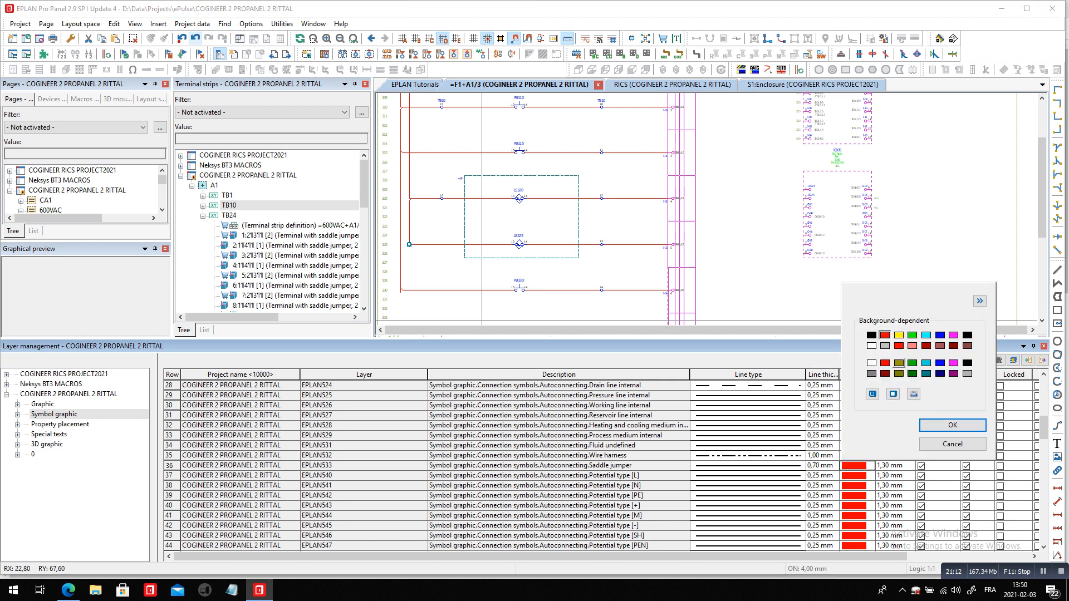
pyautogui.click(884, 346)
pyautogui.click(952, 425)
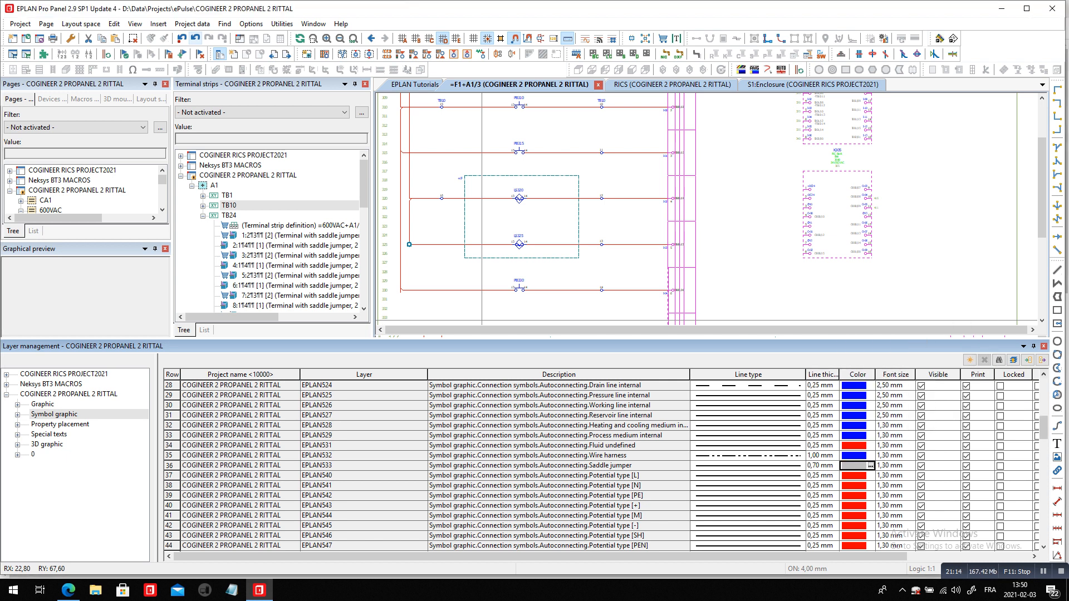
pyautogui.click(1044, 346)
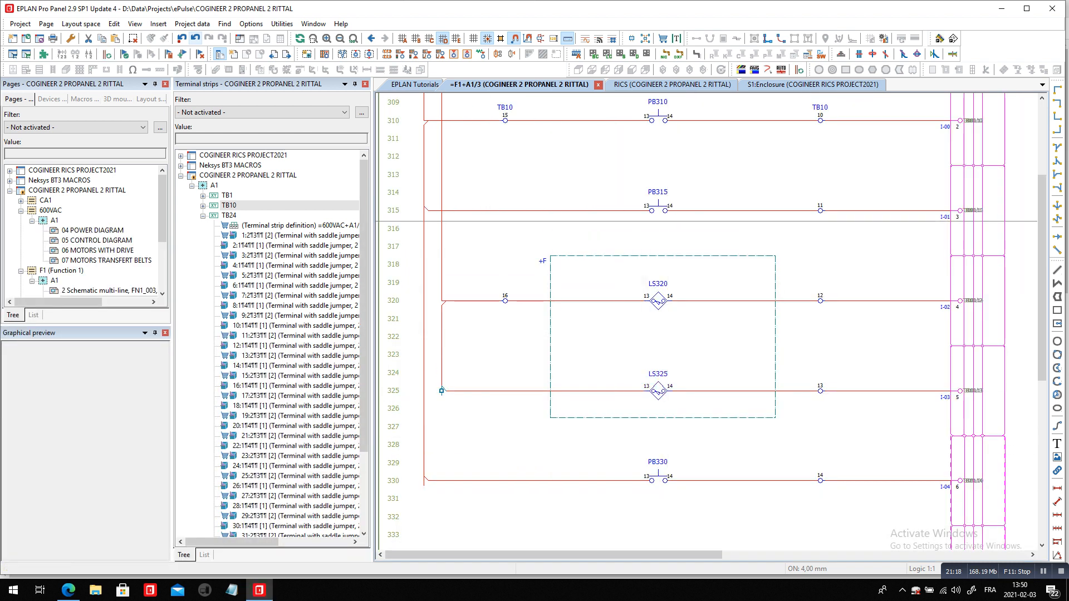
# Go to schematic page 2 and open strip TB10 for editing from its terminal 1 beside CB213
pyautogui.scroll(-2, 494, 378)
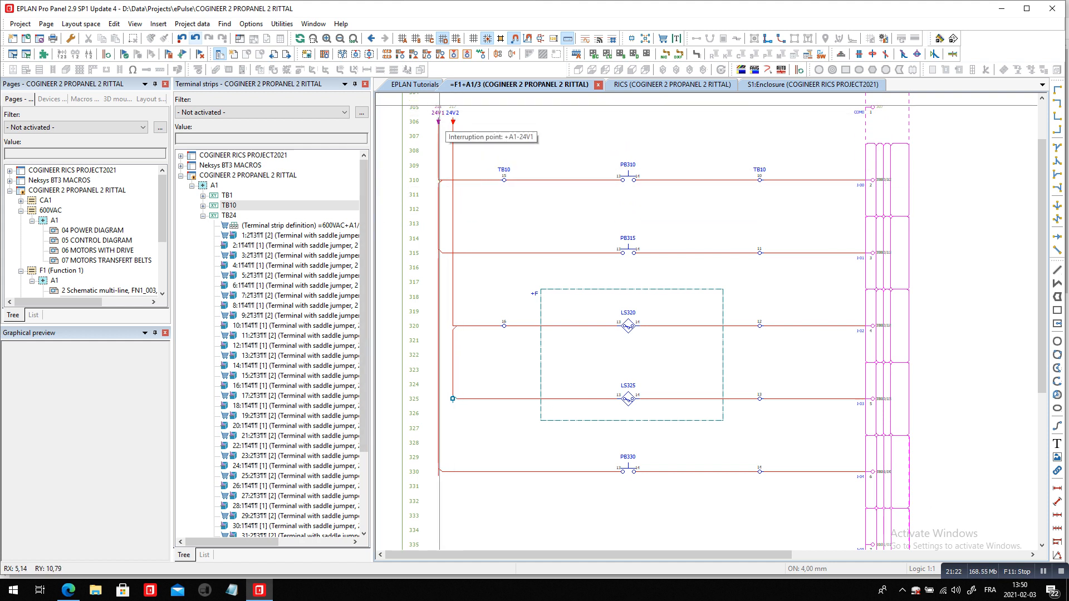
pyautogui.press('pageup')
pyautogui.scroll(4, 762, 386)
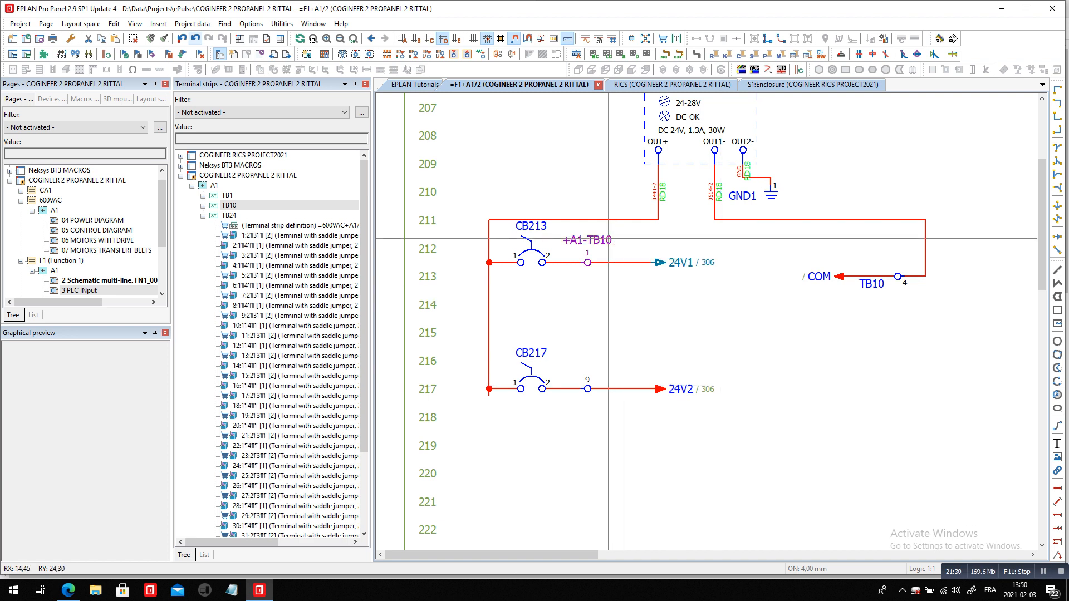
pyautogui.click(606, 239)
pyautogui.click(192, 24)
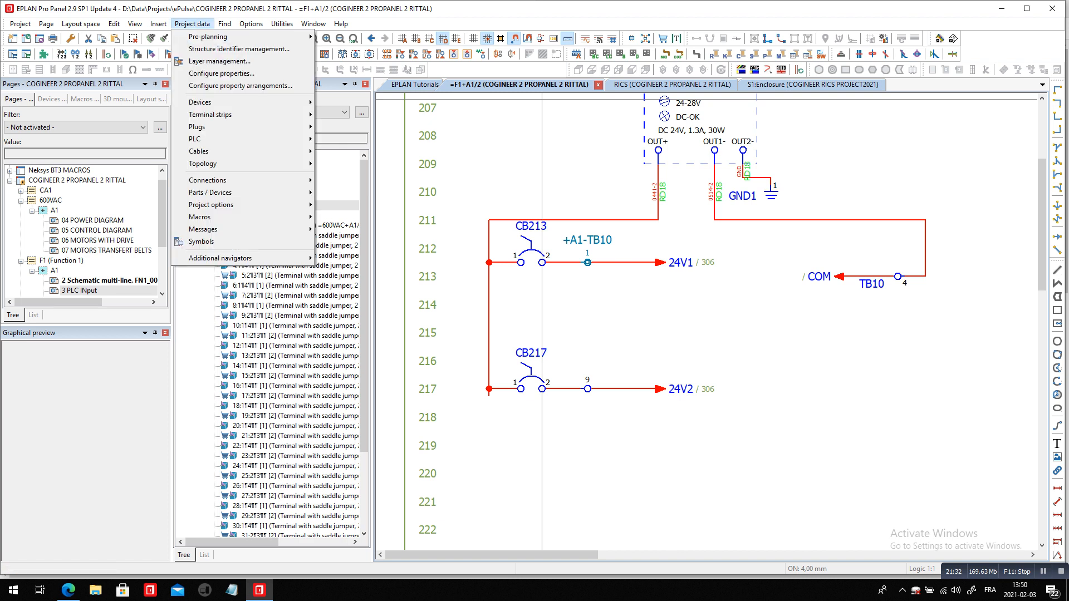
pyautogui.moveTo(212, 115)
pyautogui.click(340, 127)
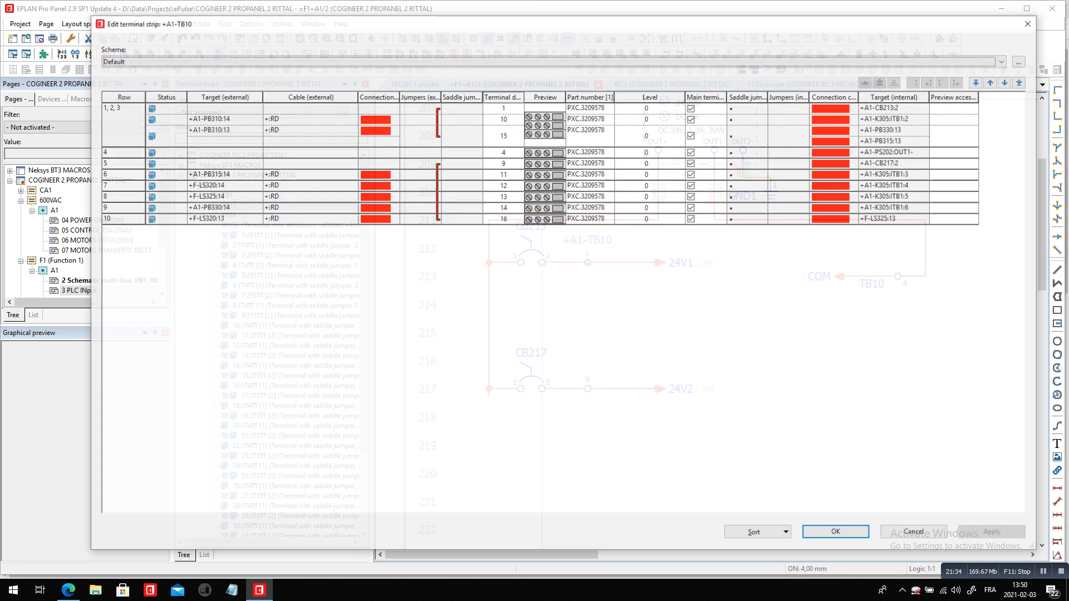
# Try to sort the TB10 terminals by jumpers with the multi-level terminal in rows 1 to 3 still grouped
pyautogui.click(755, 534)
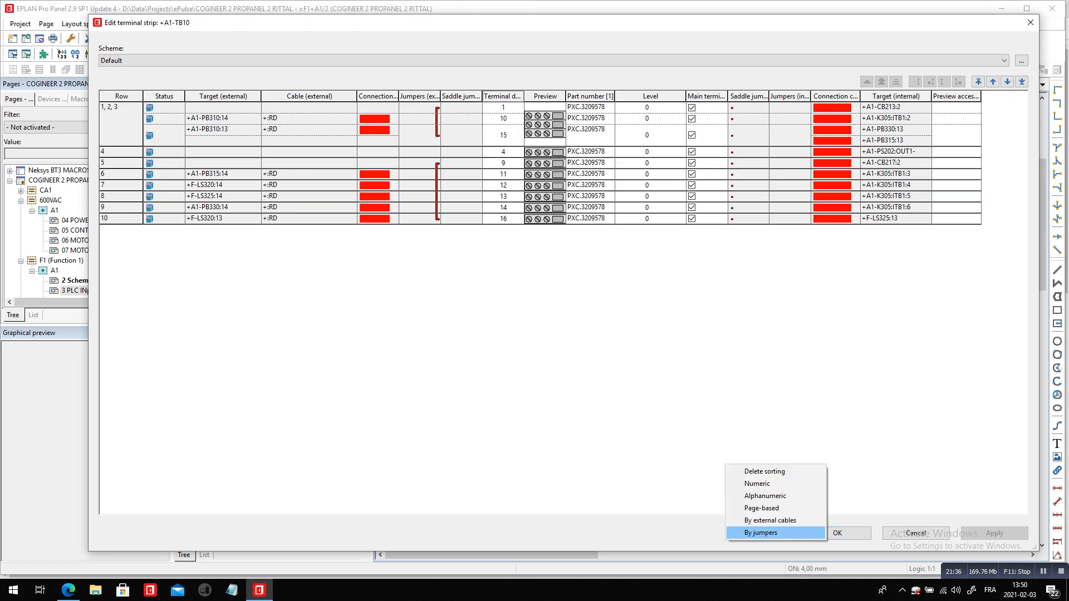
pyautogui.click(755, 530)
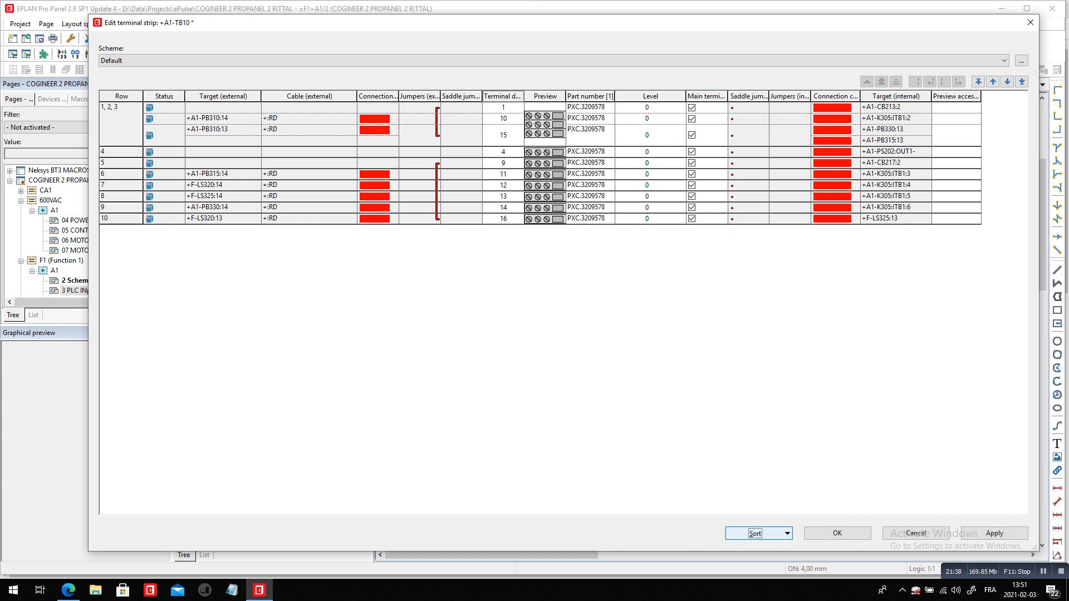
pyautogui.click(755, 533)
pyautogui.click(755, 530)
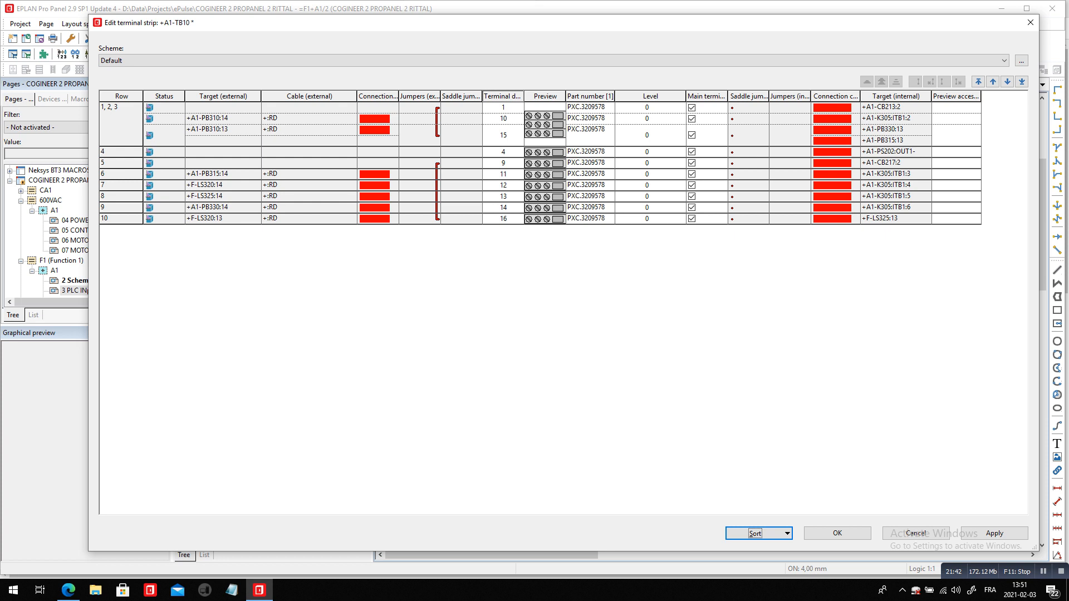
# Split the multi-level terminal in rows 1, 2 and 3 into single terminals and sort TB10 by jumpers
pyautogui.click(121, 124)
pyautogui.click(930, 81)
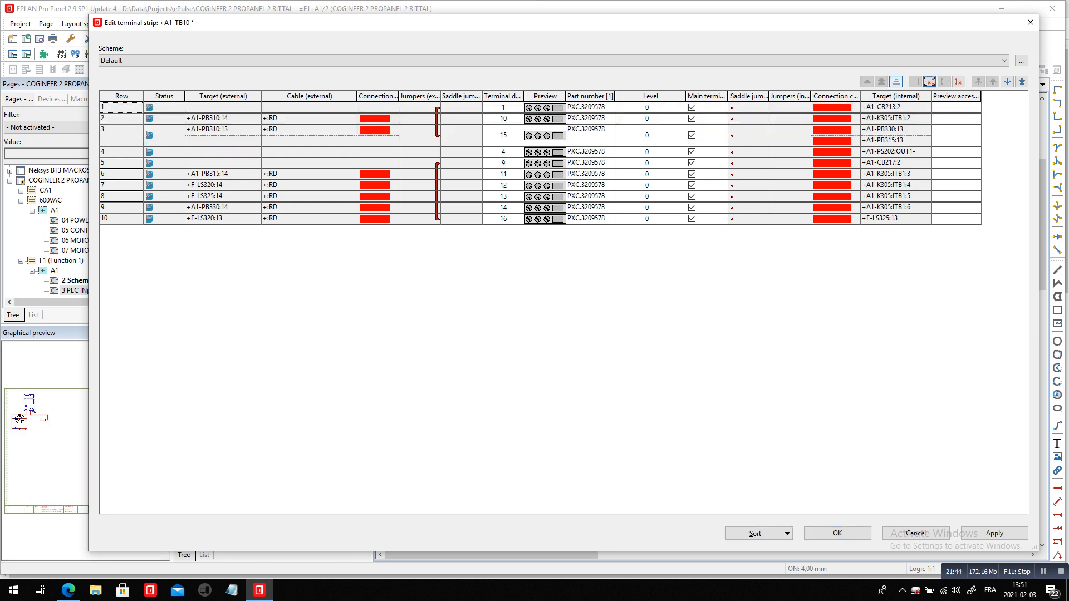
pyautogui.click(755, 533)
pyautogui.click(755, 530)
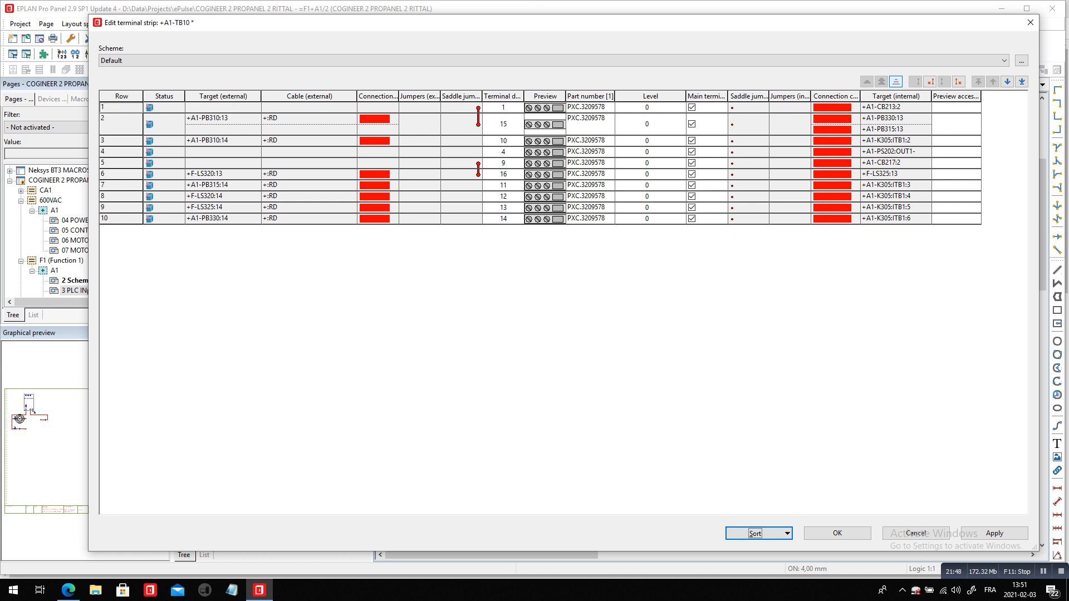
# Renumber all TB10 terminals with the Numeric scheme, start value 1 and increment 1, and accept the strip changes
pyautogui.click(502, 96)
pyautogui.rightClick(503, 97)
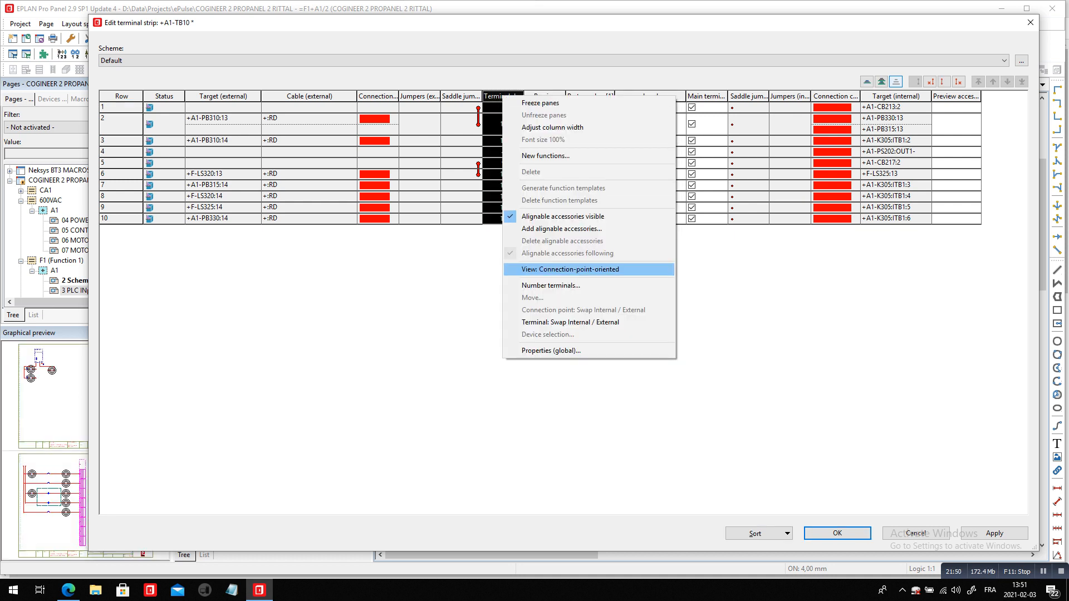
pyautogui.click(550, 285)
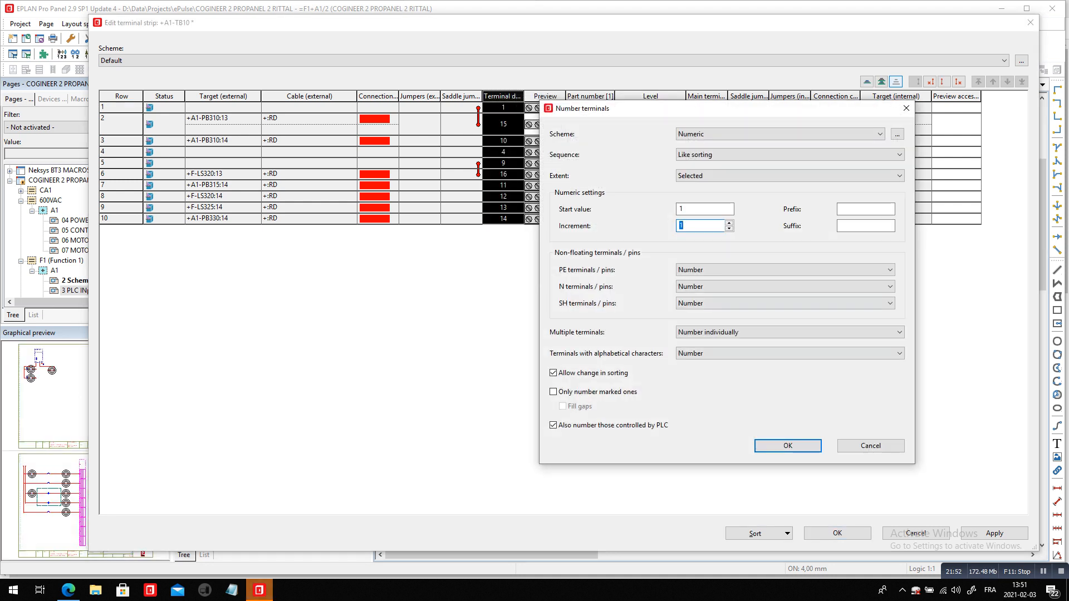
pyautogui.press('Return')
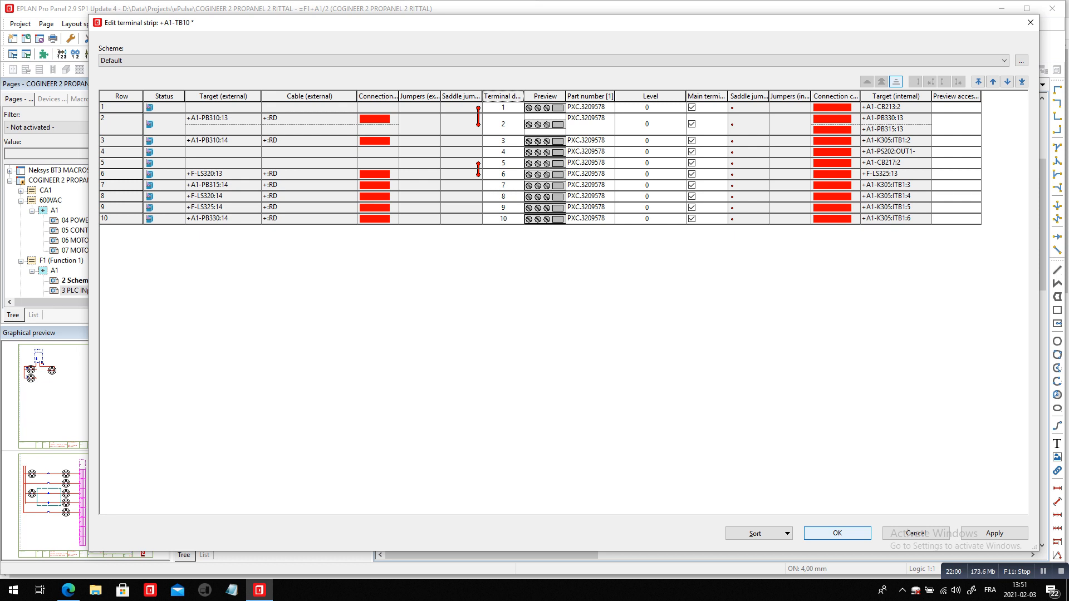
pyautogui.click(838, 533)
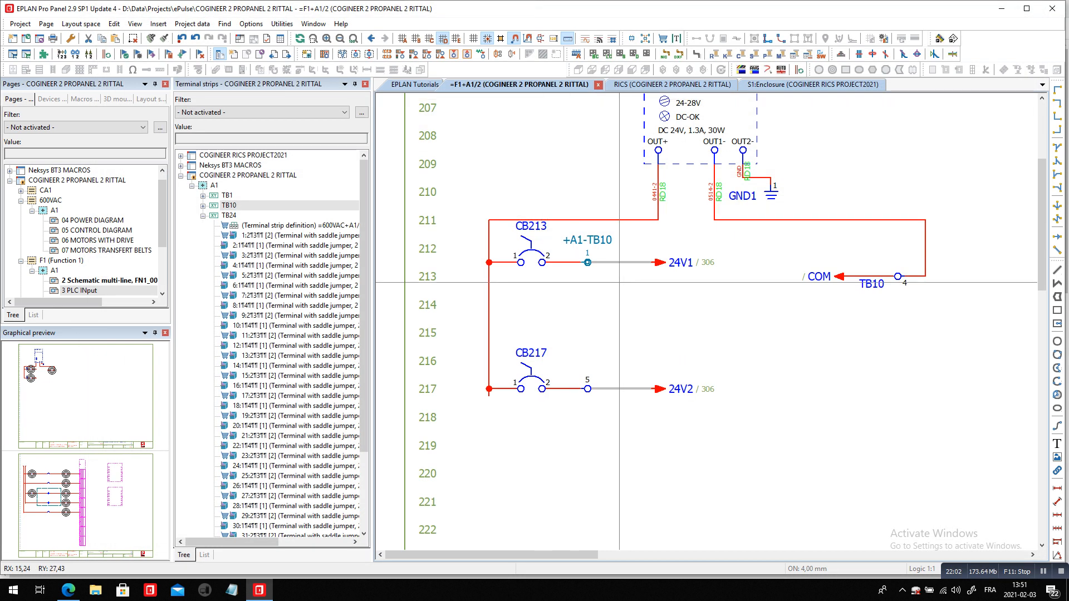
# Follow the 24V1 interruption point to the PLC input page and examine the saddle jumper lines to TB10 at rows 310 and 320
pyautogui.keyDown('ctrl'); pyautogui.click(711, 262); pyautogui.keyUp('ctrl')
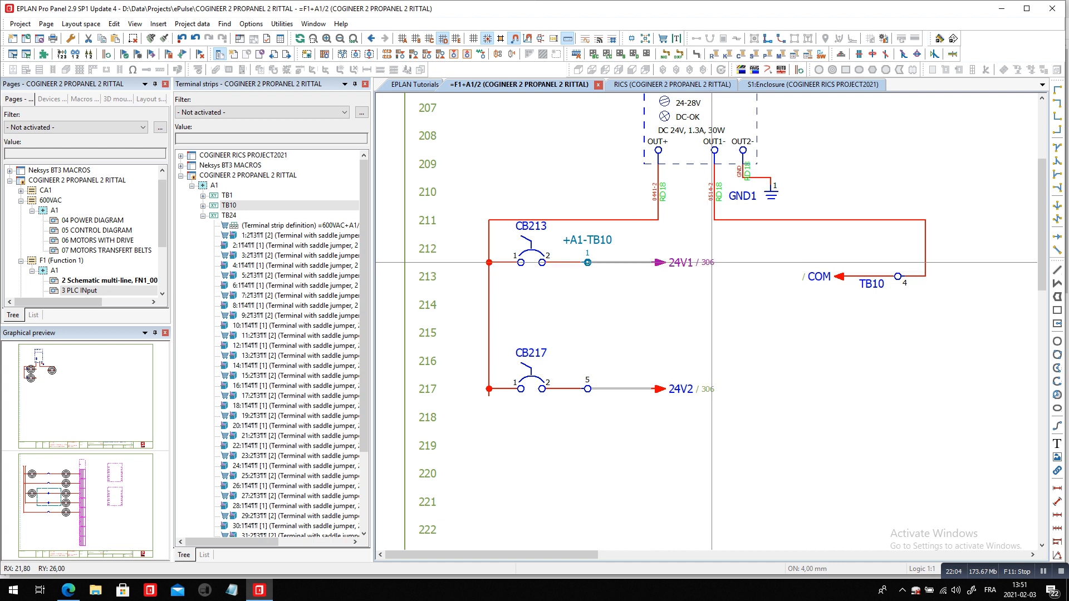
pyautogui.scroll(-1, 807, 432)
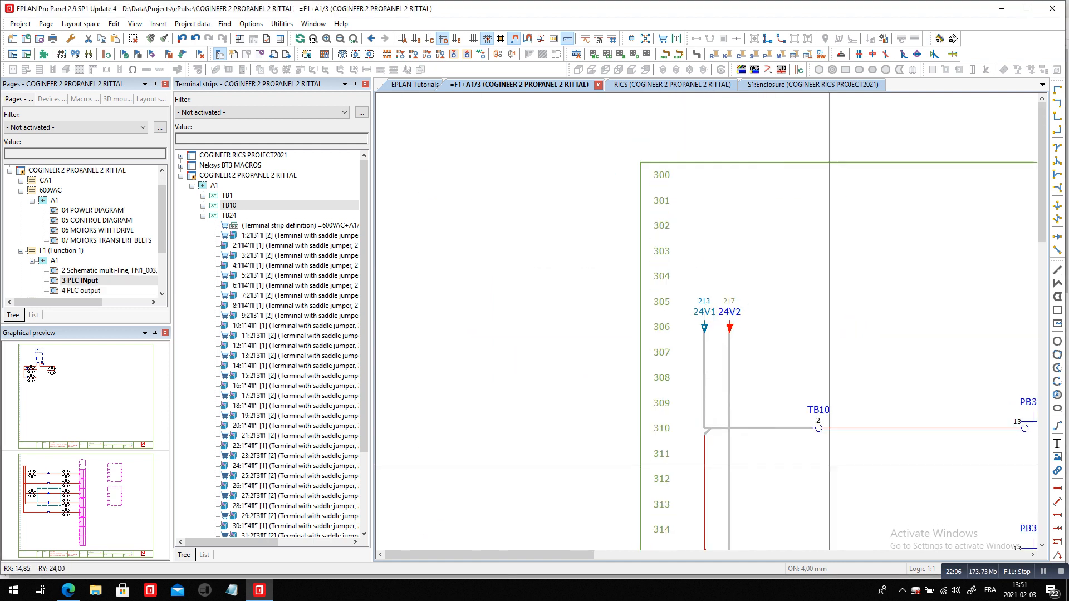
pyautogui.scroll(-3, 840, 446)
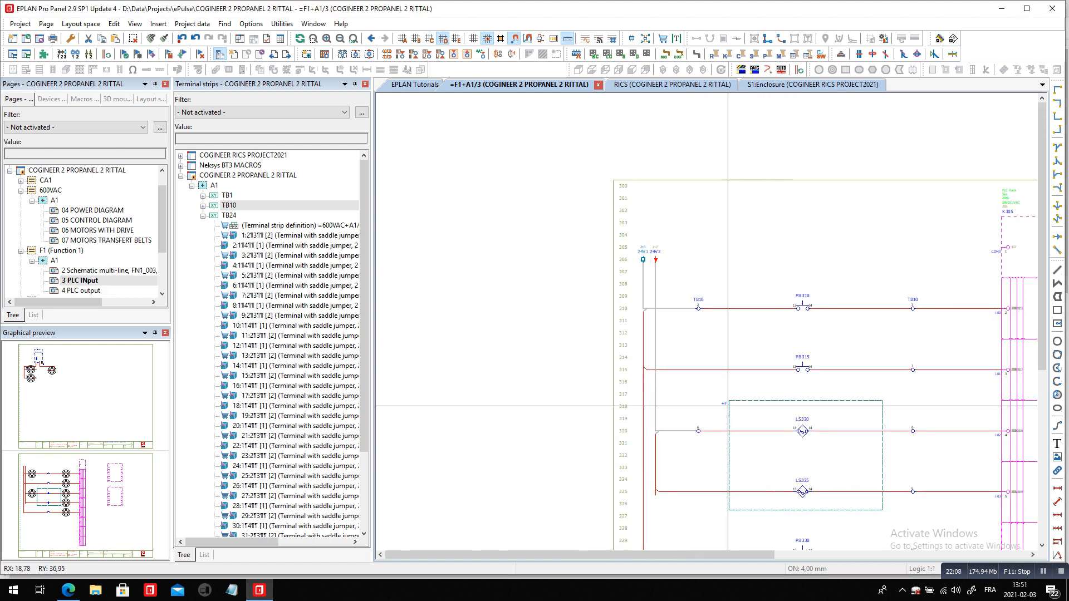
pyautogui.scroll(2, 693, 495)
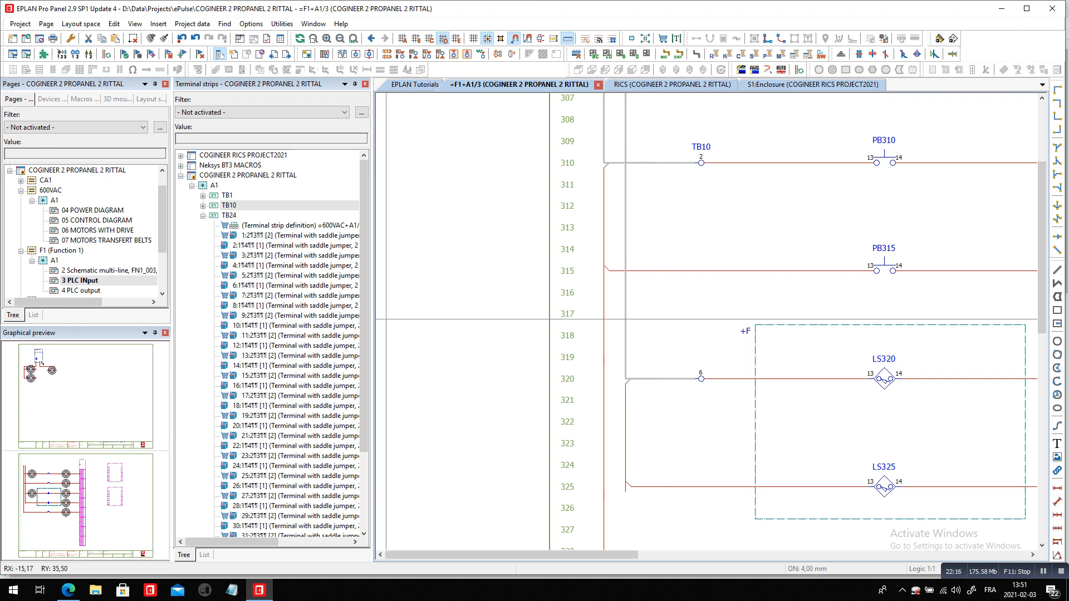
# Generate the Terminal diagram report from the COGINEER 2 PROPANEL 2 RITTAL project's report templates
pyautogui.moveTo(162, 220)
pyautogui.mouseDown()
pyautogui.moveTo(162, 255)
pyautogui.moveTo(162, 213)
pyautogui.mouseUp()
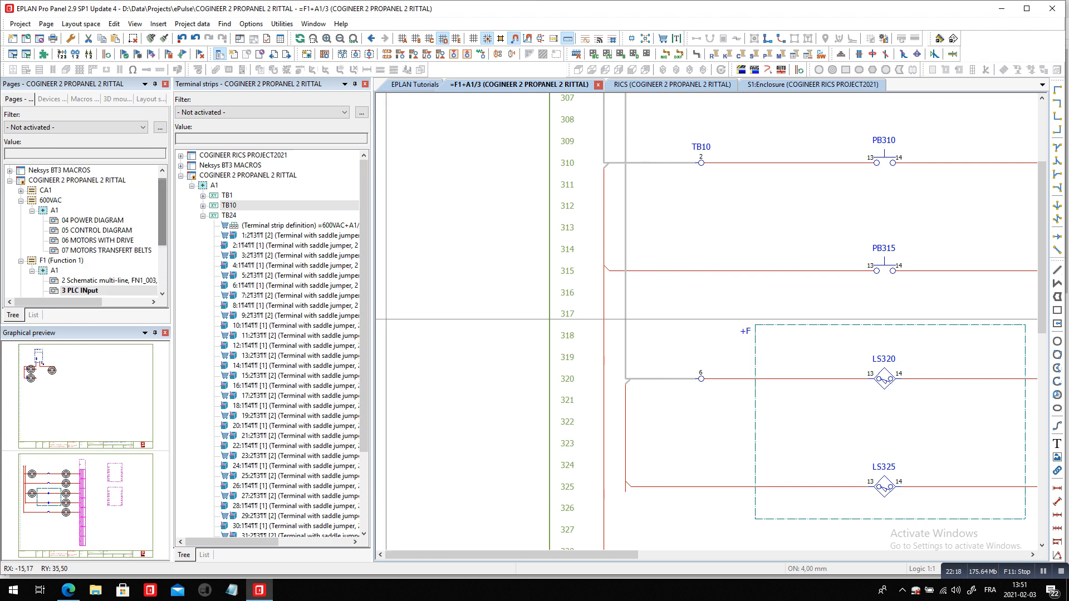
pyautogui.click(77, 180)
pyautogui.click(282, 24)
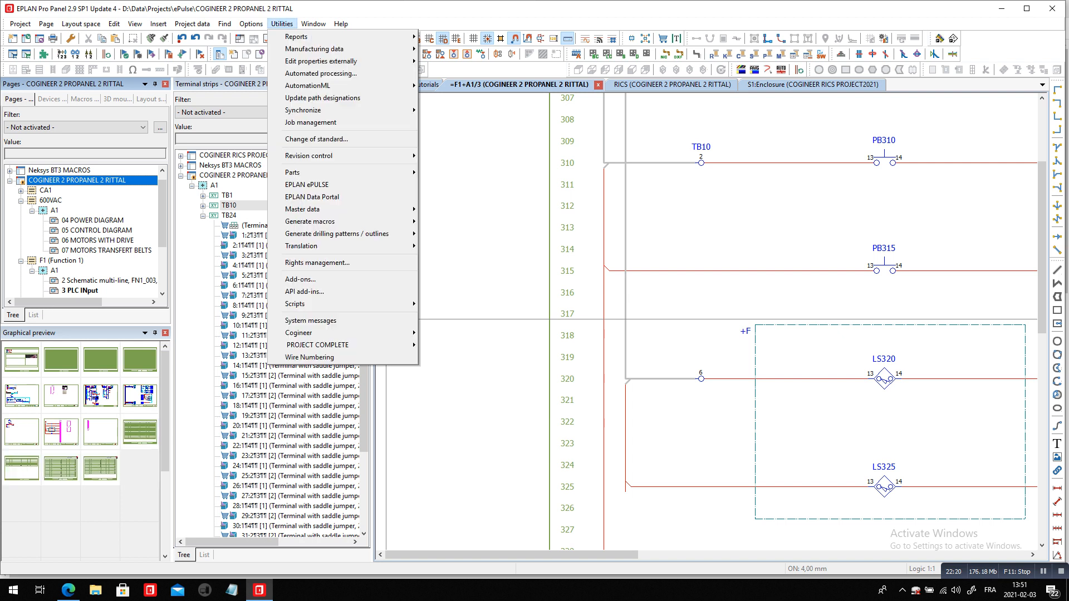
pyautogui.moveTo(295, 37)
pyautogui.click(440, 37)
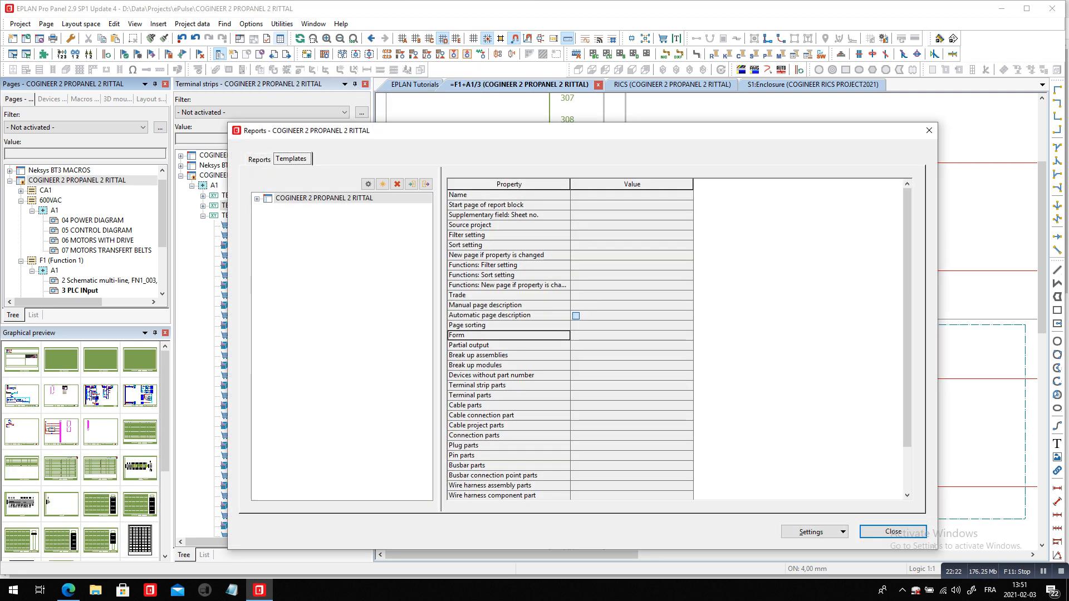
pyautogui.click(257, 199)
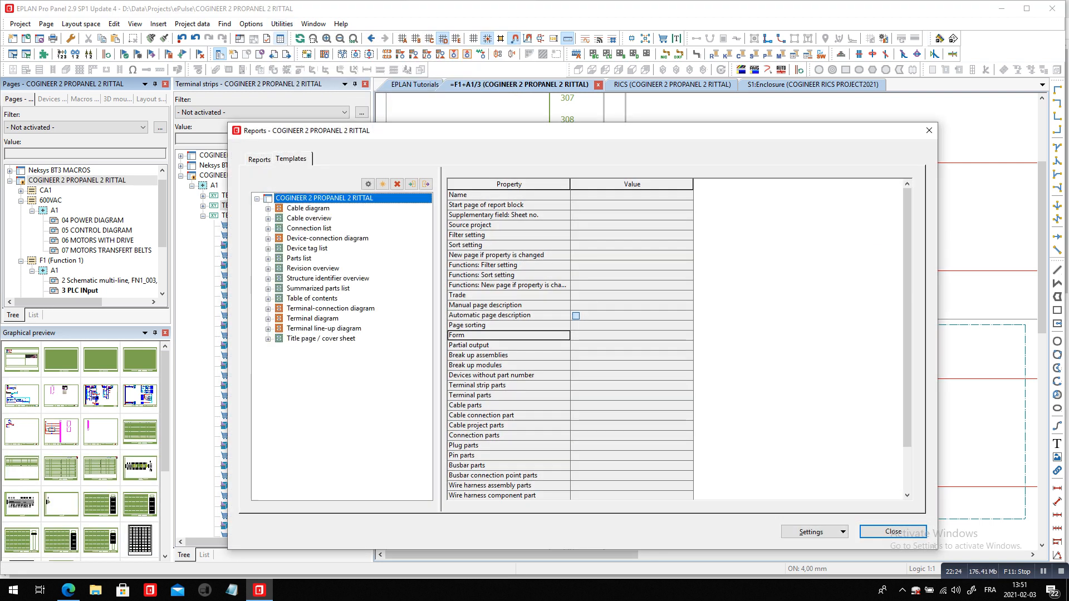
pyautogui.click(312, 318)
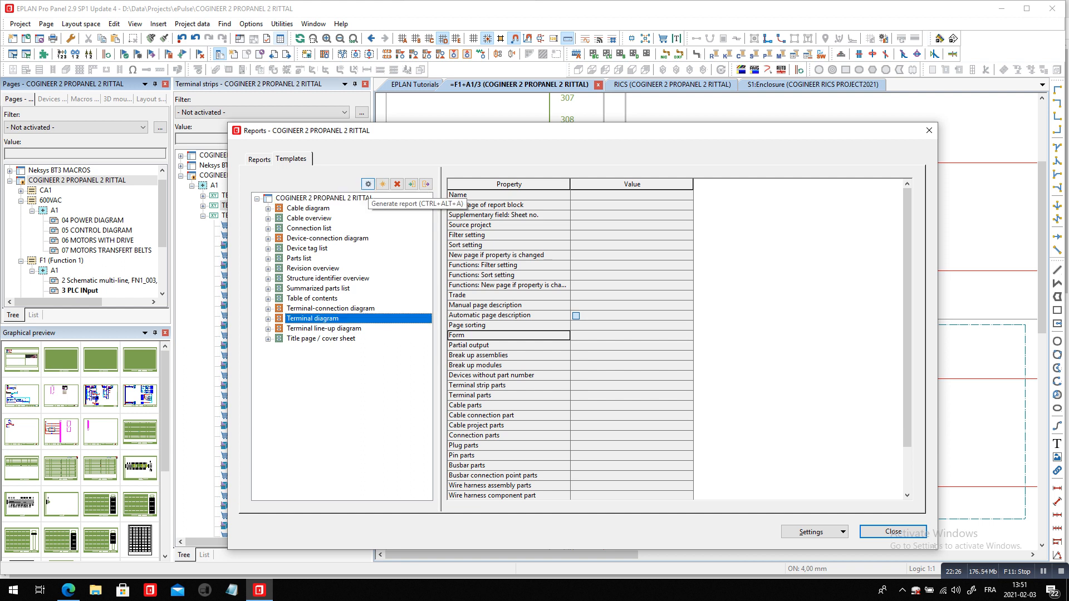
pyautogui.click(368, 185)
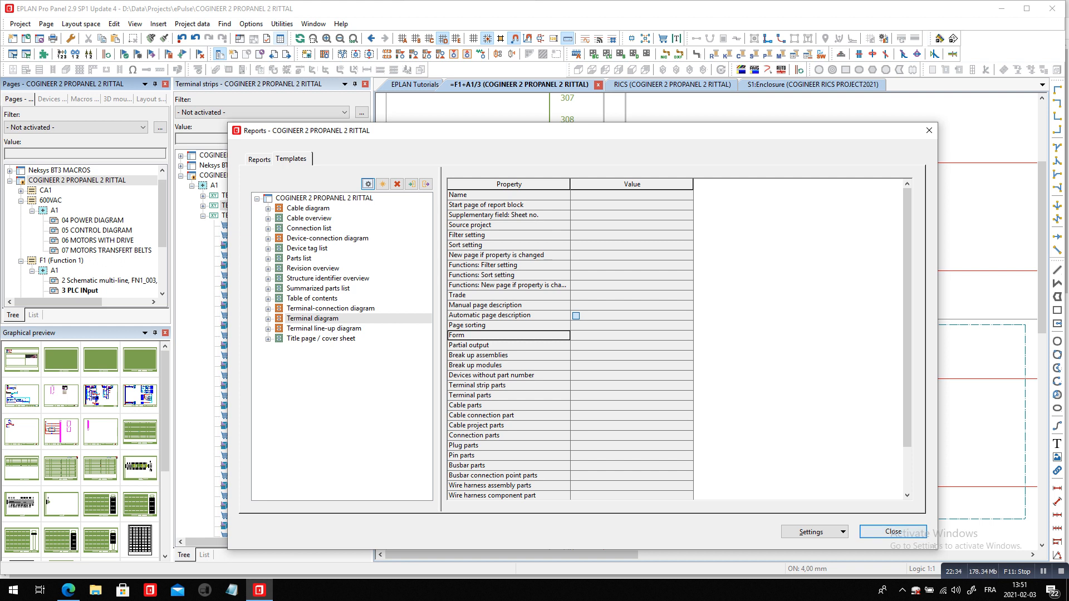
pyautogui.click(894, 532)
# Edit strip TB10 to add the EAT.XBACPT4 end cover as an alignable accessory at terminal 2
pyautogui.doubleClick(228, 205)
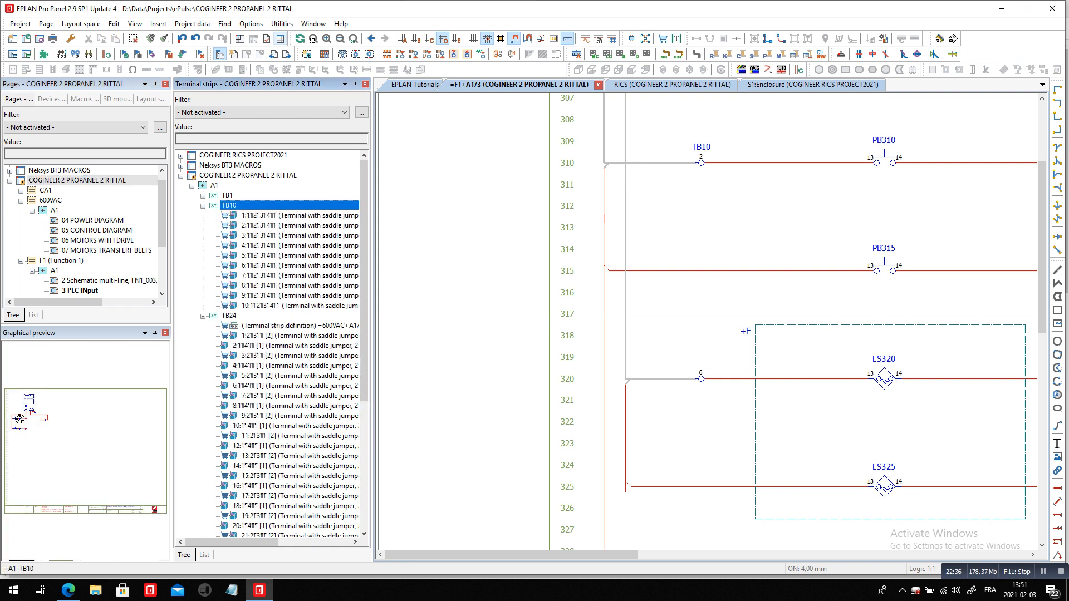
pyautogui.rightClick(246, 206)
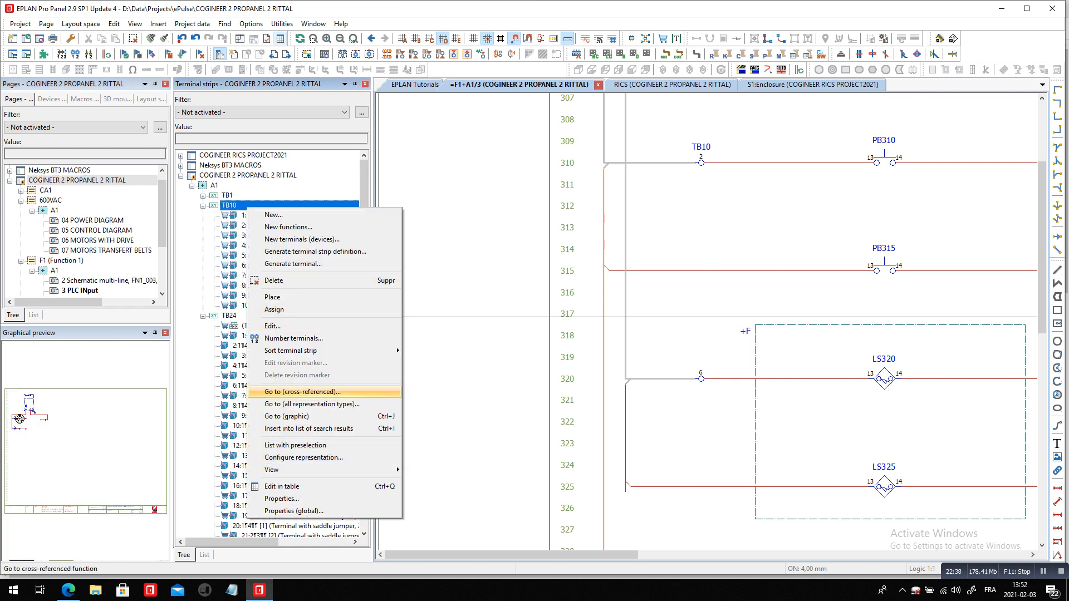
pyautogui.click(273, 326)
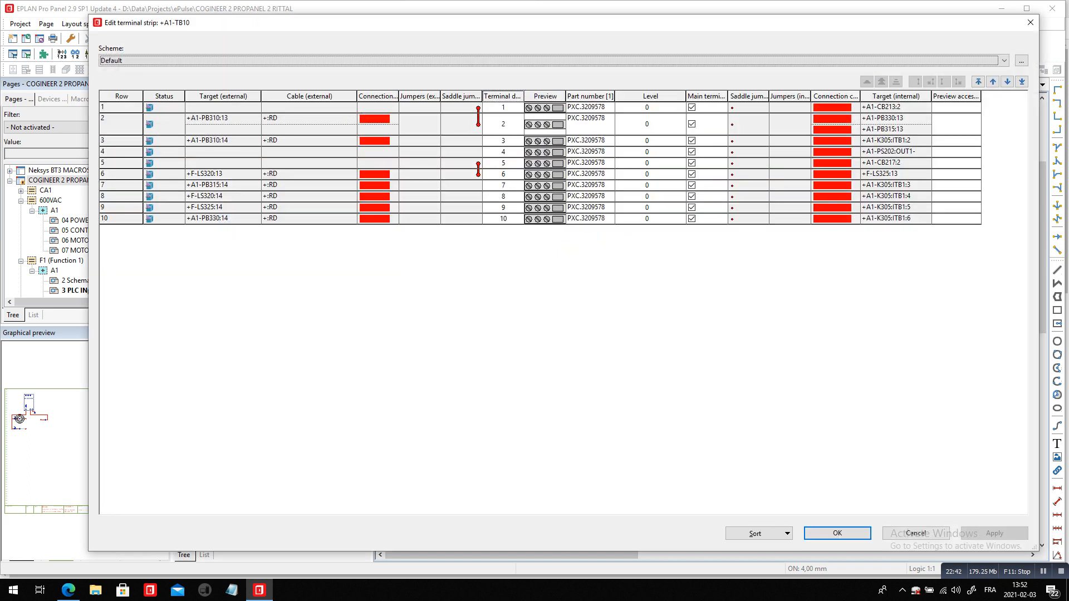
pyautogui.rightClick(452, 125)
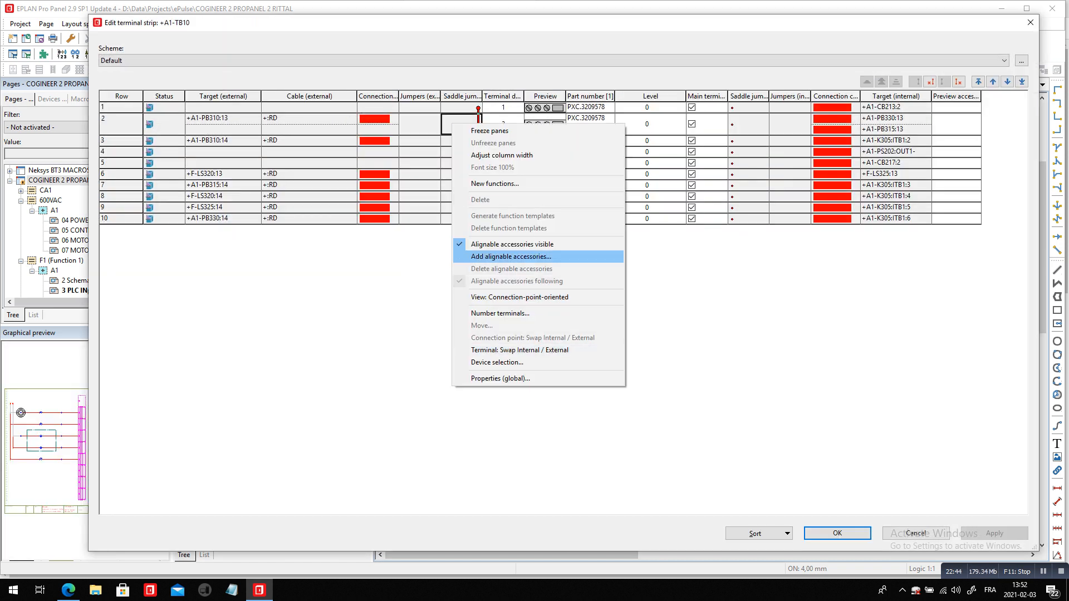
pyautogui.press('Return')
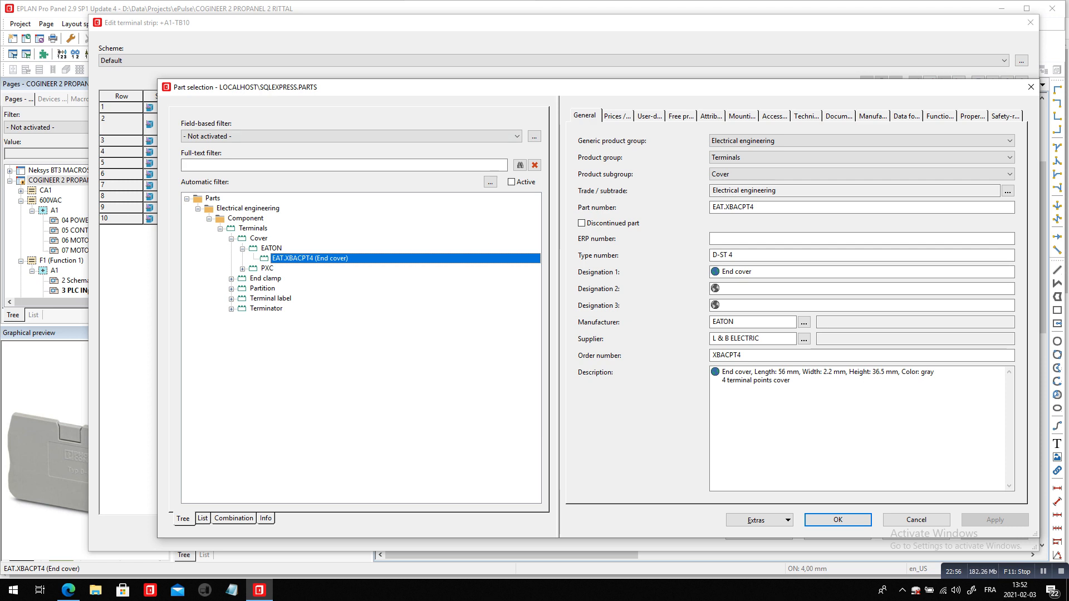
pyautogui.click(838, 521)
pyautogui.click(838, 533)
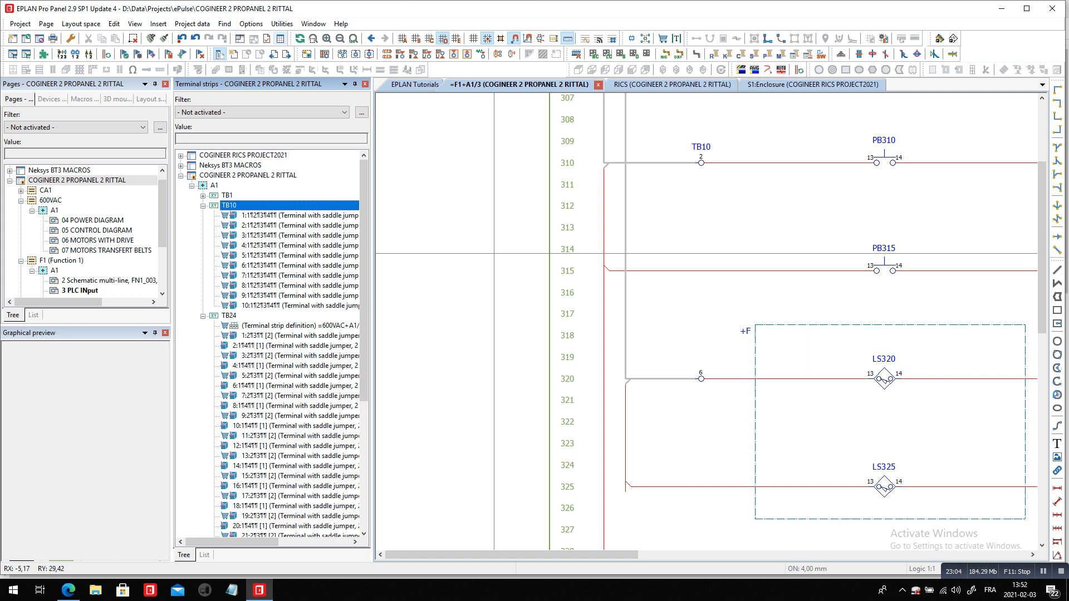
# Select terminals 1 to 10 of TB10 and examine their placement on the PLC input page
pyautogui.click(268, 215)
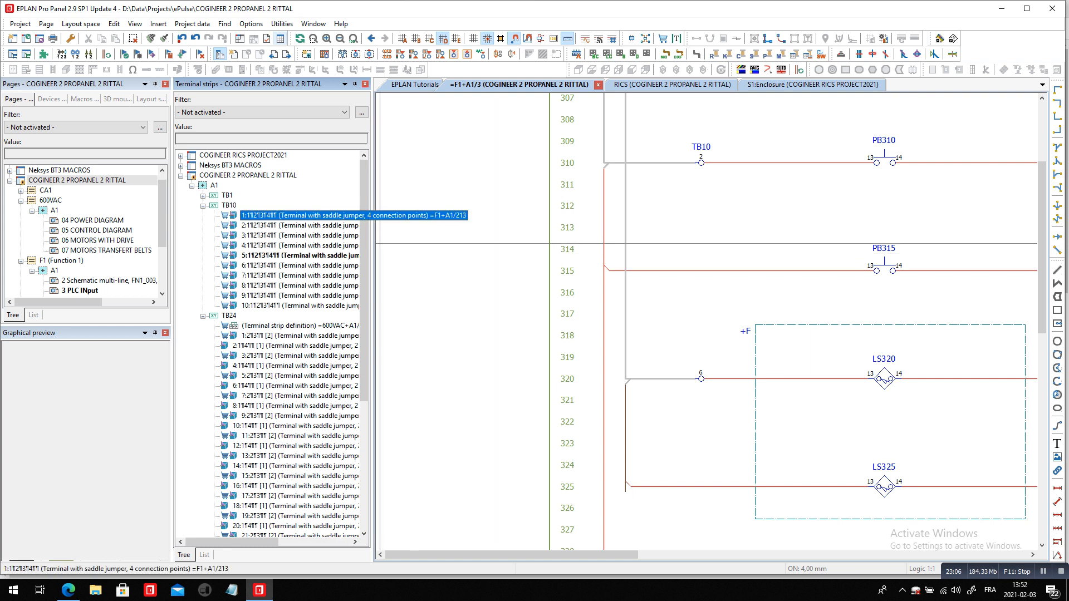
pyautogui.keyDown('shift'); pyautogui.click(267, 306); pyautogui.keyUp('shift')
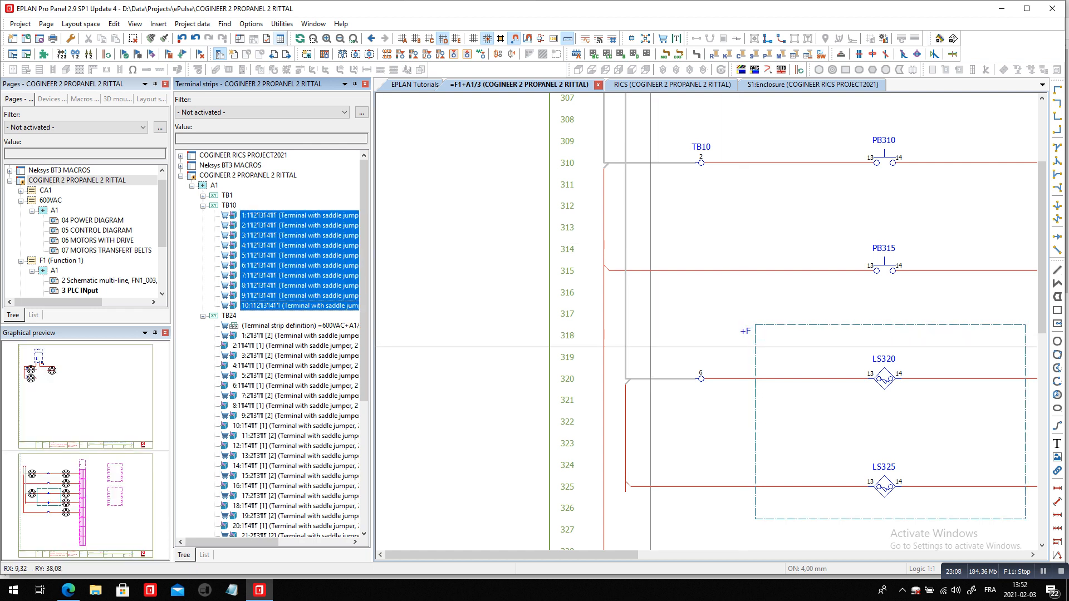
pyautogui.scroll(-5, 641, 301)
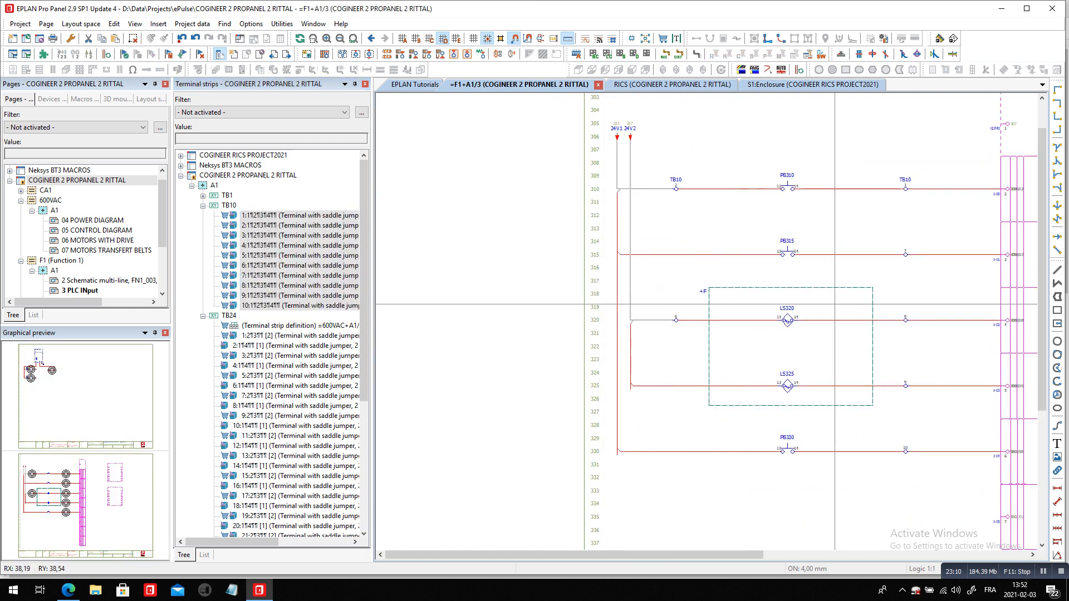
pyautogui.scroll(1, 833, 304)
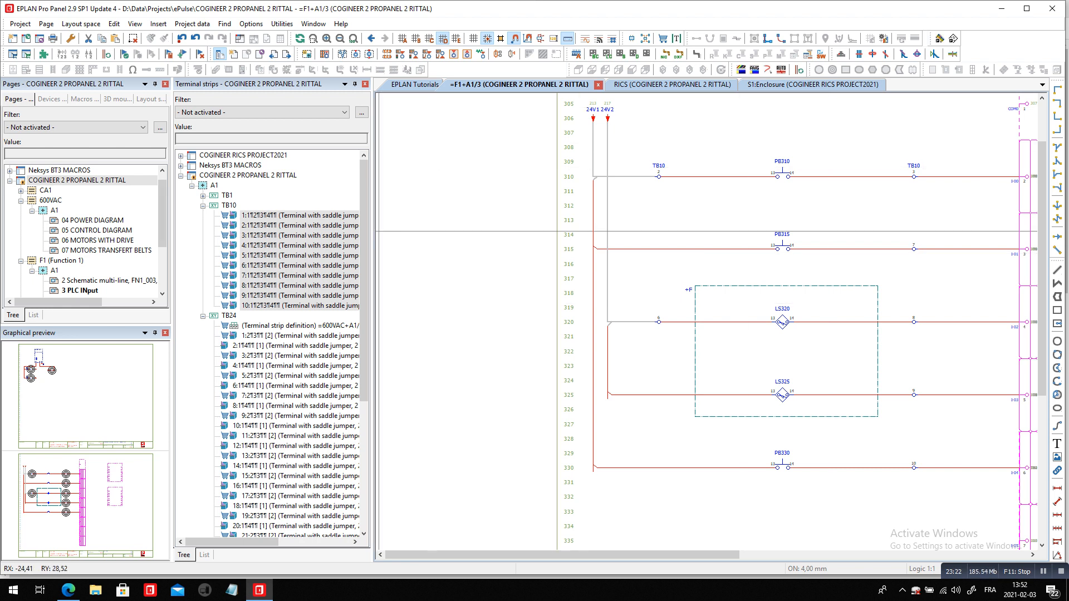
# Open terminal diagram pages 11 and 10 under EE04 (TERMINAL ASSEMBLY) and examine the TB10 terminals, jumpers and targets
pyautogui.scroll(-2, 162, 234)
pyautogui.scroll(-1, 162, 250)
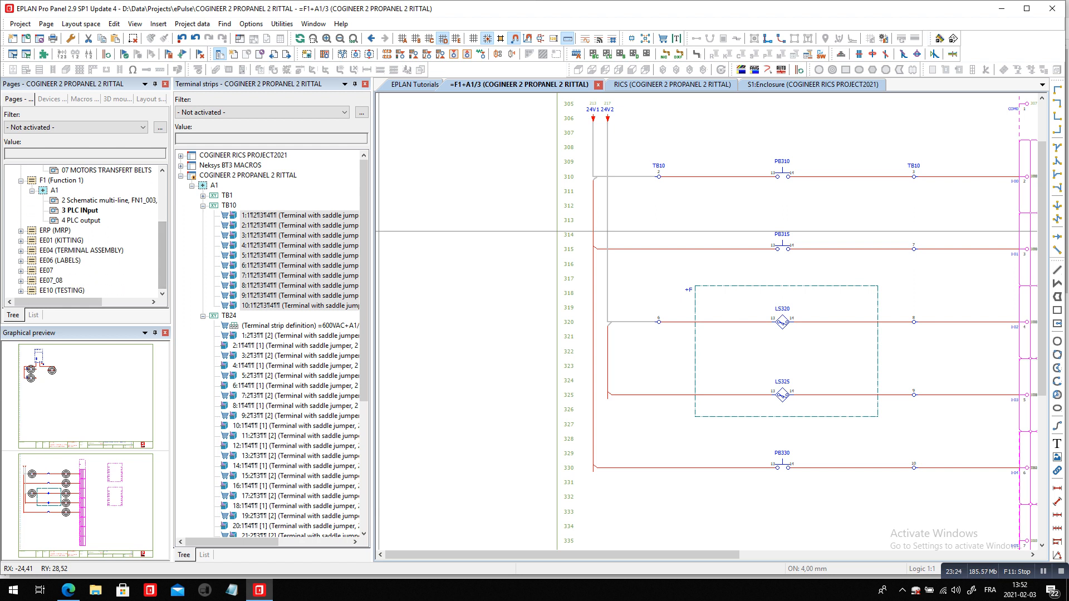
pyautogui.doubleClick(81, 251)
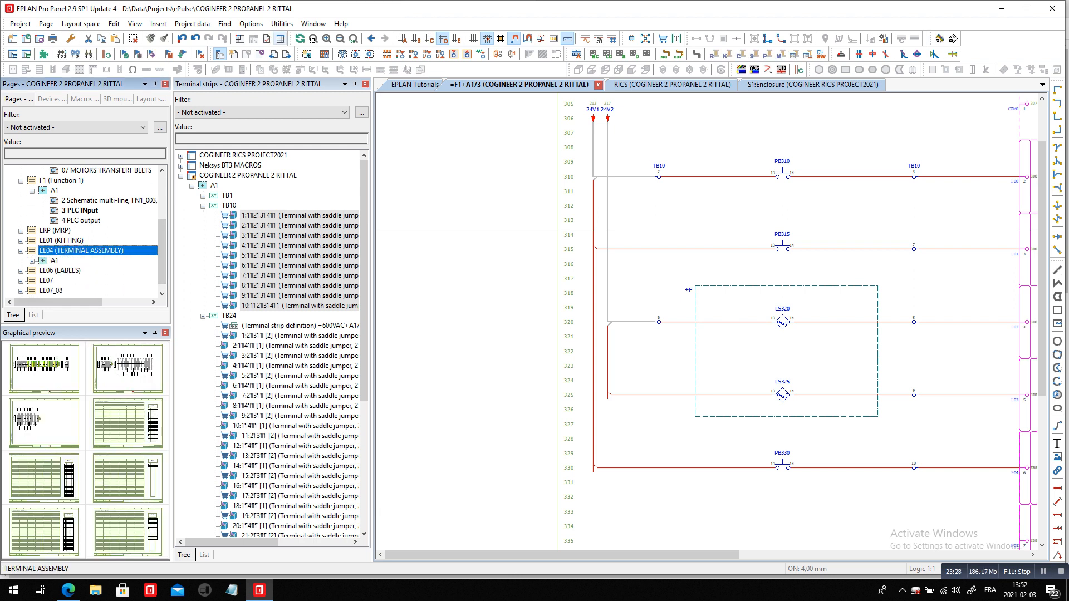
pyautogui.doubleClick(127, 368)
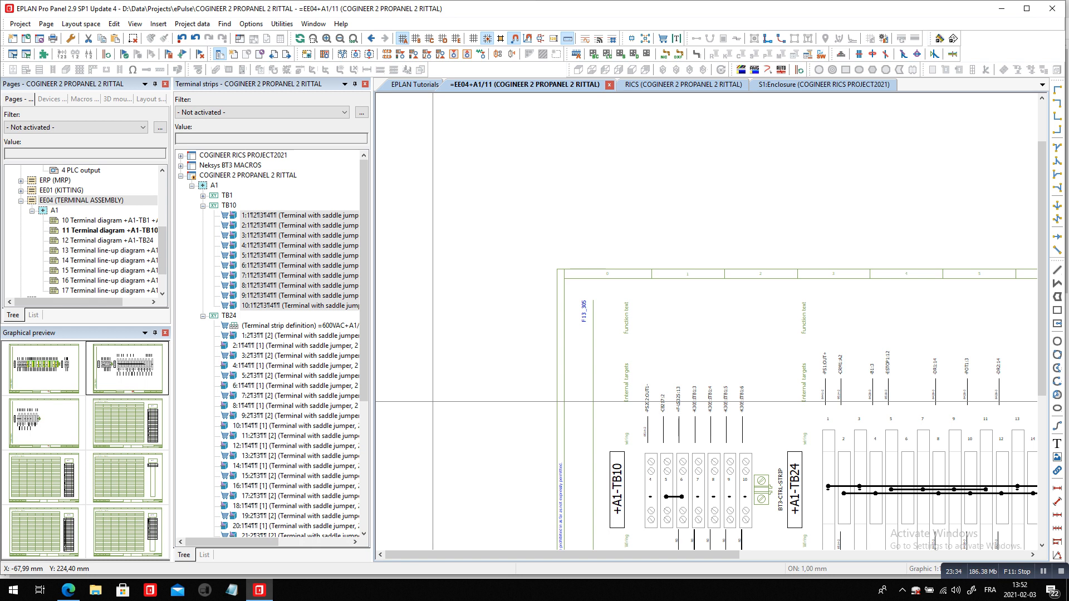
pyautogui.press('pageup')
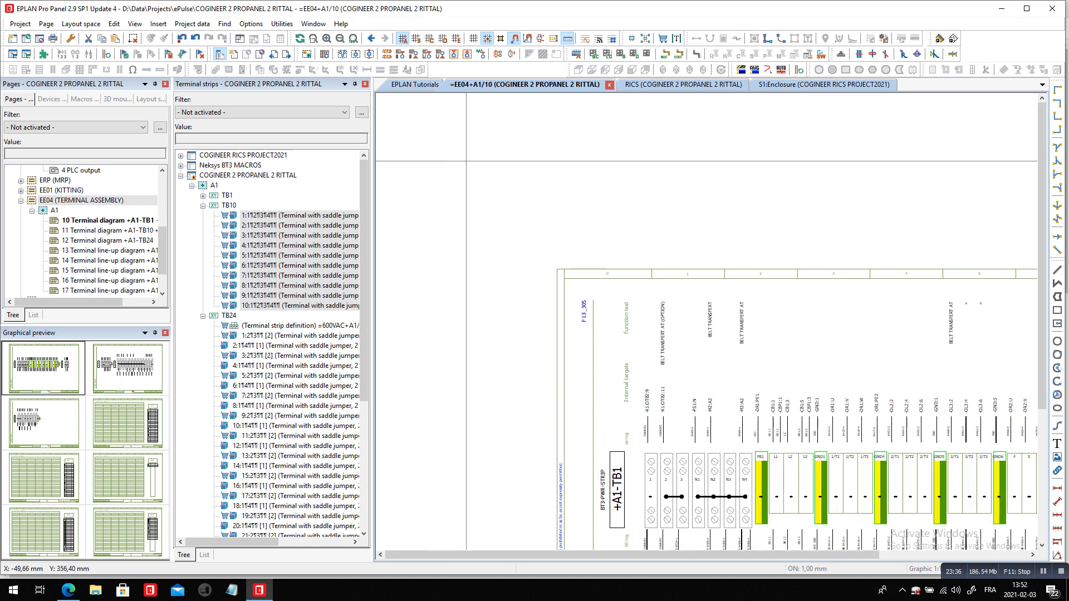
pyautogui.scroll(-4, 760, 274)
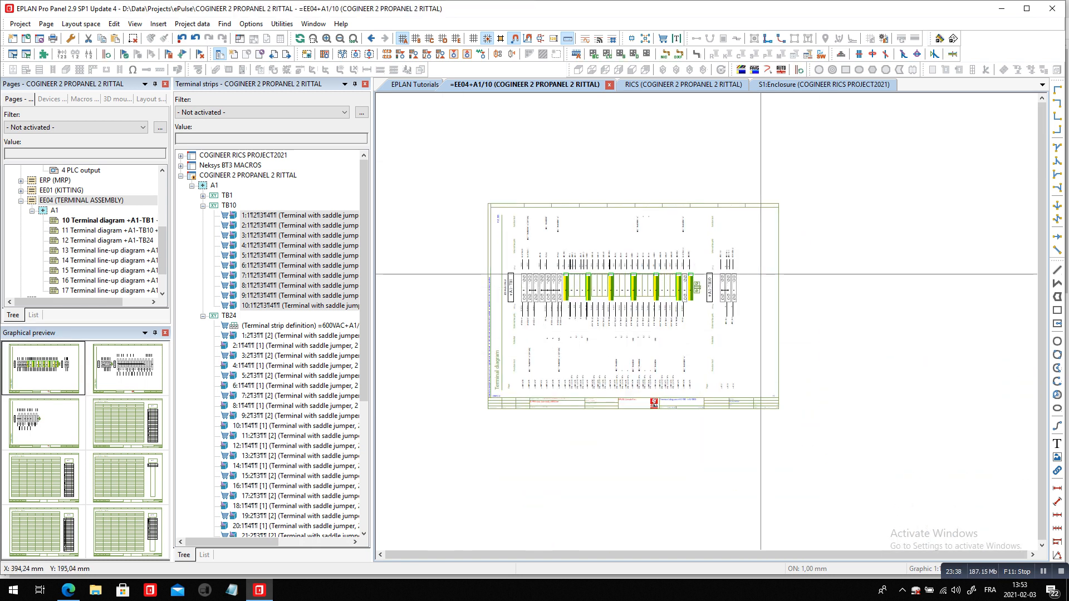
pyautogui.scroll(4, 761, 274)
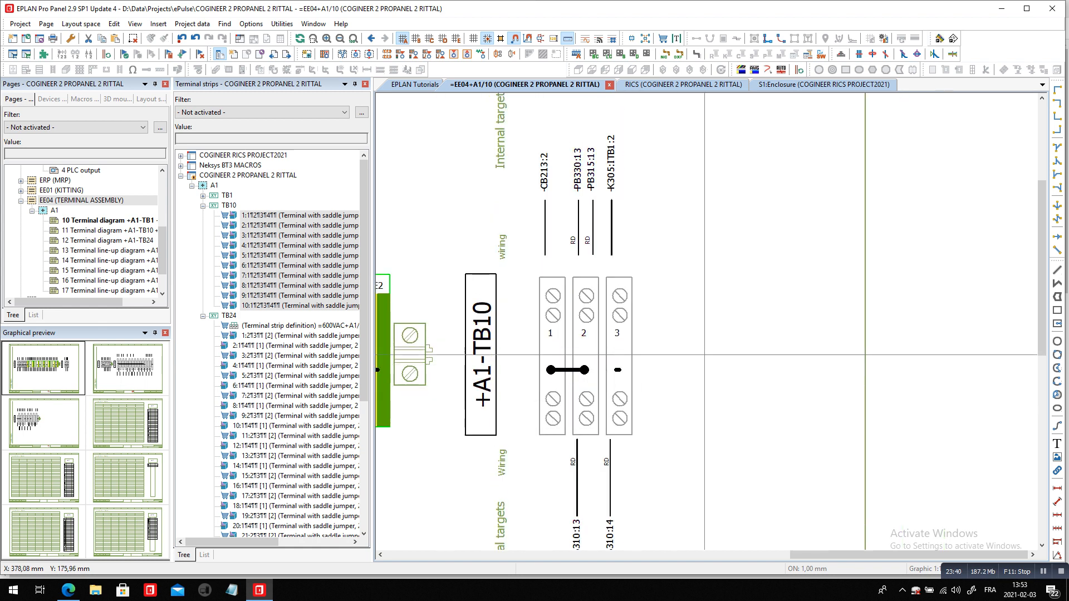
pyautogui.scroll(-1, 704, 355)
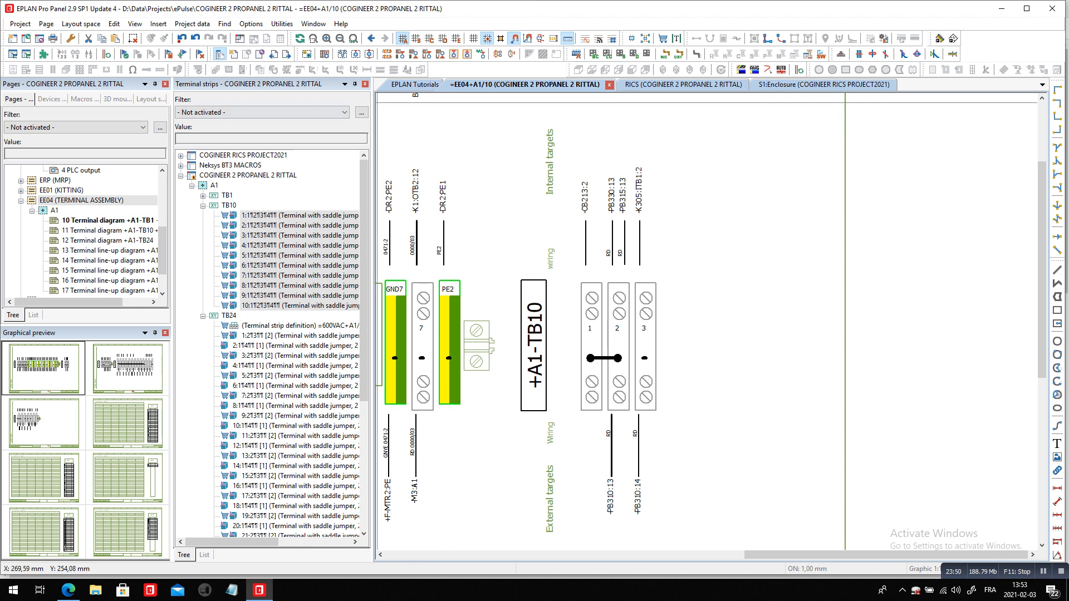
pyautogui.scroll(5, 84, 231)
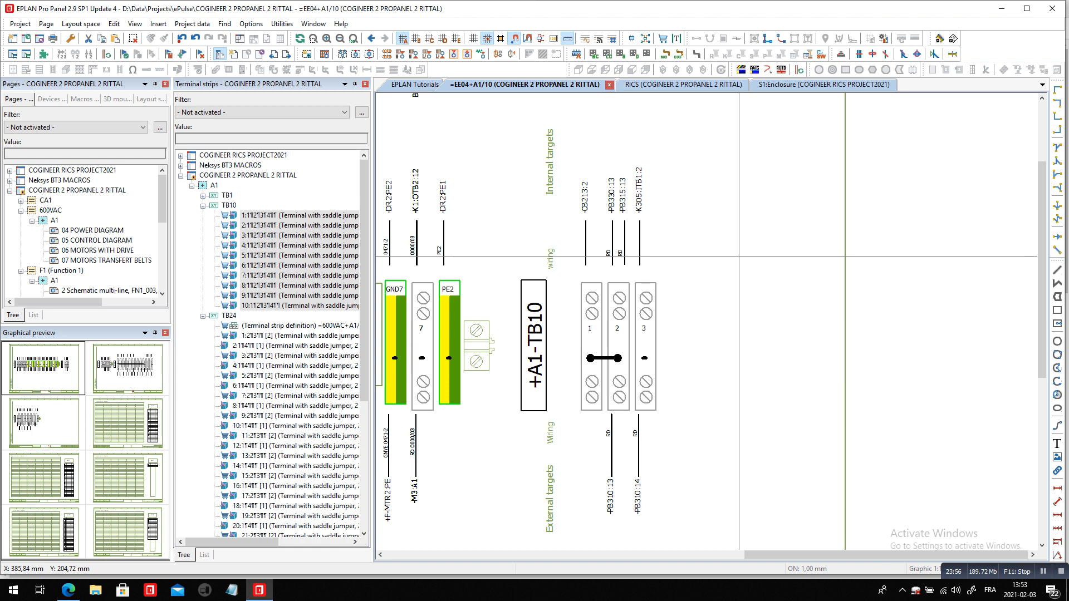
pyautogui.scroll(-5, 740, 257)
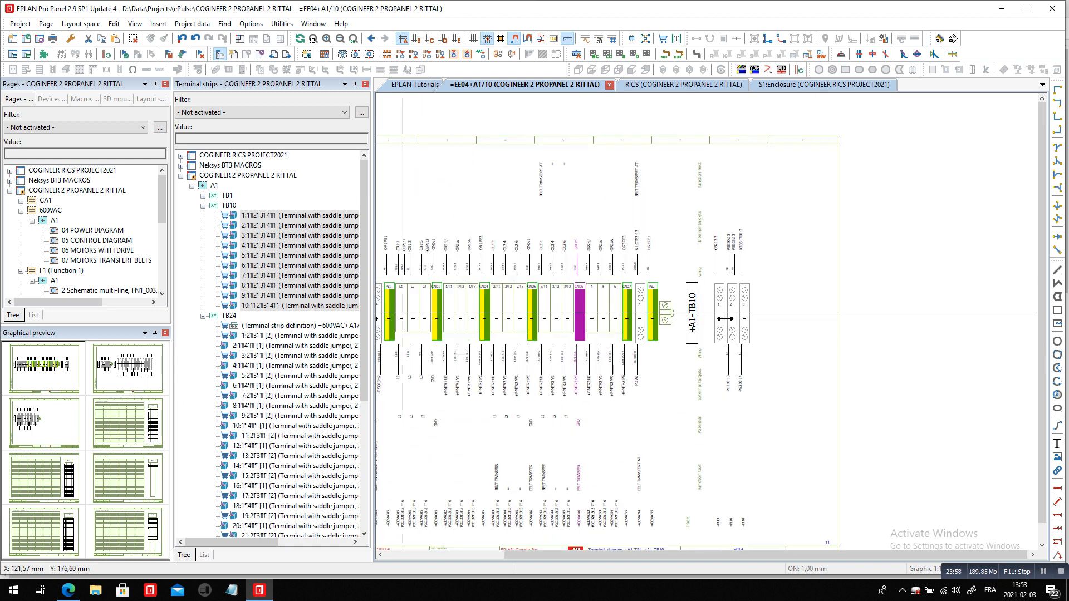
# Generate a terminal strip definition for TB10 with the terminal diagram form F13_001
pyautogui.rightClick(228, 206)
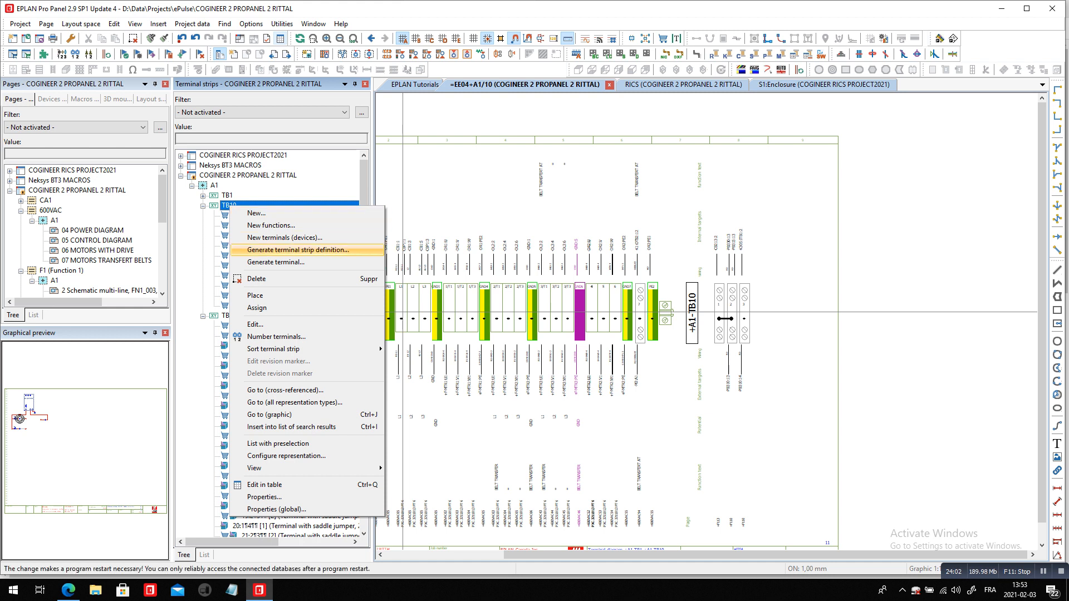
pyautogui.click(298, 250)
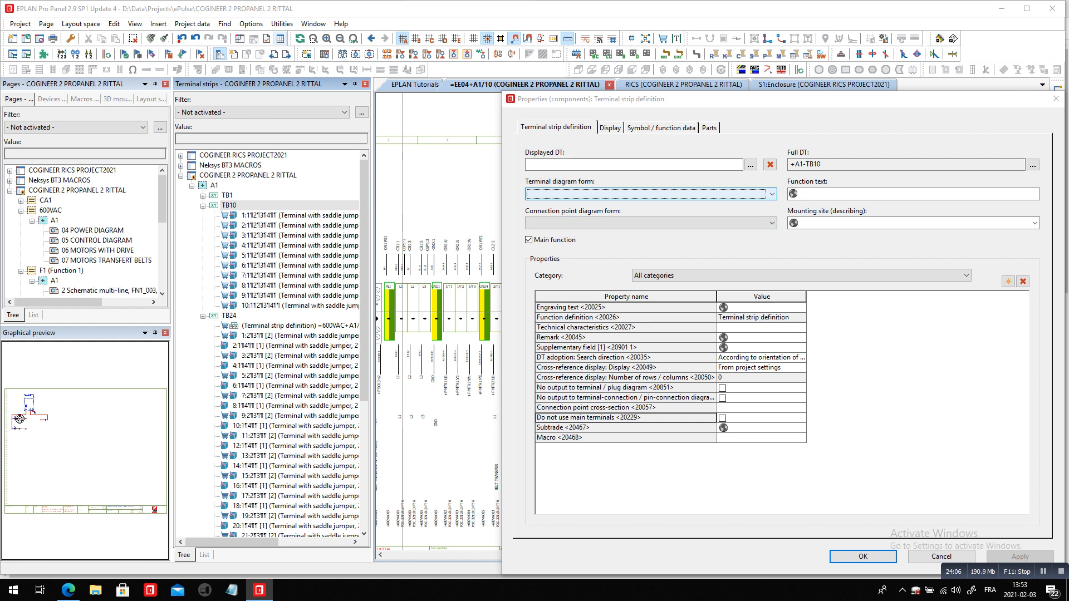
pyautogui.click(772, 194)
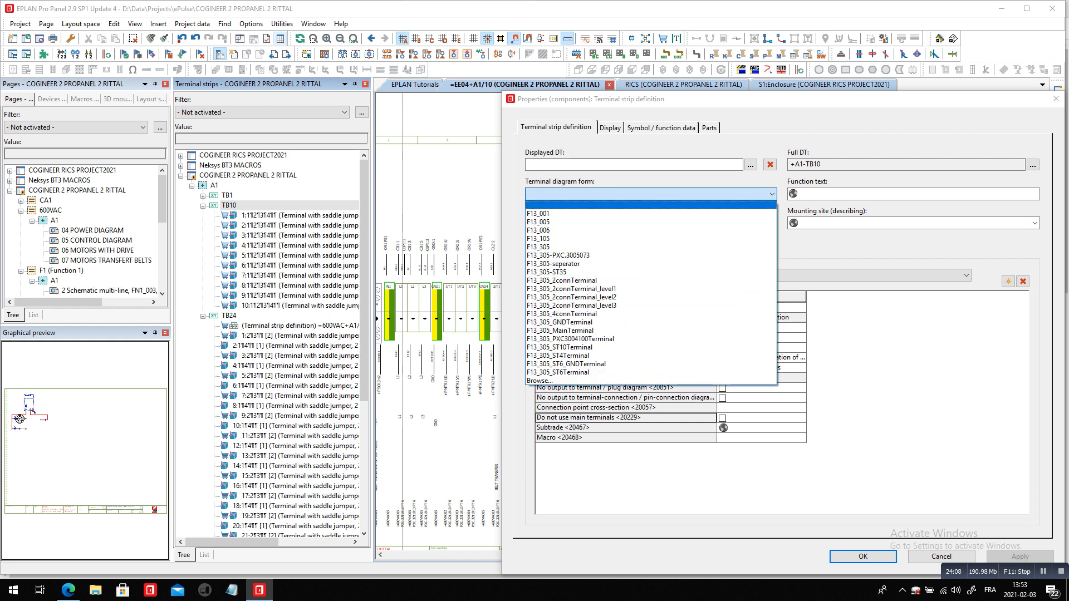
pyautogui.click(641, 215)
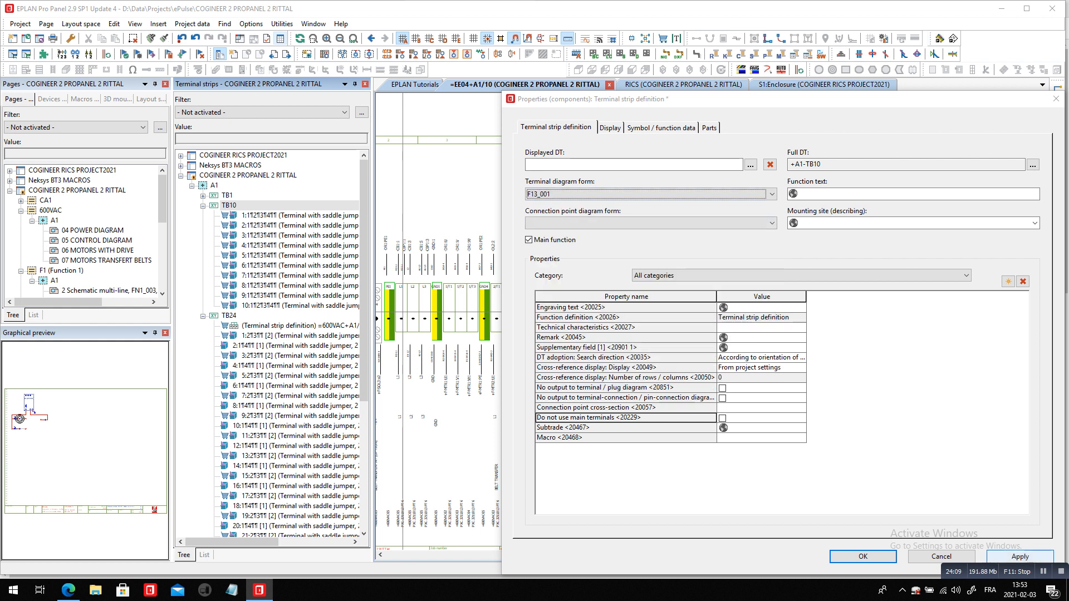
pyautogui.click(1020, 556)
pyautogui.click(863, 556)
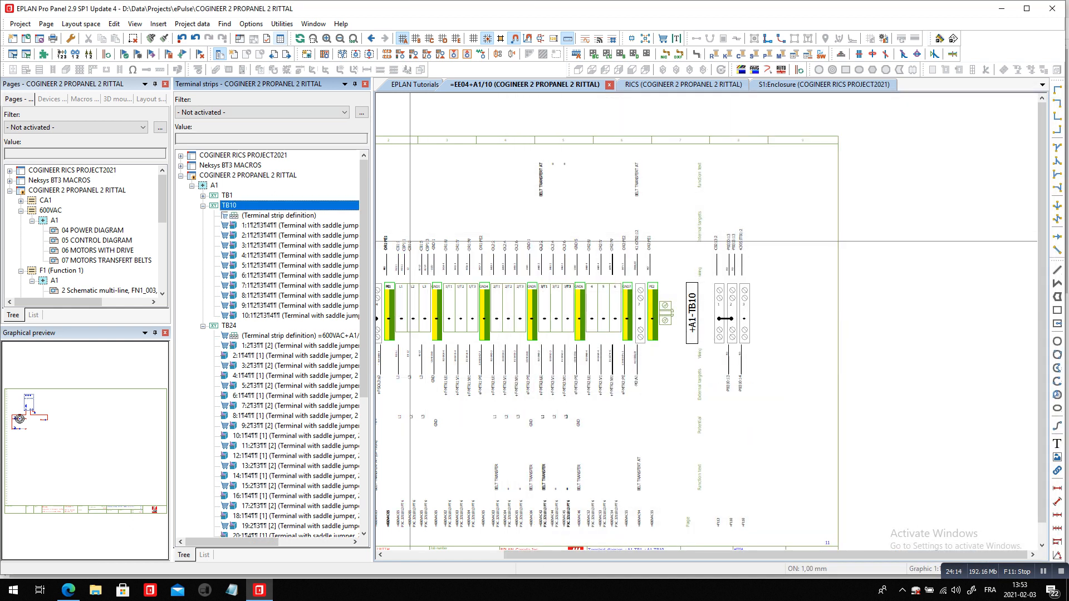
# Generate the Terminal diagram report from the COGINEER 2 PROPANEL 2 RITTAL project's report templates
pyautogui.click(282, 24)
pyautogui.moveTo(311, 37)
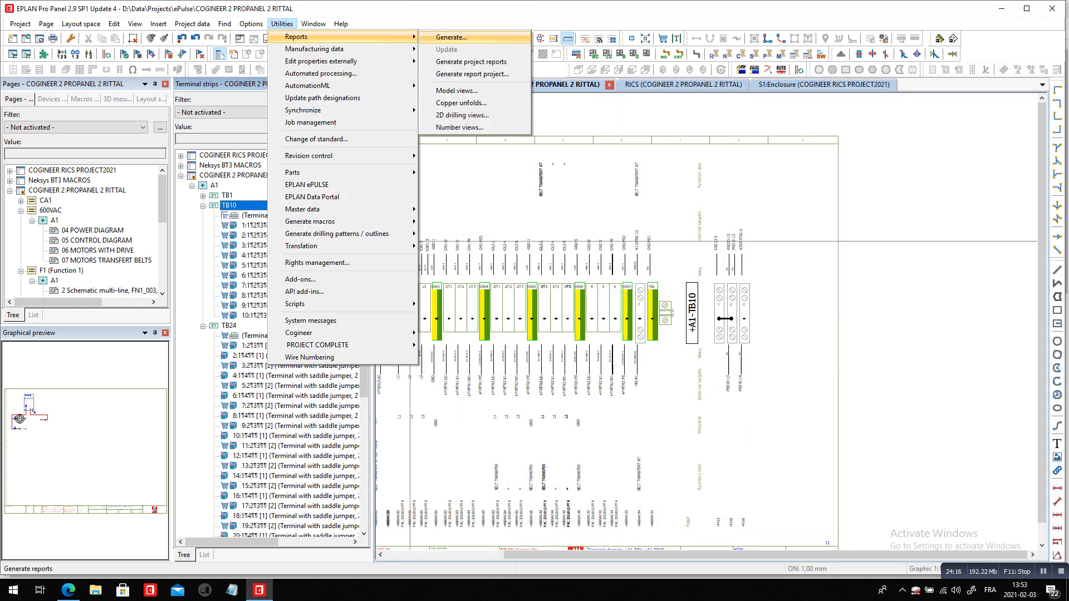
pyautogui.click(451, 38)
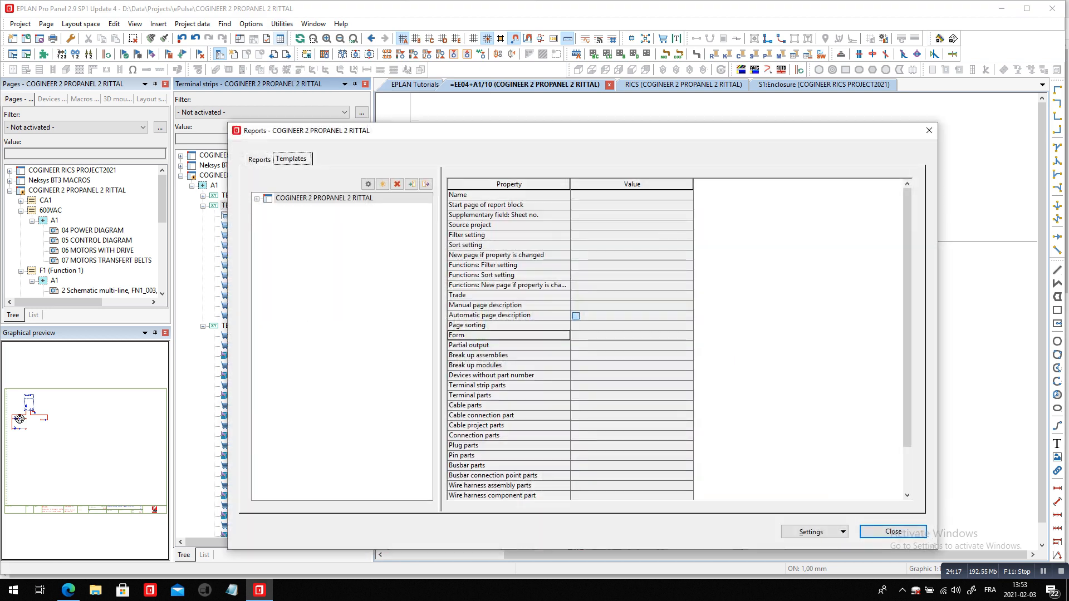
pyautogui.click(324, 198)
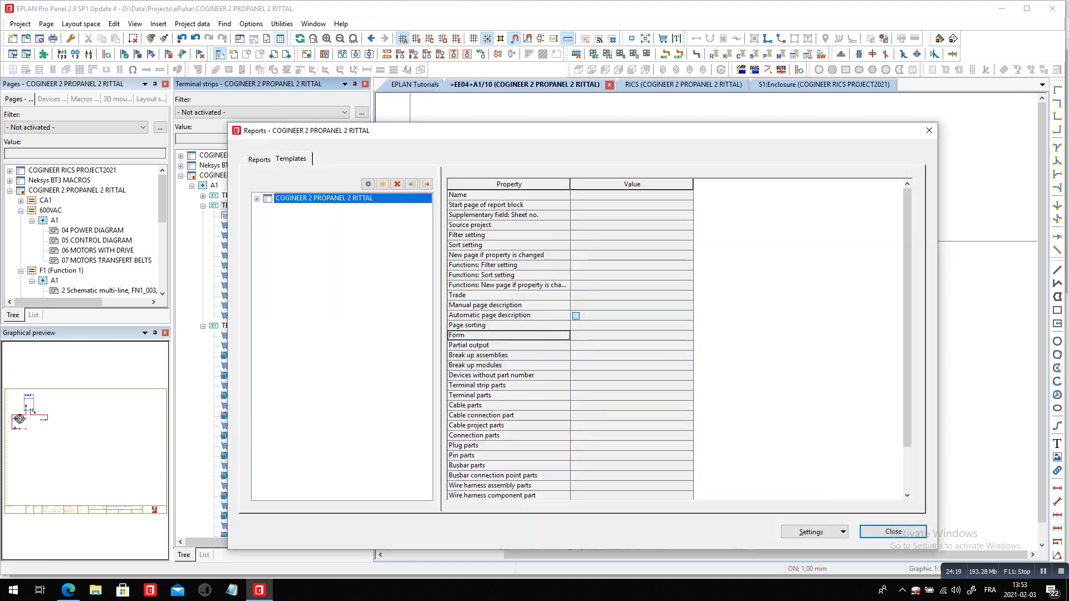
pyautogui.click(256, 199)
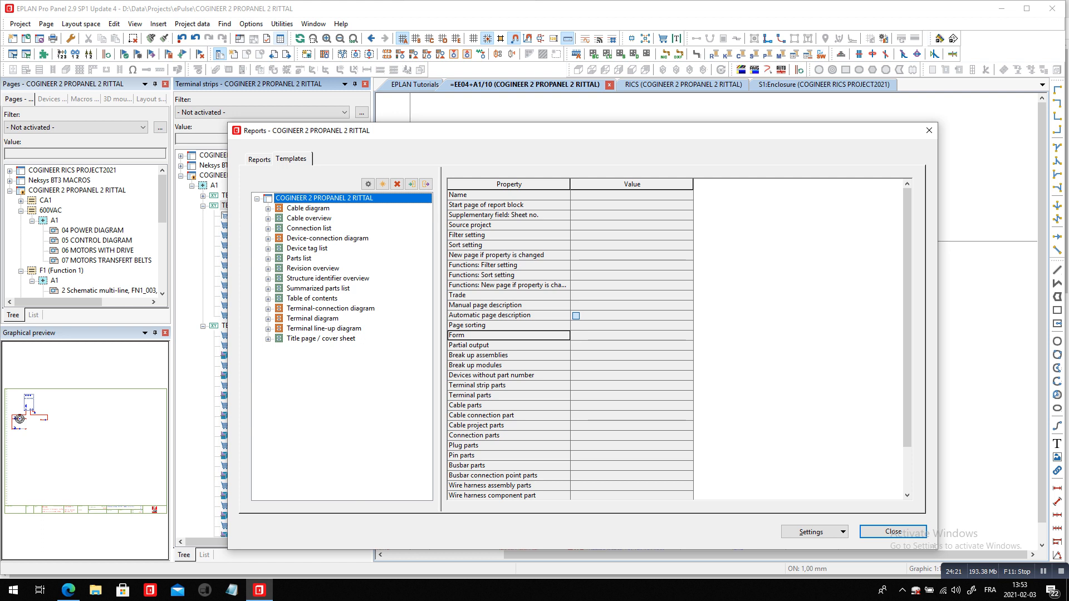
pyautogui.doubleClick(313, 319)
pyautogui.click(305, 329)
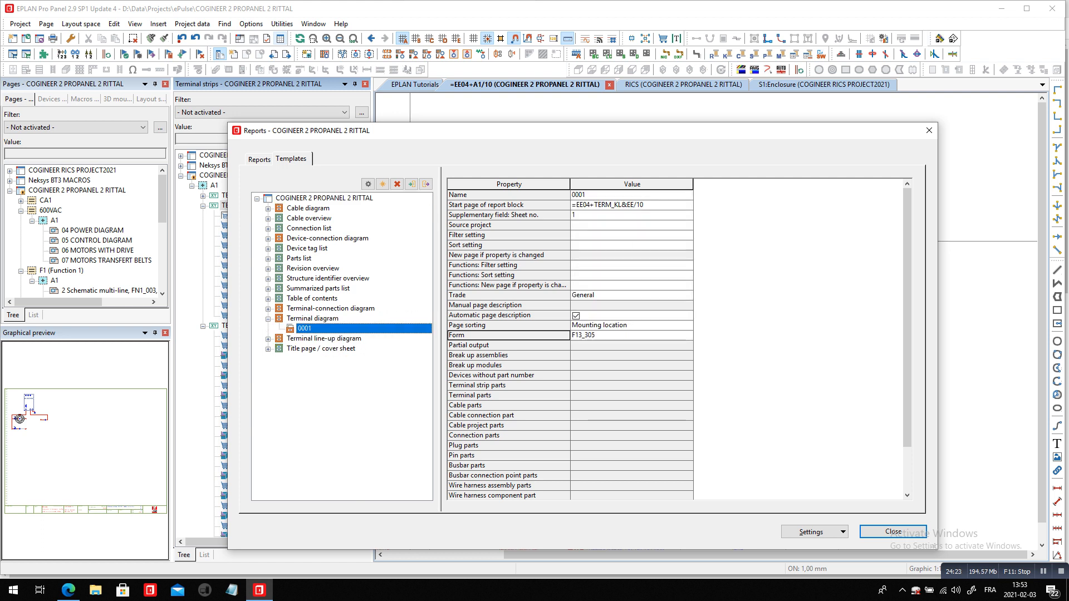
pyautogui.click(313, 319)
pyautogui.click(368, 183)
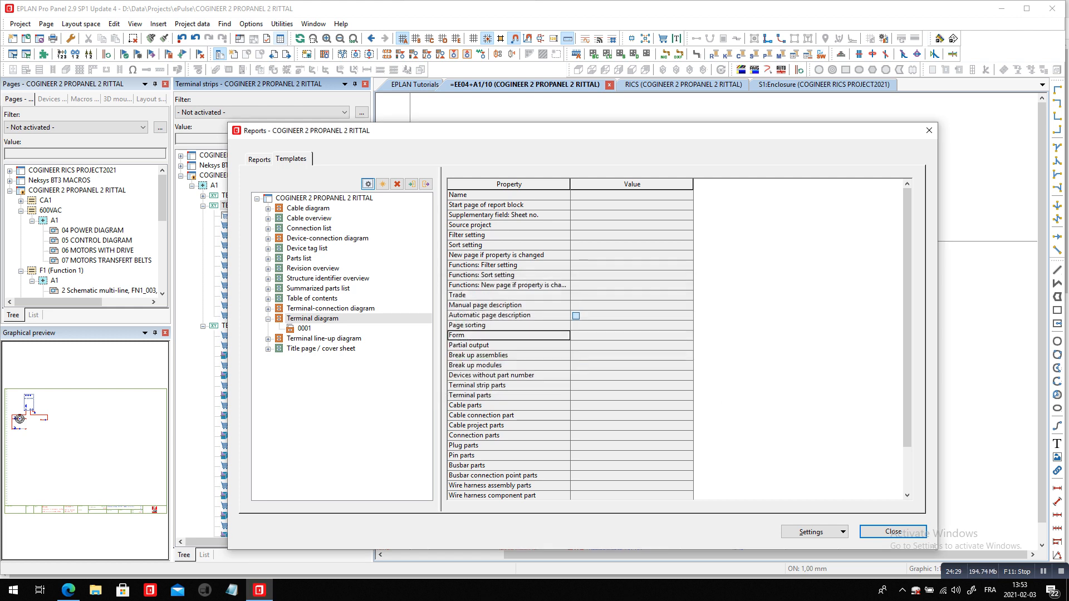
pyautogui.click(893, 532)
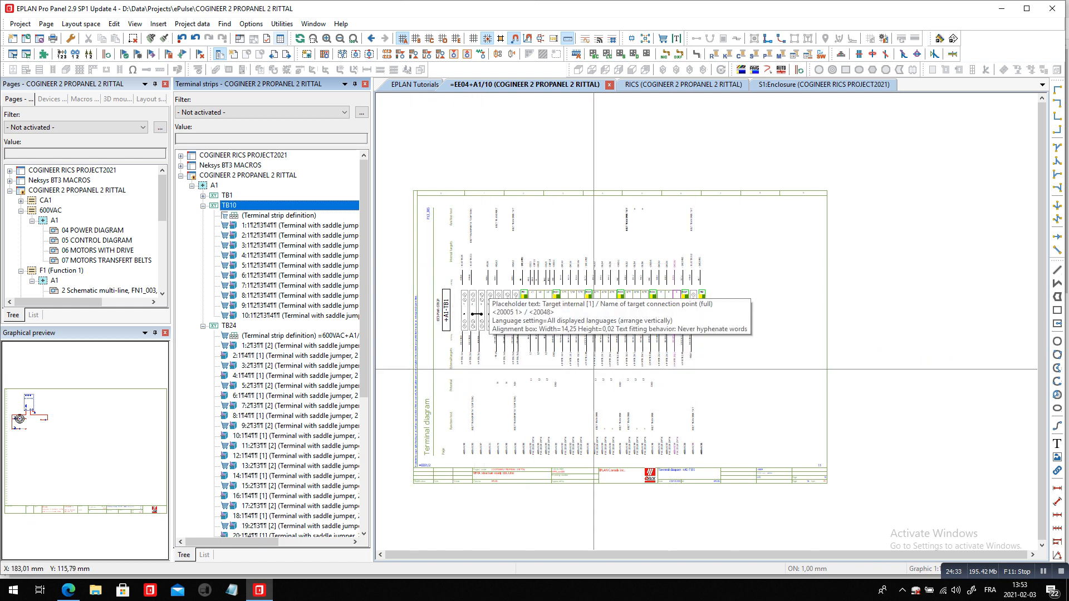
# Go to terminal diagram page 11 for TB10 and examine the table's terminals, jumpers and target designations
pyautogui.click(287, 54)
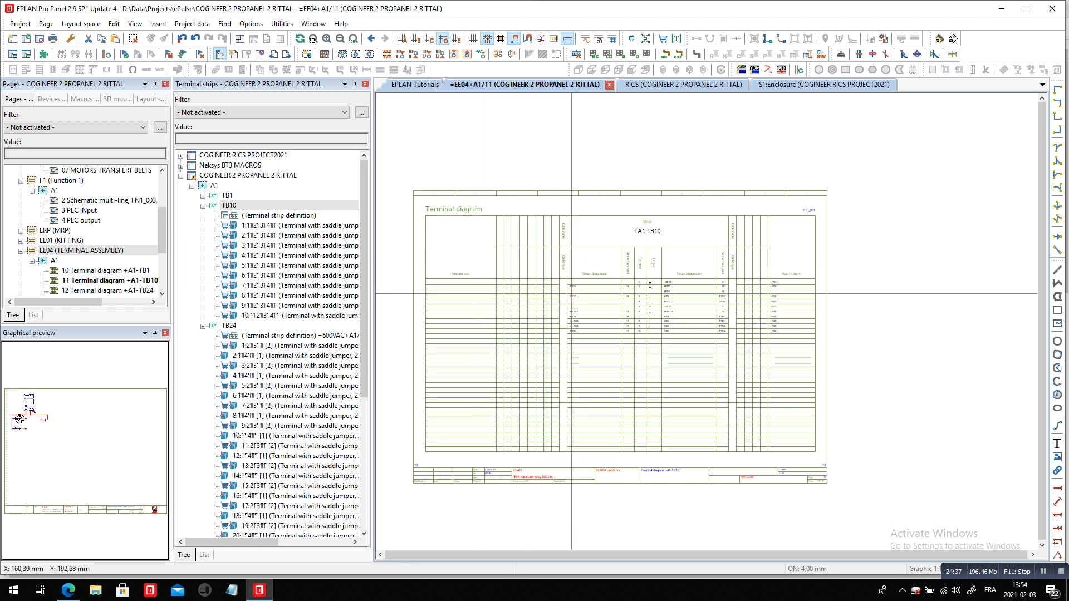
pyautogui.scroll(4, 658, 293)
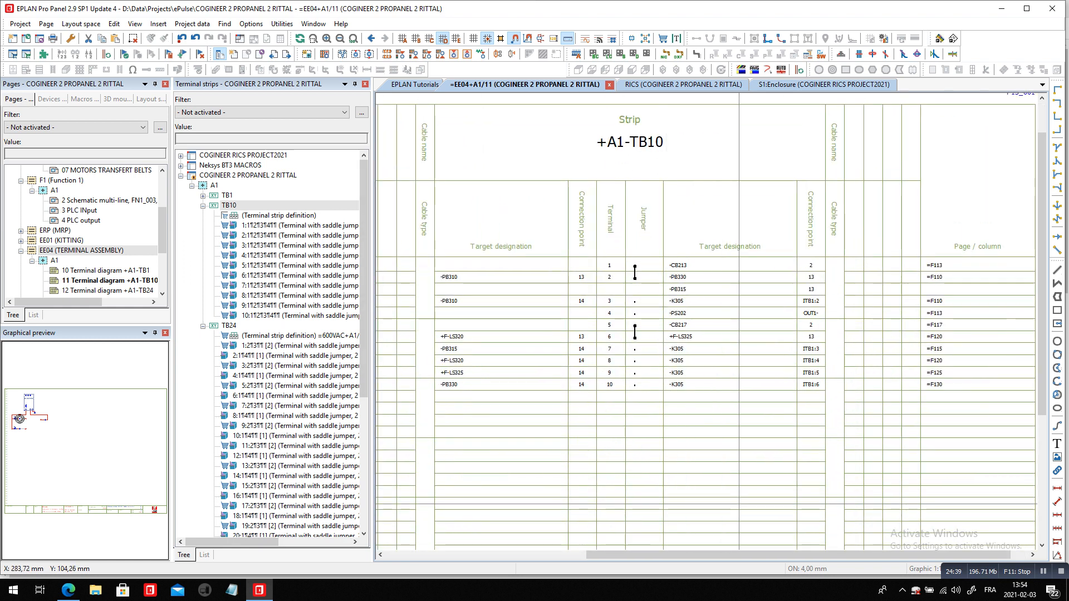
pyautogui.scroll(2, 581, 322)
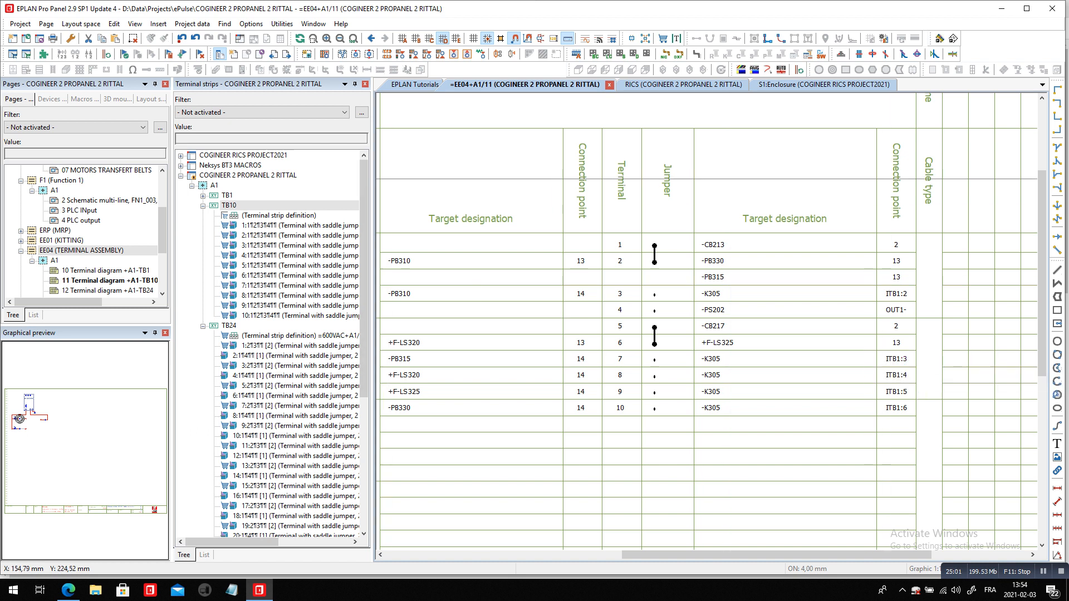
# Open terminal diagram pages 11 and 10 under EE04 in COGINEER RICS PROJECT2021 and examine the TB24 and TB1 strips
pyautogui.moveTo(162, 230); pyautogui.dragTo(162, 194)
pyautogui.doubleClick(73, 170)
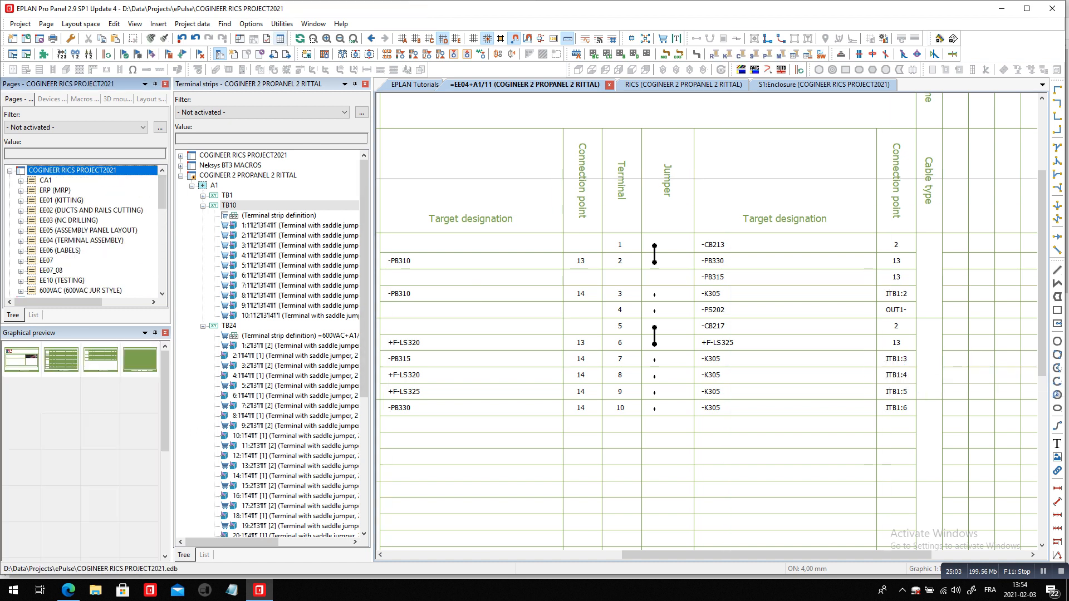
pyautogui.scroll(-1, 84, 231)
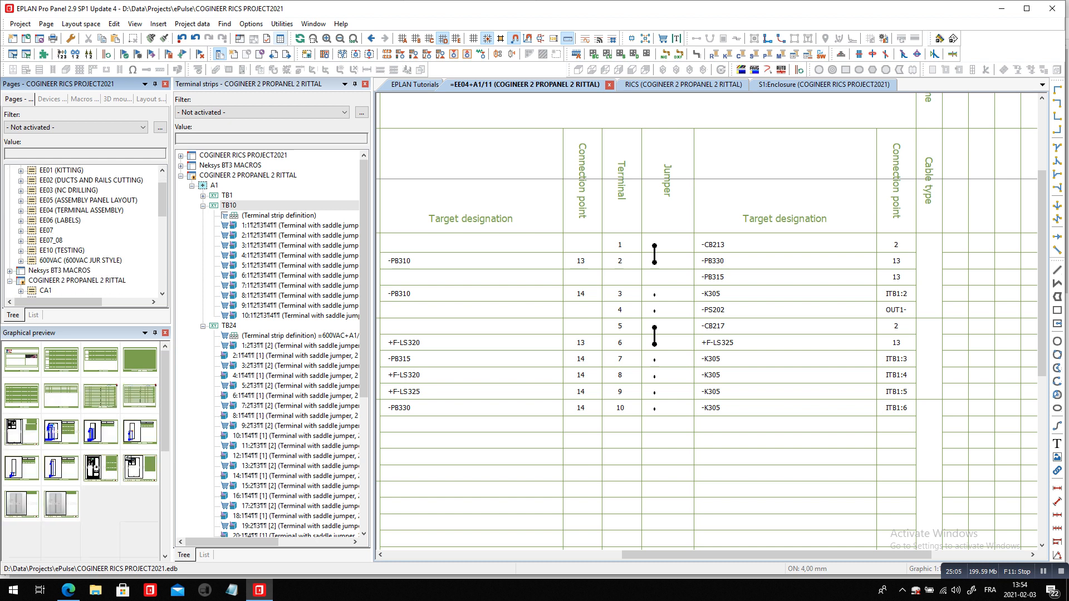
pyautogui.doubleClick(81, 211)
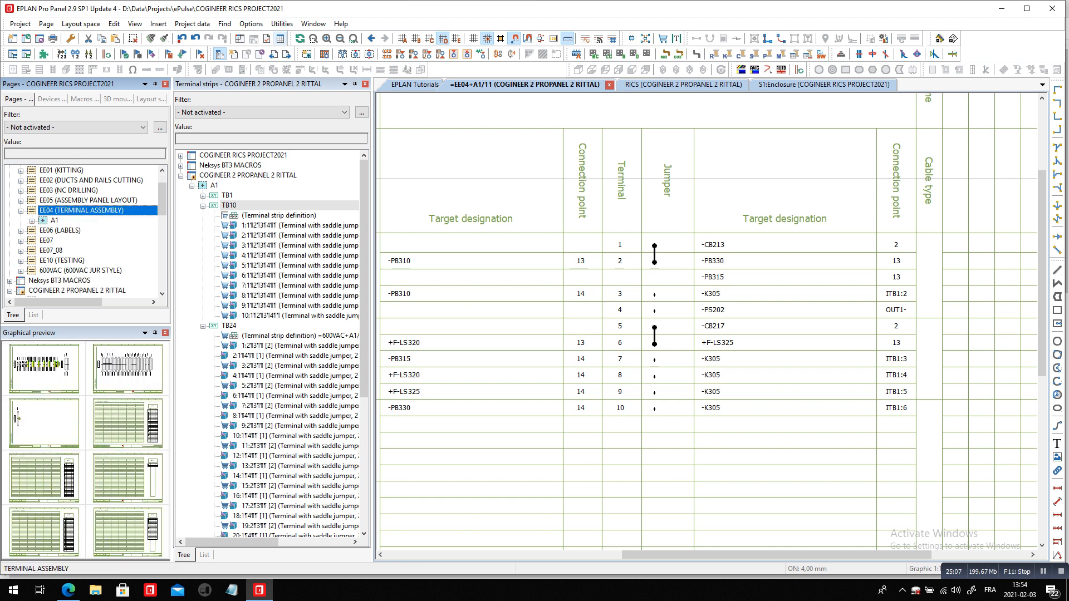
pyautogui.click(128, 369)
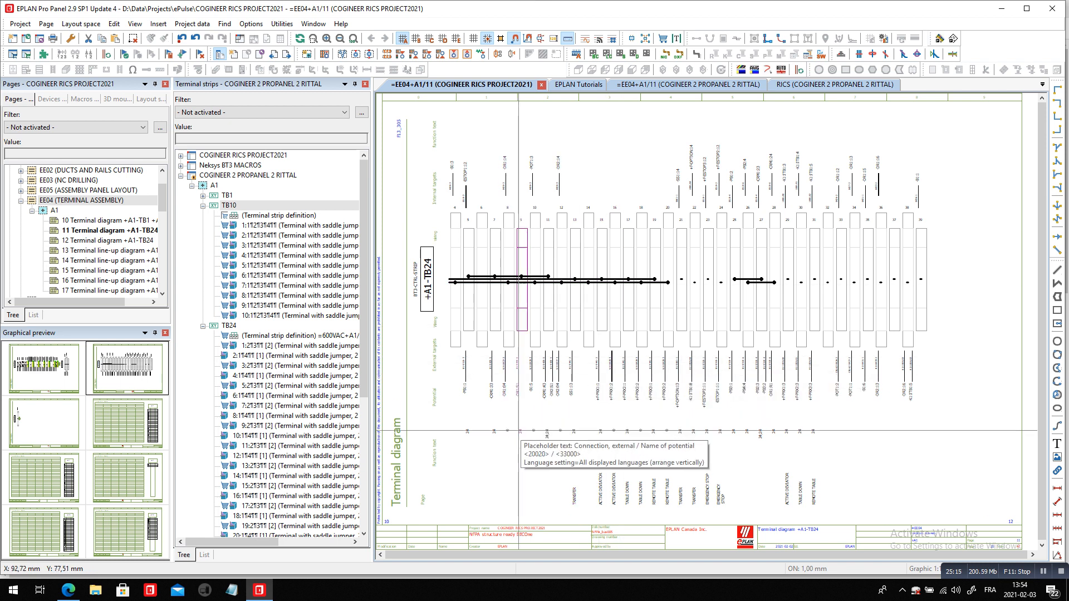
pyautogui.doubleClick(110, 220)
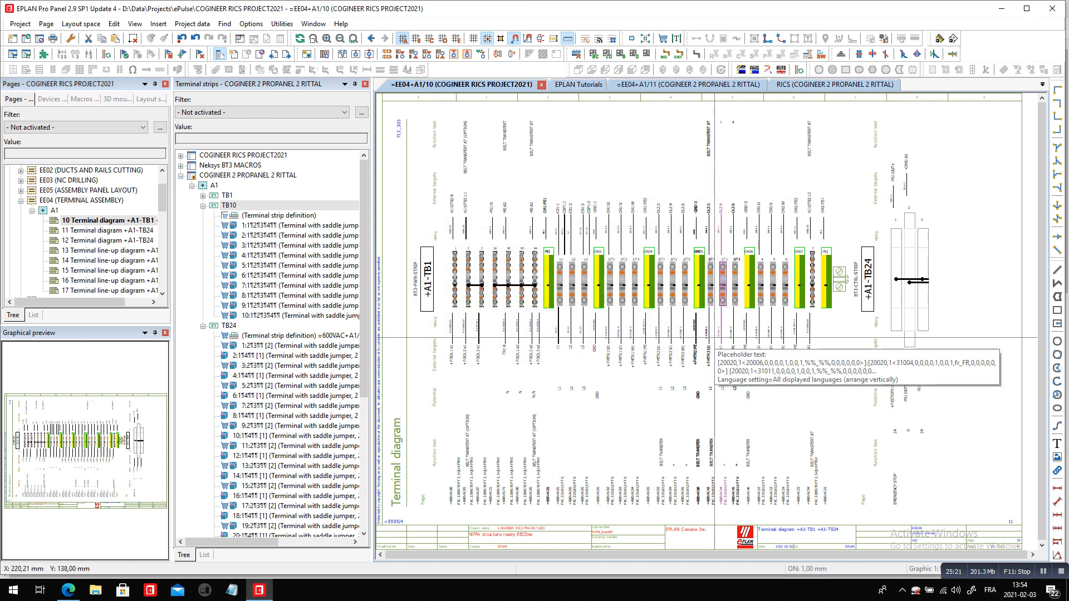
pyautogui.scroll(2, 444, 234)
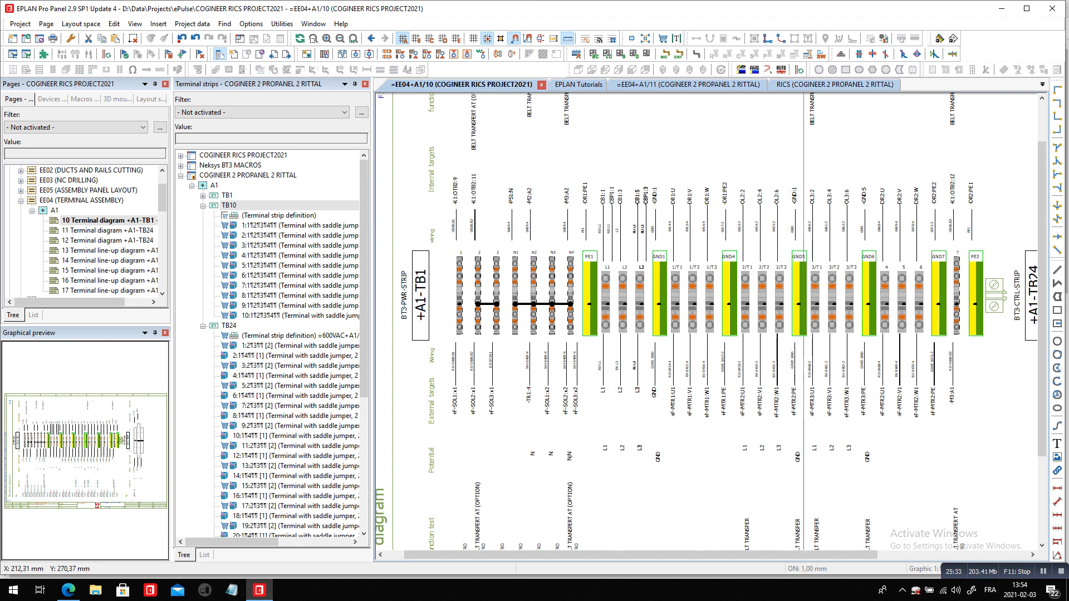
# Return to the TB10 terminal diagram page 11 and go from terminal 2 to its placement on the PLC Input schematic page
pyautogui.click(808, 84)
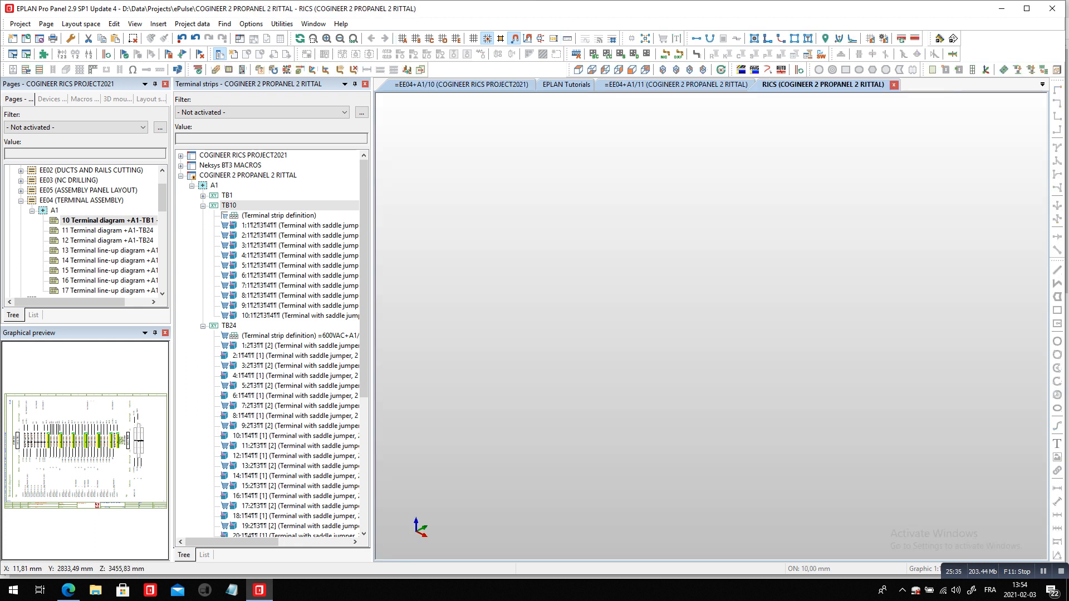
pyautogui.click(677, 85)
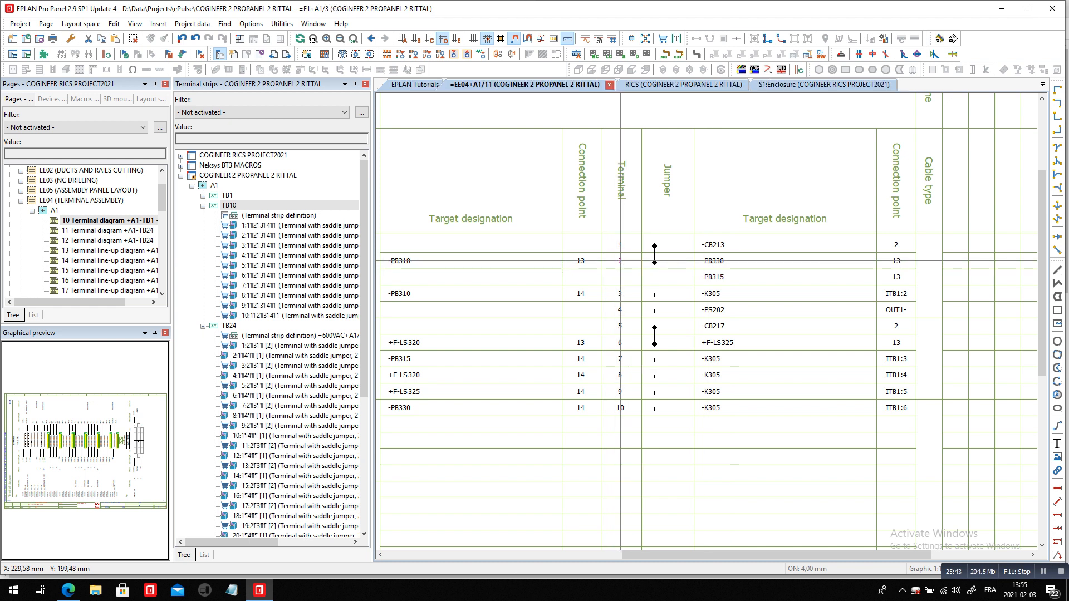
pyautogui.press('f')
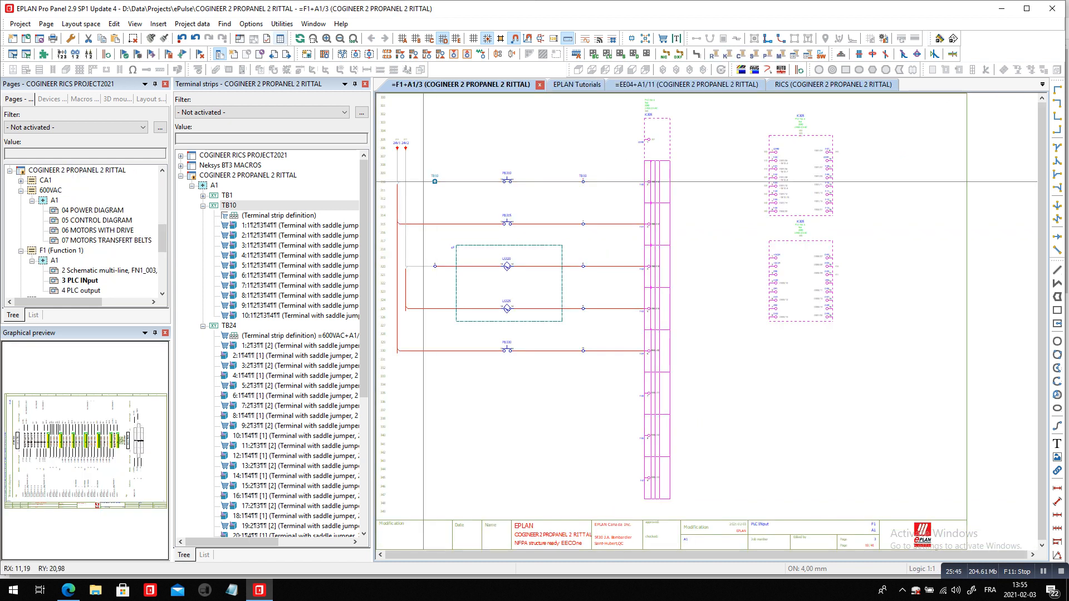
pyautogui.scroll(2, 379, 136)
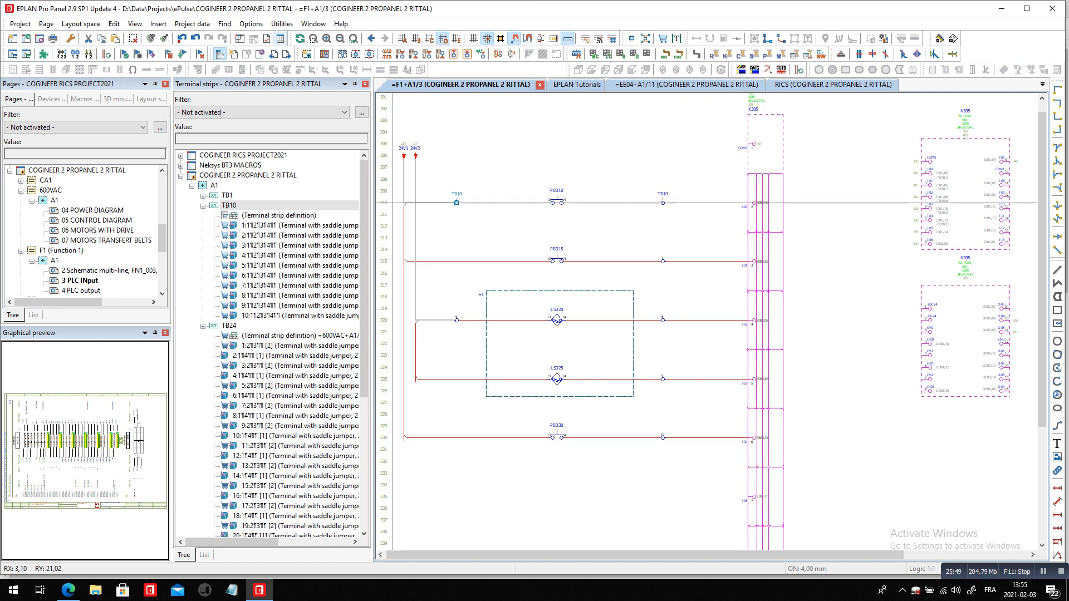
pyautogui.scroll(1, 401, 202)
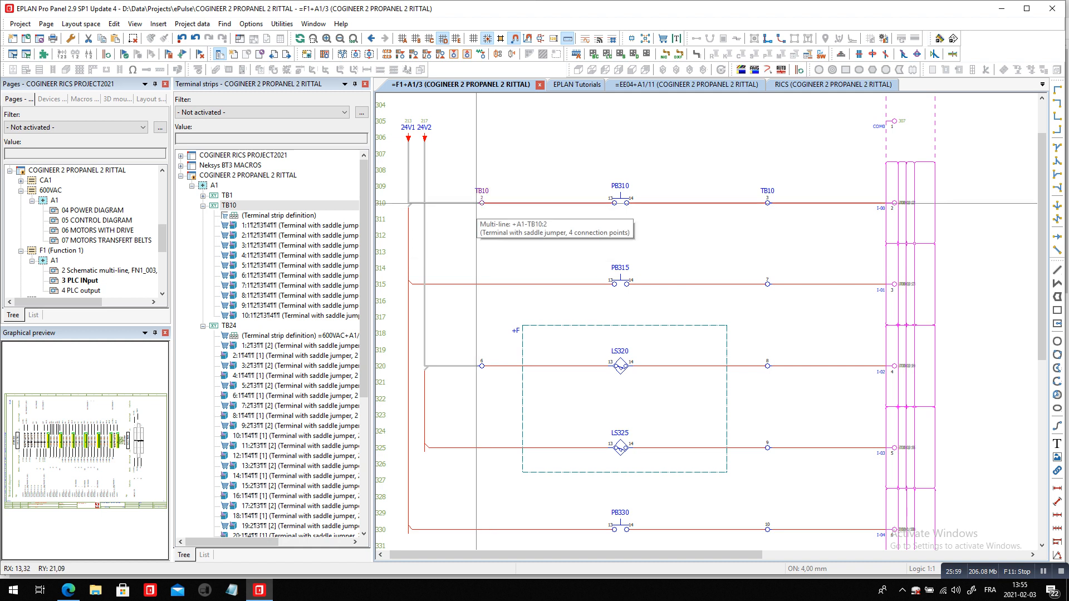
# Open strip +A1-TB10 for editing, examine its terminals 5 and 6 with their saddle jumper, and close it without changes
pyautogui.click(192, 24)
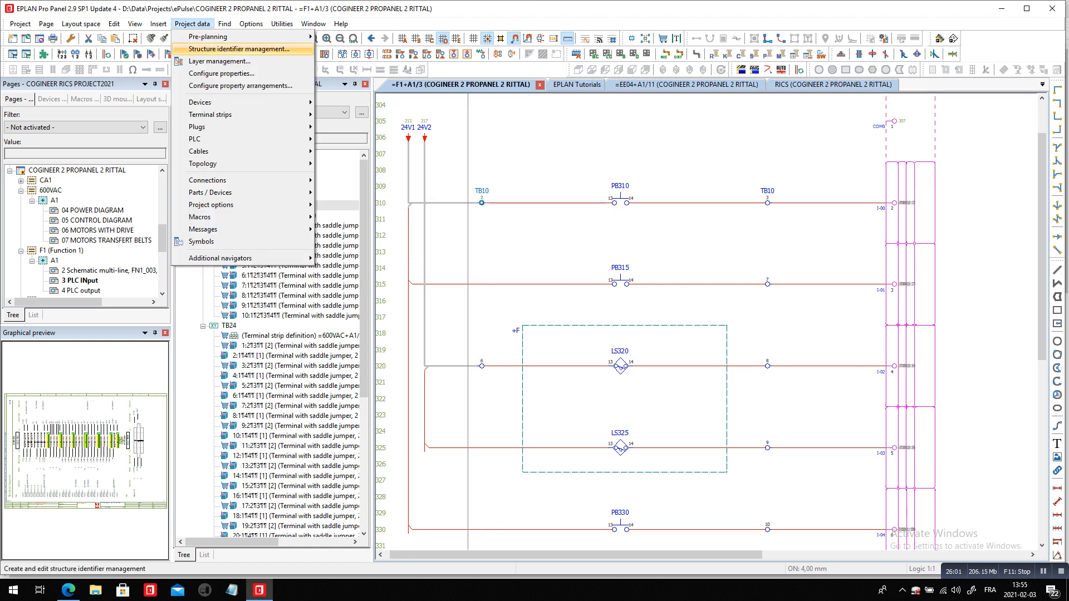
pyautogui.moveTo(245, 115)
pyautogui.click(341, 128)
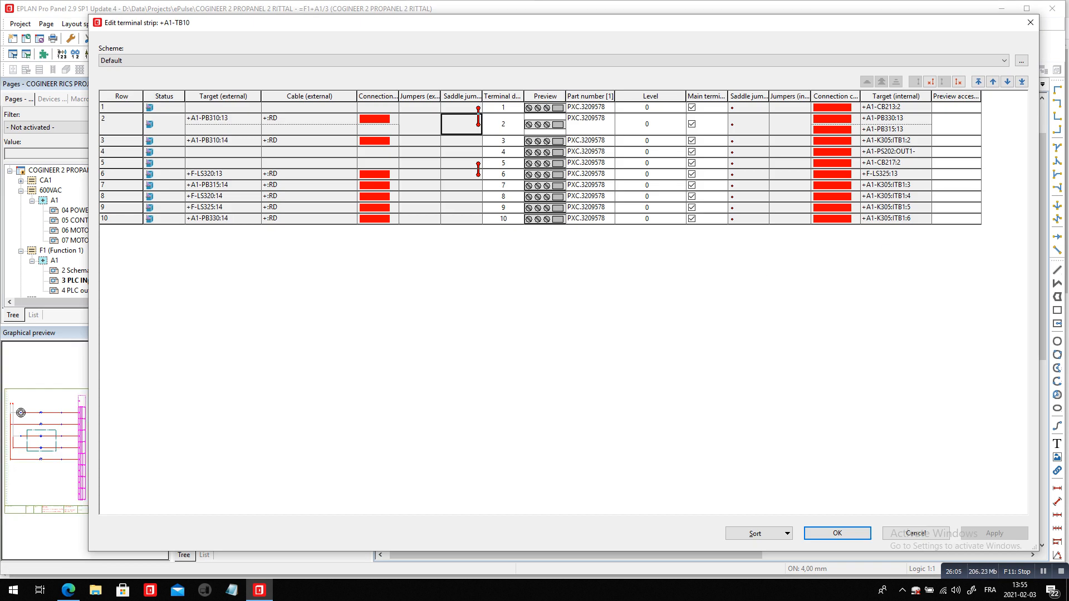
pyautogui.click(504, 163)
pyautogui.click(503, 174)
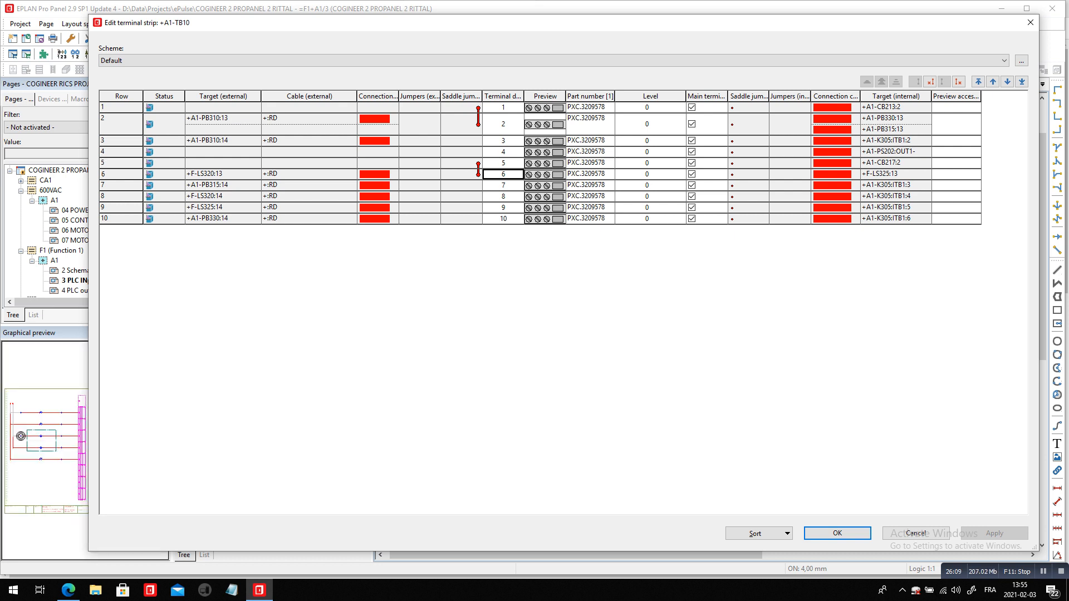
pyautogui.press('Escape')
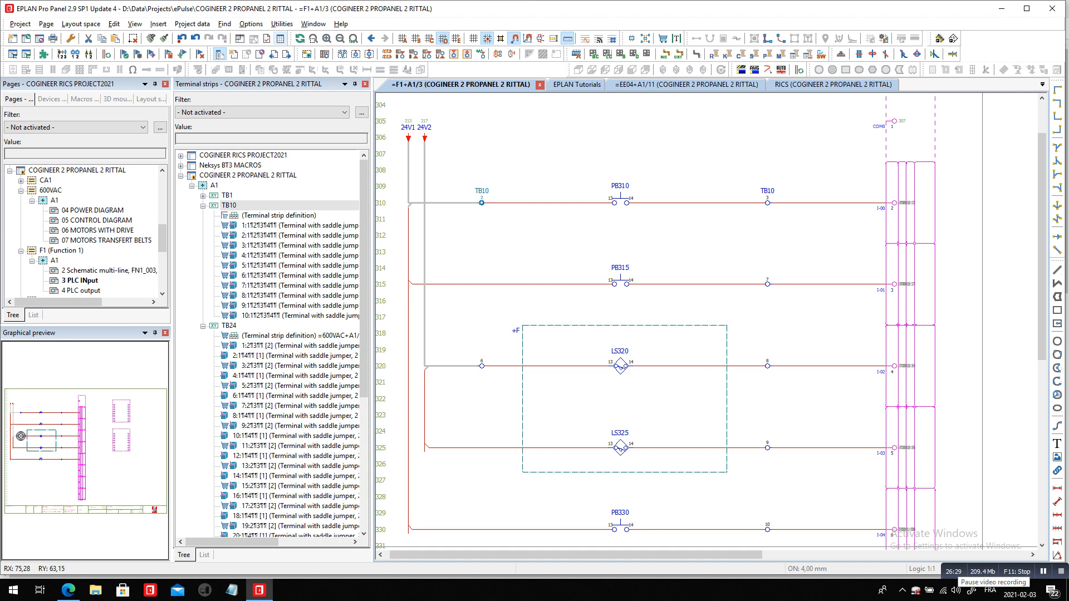
# Switch to the Edge browser and show the EPLAN Canada home page
pyautogui.hotkey('alt', 'Tab')
pyautogui.hotkey('alt', 'Tab')
pyautogui.hotkey('alt', 'Tab')
pyautogui.hotkey('alt', 'Tab')
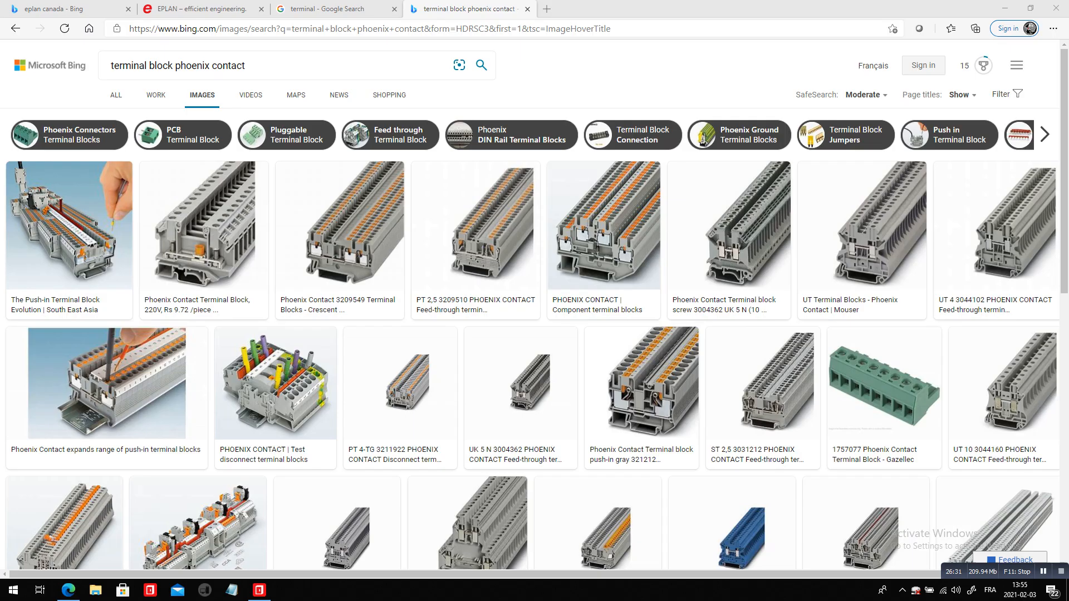
pyautogui.click(214, 8)
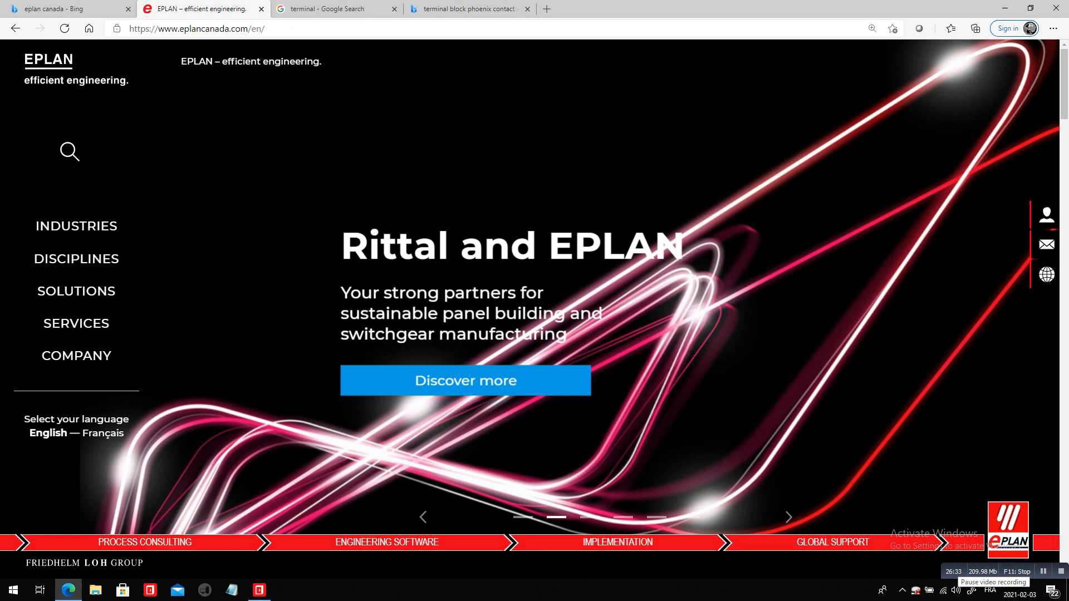